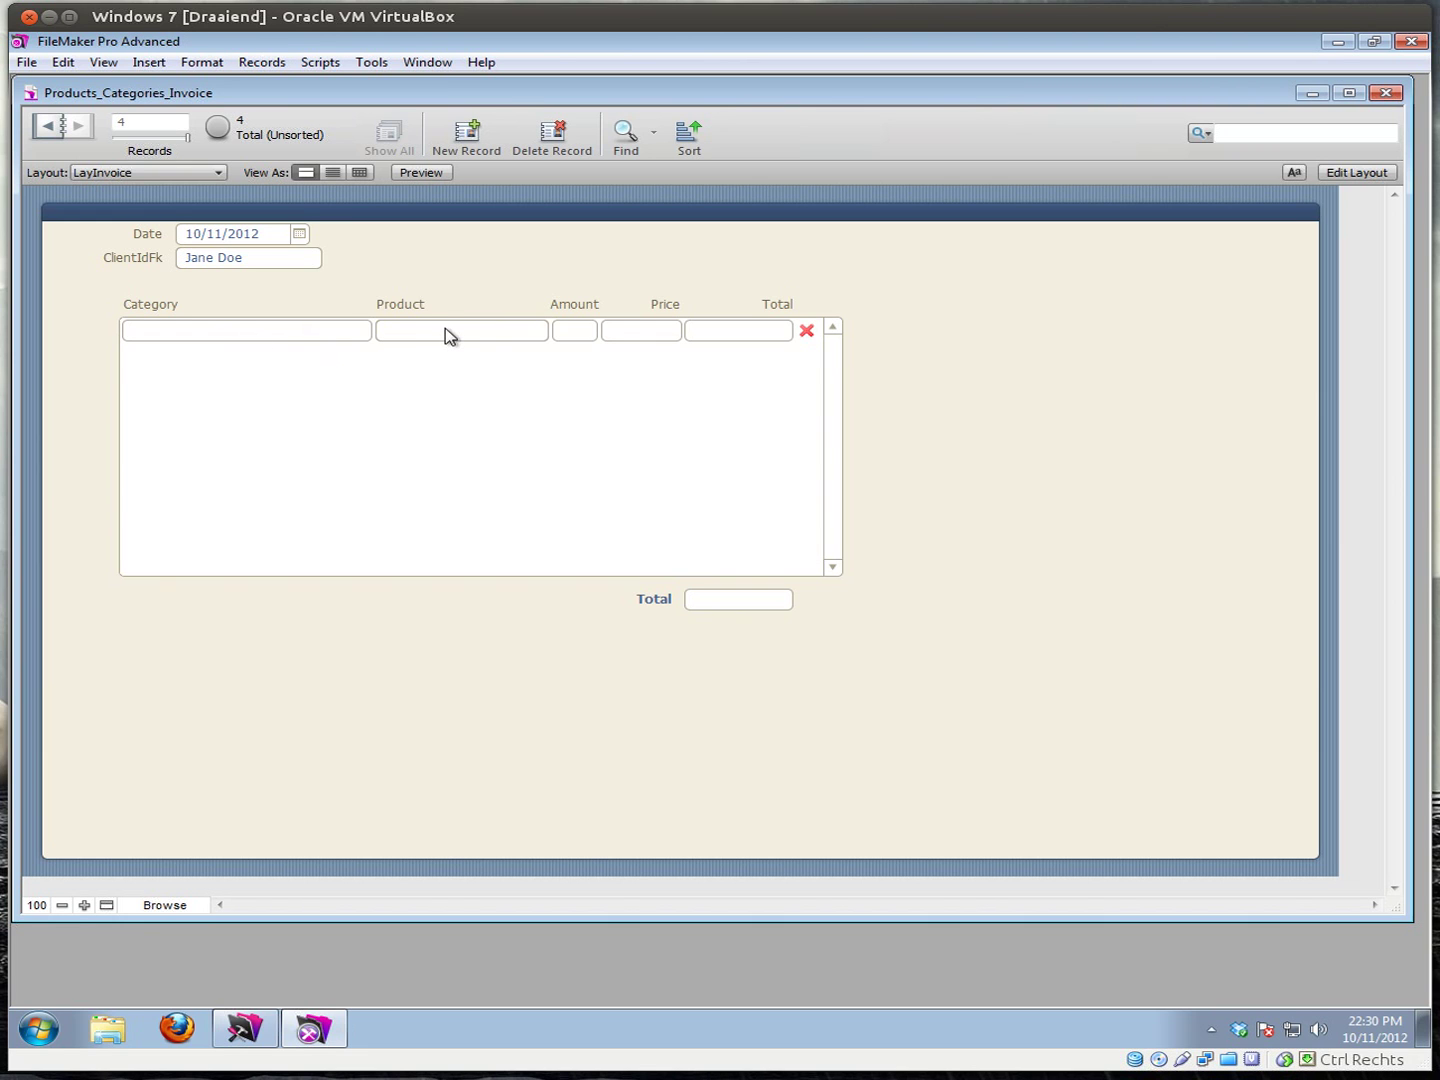
- Try the categories Parts and Scooters on the first invoice line to compare the products each one offers
{"action": "left_click", "coordinate": [170, 333]}
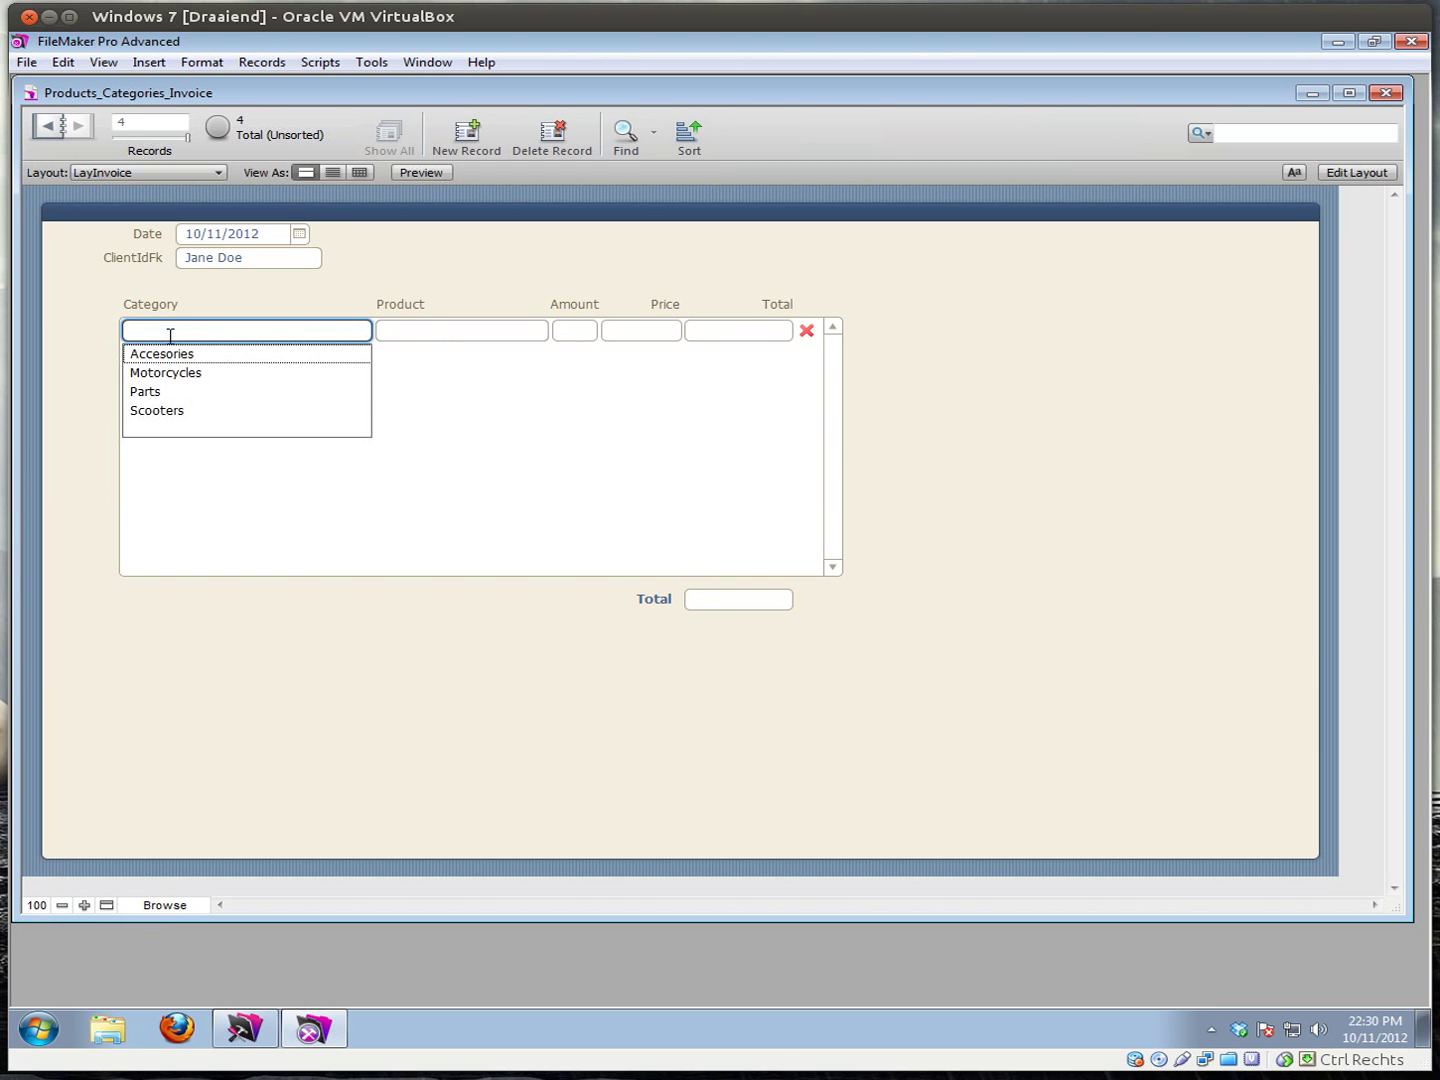
{"action": "left_click", "coordinate": [145, 392]}
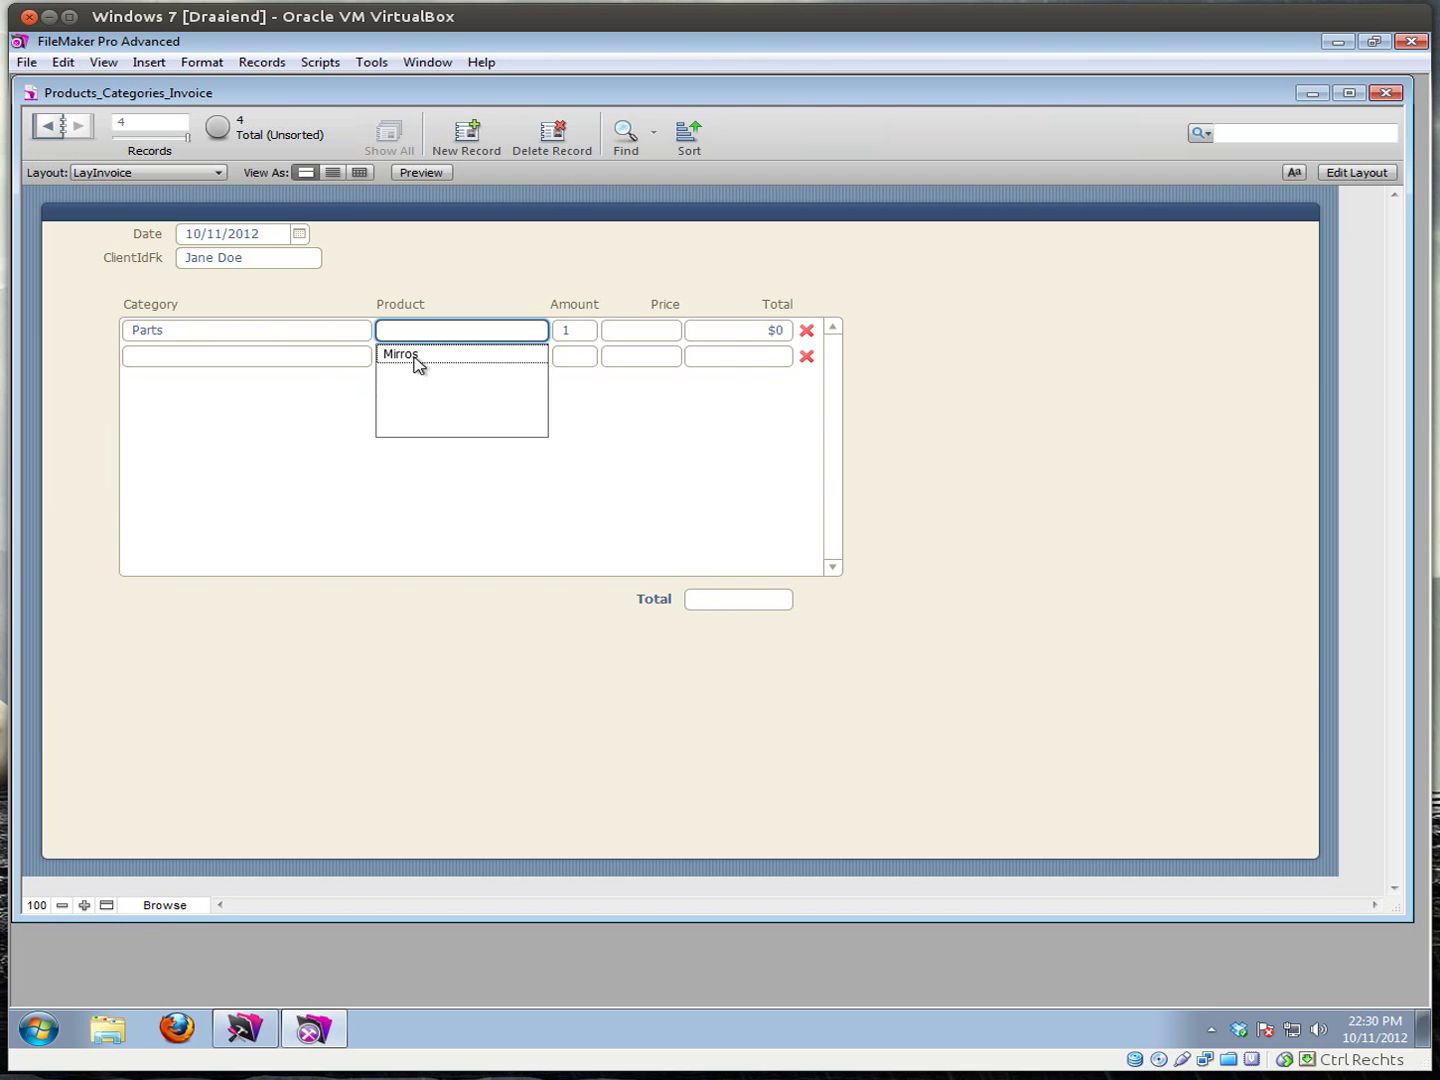
{"action": "left_click", "coordinate": [207, 332]}
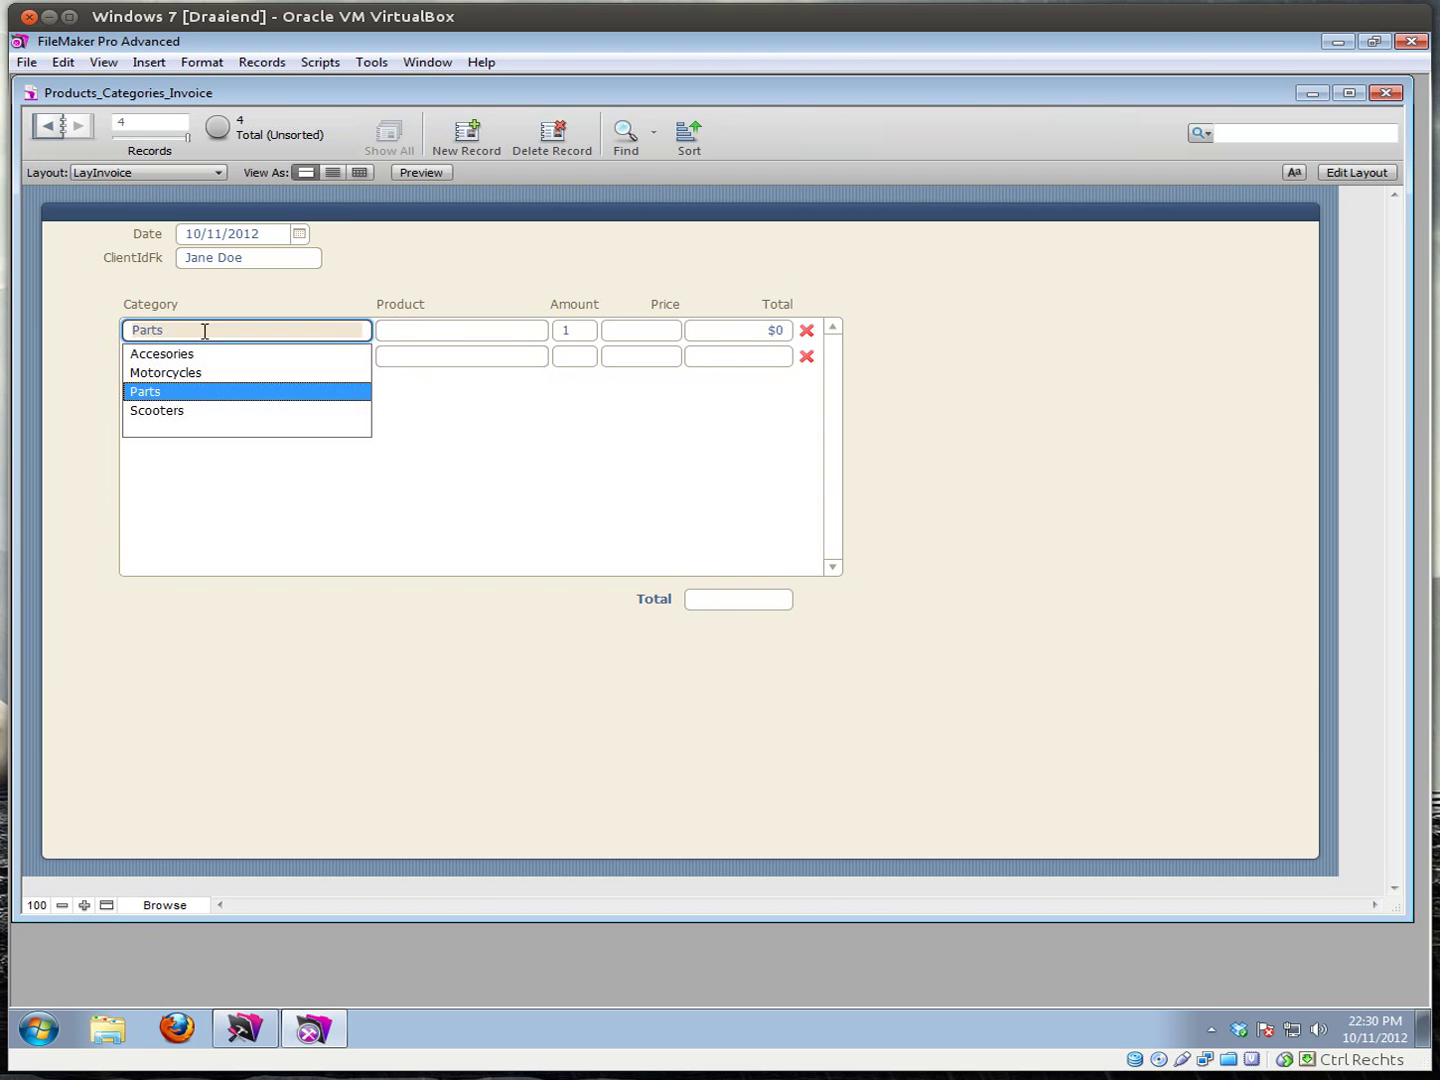
{"action": "left_click", "coordinate": [166, 414]}
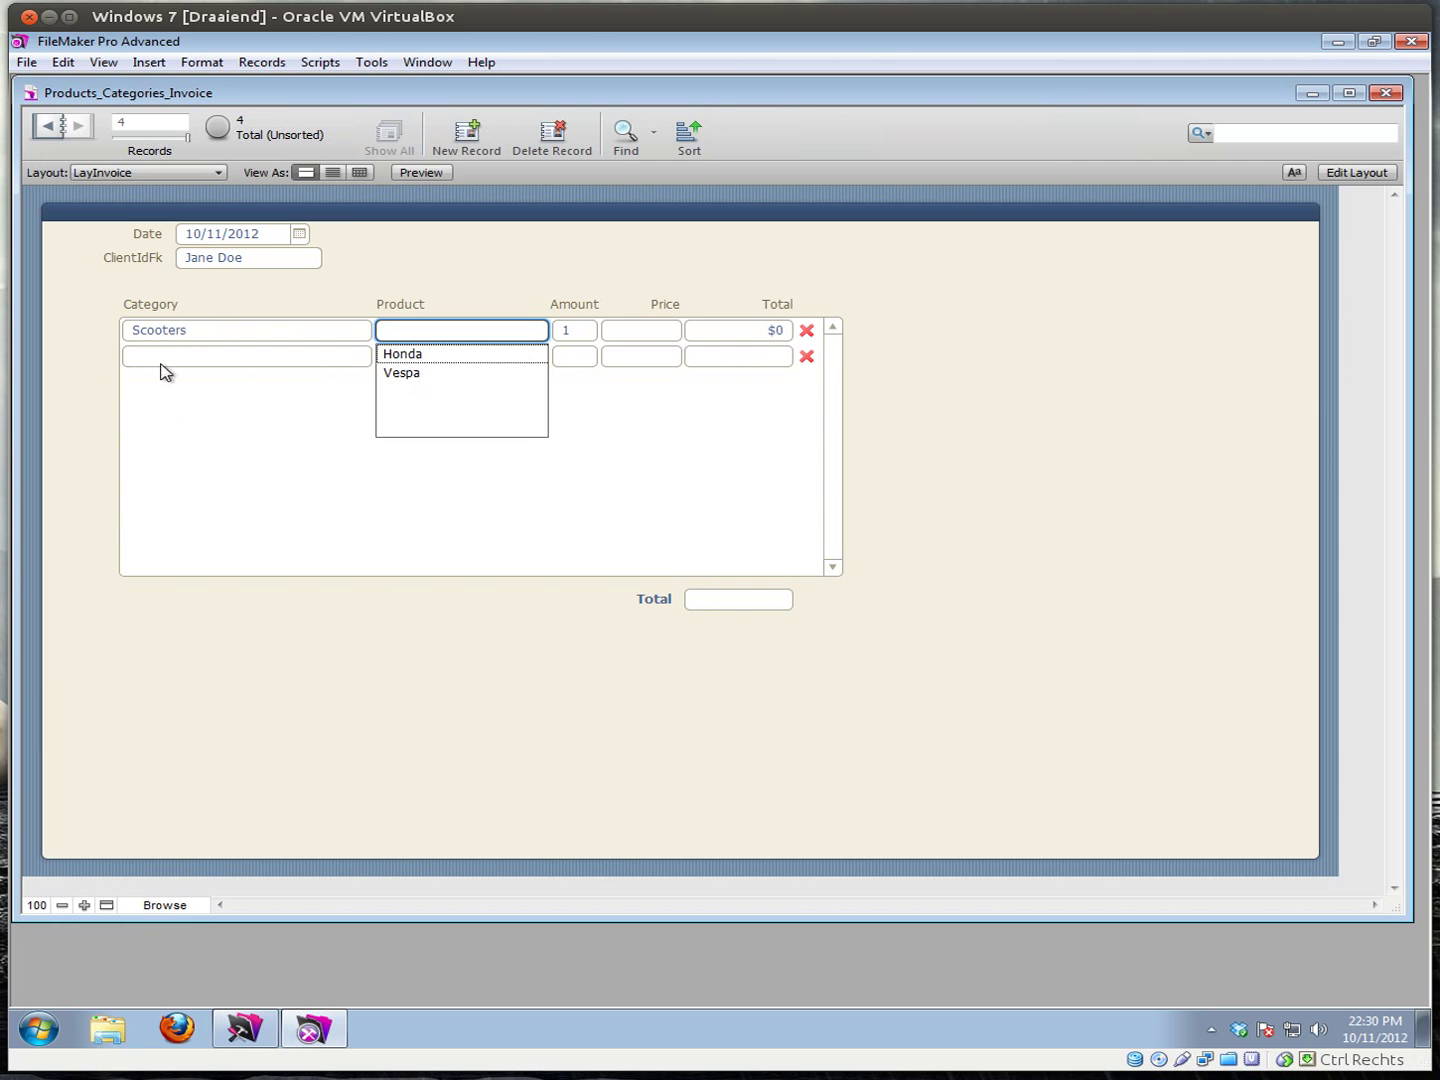
- Set the first invoice line to category Accesories and product Helmet
{"action": "left_click", "coordinate": [208, 335]}
{"action": "left_click", "coordinate": [188, 356]}
{"action": "left_click", "coordinate": [419, 356]}
{"action": "left_click", "coordinate": [453, 331]}
{"action": "left_click", "coordinate": [419, 374]}
{"action": "left_click", "coordinate": [376, 361]}
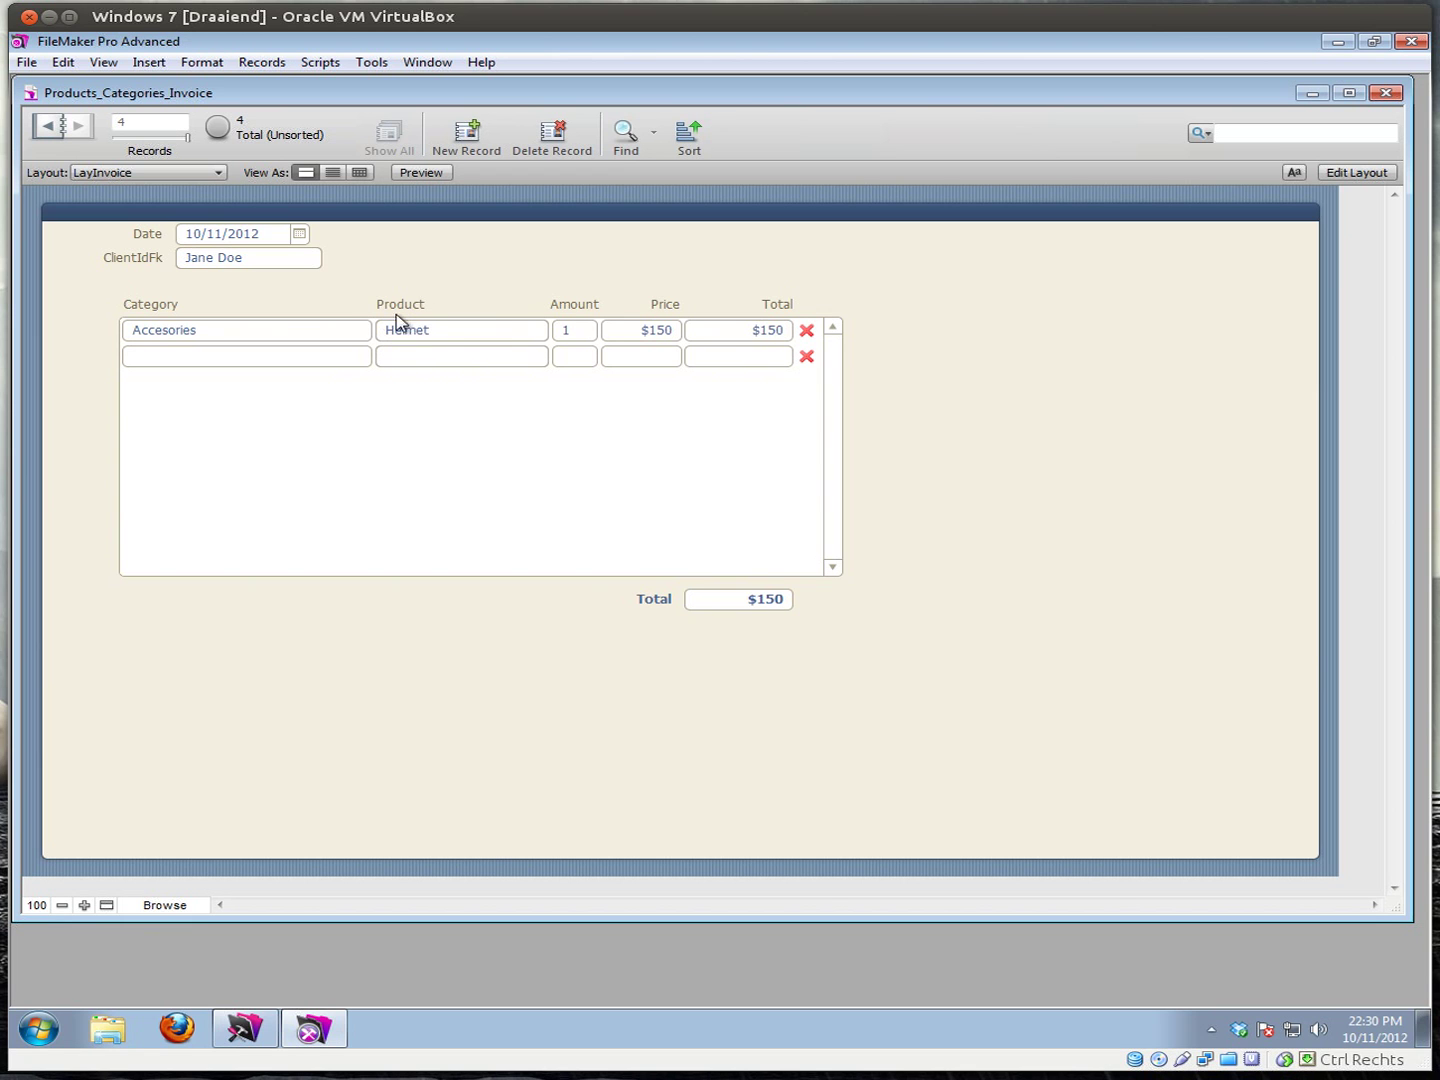
{"action": "left_click", "coordinate": [461, 329]}
{"action": "left_click", "coordinate": [465, 298]}
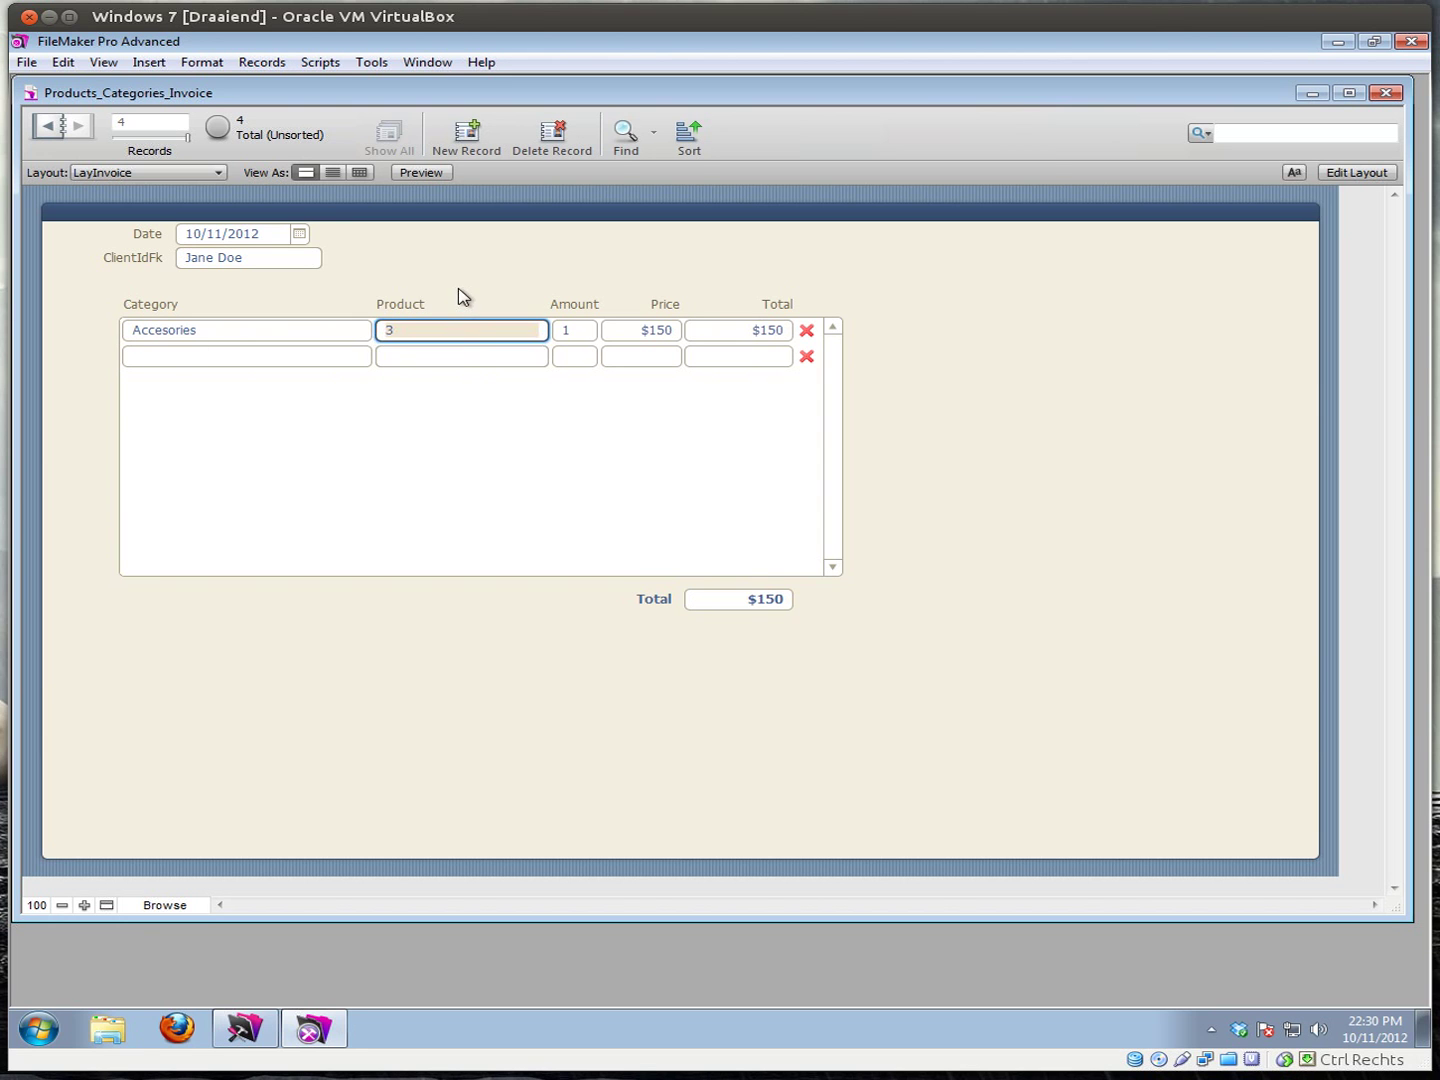
- Add a second invoice line with the product Hog in the LayInvoice3 layout
{"action": "left_click", "coordinate": [125, 173]}
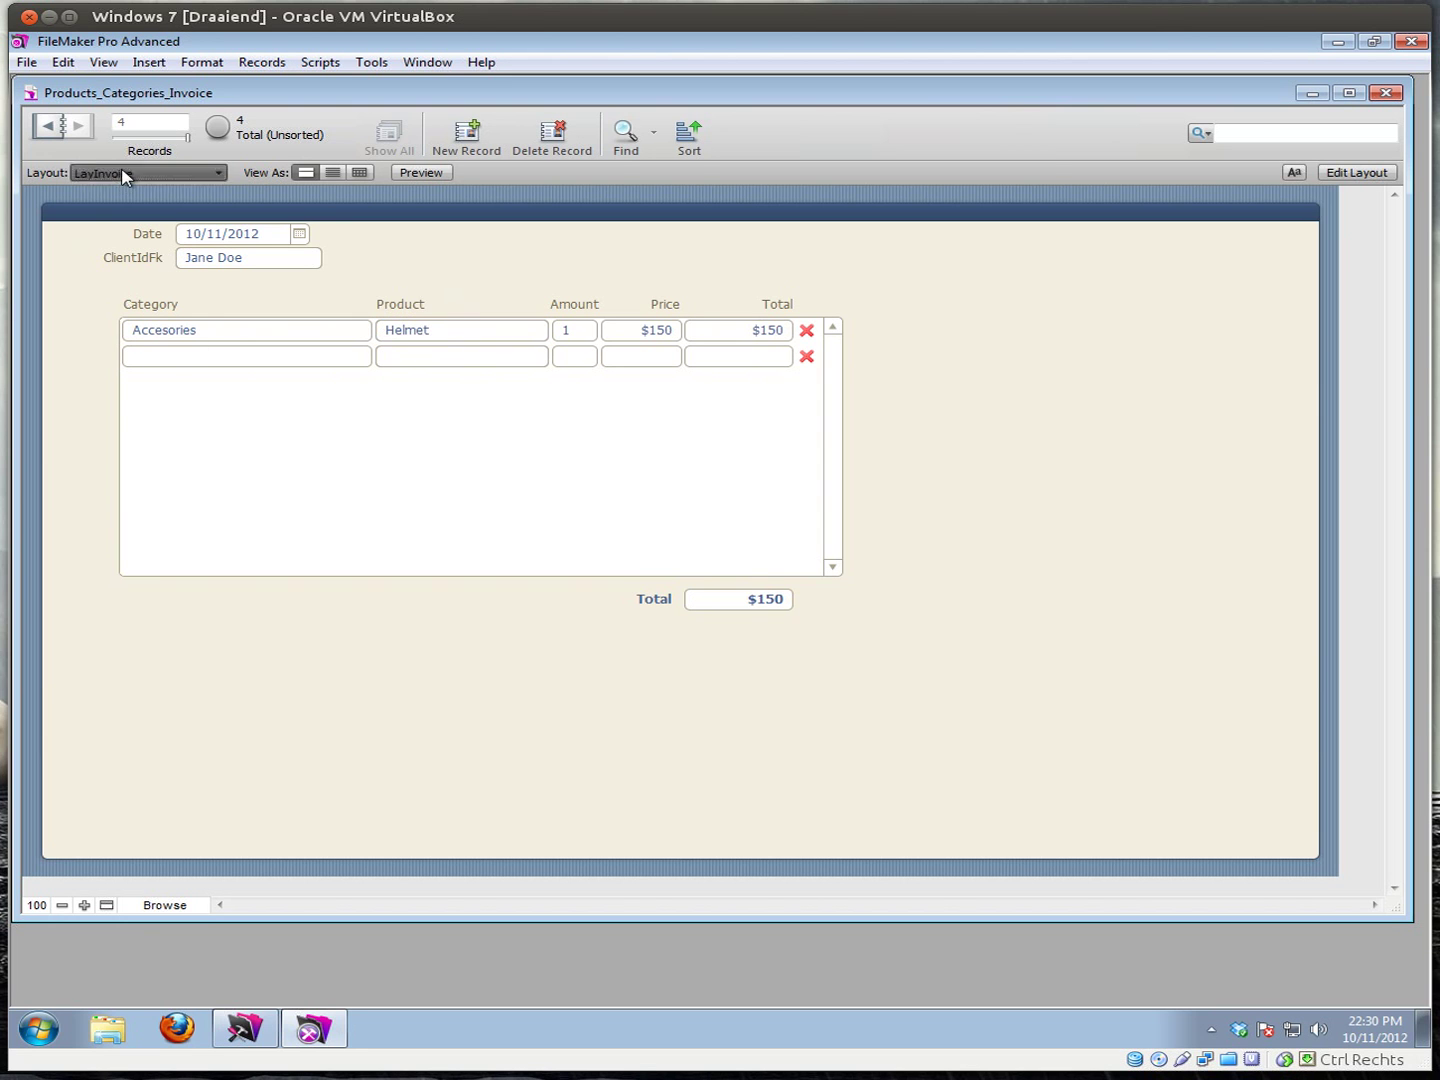
{"action": "left_click", "coordinate": [121, 292]}
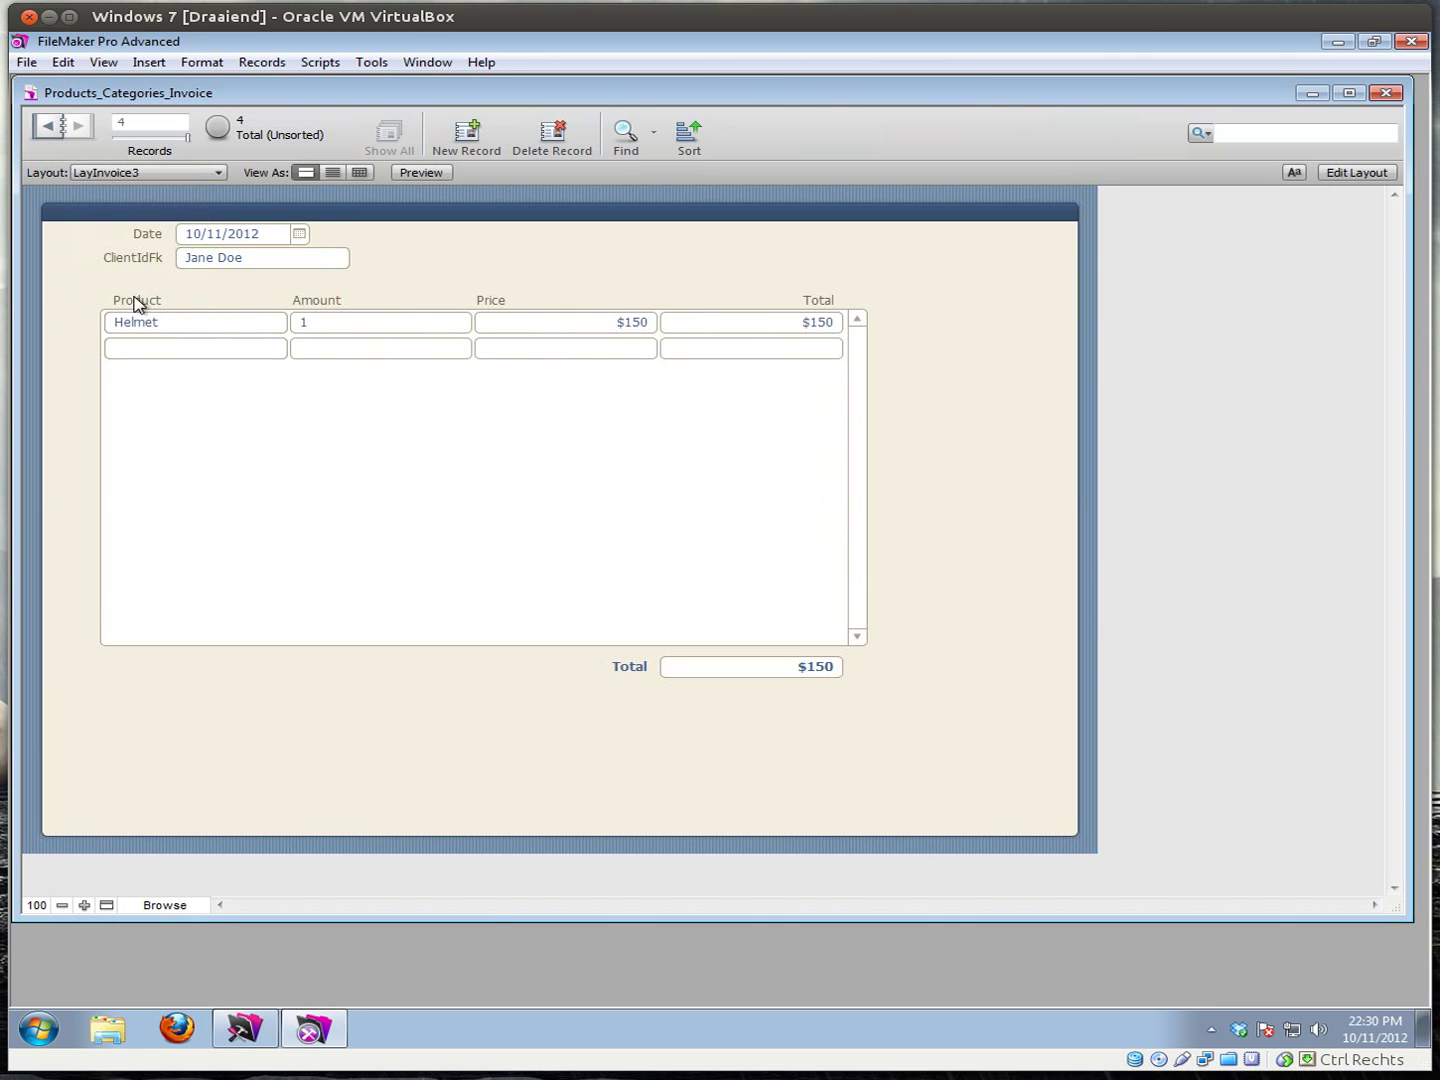
{"action": "left_click", "coordinate": [202, 348]}
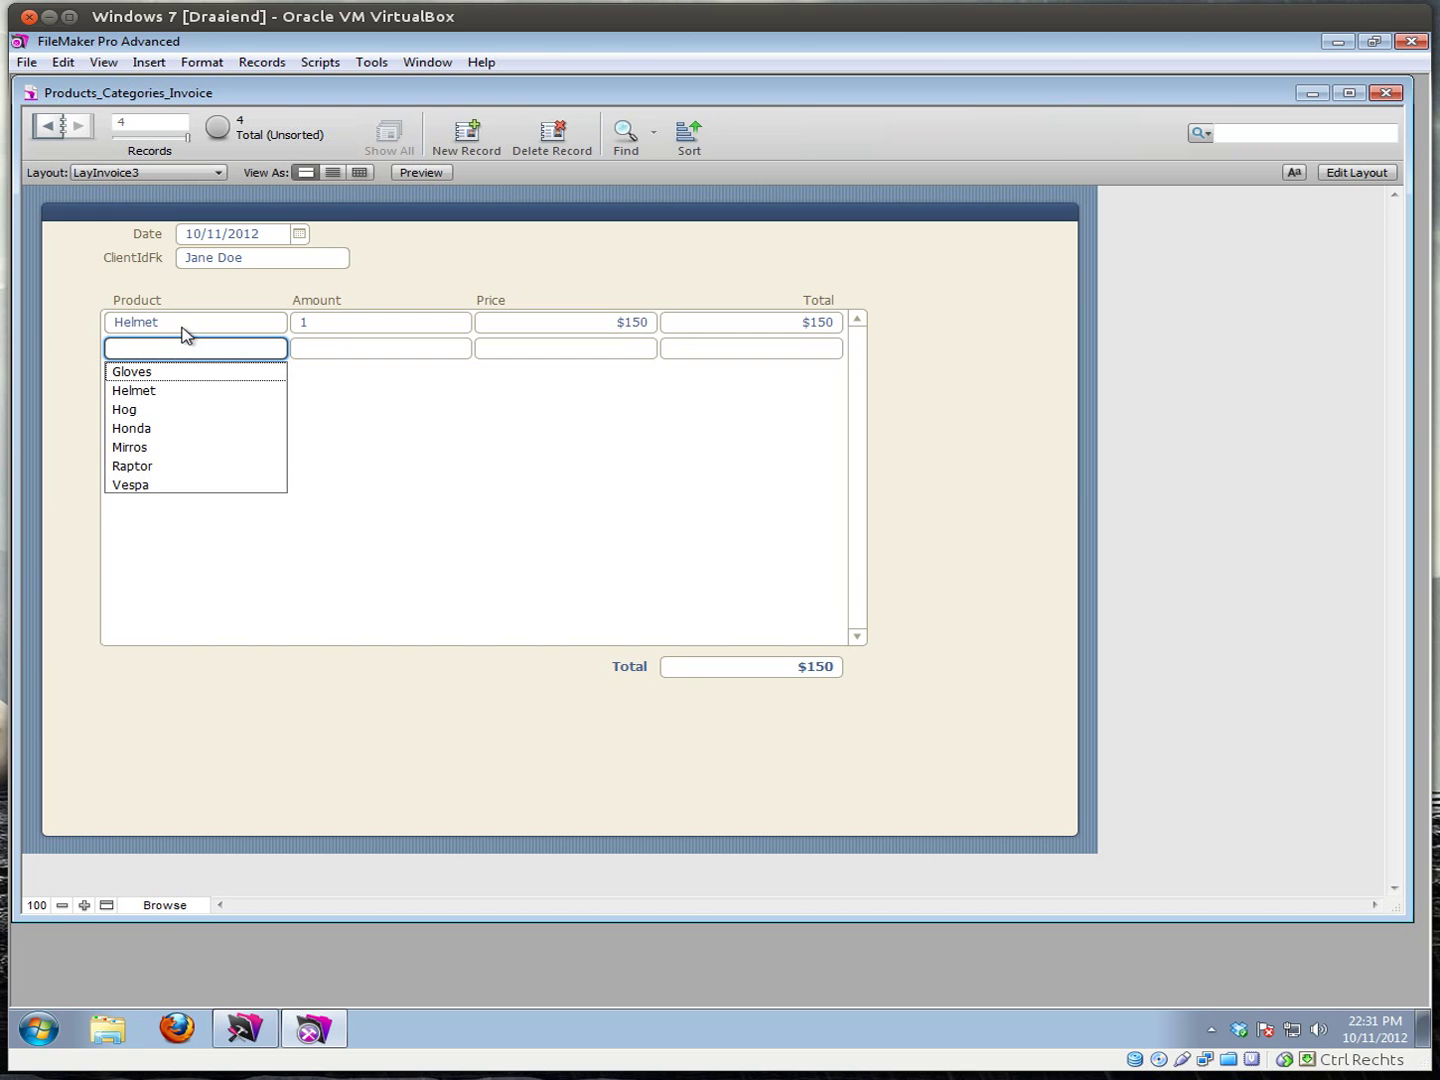
{"action": "key", "text": "Down"}
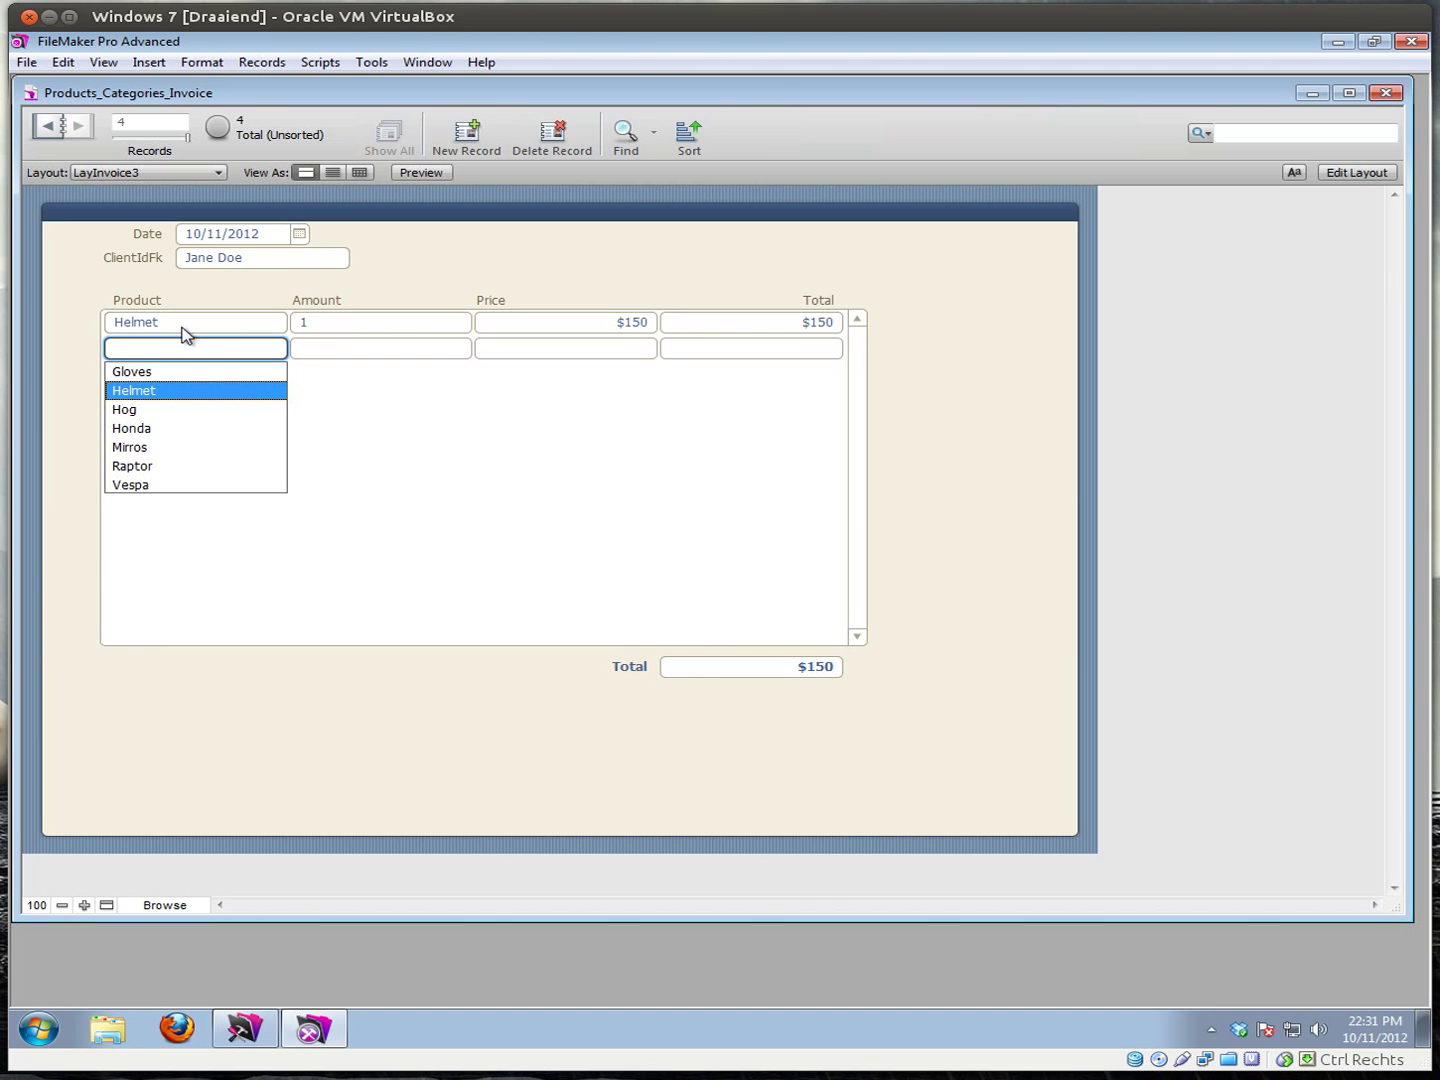
{"action": "key", "text": "Down"}
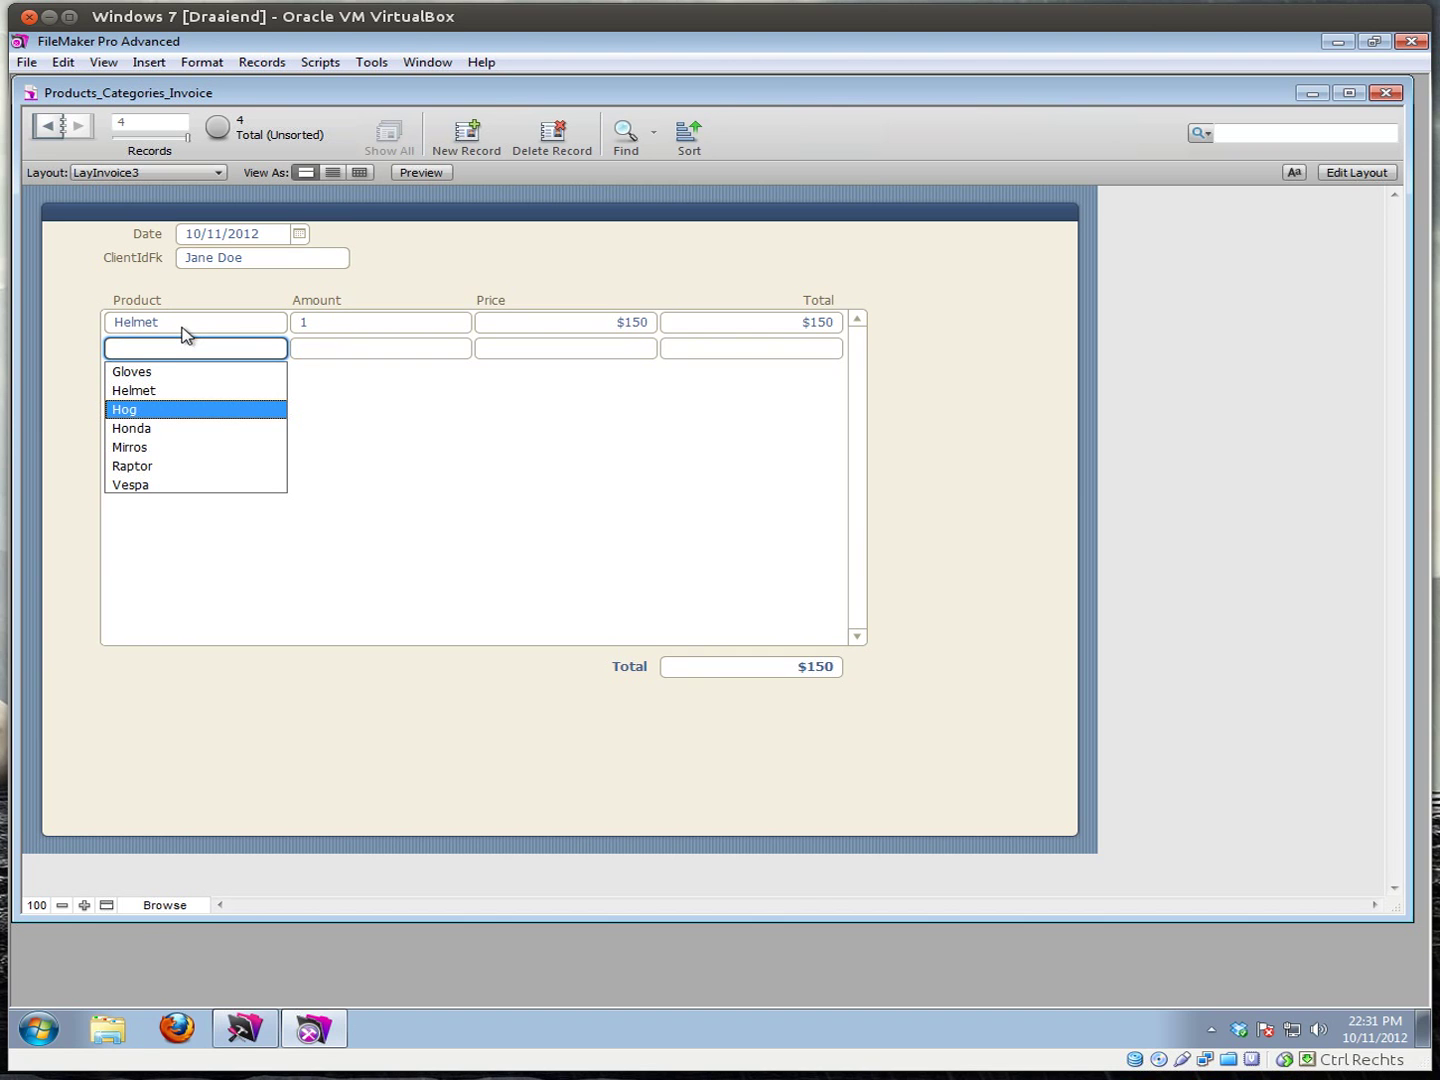
{"action": "type", "text": "6"}
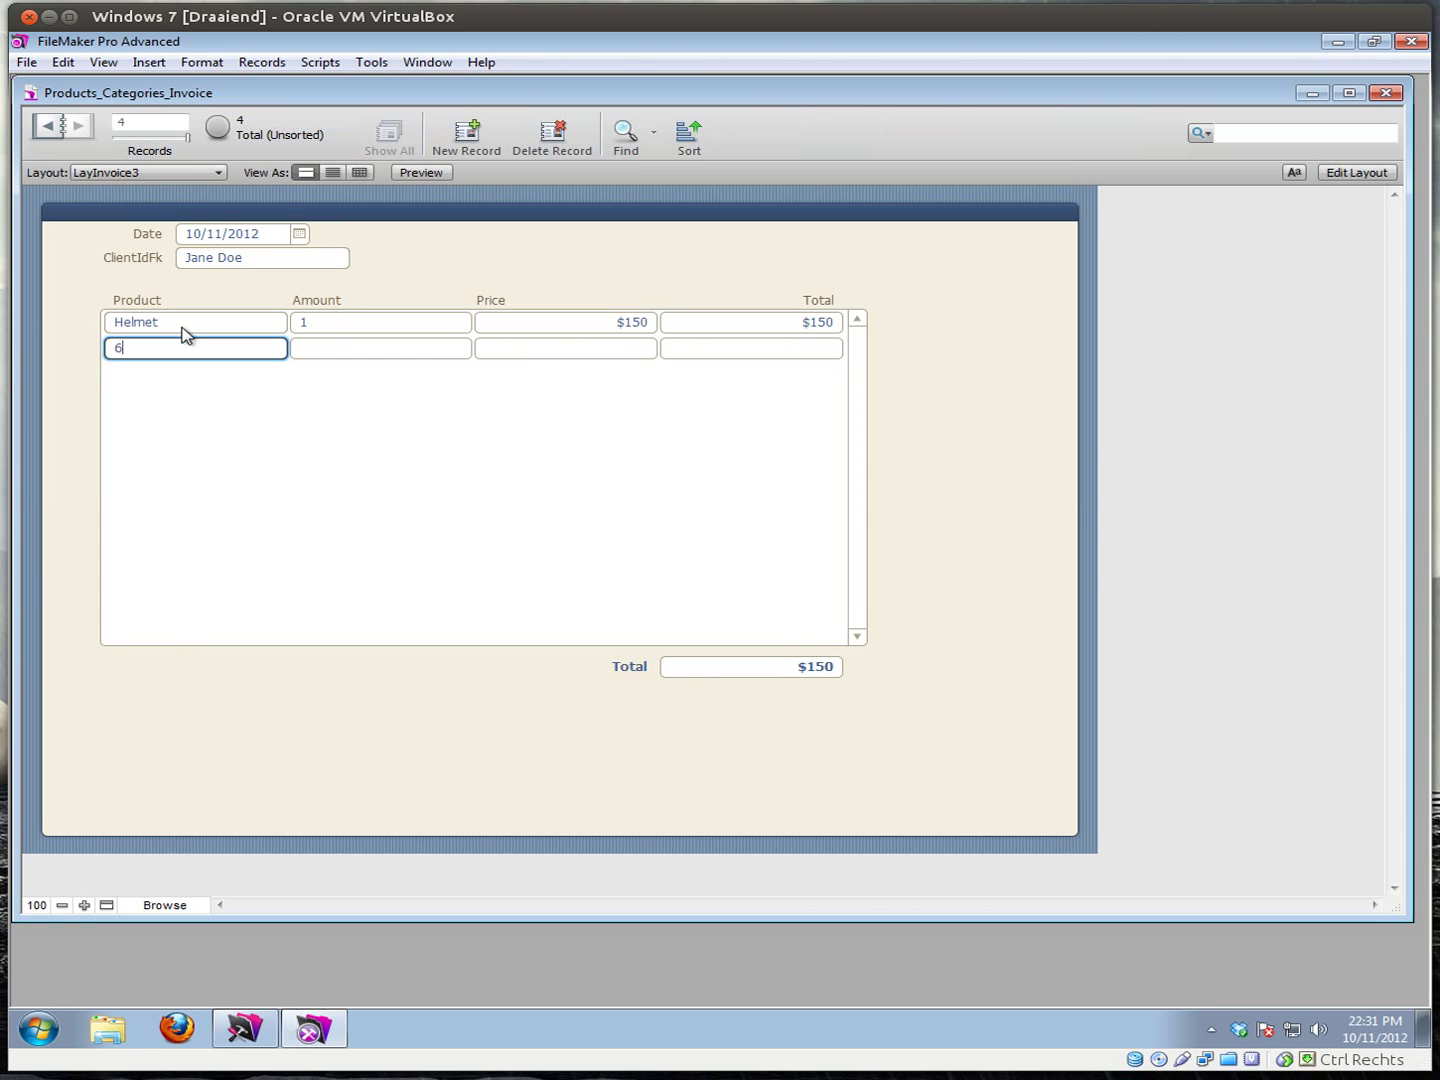
{"action": "key", "text": "Return"}
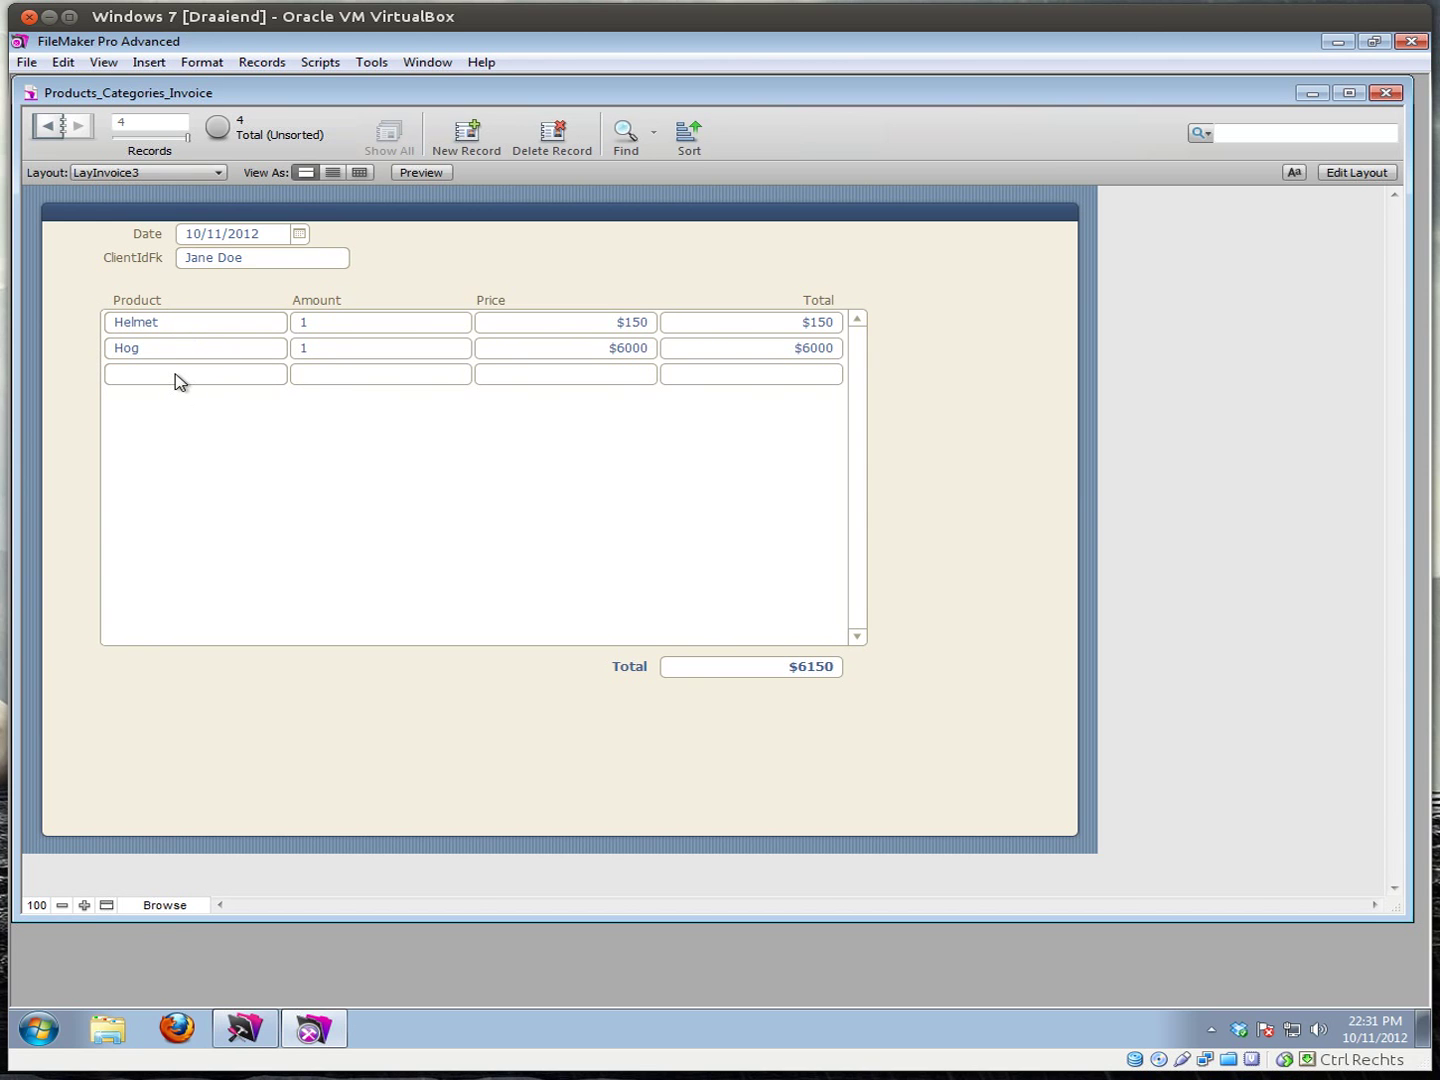
- Add a third invoice line with the product Vespa
{"action": "left_click", "coordinate": [177, 375]}
{"action": "key", "text": "Up"}
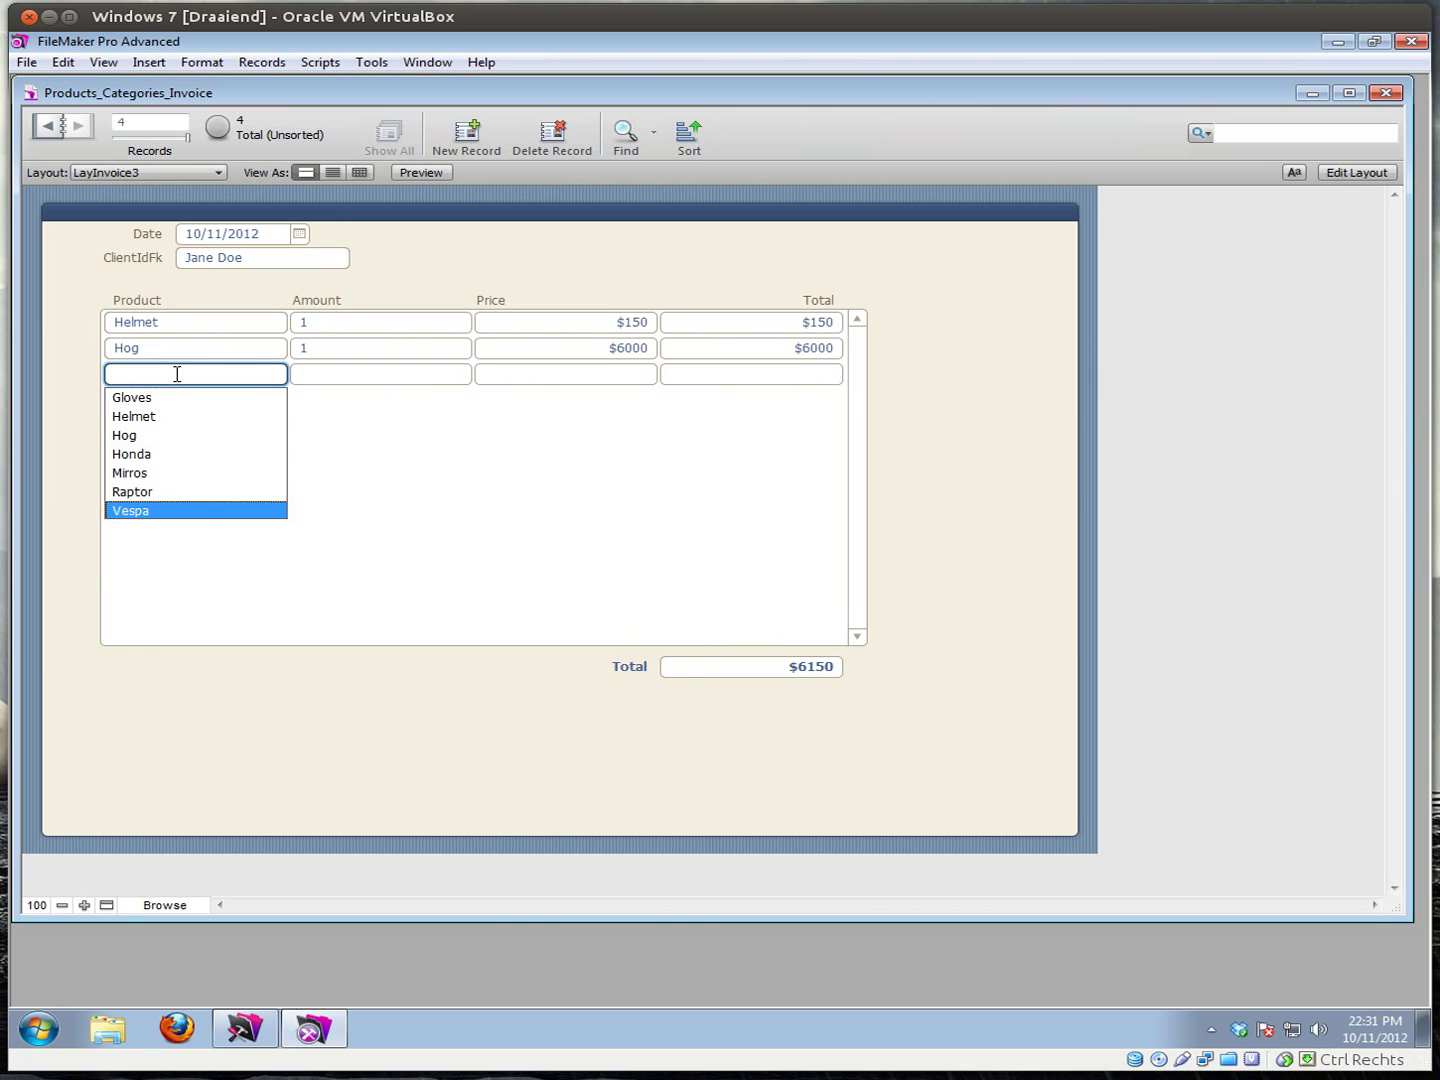
{"action": "key", "text": "Return"}
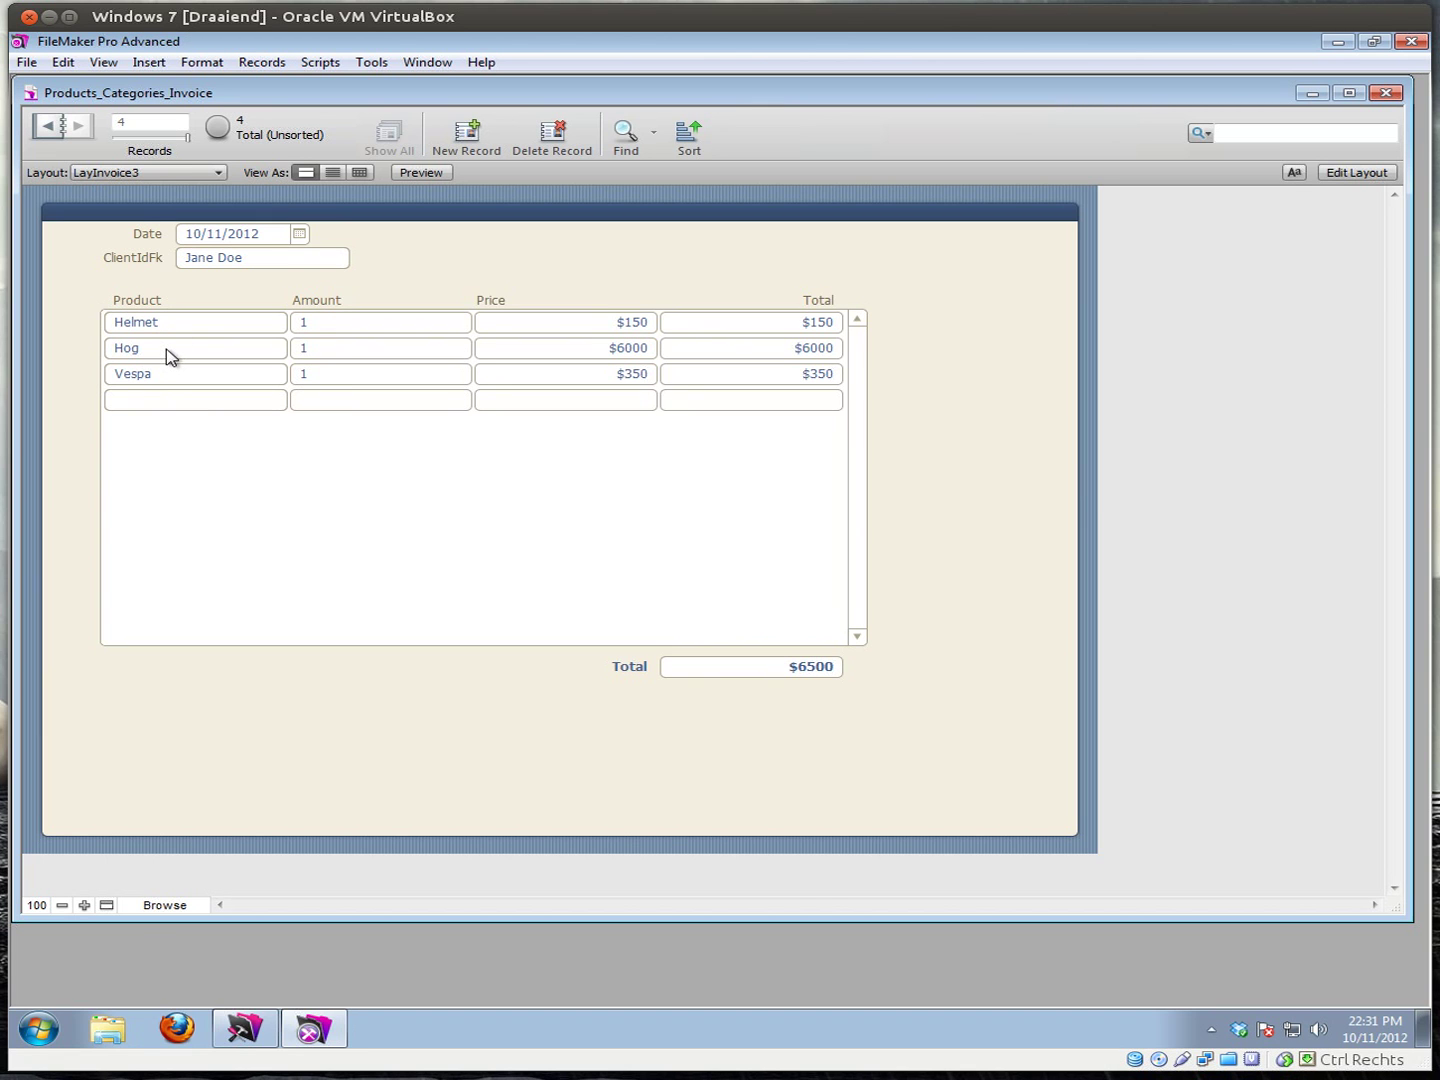
- Back in the LayInvoice layout, set the second line's category to Scooters and its product to Honda
{"action": "left_click", "coordinate": [143, 172]}
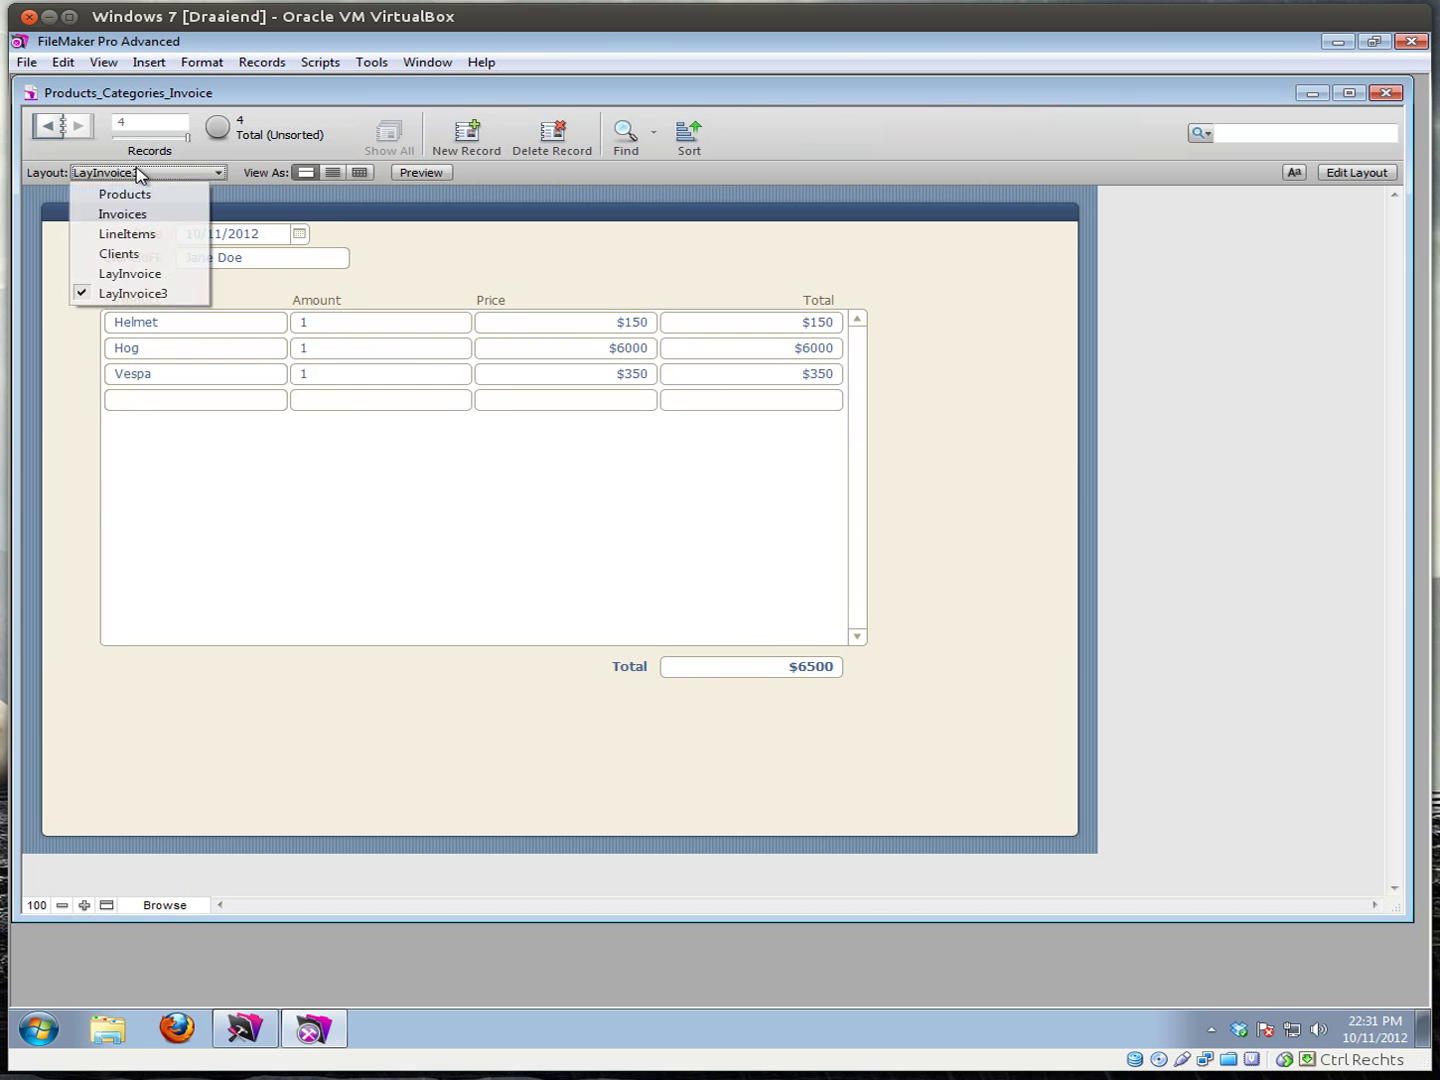
{"action": "left_click", "coordinate": [143, 276]}
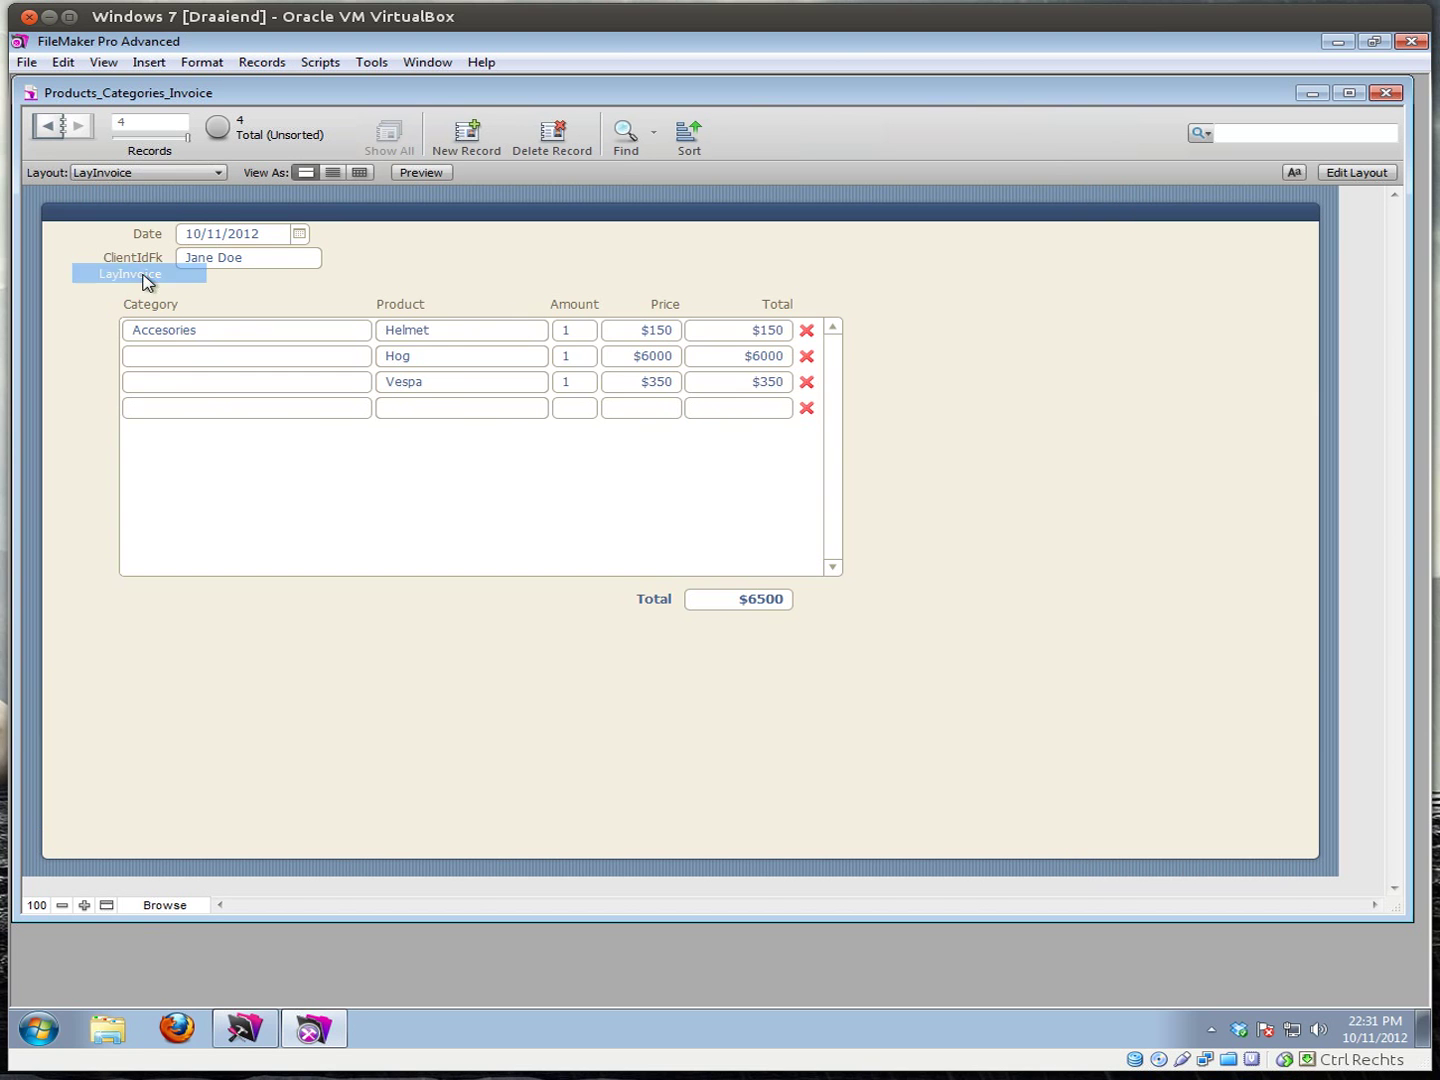
{"action": "left_click", "coordinate": [185, 360]}
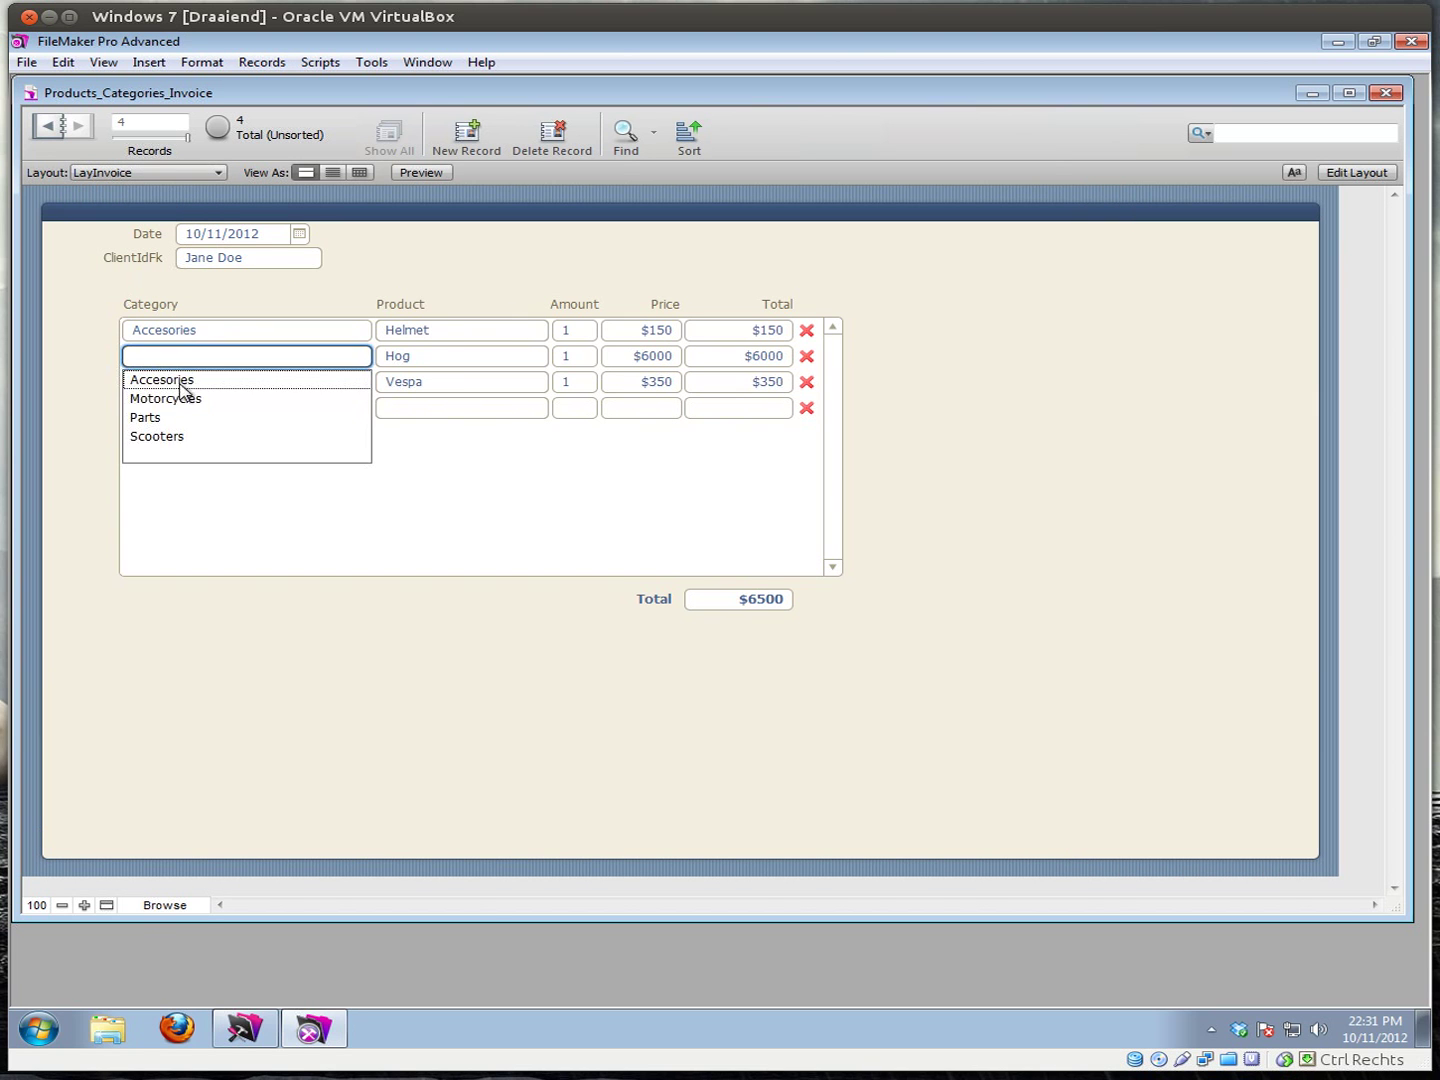
{"action": "left_click", "coordinate": [172, 440]}
{"action": "key", "text": "Tab"}
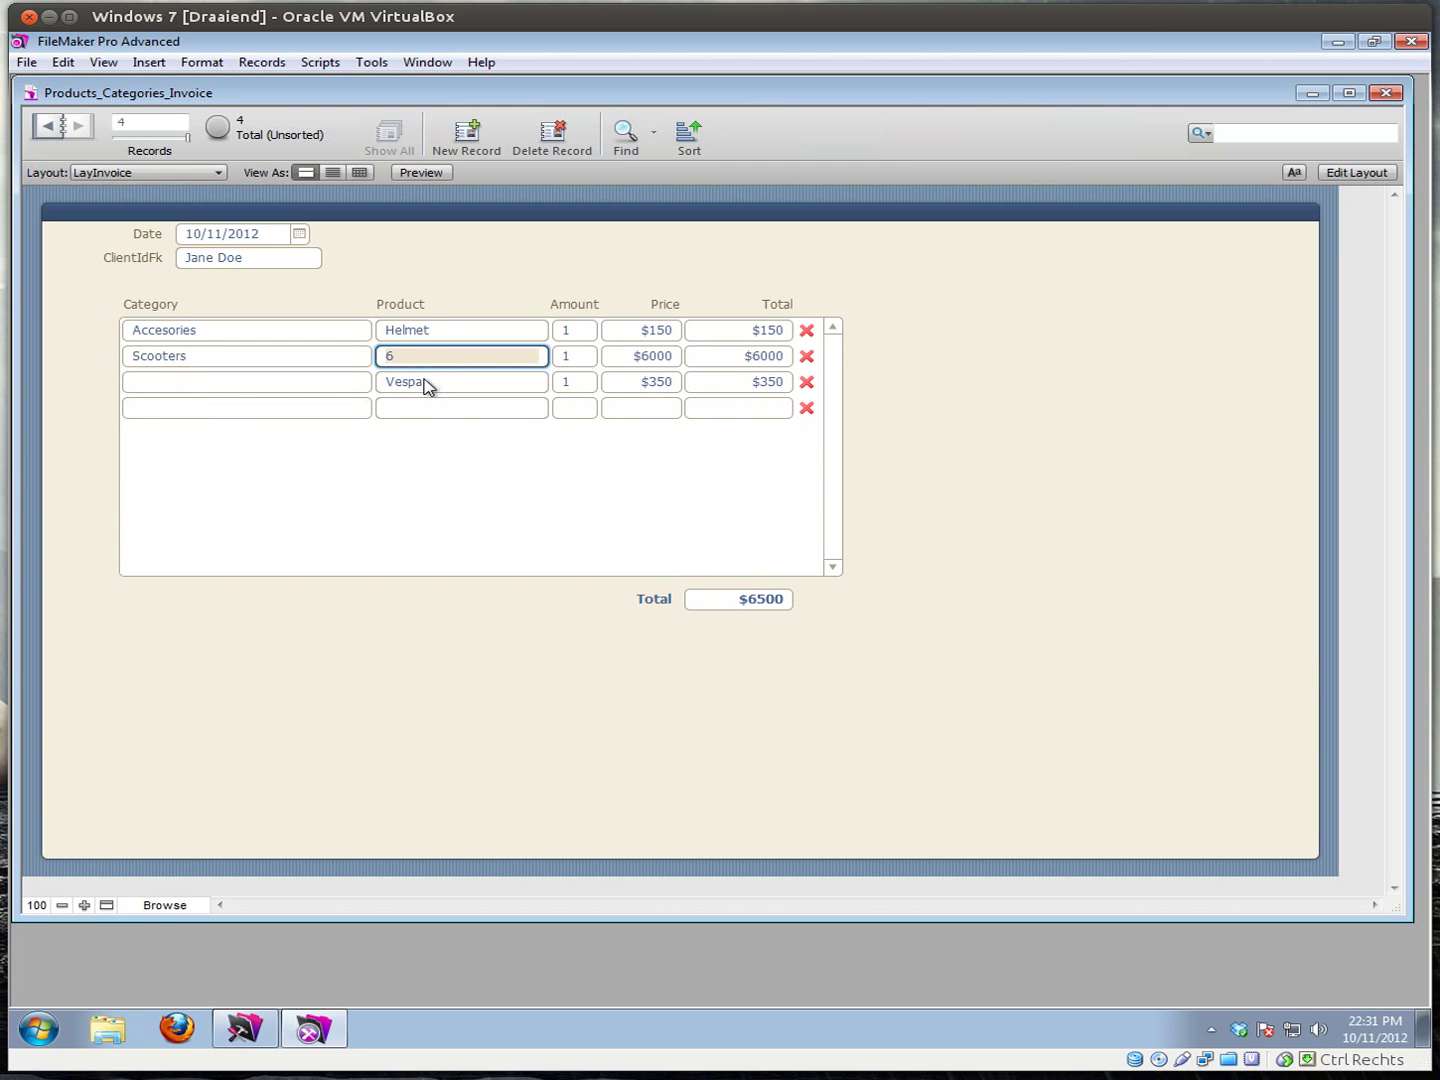
{"action": "left_click", "coordinate": [547, 287]}
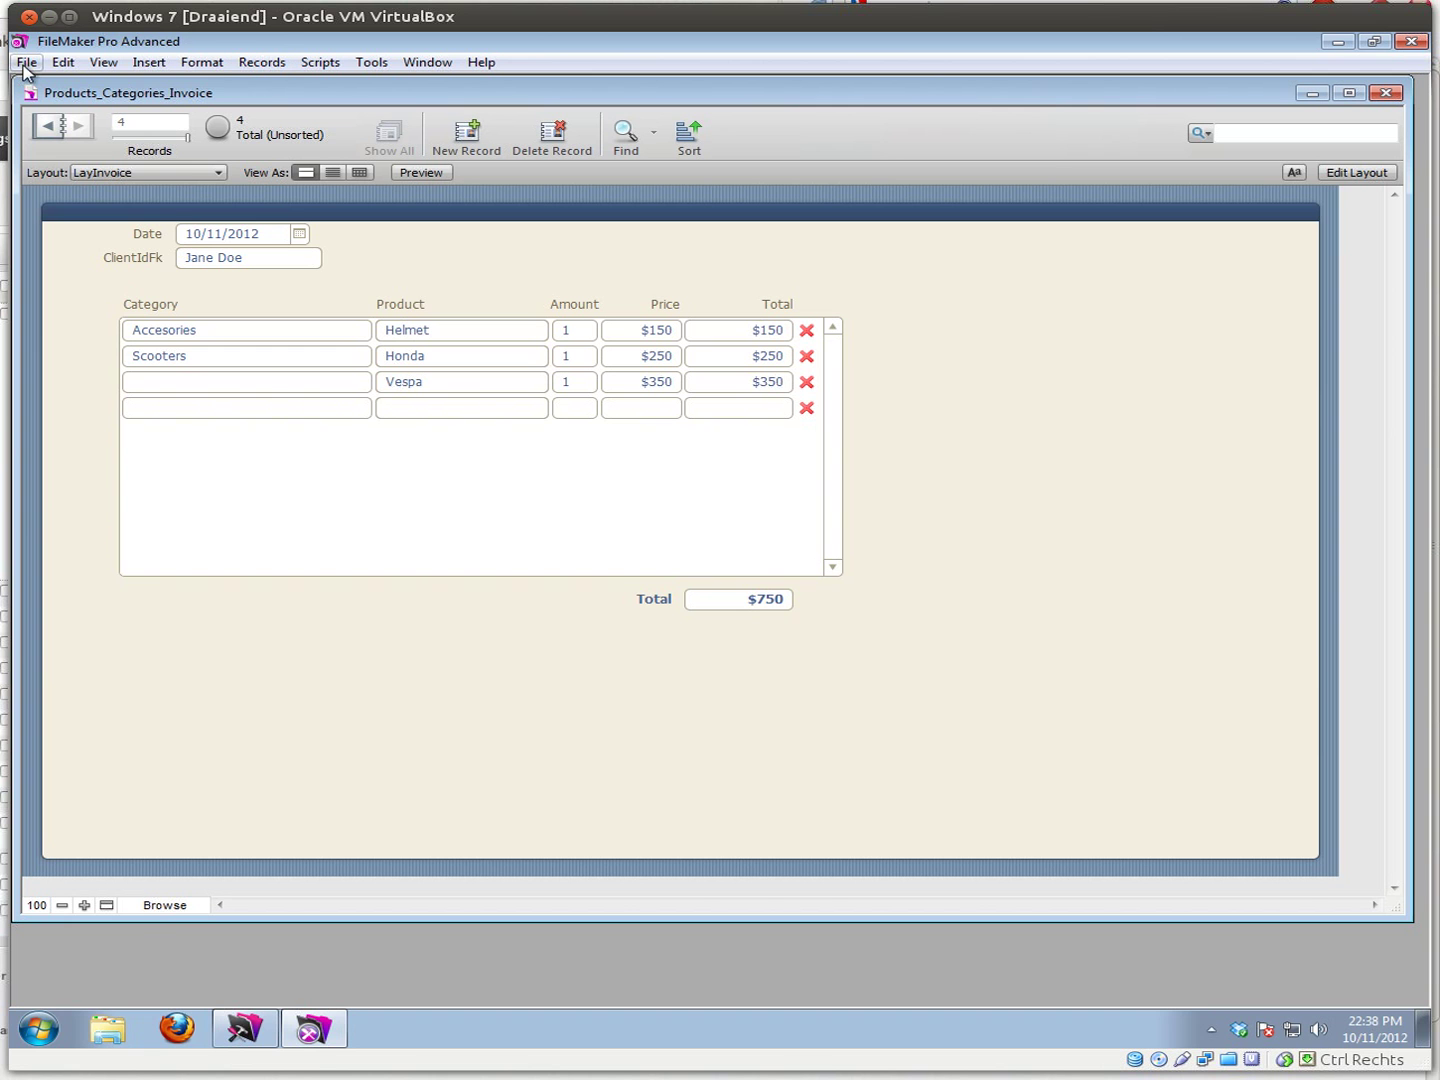
- Open the database management dialog and review the Products, Invoices, LineItems and Clients tables
{"action": "left_click", "coordinate": [24, 64]}
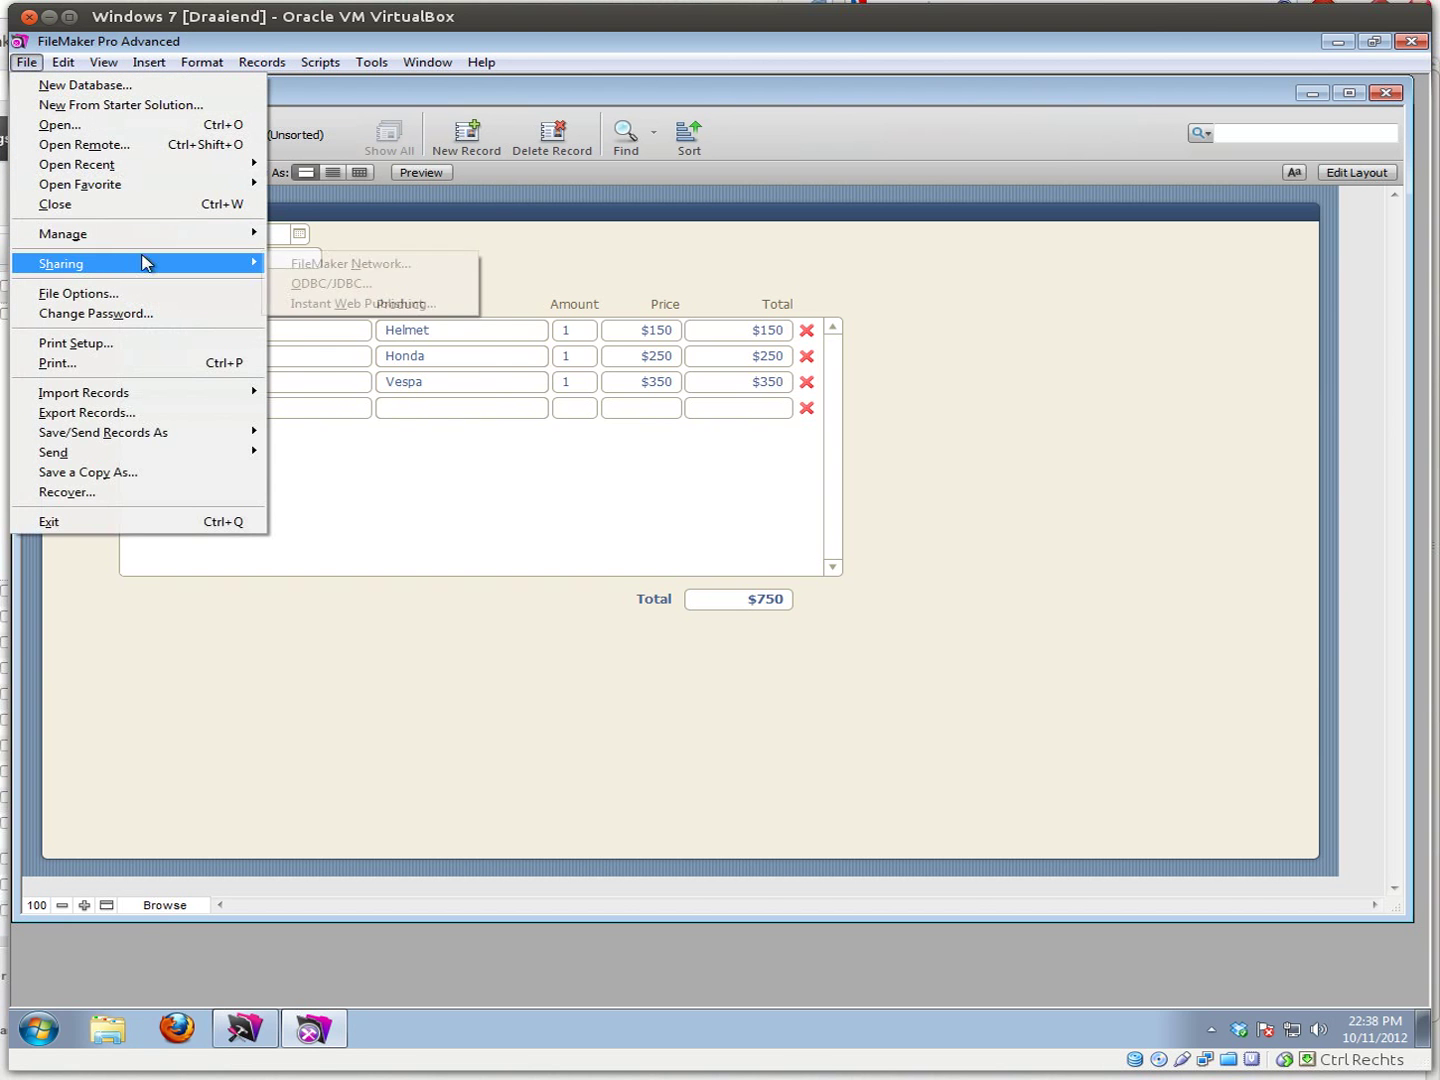
{"action": "mouse_move", "coordinate": [176, 240]}
{"action": "left_click", "coordinate": [284, 237]}
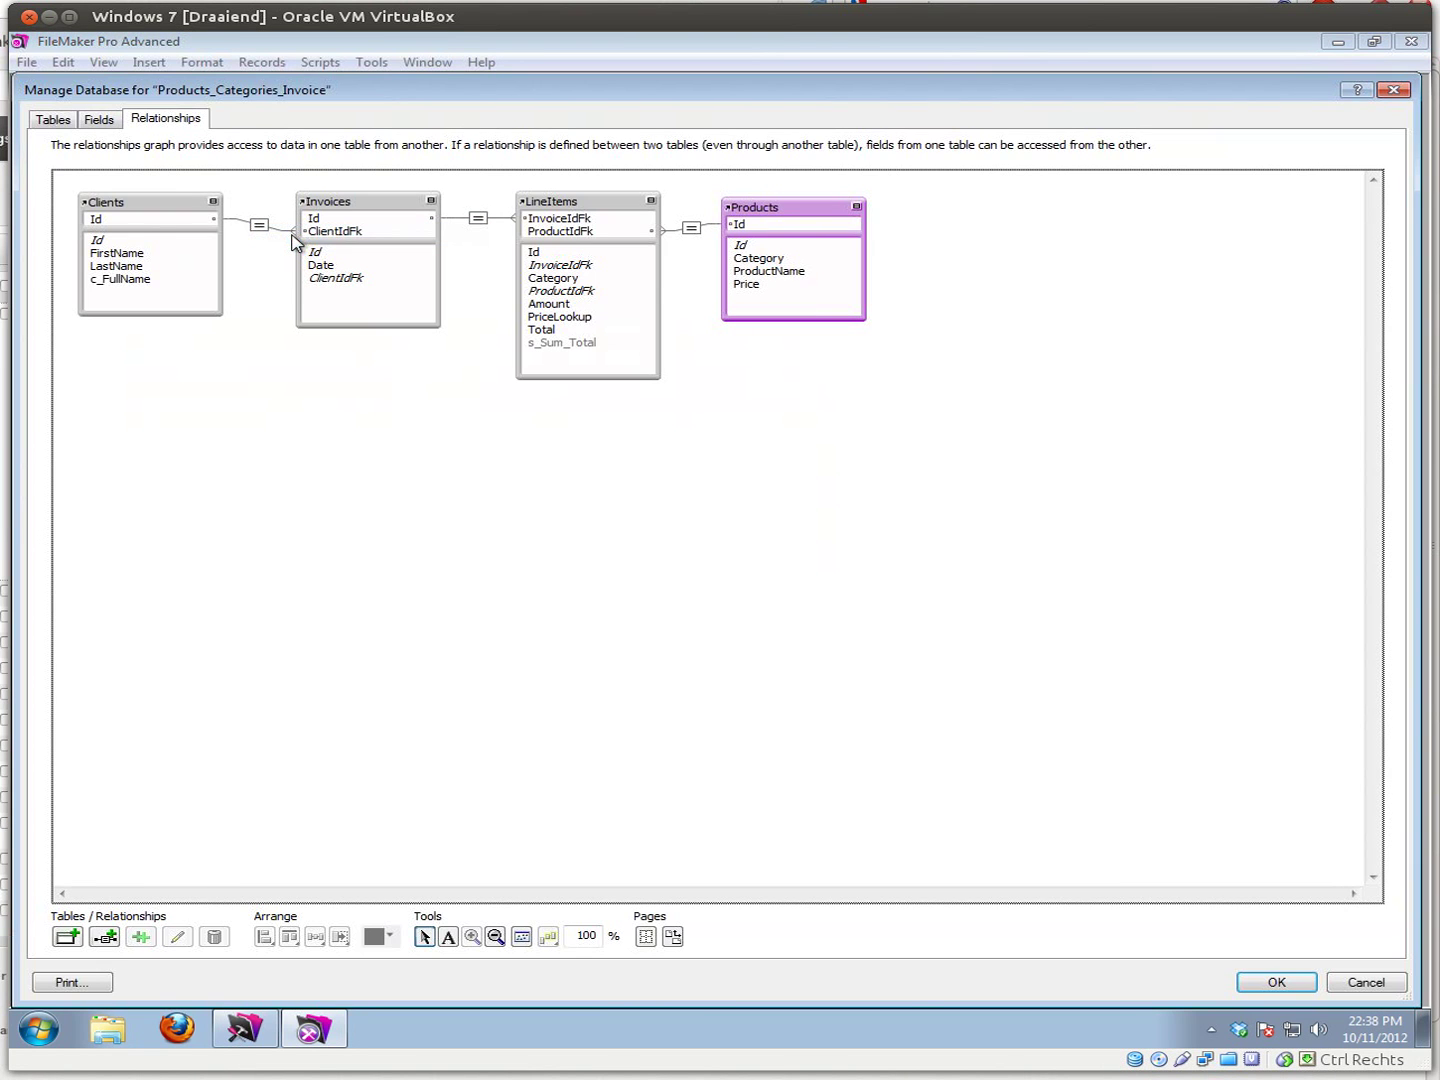
{"action": "left_click", "coordinate": [57, 122]}
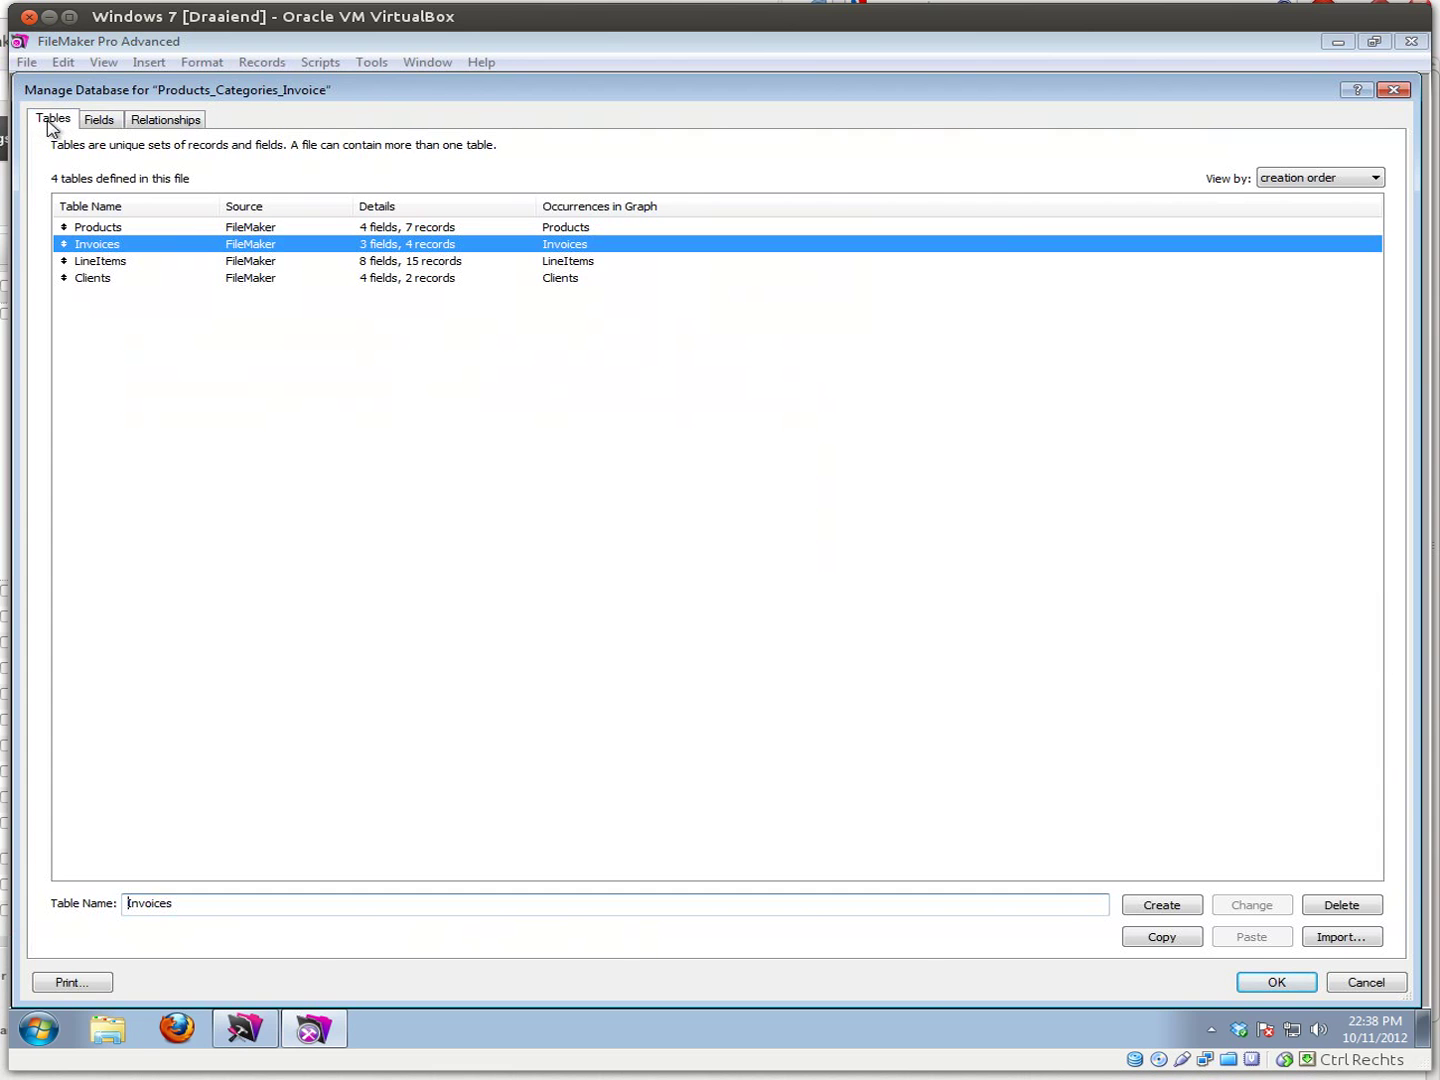
{"action": "left_click", "coordinate": [125, 229]}
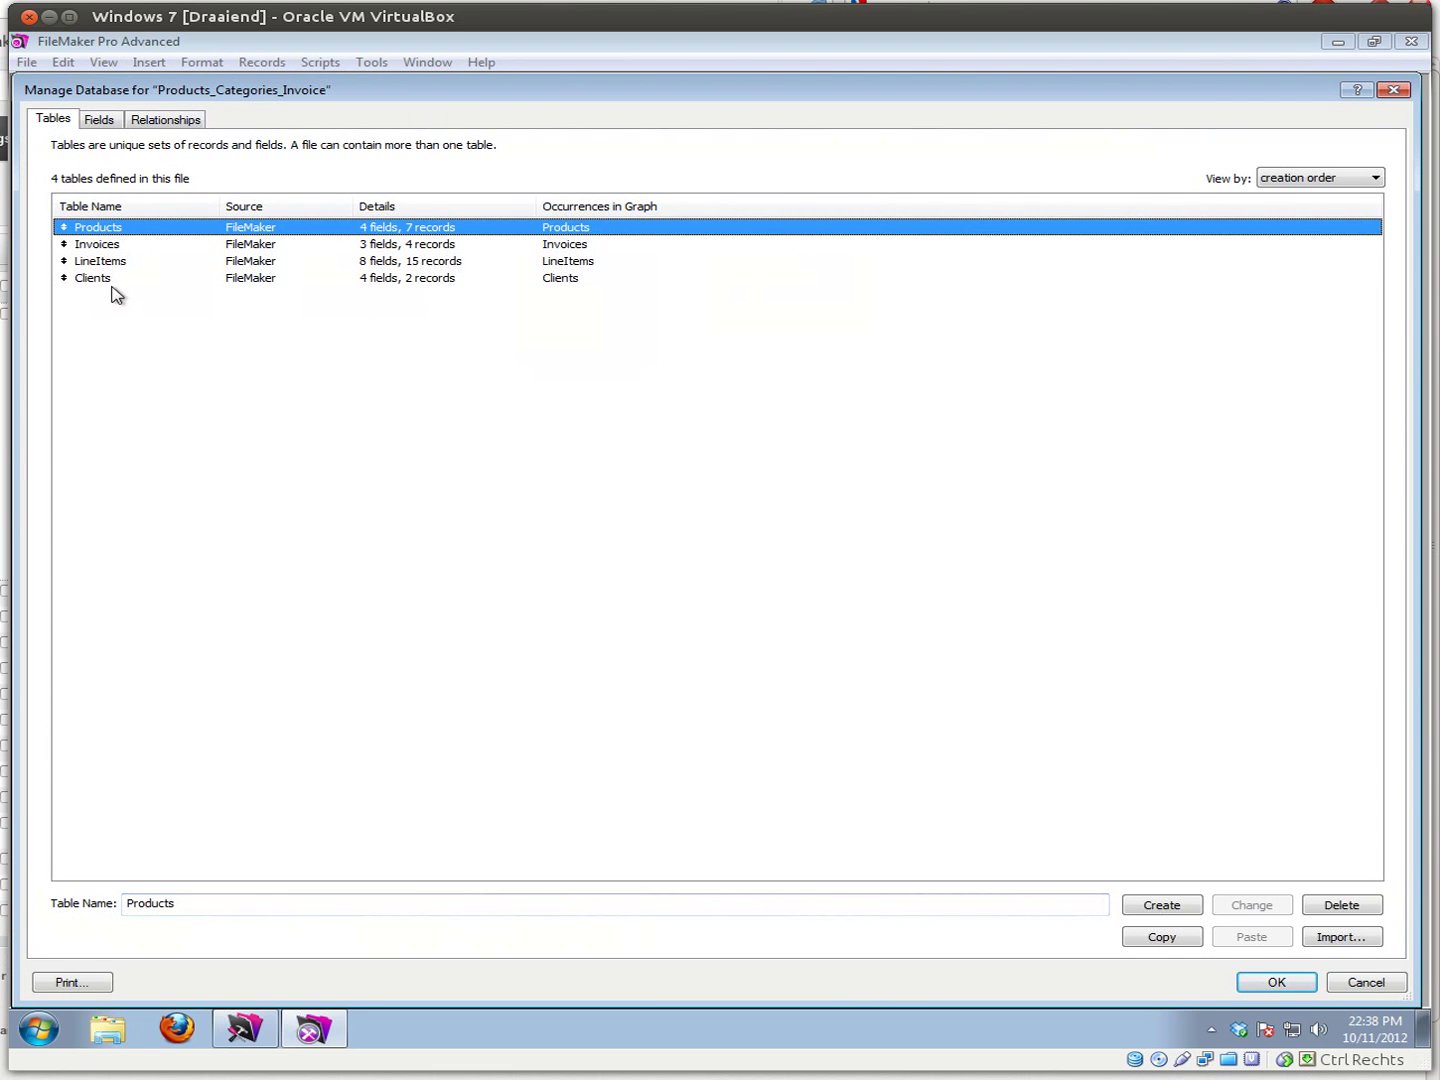
{"action": "left_click", "coordinate": [102, 284]}
{"action": "left_click", "coordinate": [100, 229]}
{"action": "left_click", "coordinate": [116, 246]}
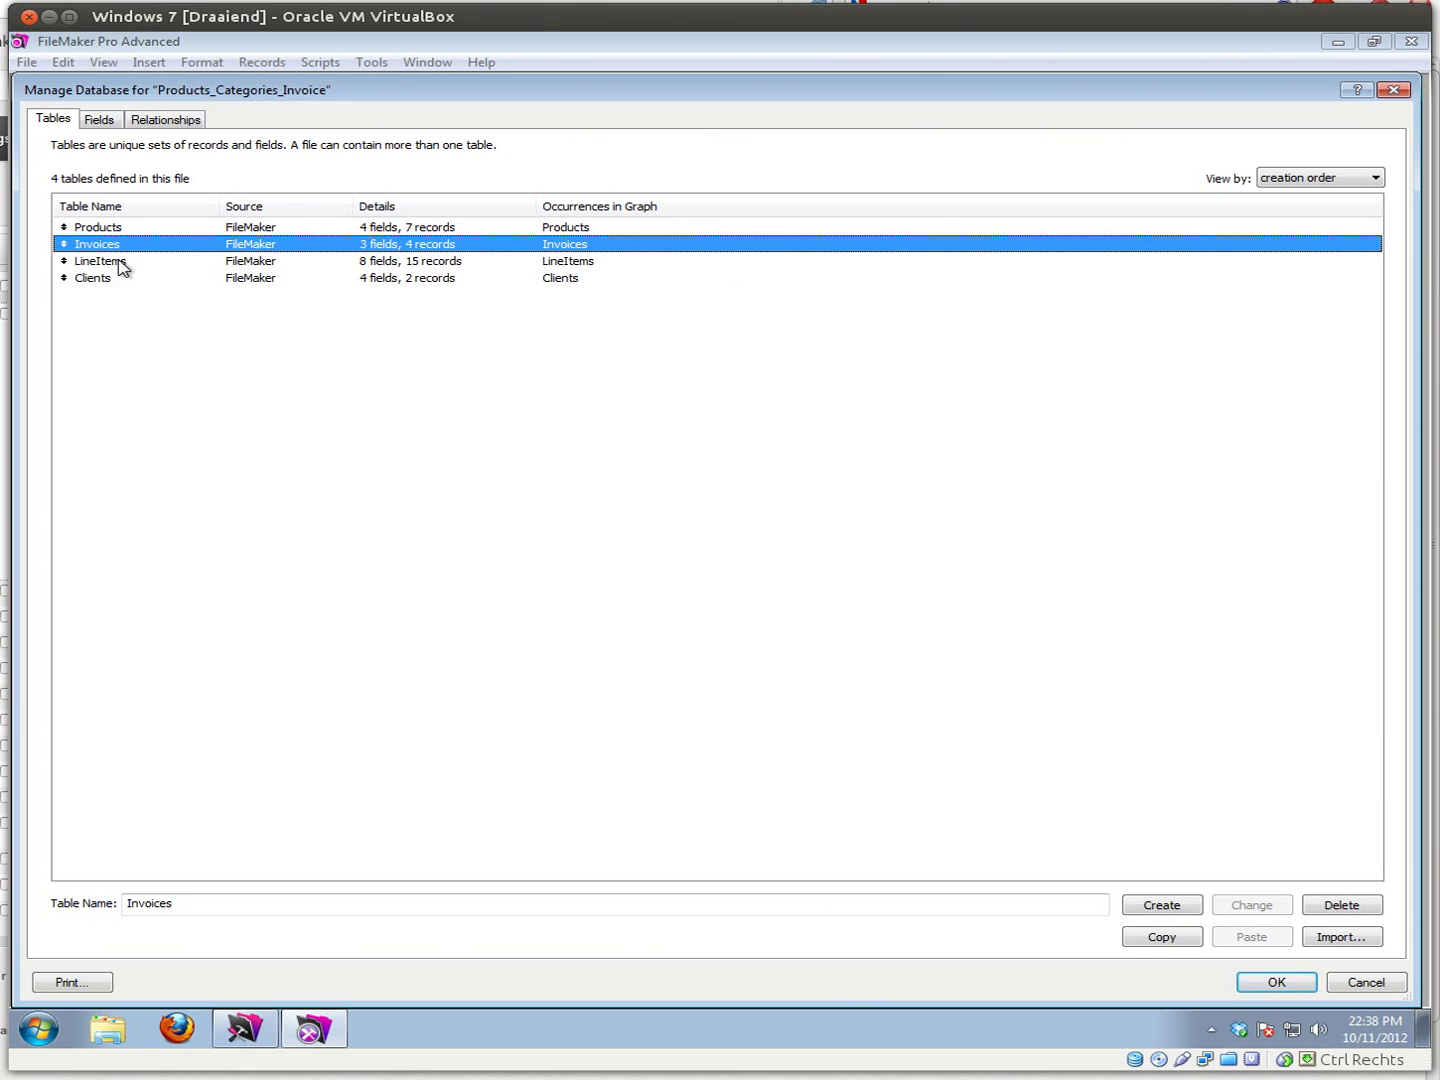
{"action": "left_click", "coordinate": [120, 263]}
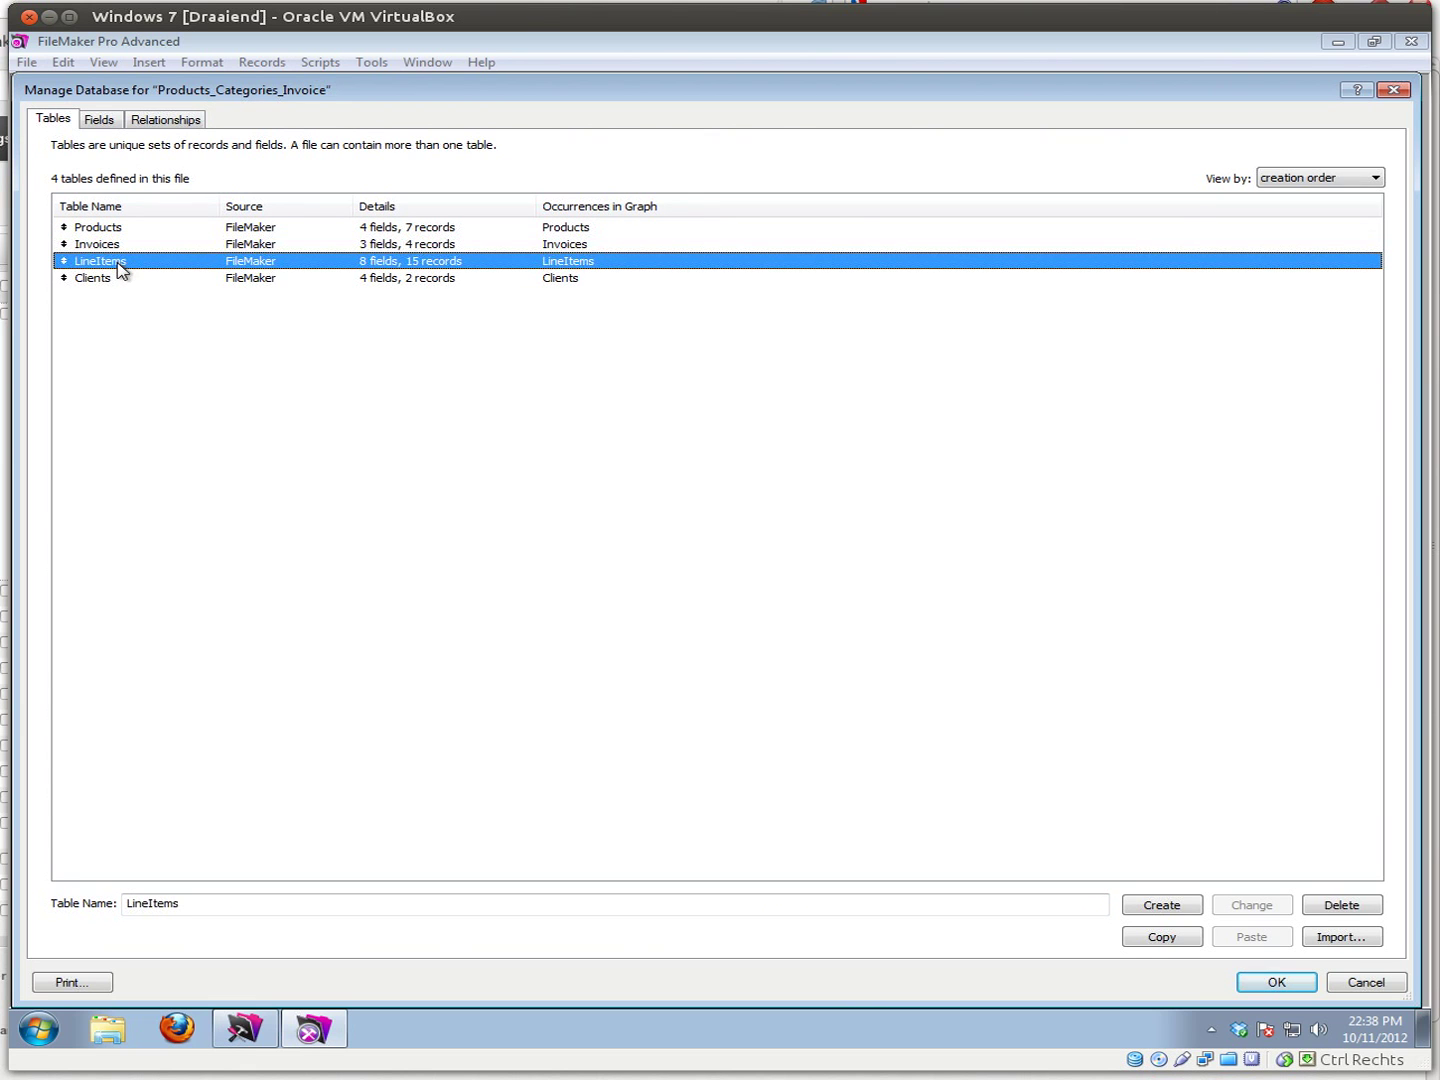
{"action": "left_click", "coordinate": [105, 284]}
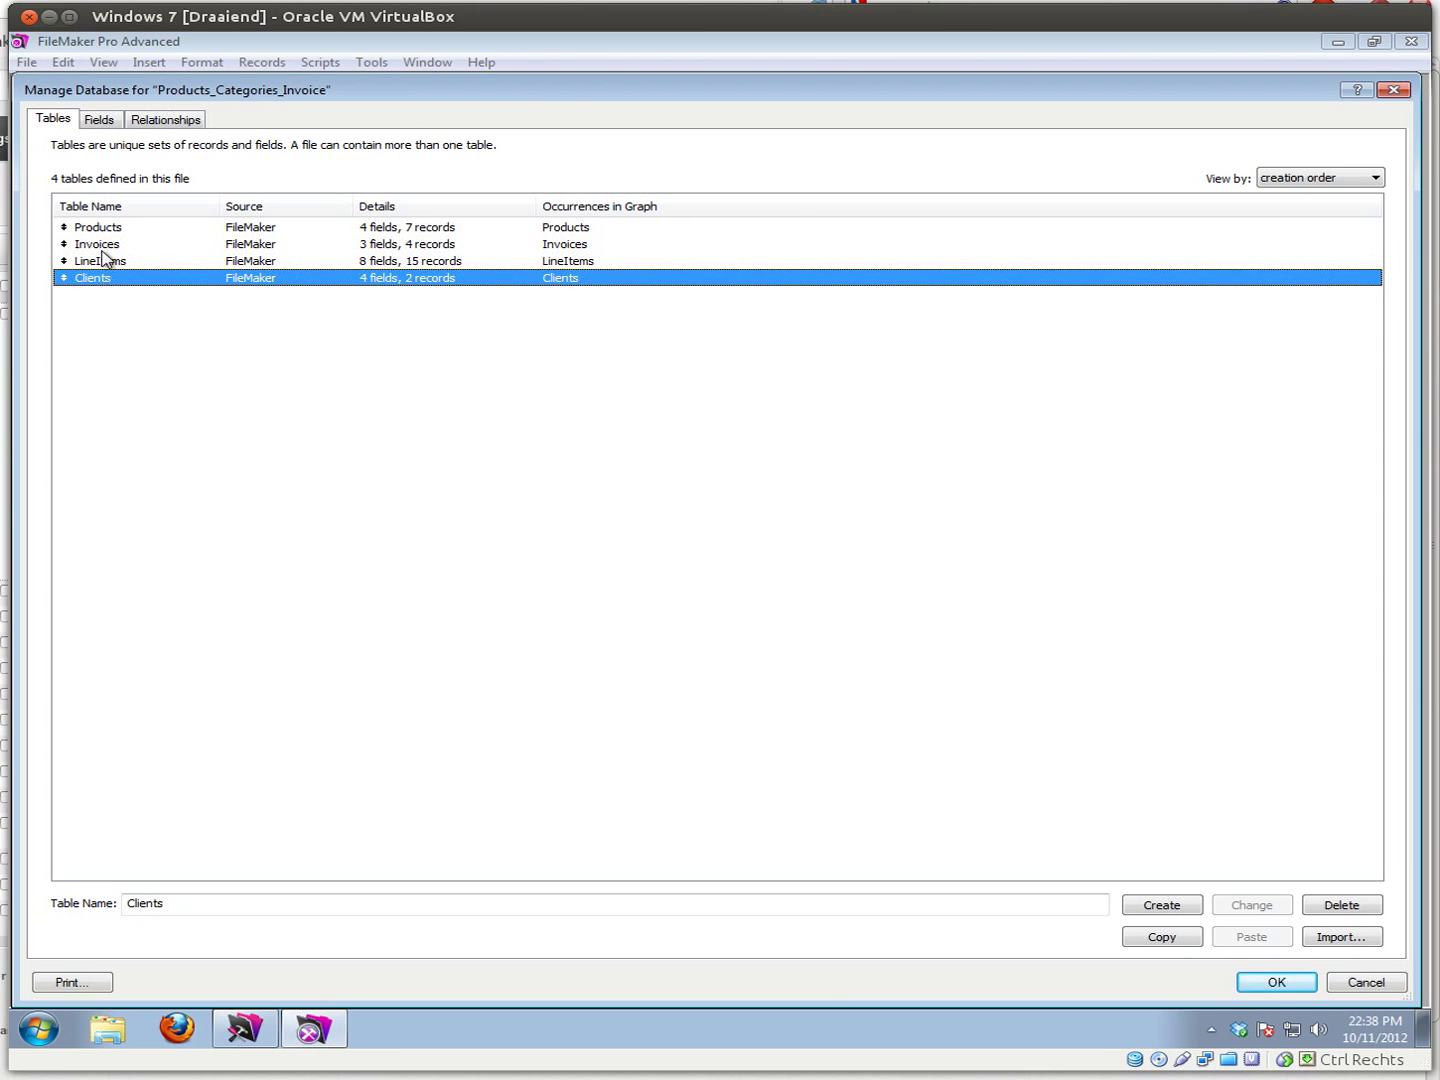
- Examine the field definitions of the Clients table, from Id through the c_FullName calculation
{"action": "left_click", "coordinate": [99, 122]}
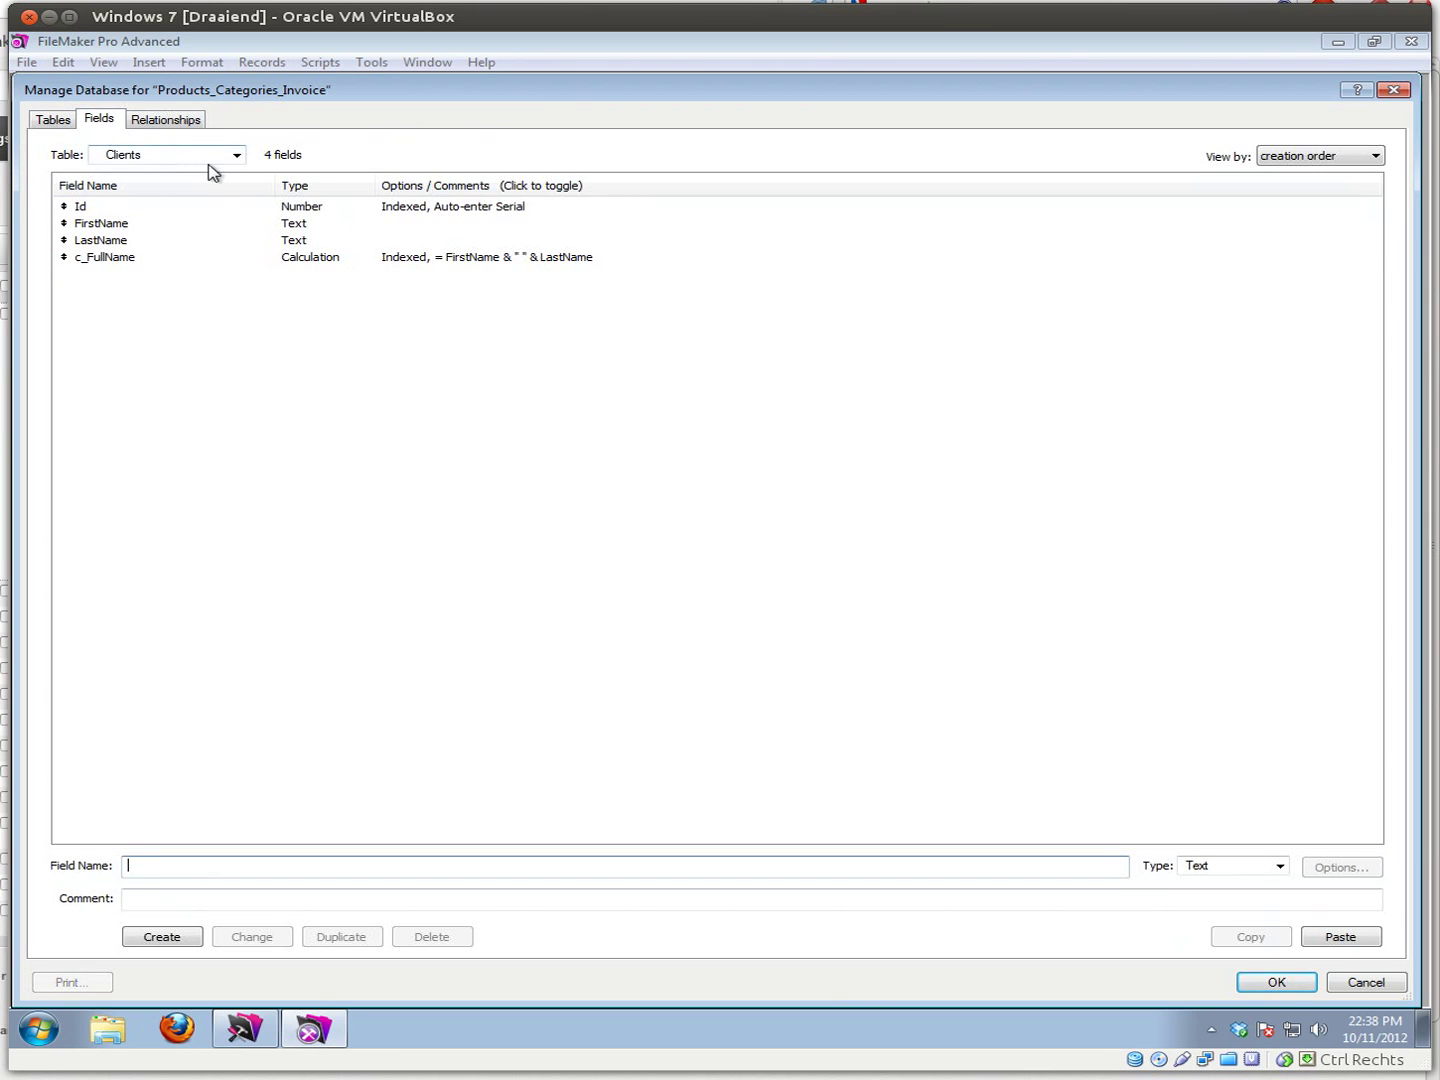
{"action": "left_click", "coordinate": [112, 207]}
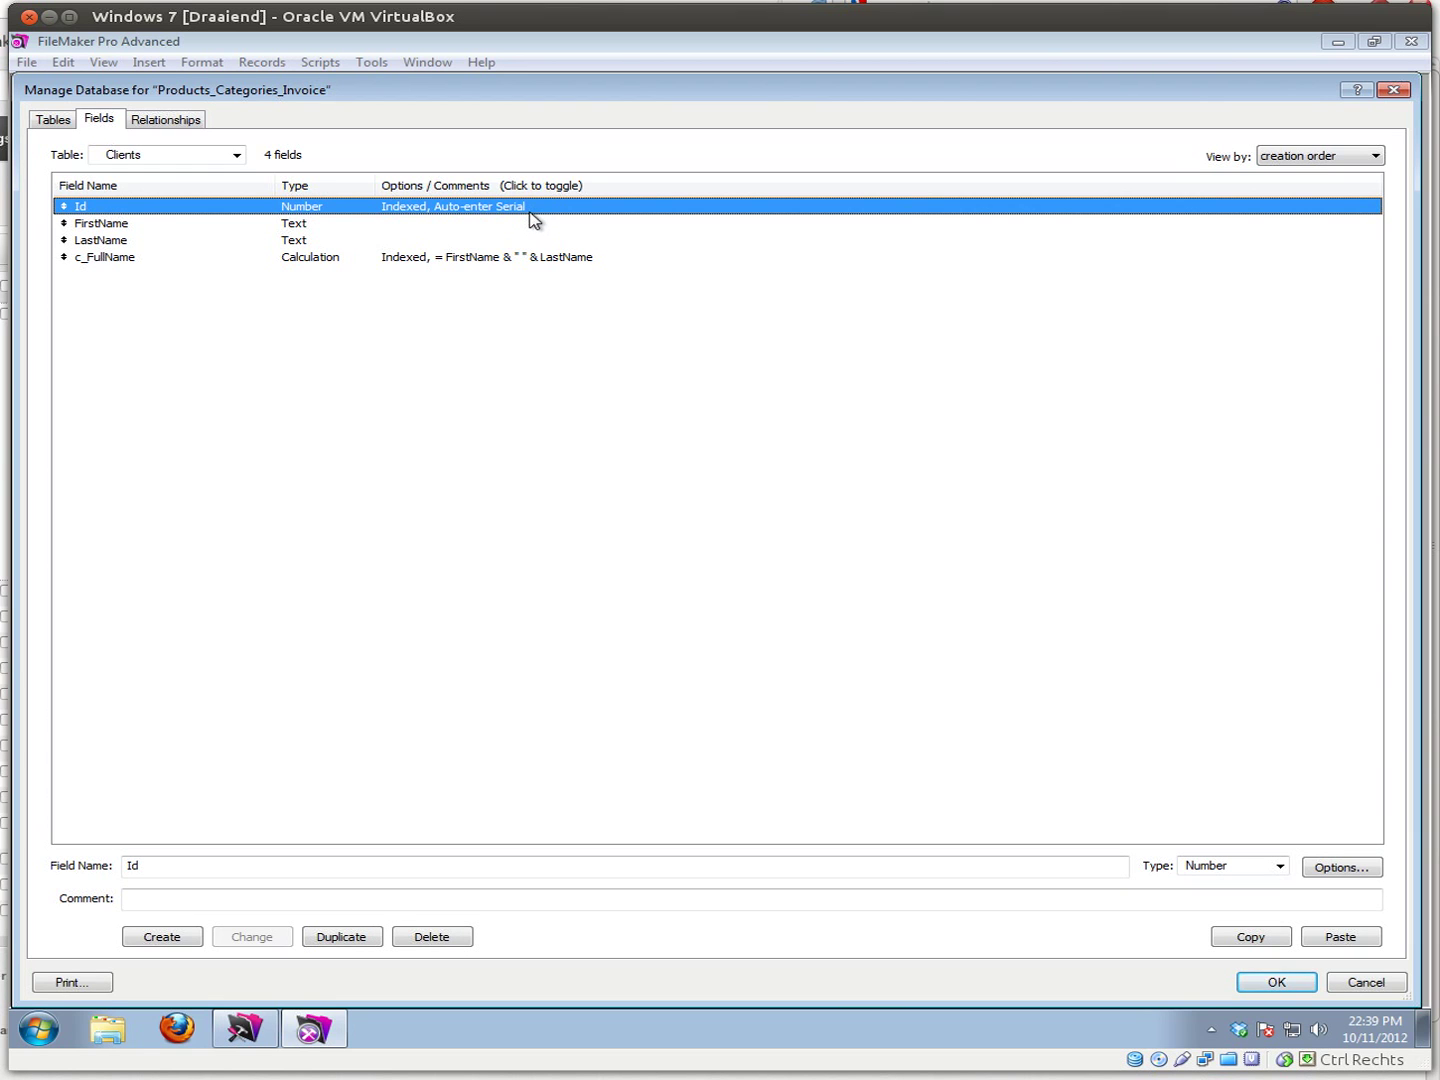
{"action": "left_click", "coordinate": [108, 226]}
{"action": "left_click", "coordinate": [111, 242]}
{"action": "left_click", "coordinate": [110, 259]}
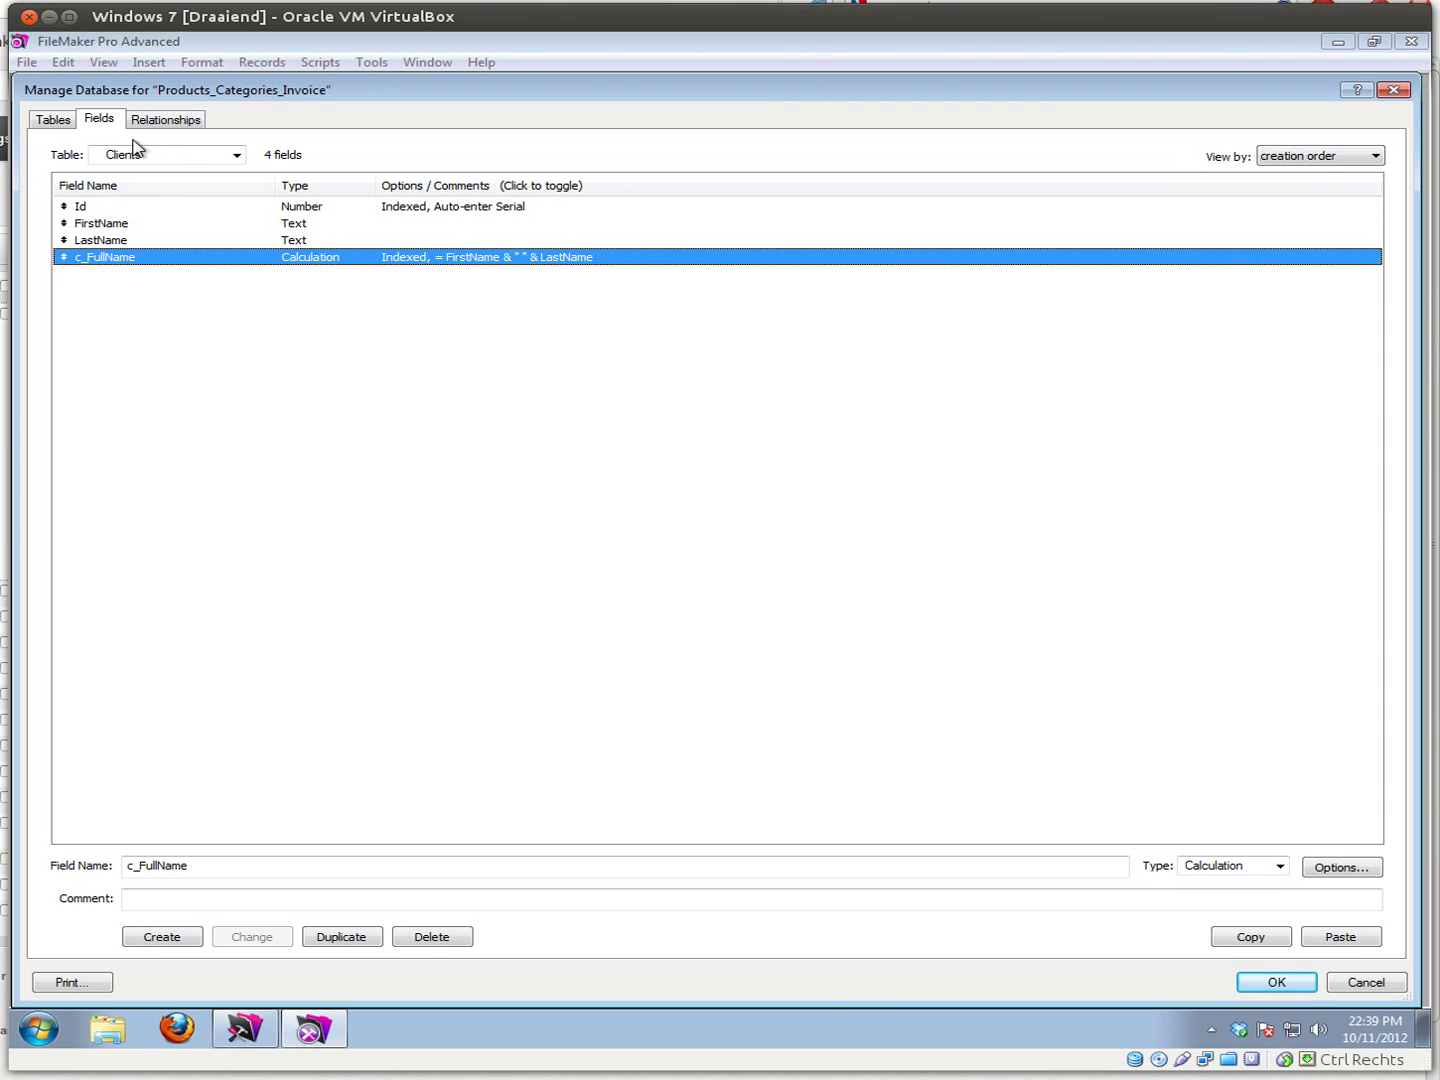
- Examine the Products table's field definitions, including Category, ProductName and Price
{"action": "left_click", "coordinate": [174, 159]}
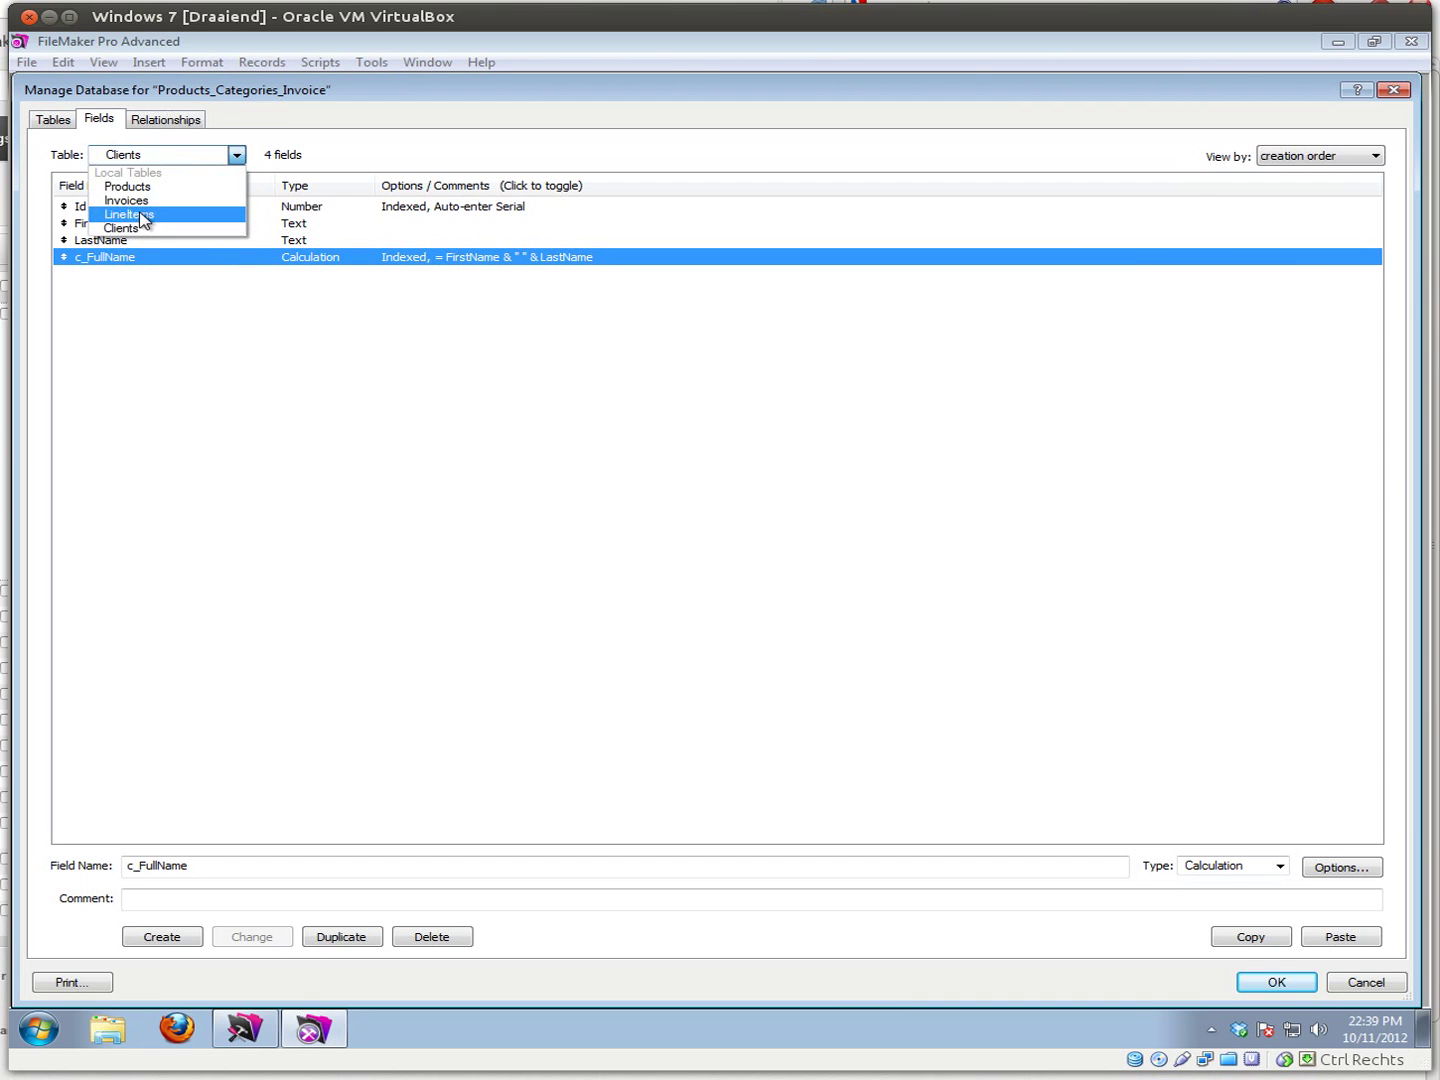
{"action": "left_click", "coordinate": [139, 188]}
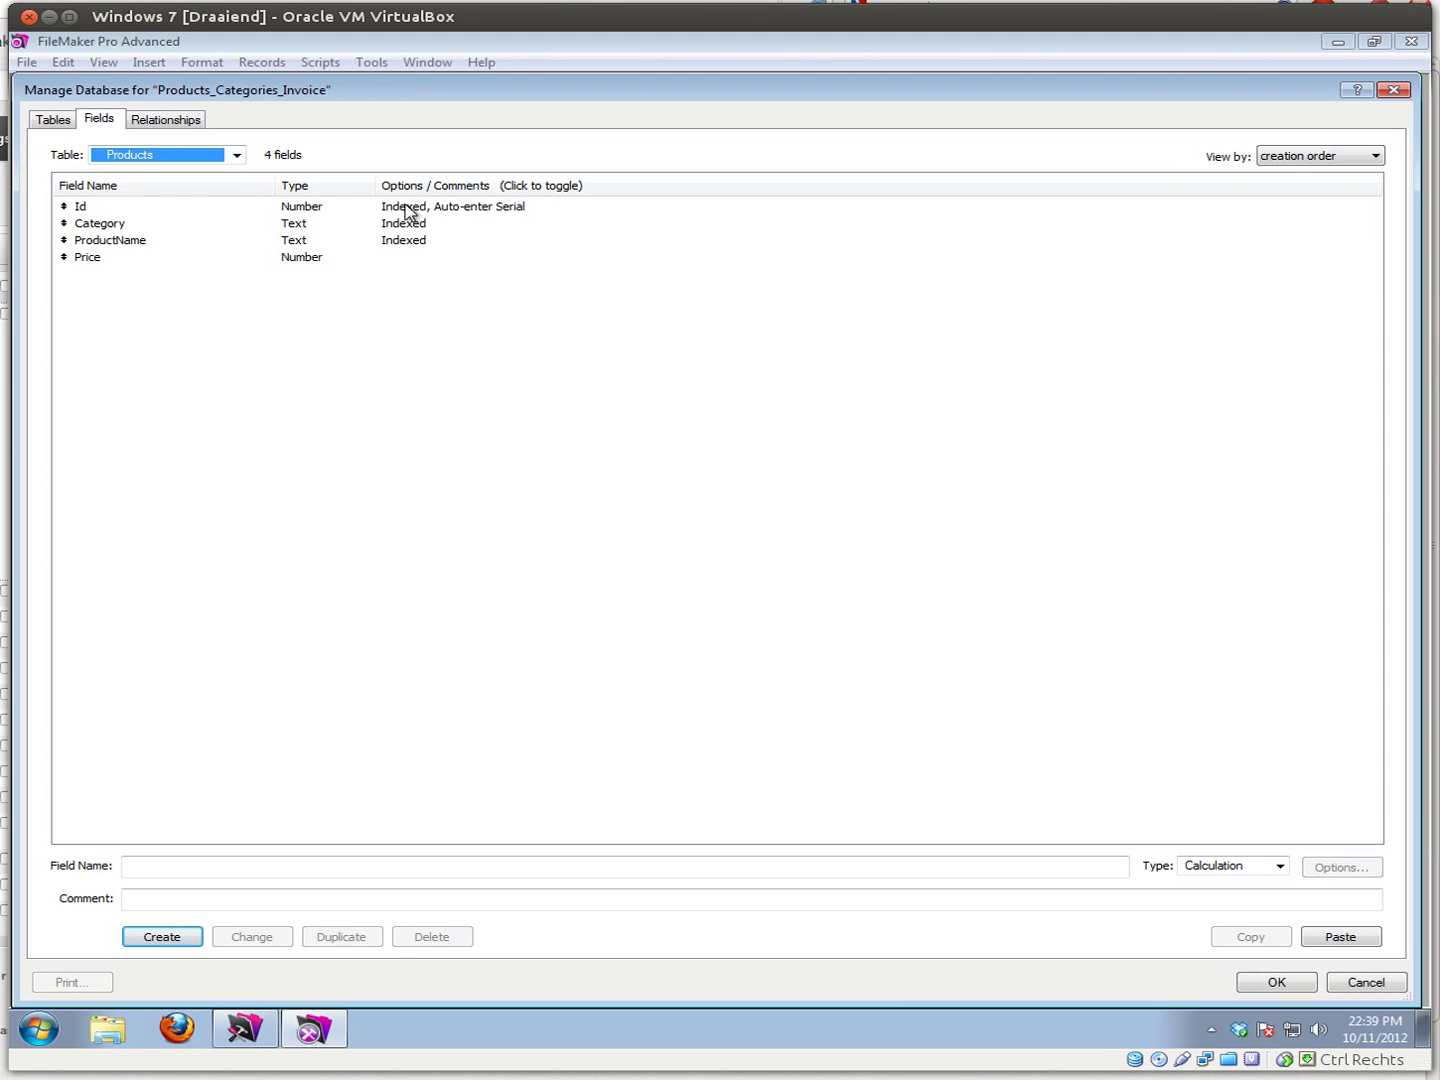
{"action": "left_click", "coordinate": [101, 228]}
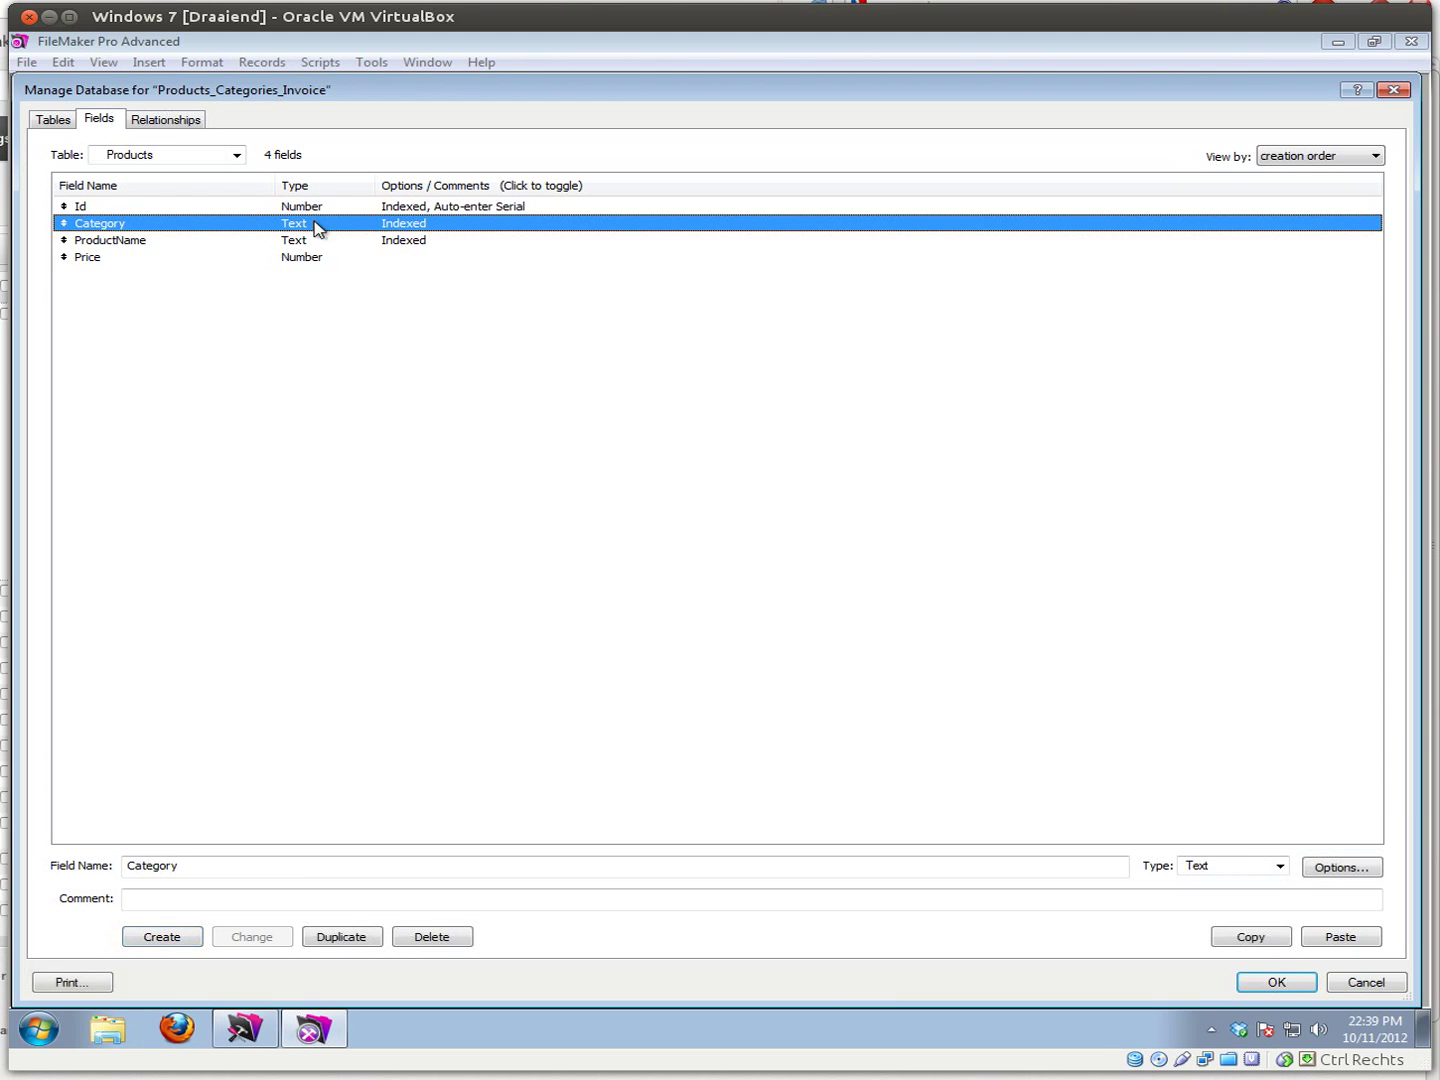
{"action": "left_click", "coordinate": [113, 242]}
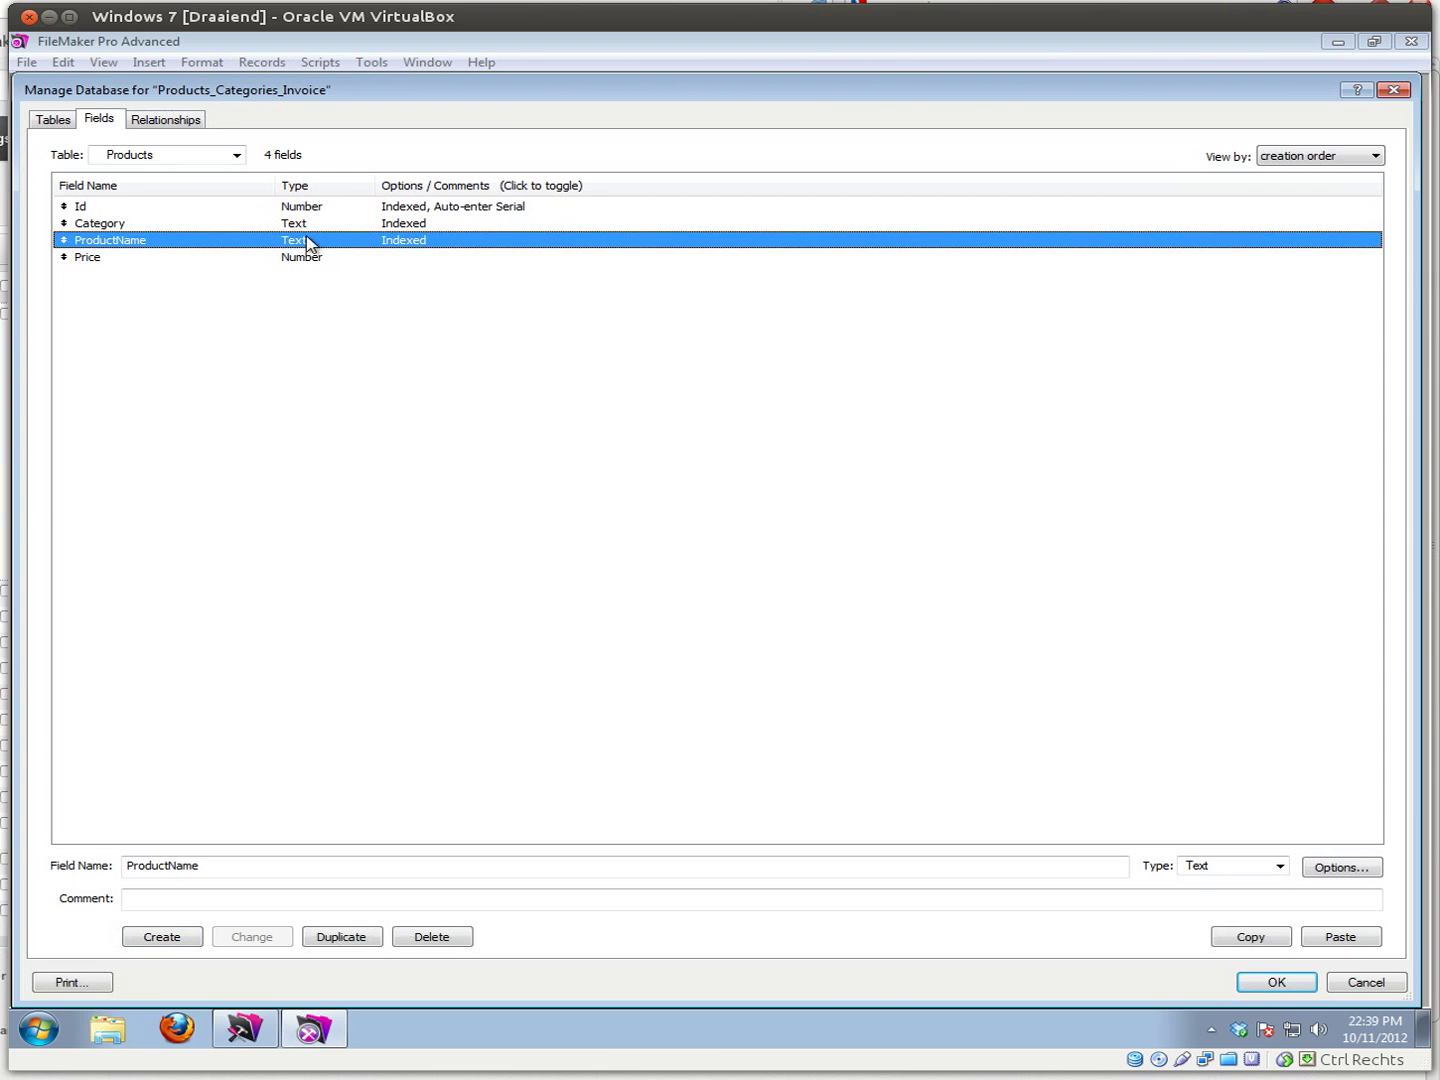
{"action": "left_click", "coordinate": [149, 258]}
- Examine the field definitions of the Invoices table: Id, Date and ClientIdFk
{"action": "left_click", "coordinate": [239, 156]}
{"action": "left_click", "coordinate": [137, 202]}
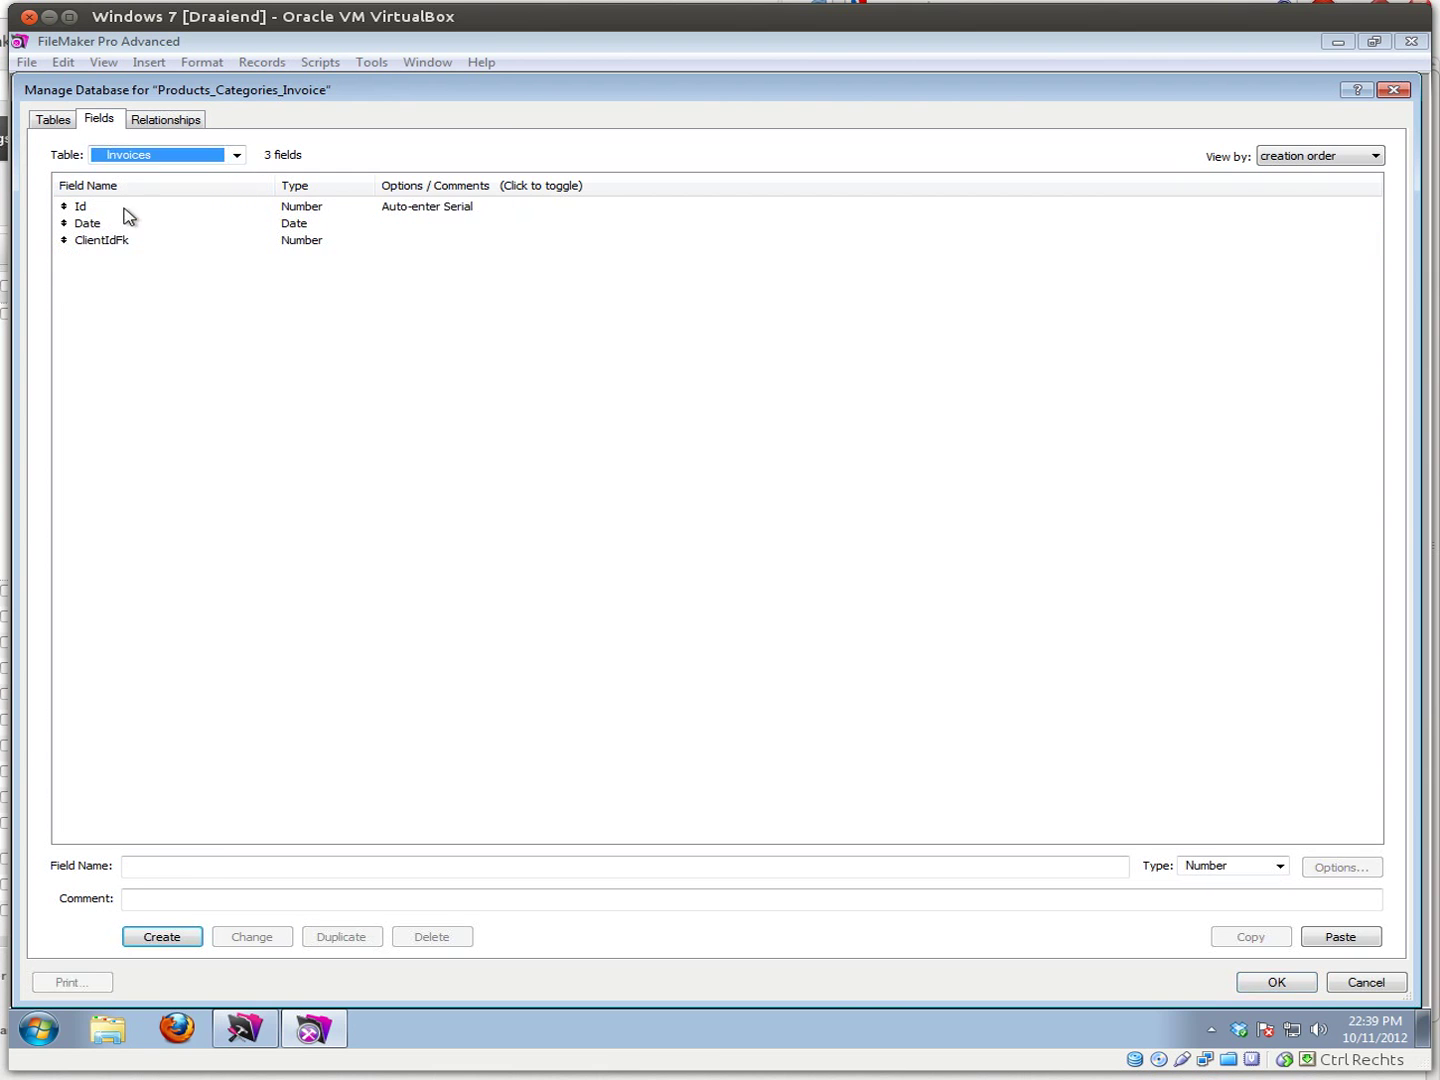
{"action": "left_click", "coordinate": [83, 208]}
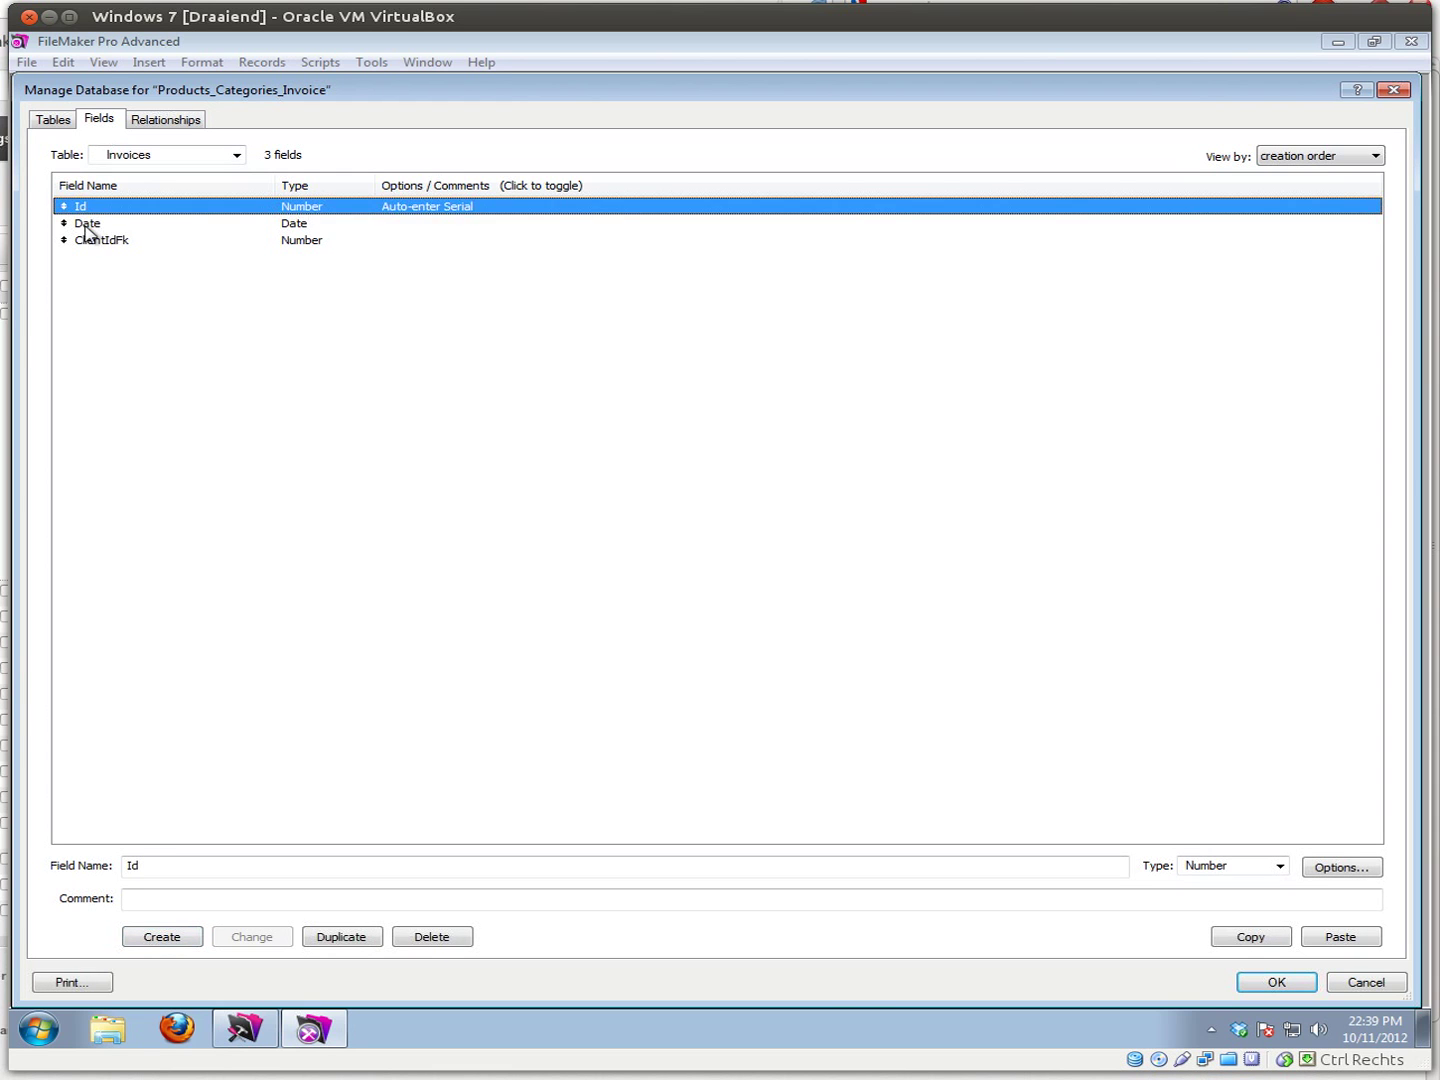
{"action": "left_click", "coordinate": [90, 226]}
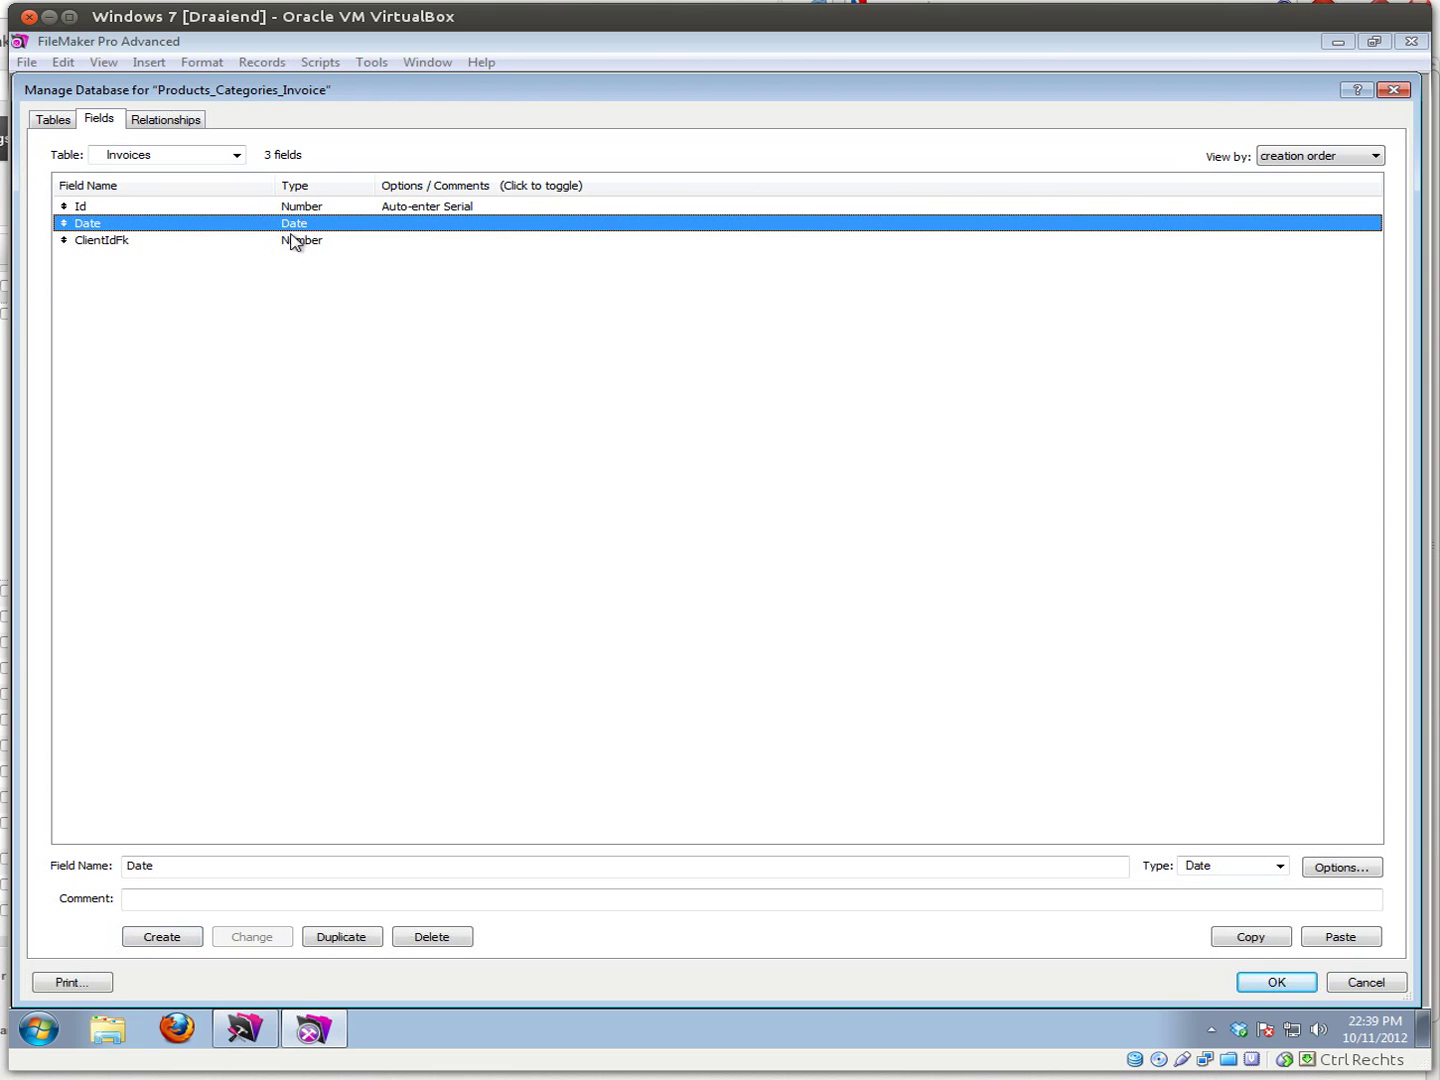
{"action": "left_click", "coordinate": [96, 243]}
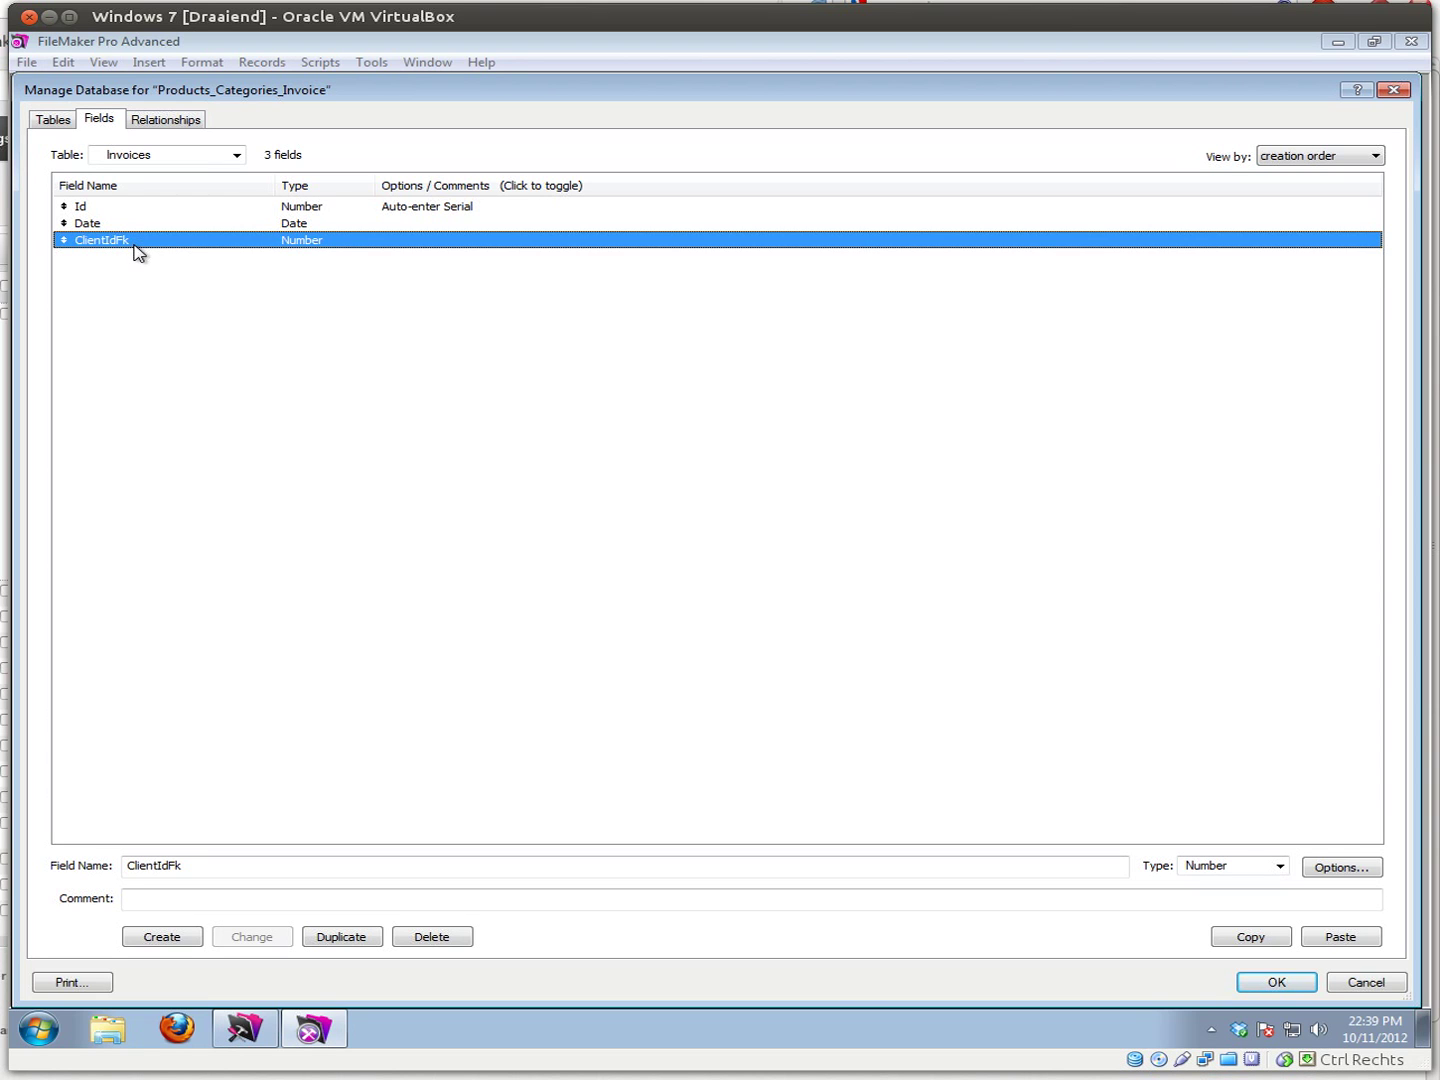
- Examine the LineItems table's field definitions from Id and InvoiceIdFk through Category, ProductIdFk and Amount
{"action": "left_click", "coordinate": [239, 158]}
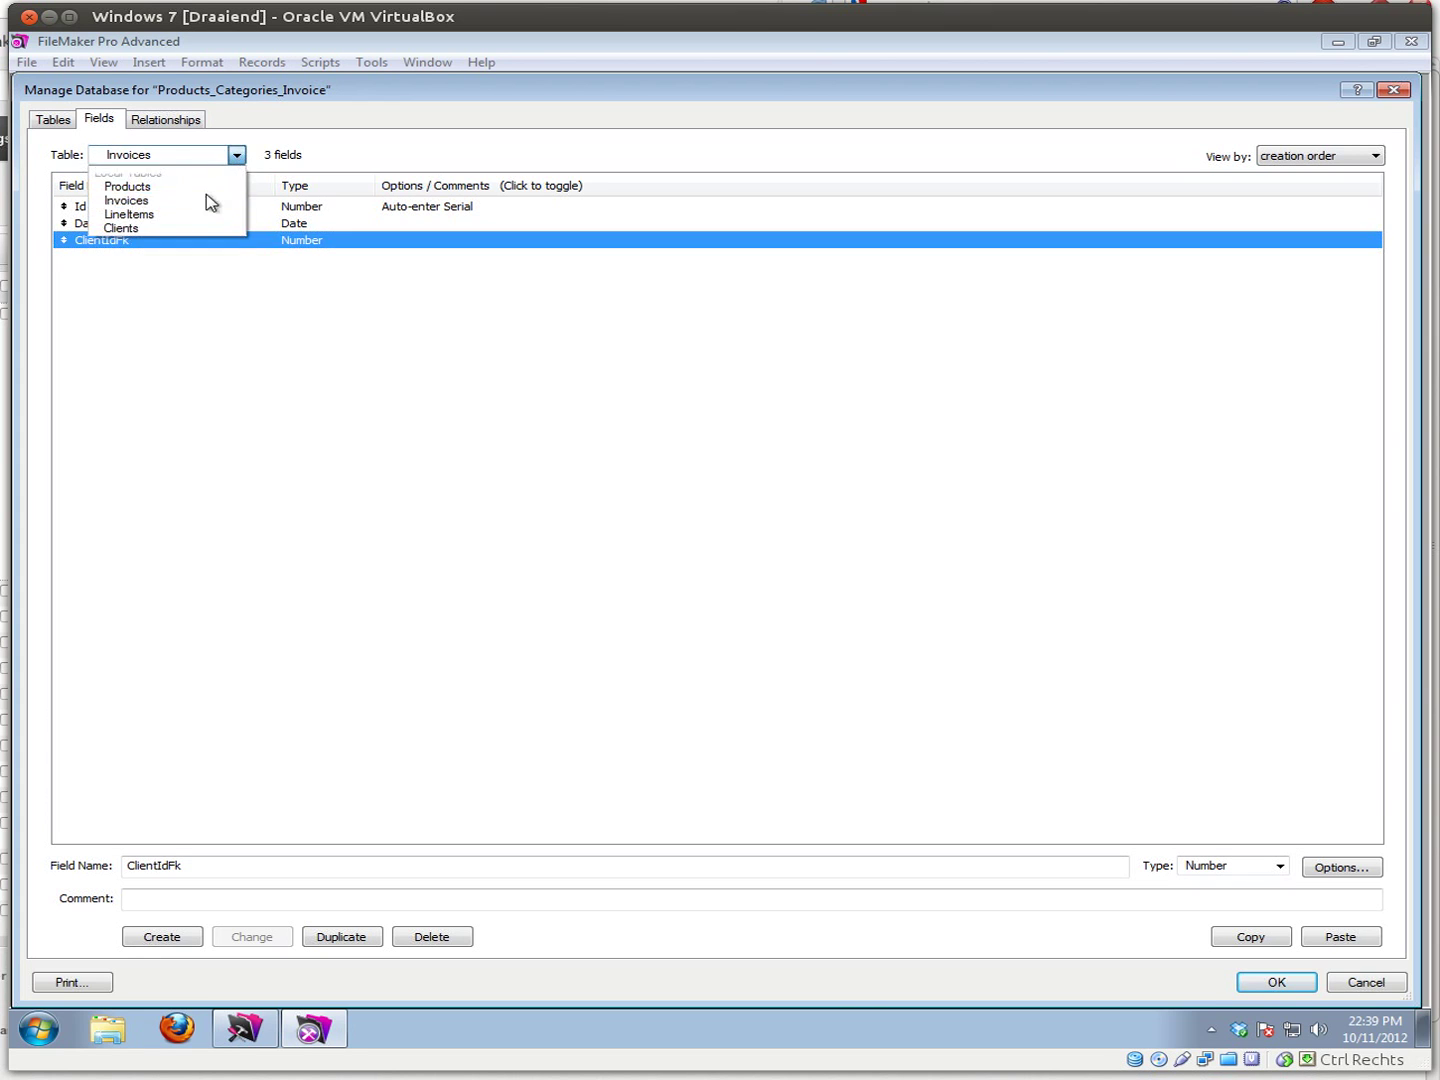
{"action": "left_click", "coordinate": [152, 213]}
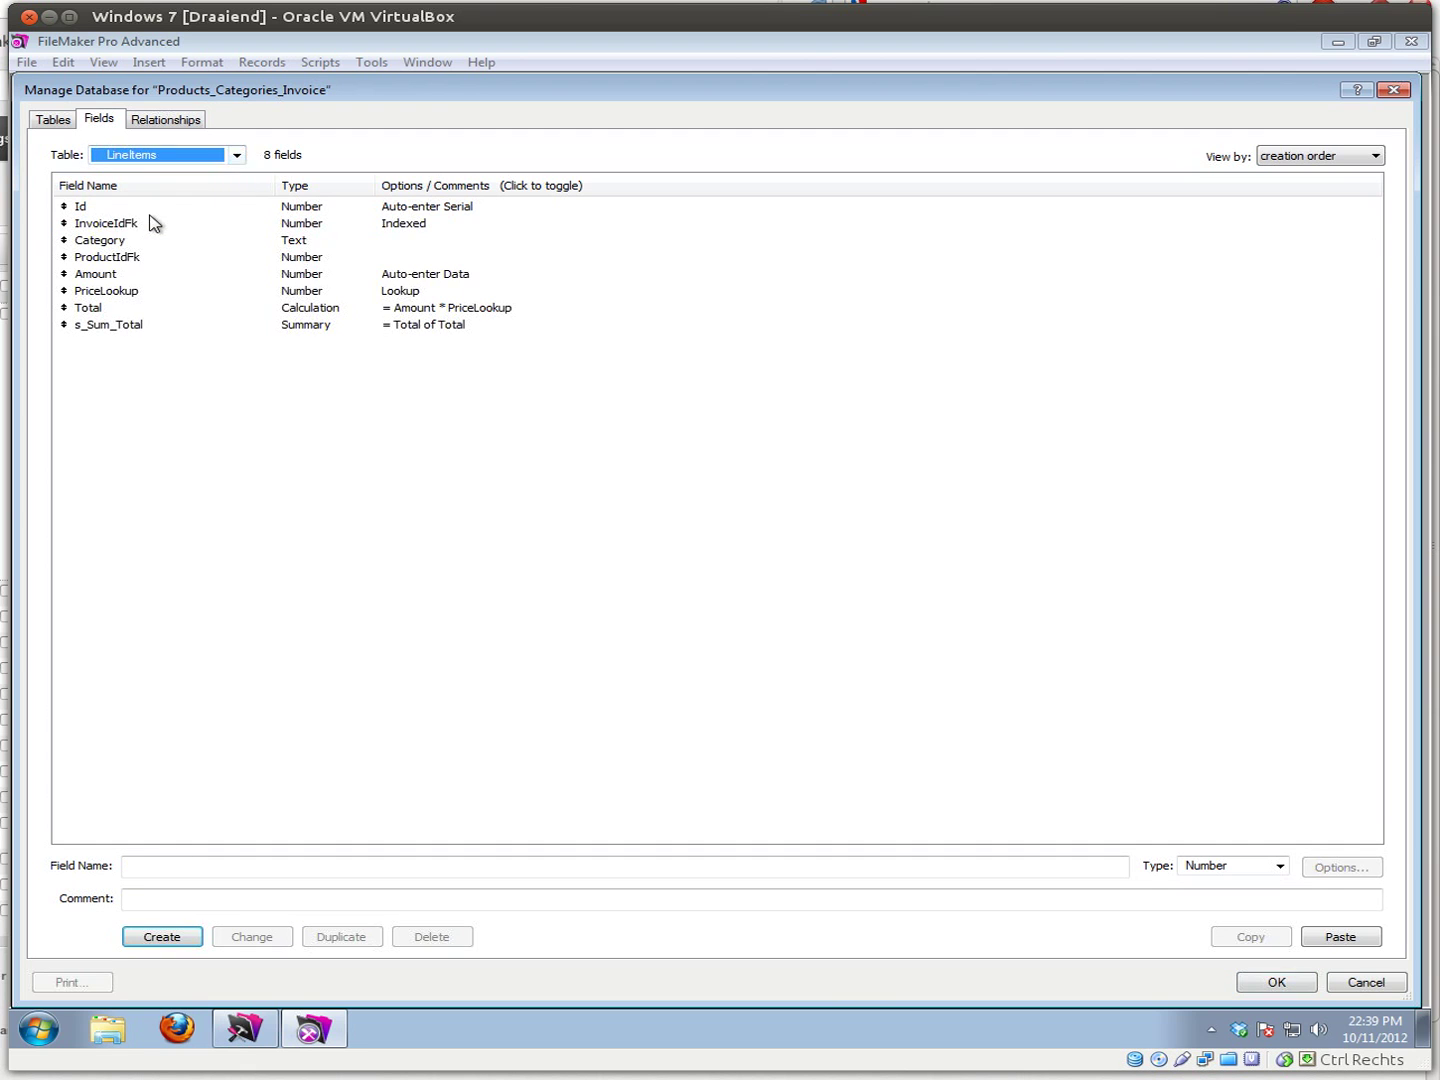
{"action": "left_click", "coordinate": [86, 207]}
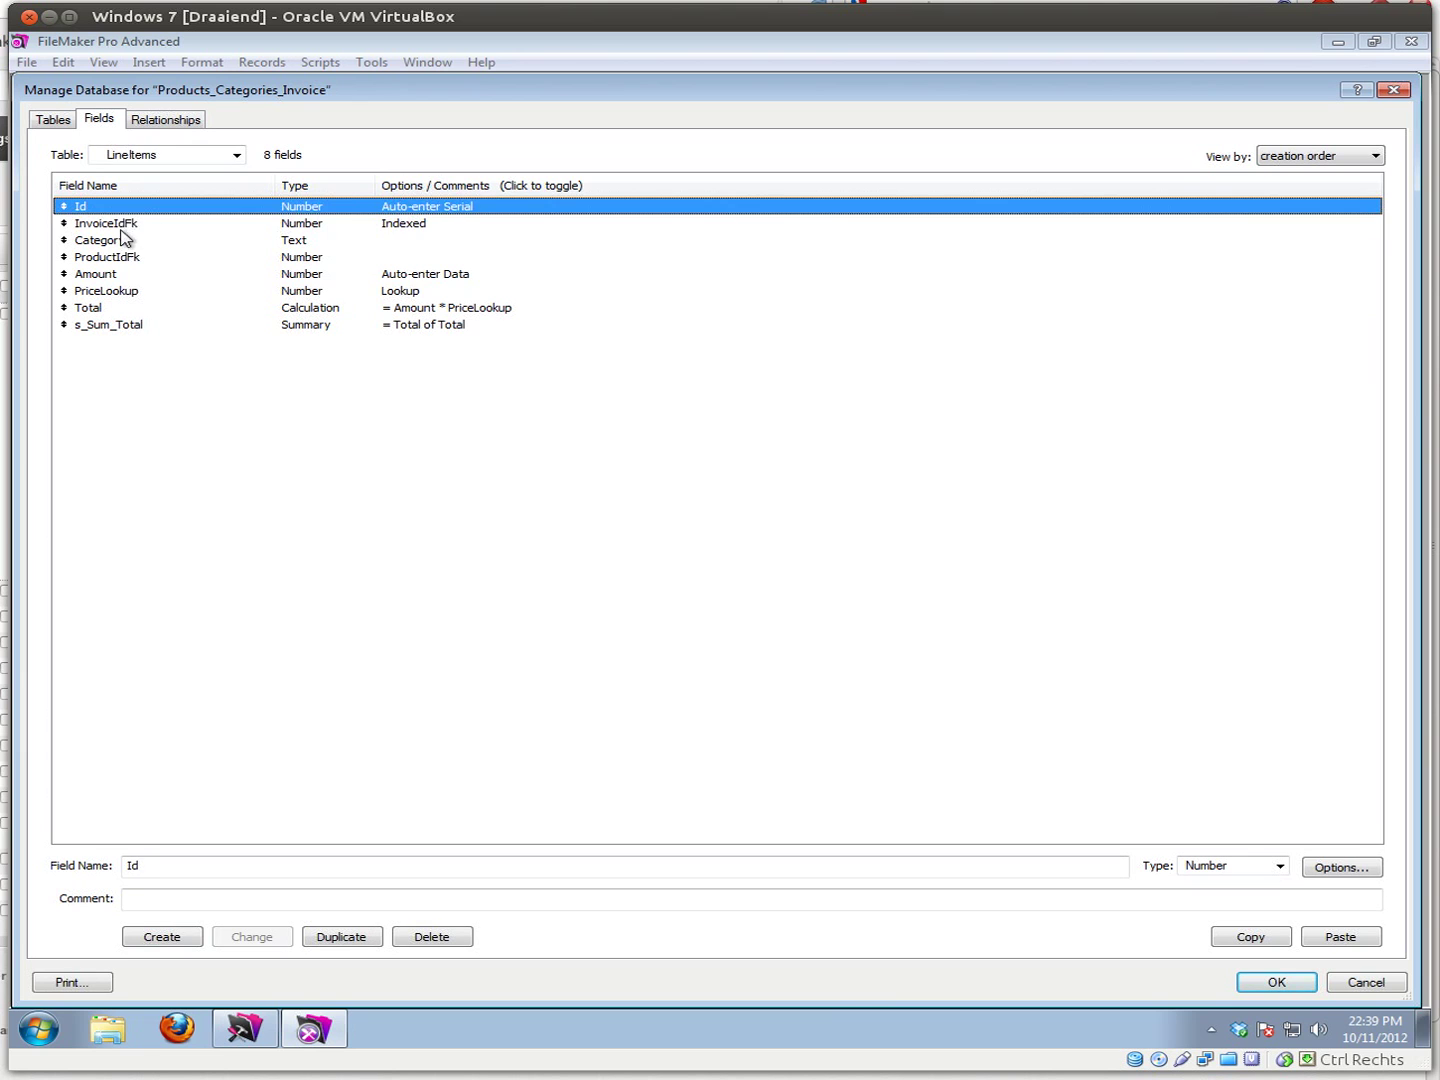
{"action": "left_click", "coordinate": [118, 228]}
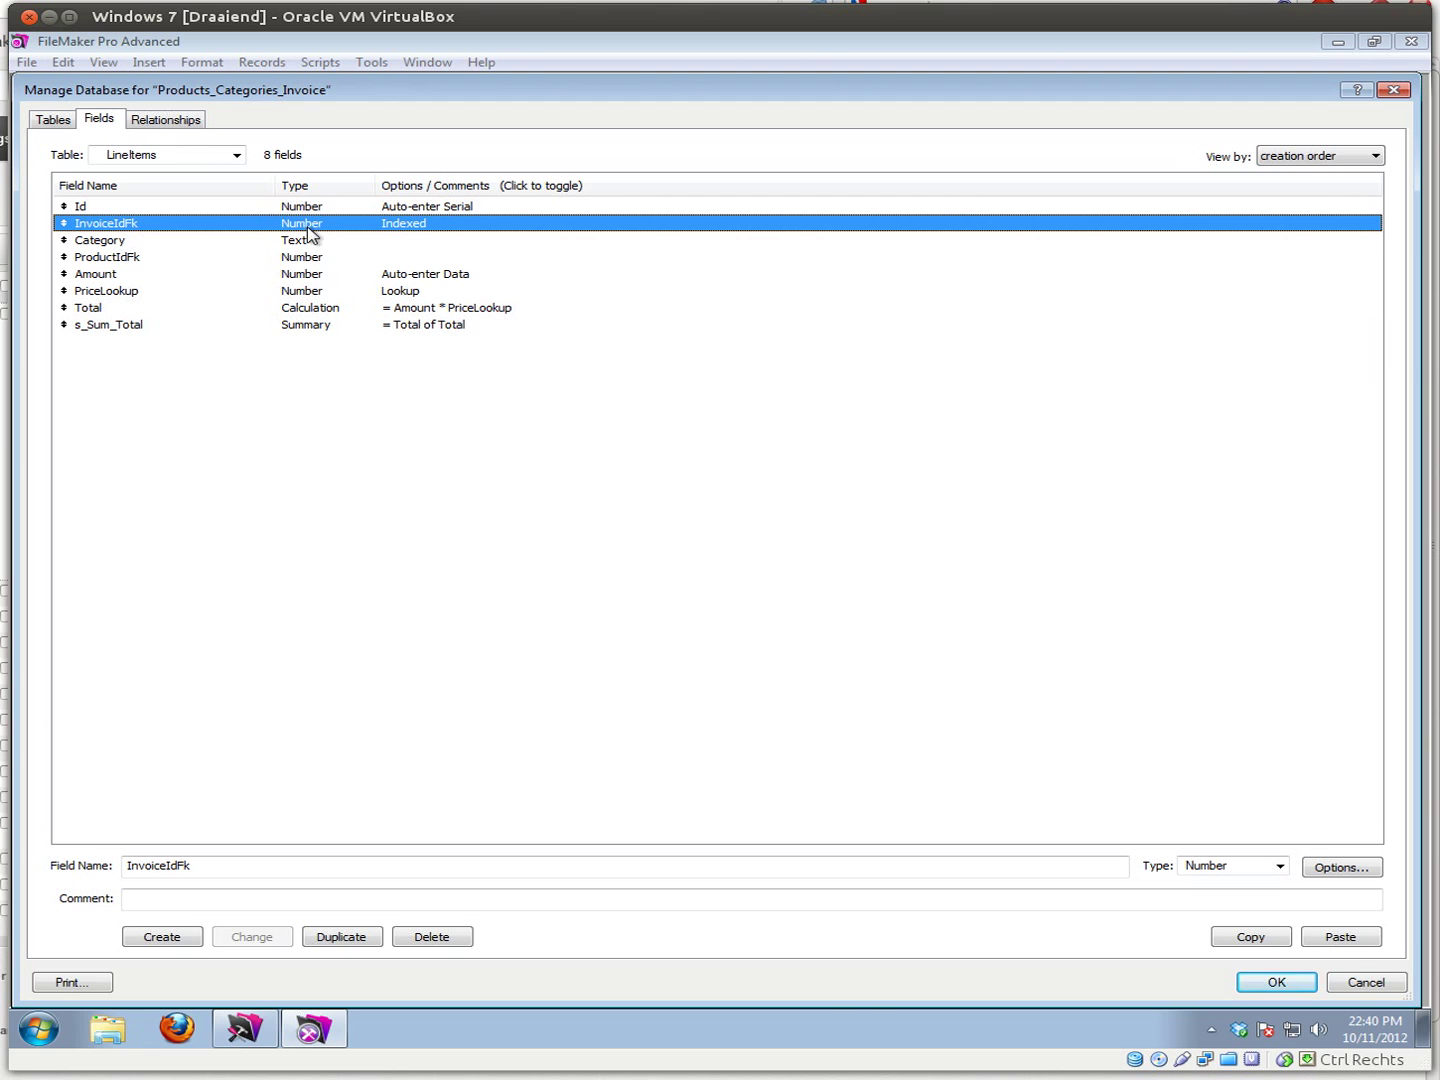
{"action": "left_click", "coordinate": [131, 250]}
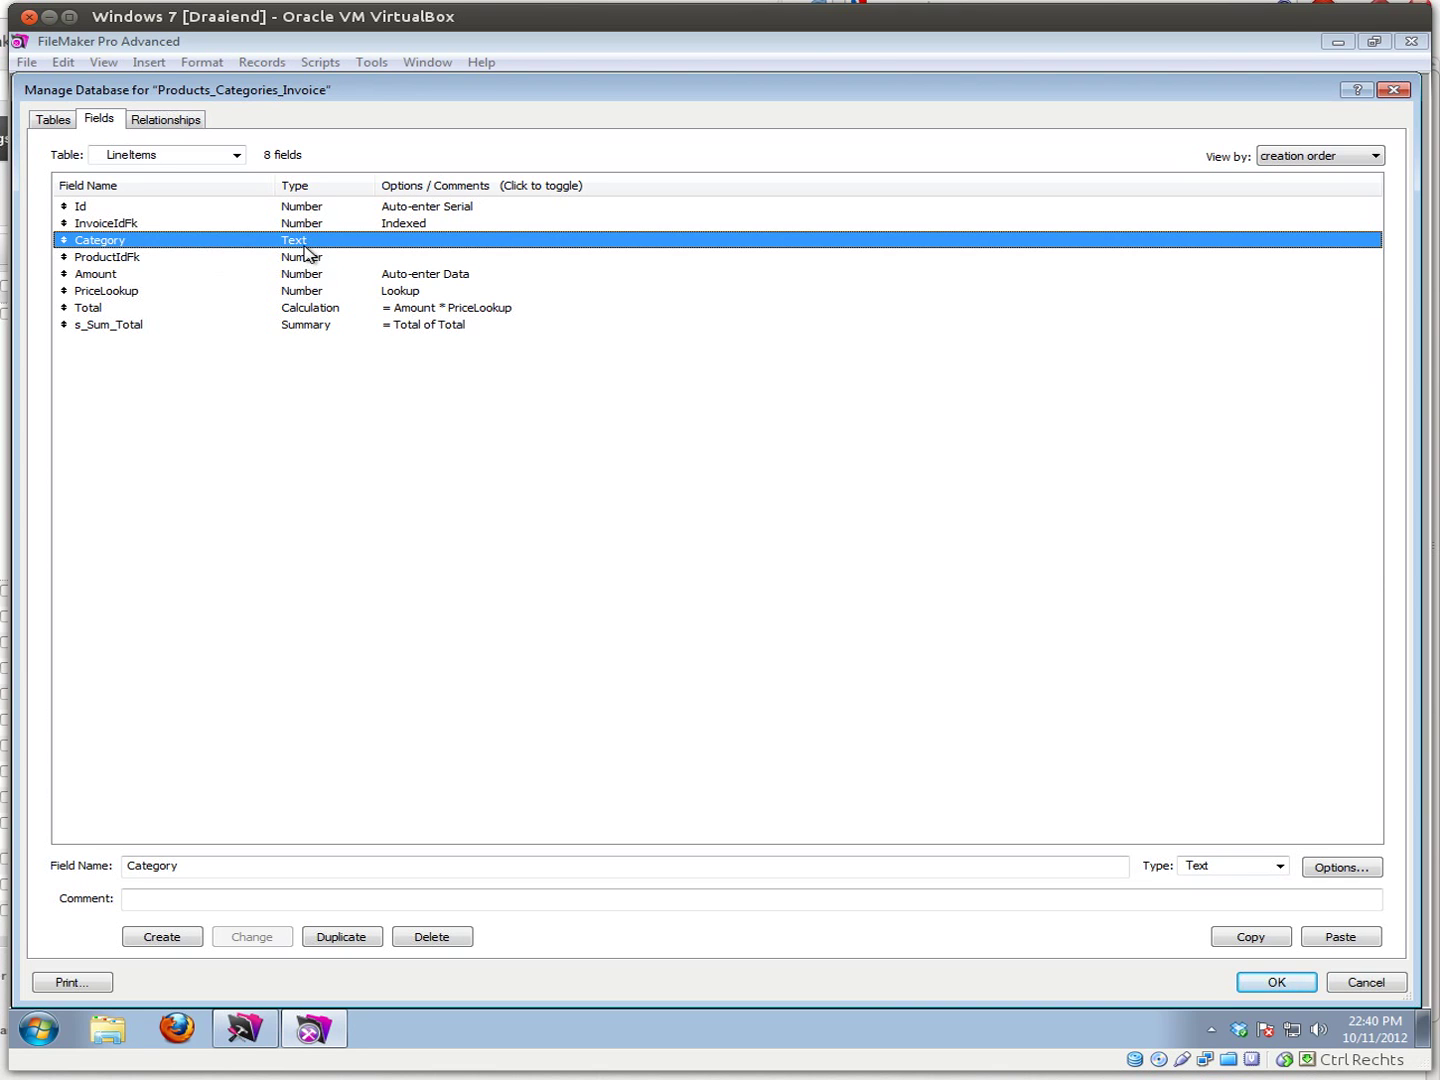
{"action": "left_click", "coordinate": [100, 260]}
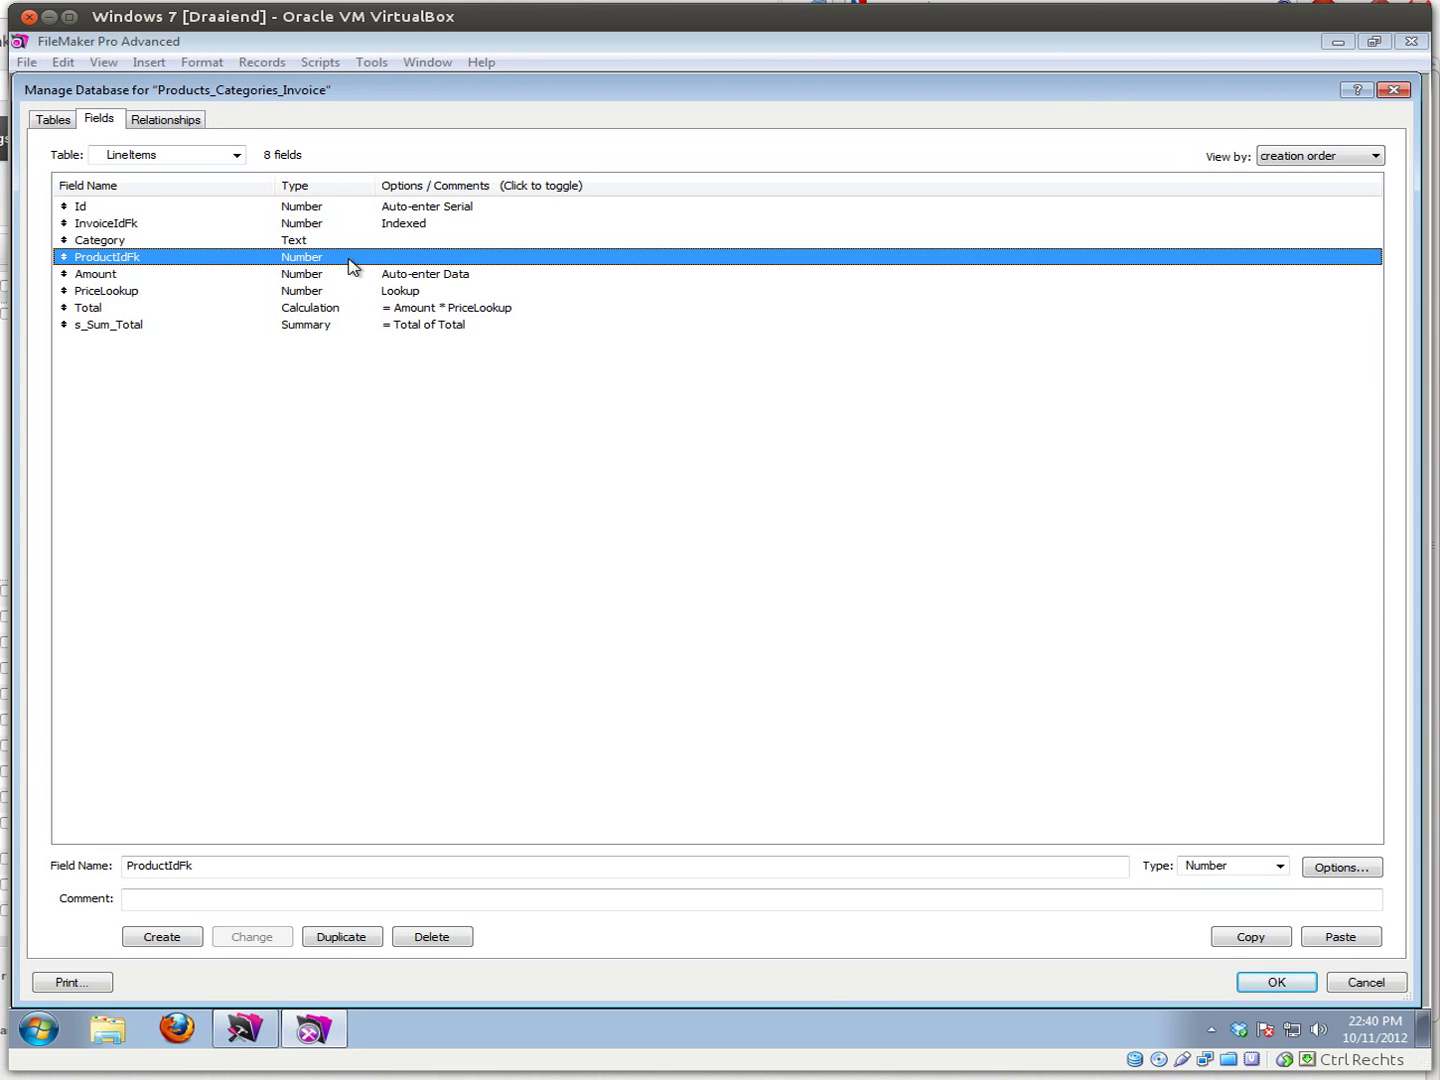
{"action": "left_click", "coordinate": [106, 279]}
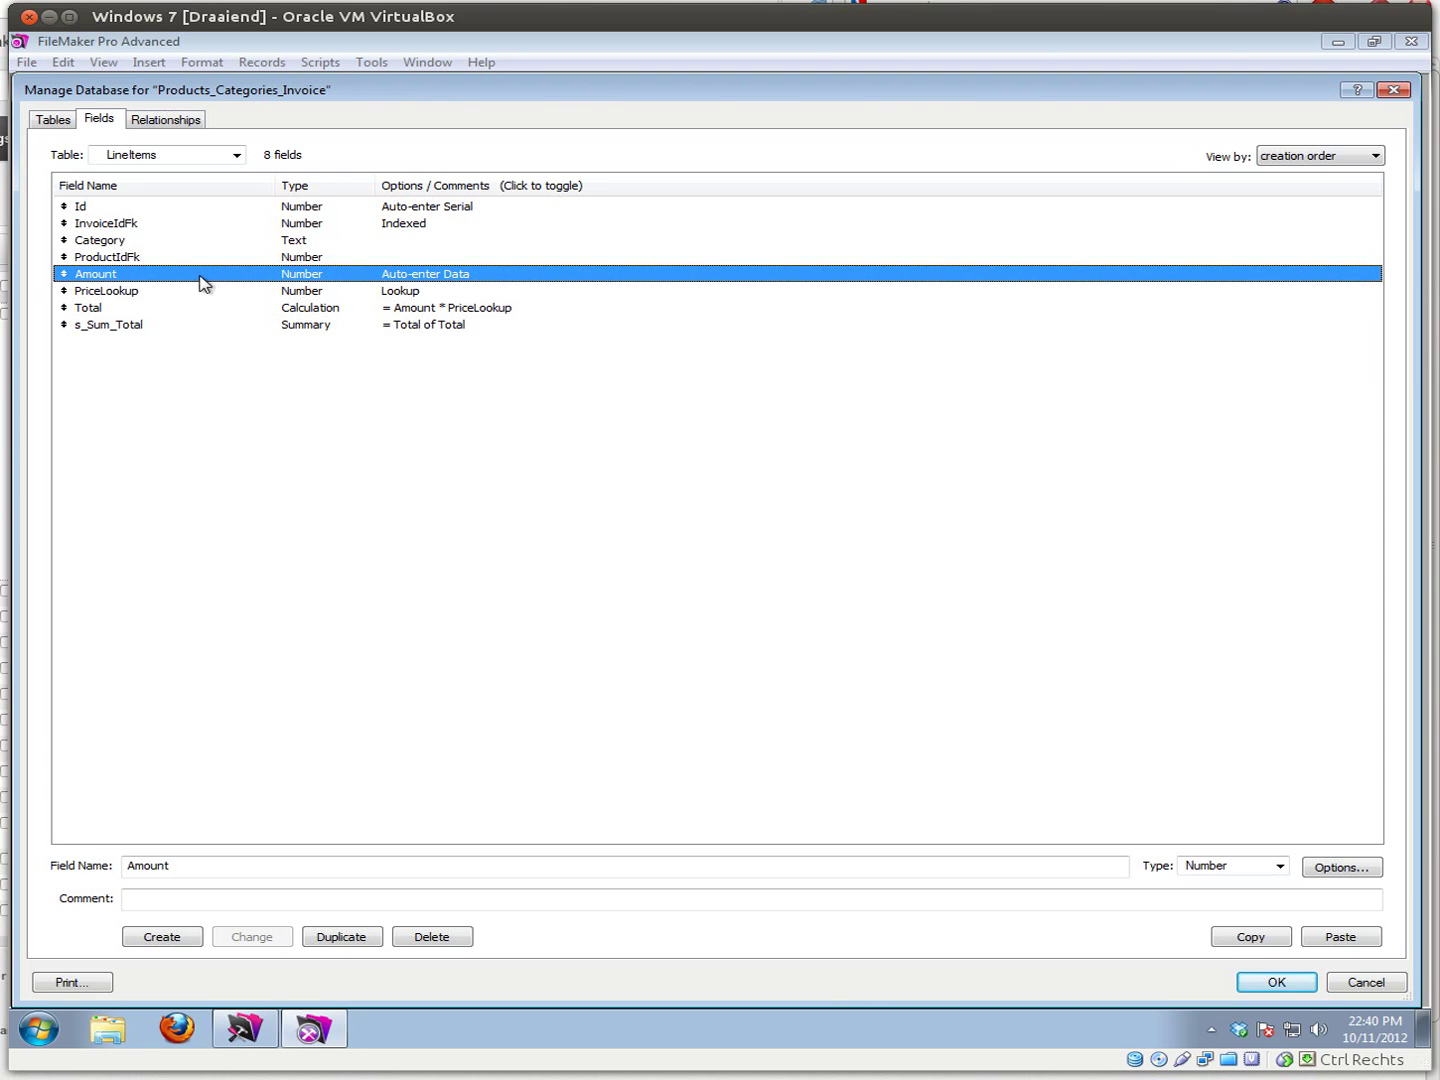
- Inspect the looked-up value settings of the PriceLookup field in LineItems
{"action": "left_click", "coordinate": [104, 293]}
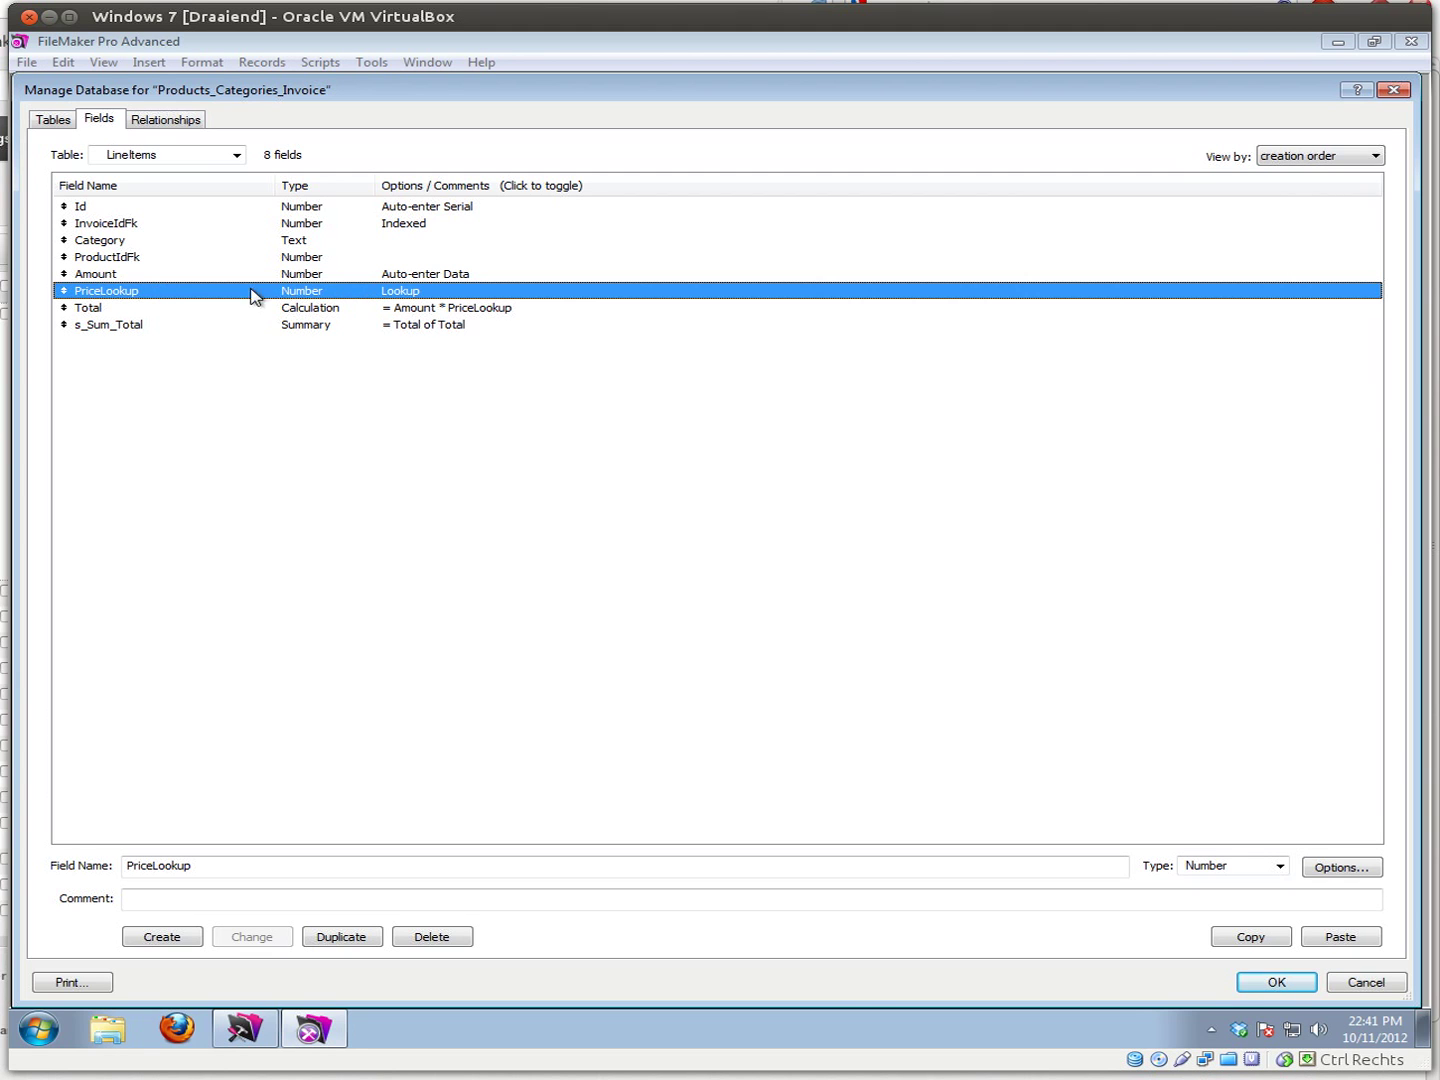
{"action": "double_click", "coordinate": [444, 294]}
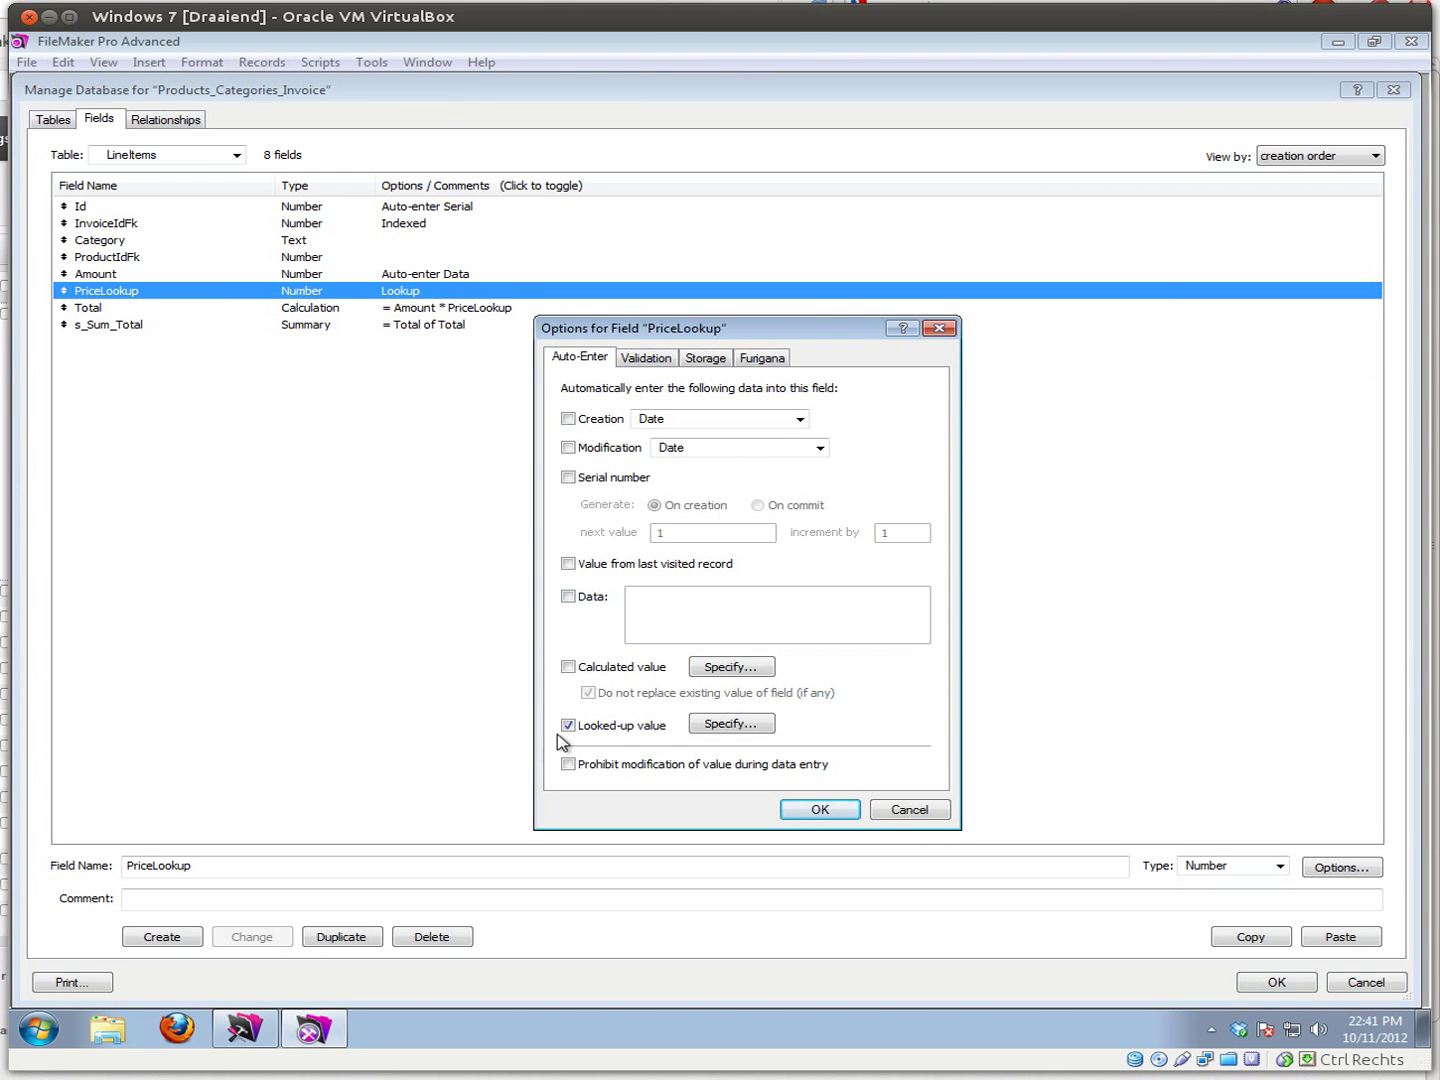
{"action": "left_click", "coordinate": [735, 724]}
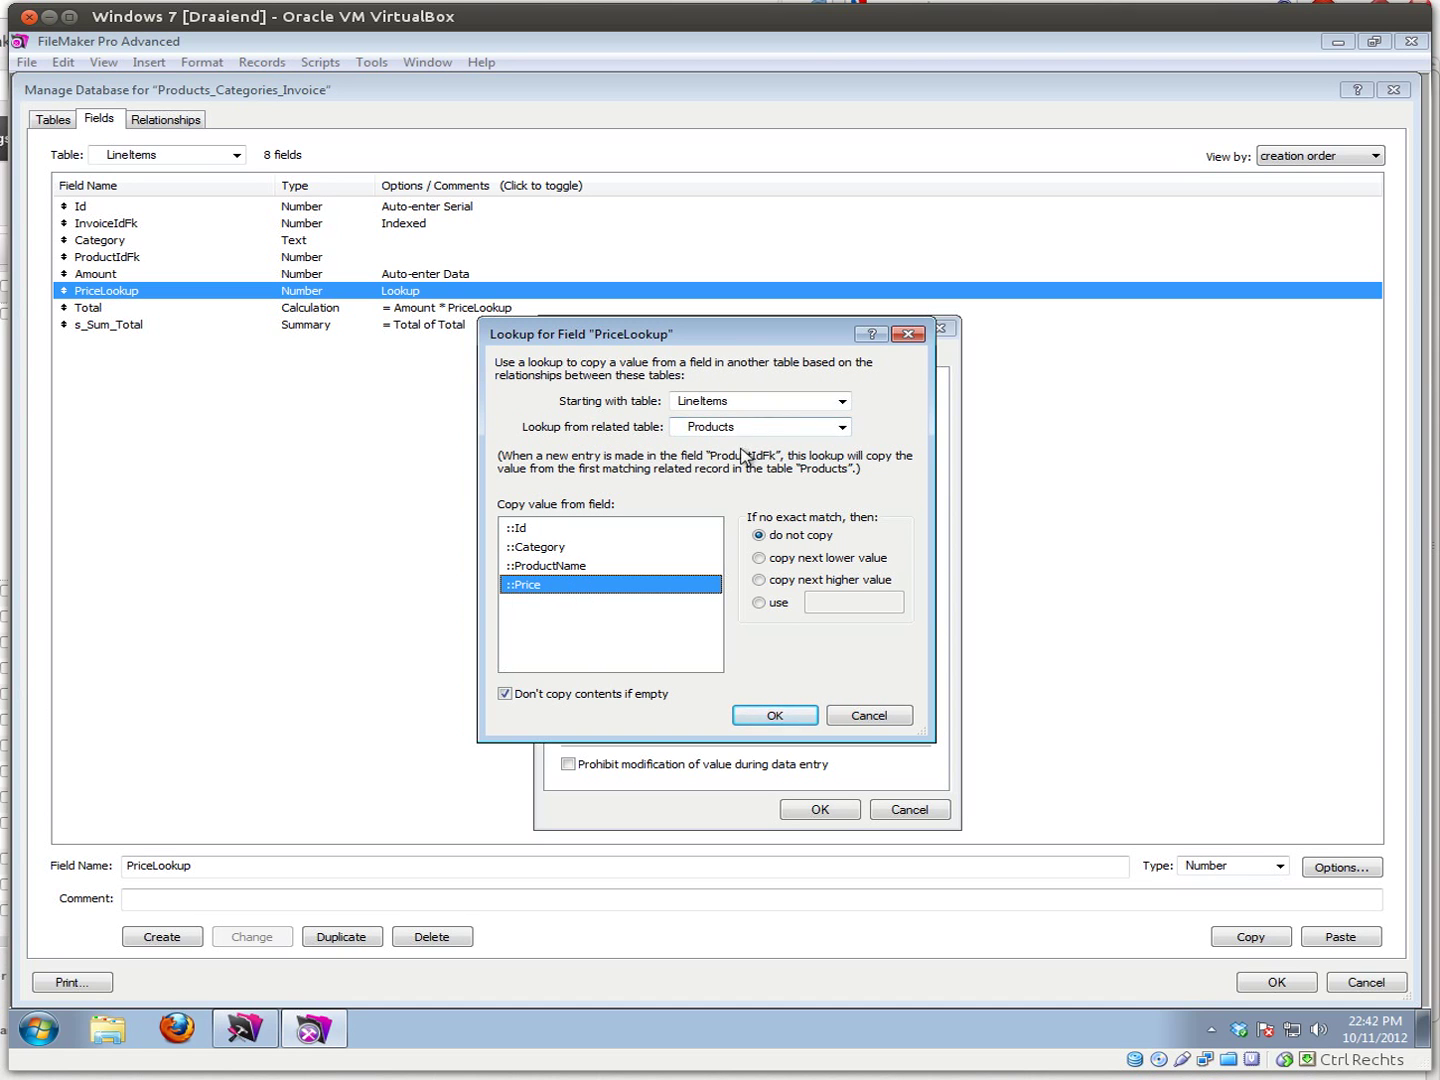
{"action": "left_click", "coordinate": [778, 710]}
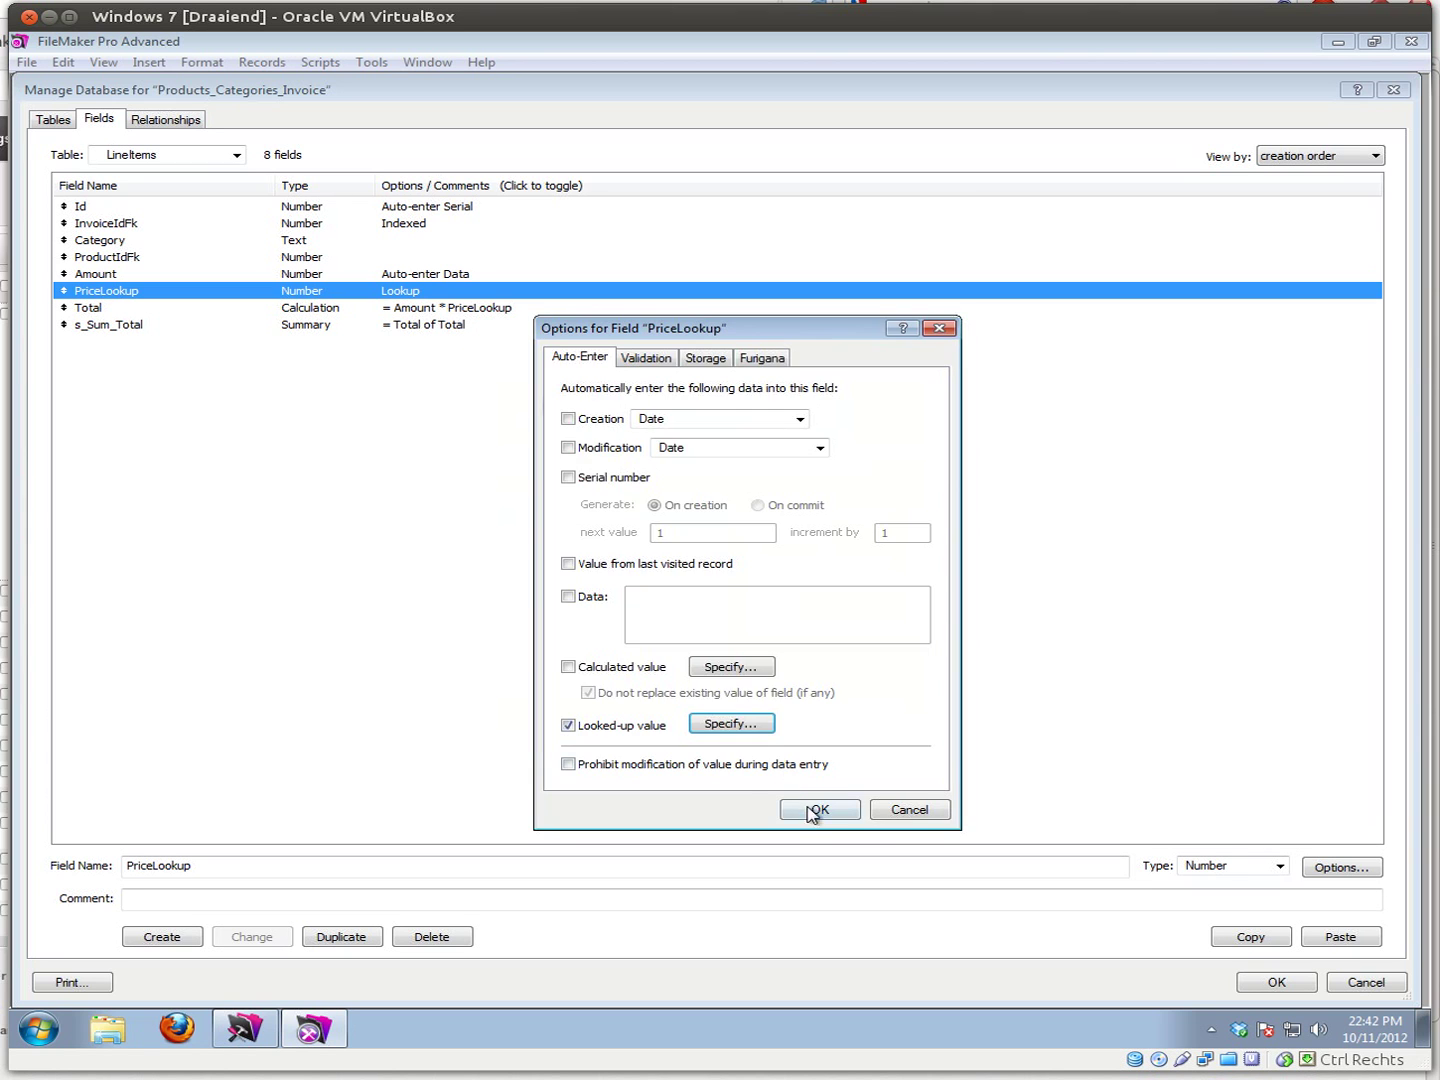
{"action": "left_click", "coordinate": [814, 813]}
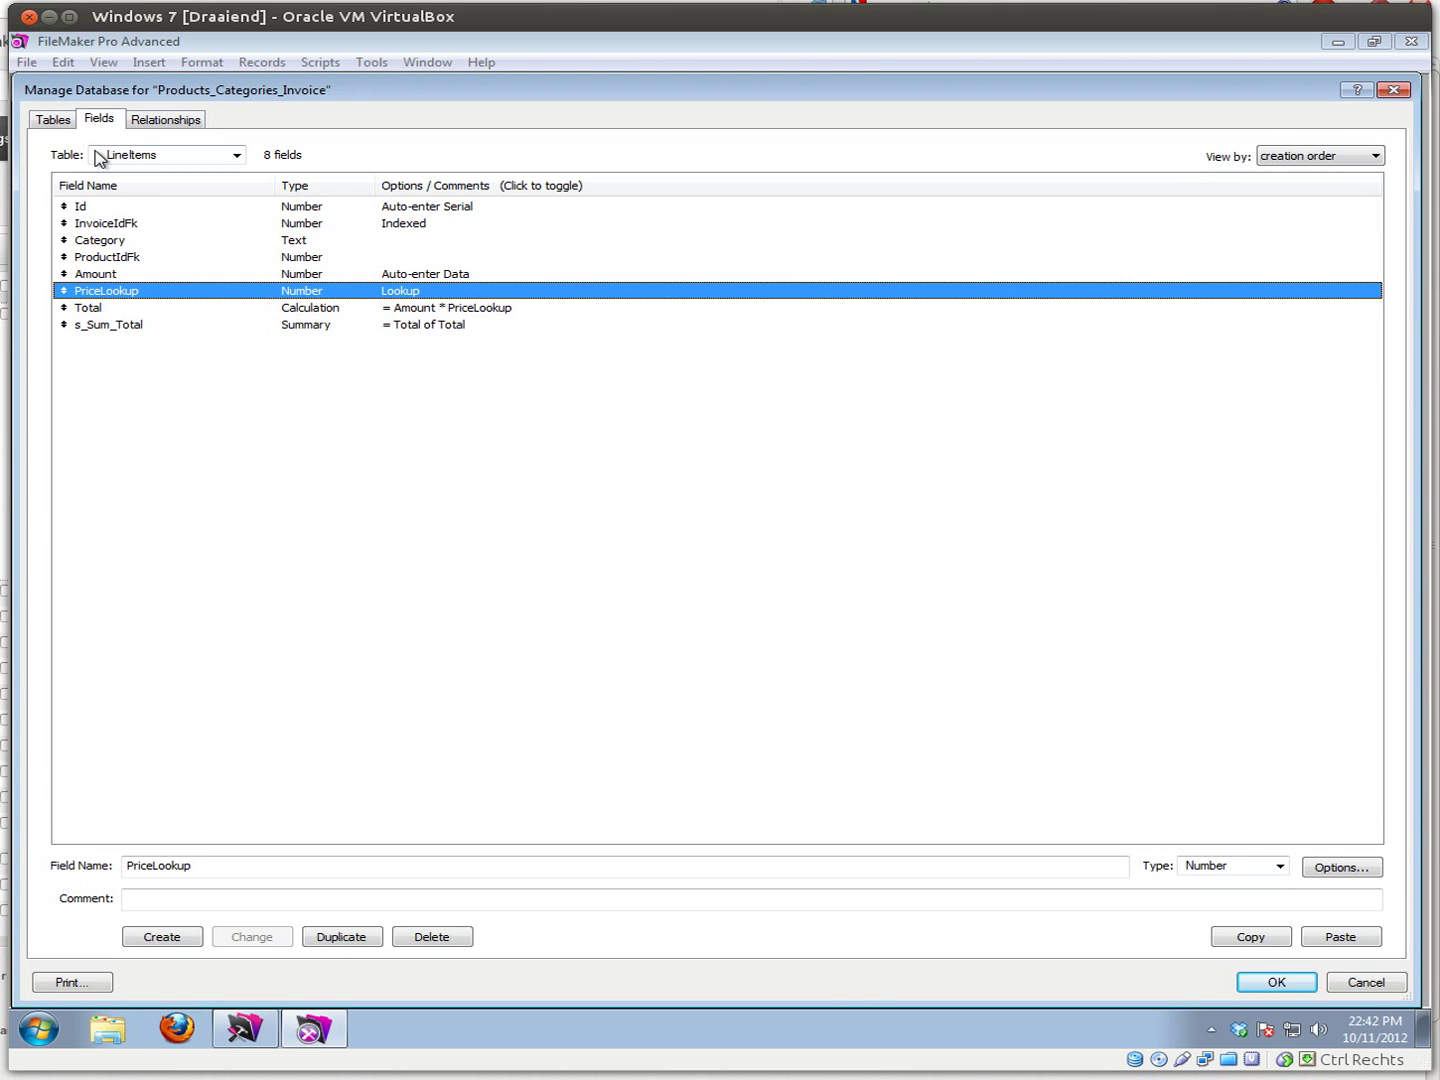
- Examine how the Total calculation and the s_Sum_Total summary in LineItems are defined
{"action": "left_click", "coordinate": [91, 309]}
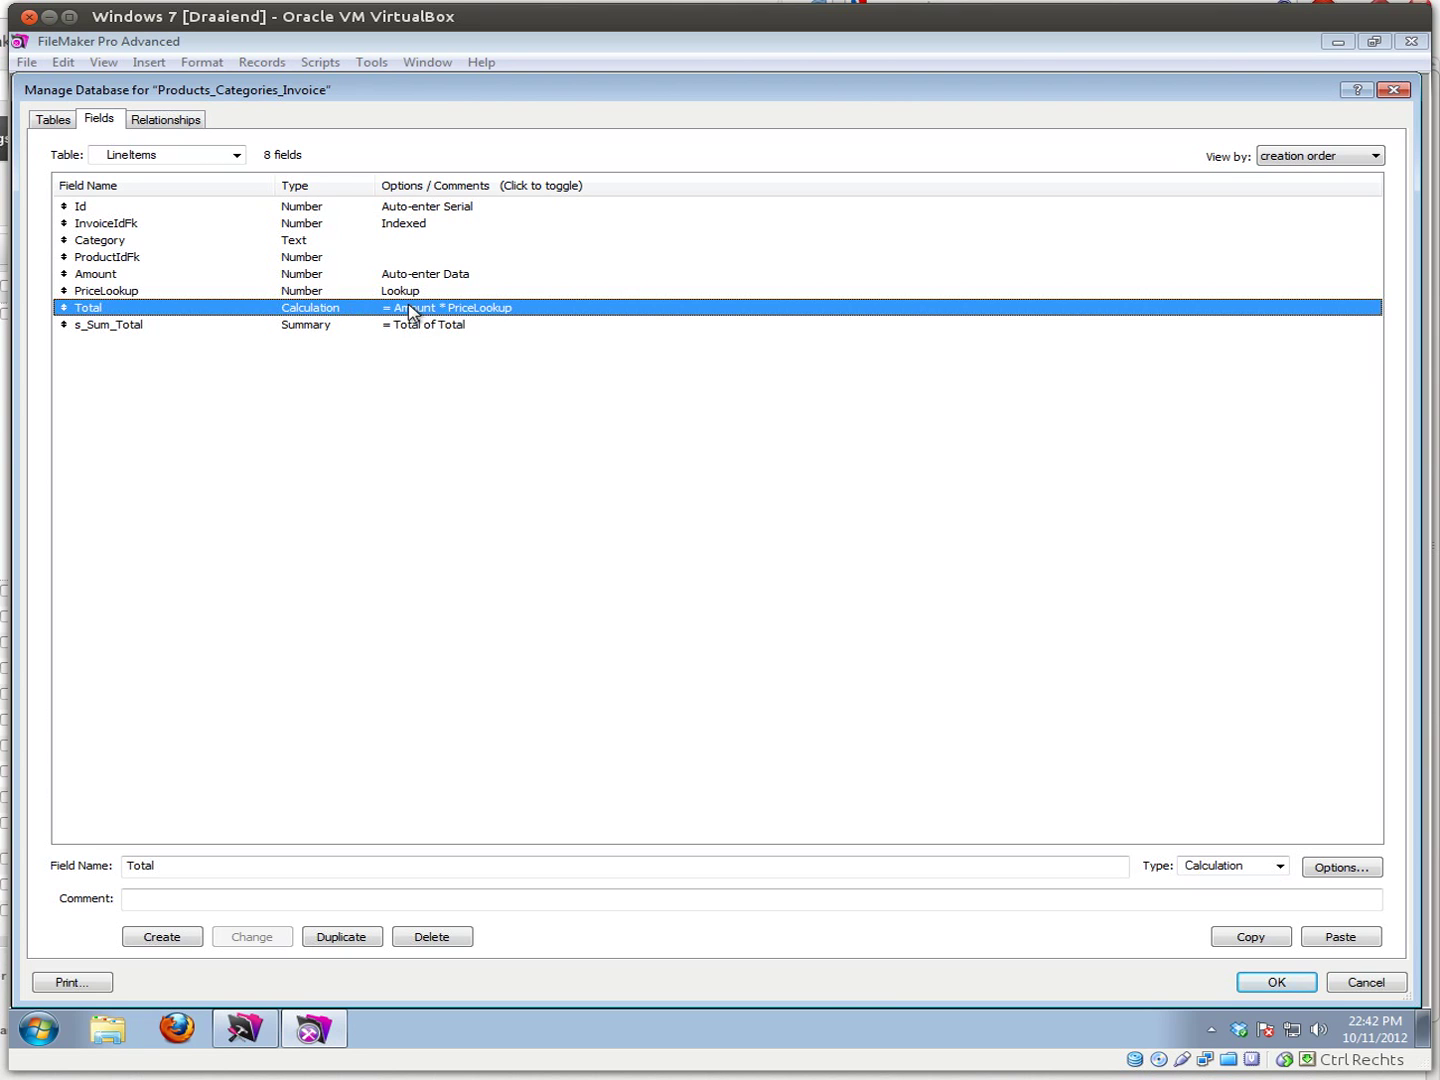
{"action": "left_click", "coordinate": [202, 280]}
{"action": "left_click", "coordinate": [197, 292]}
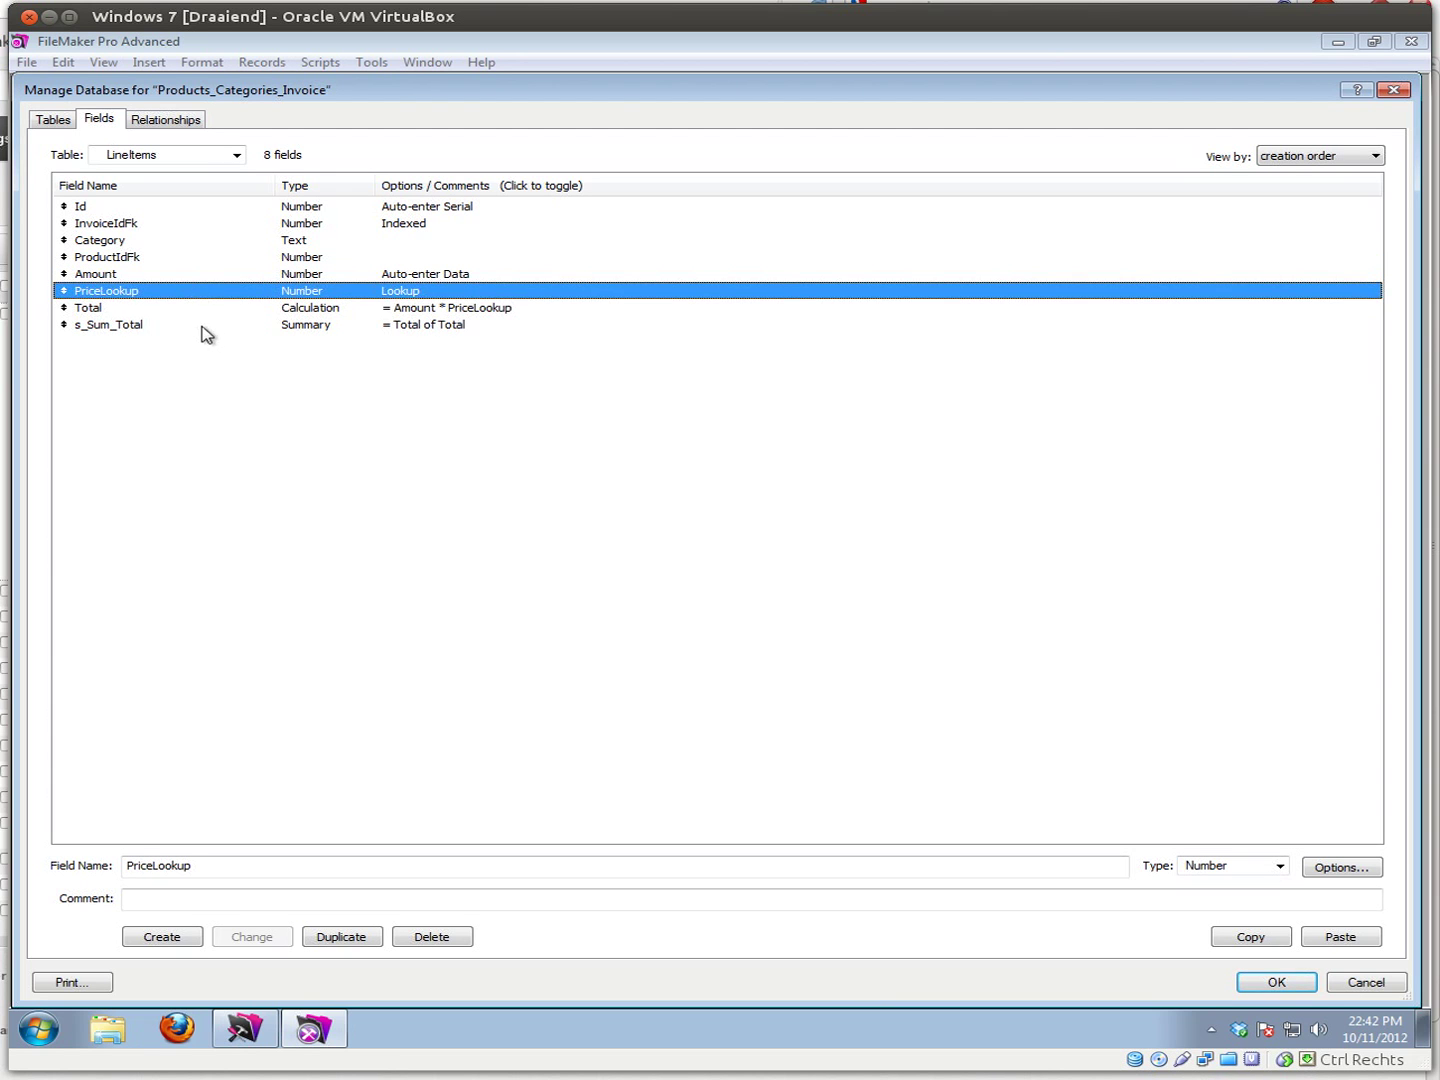
{"action": "left_click", "coordinate": [210, 310]}
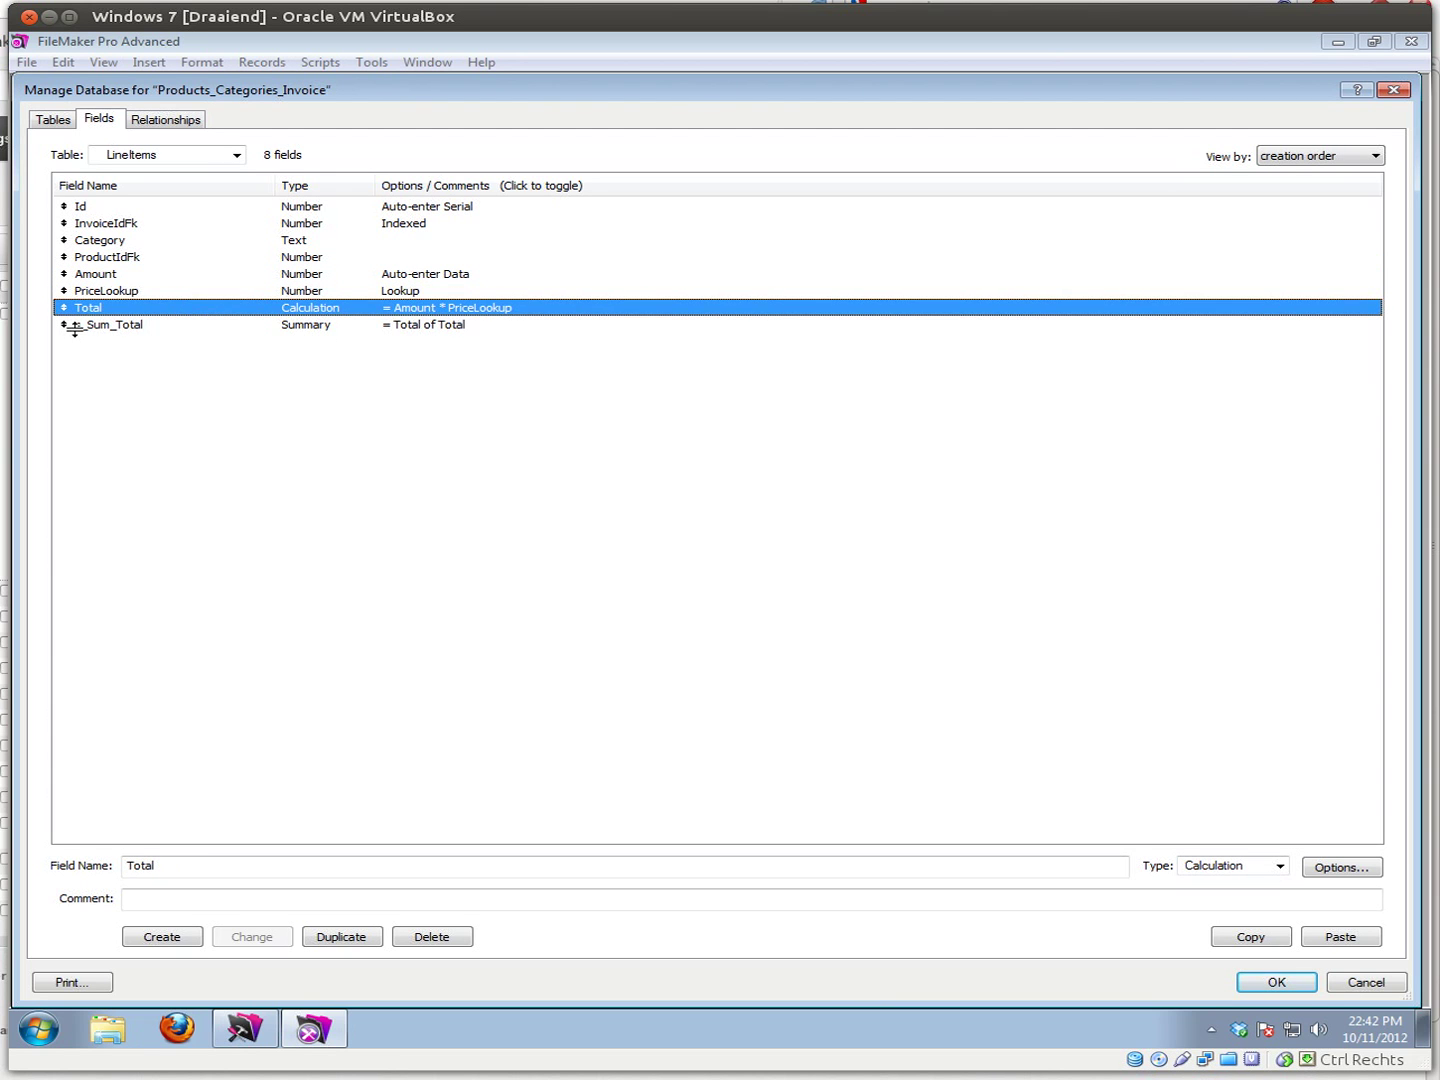
{"action": "left_click", "coordinate": [108, 329]}
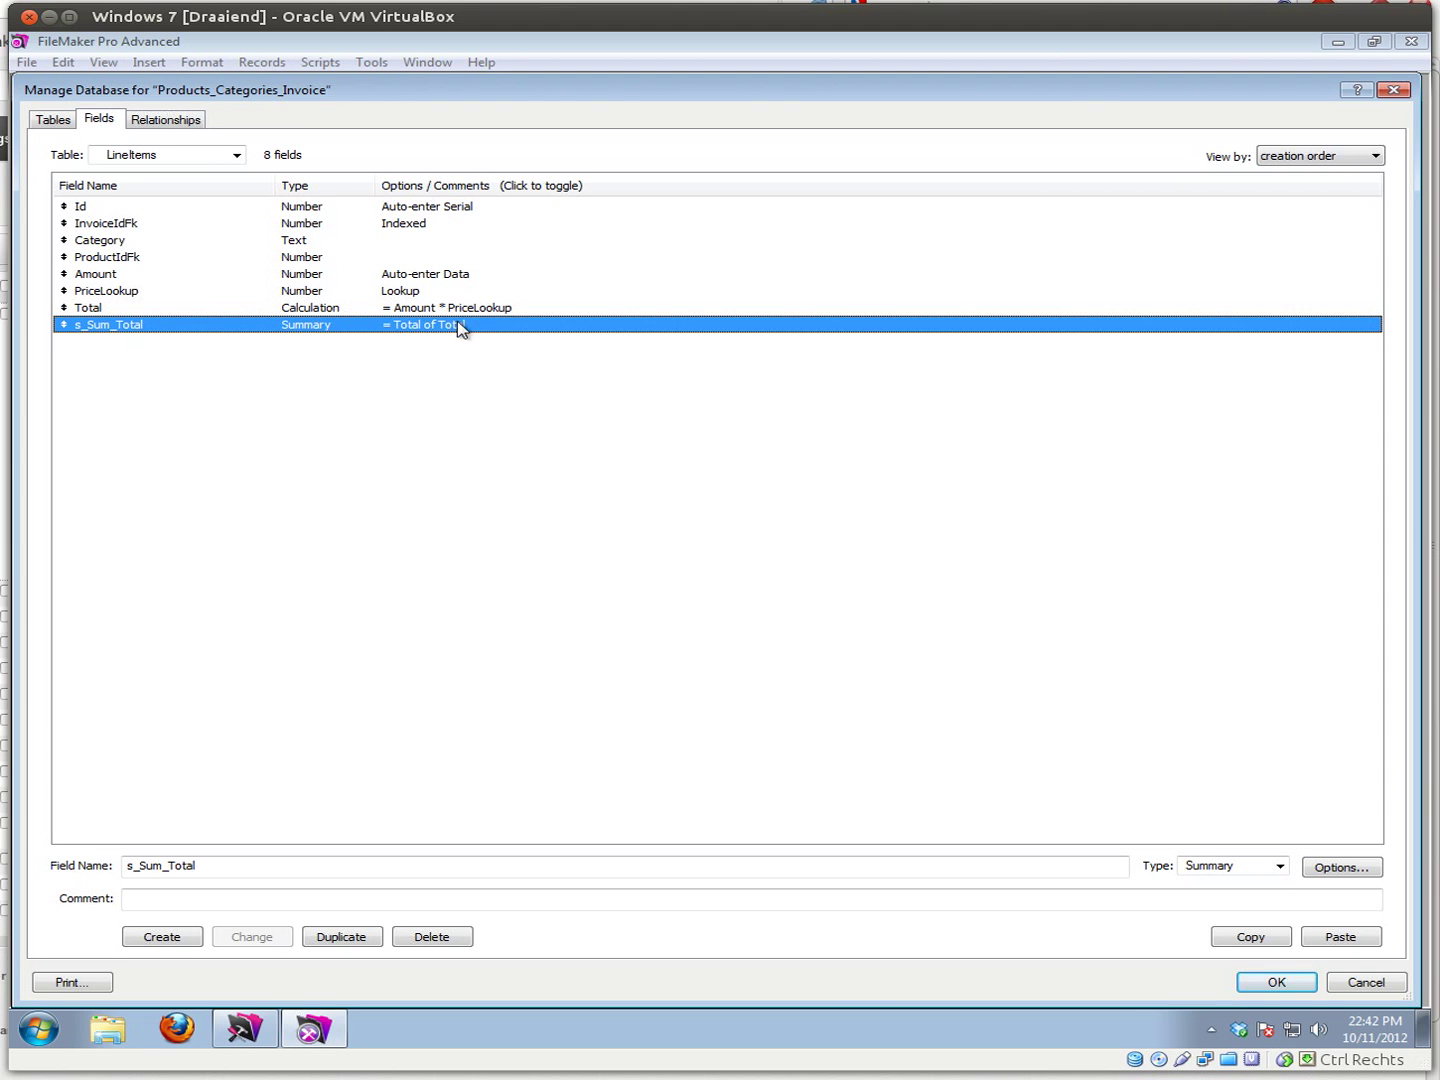
{"action": "left_click", "coordinate": [79, 309]}
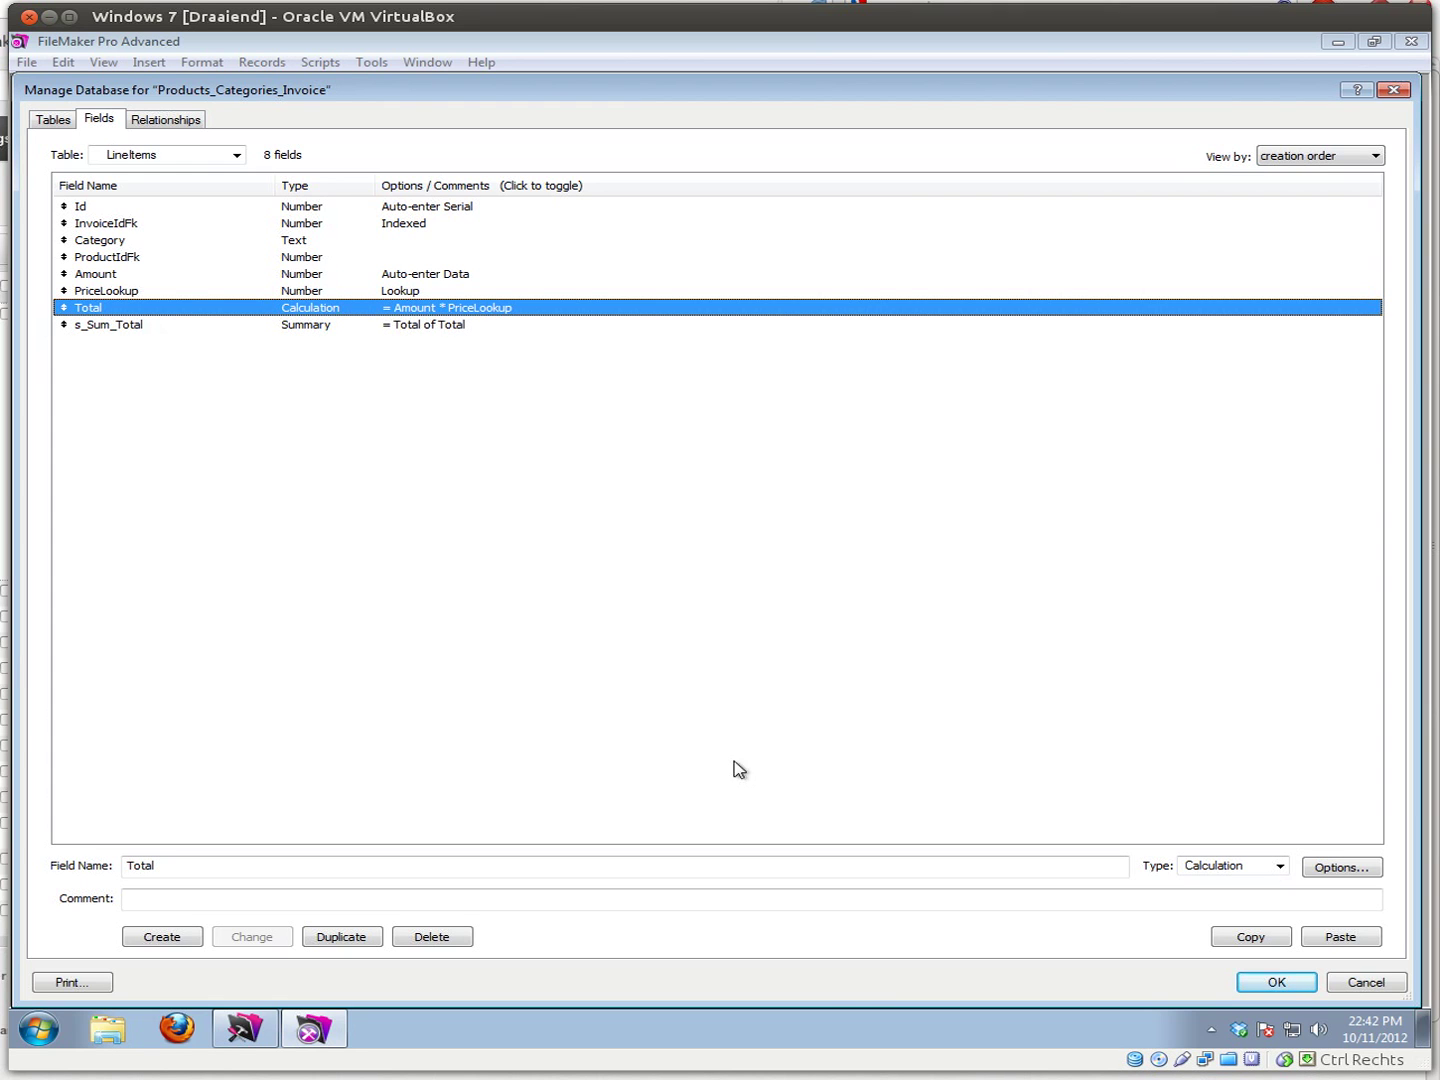
- Review the relationships graph linking Clients, Invoices, LineItems and Products, and close the database management dialog
{"action": "left_click", "coordinate": [236, 155]}
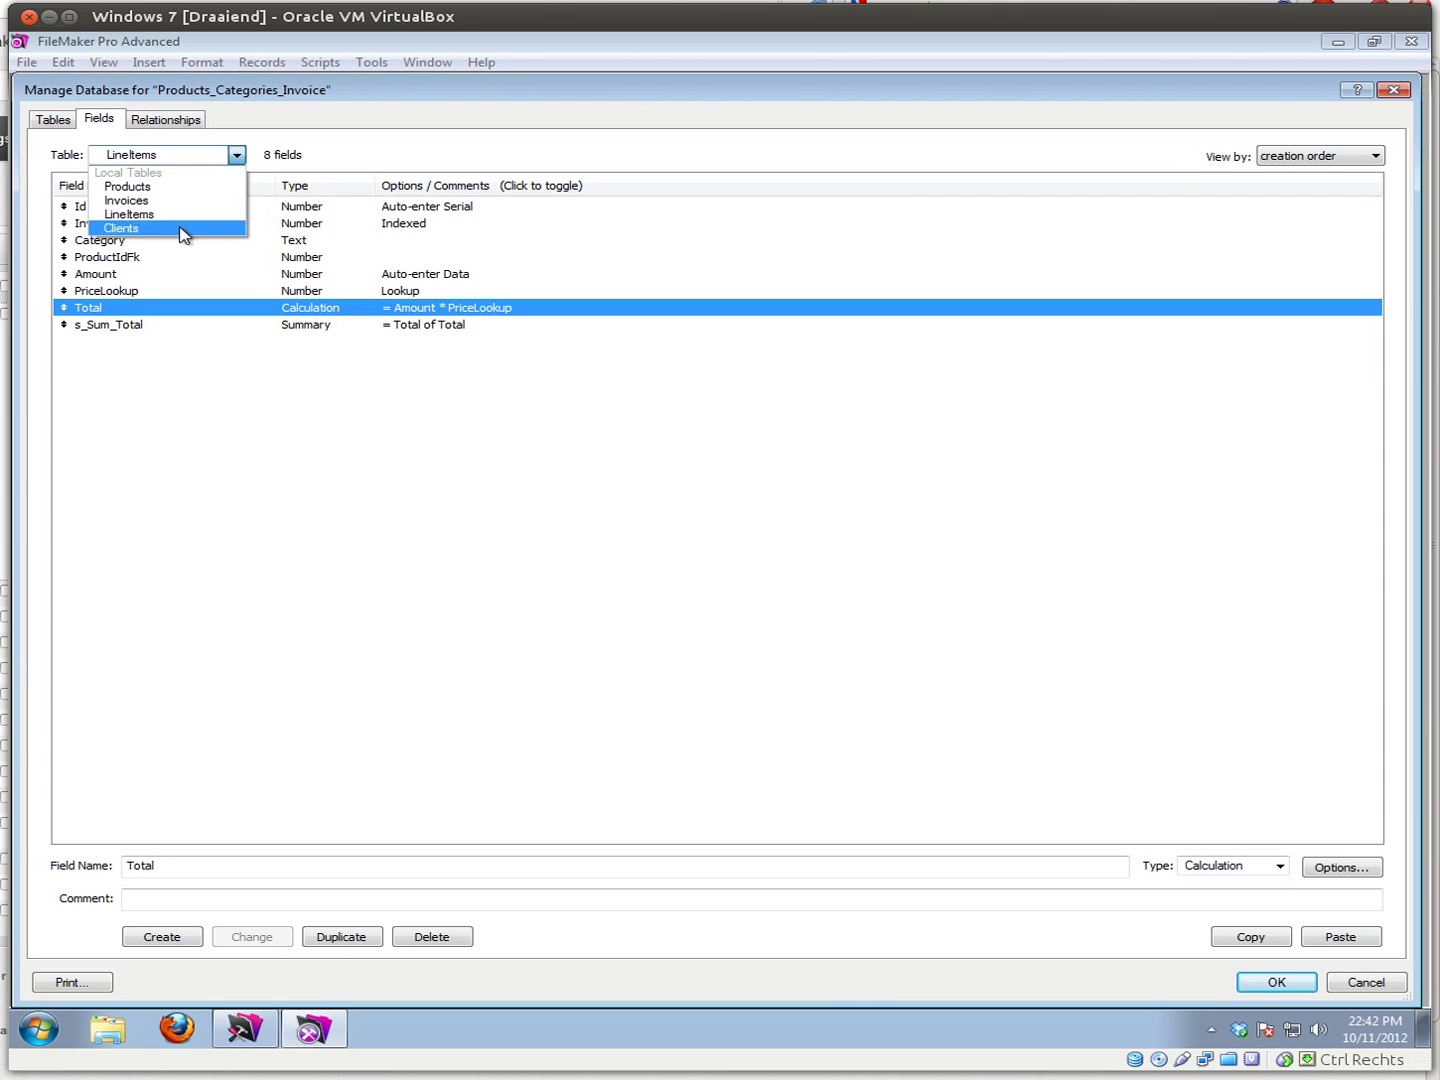
{"action": "left_click", "coordinate": [183, 128]}
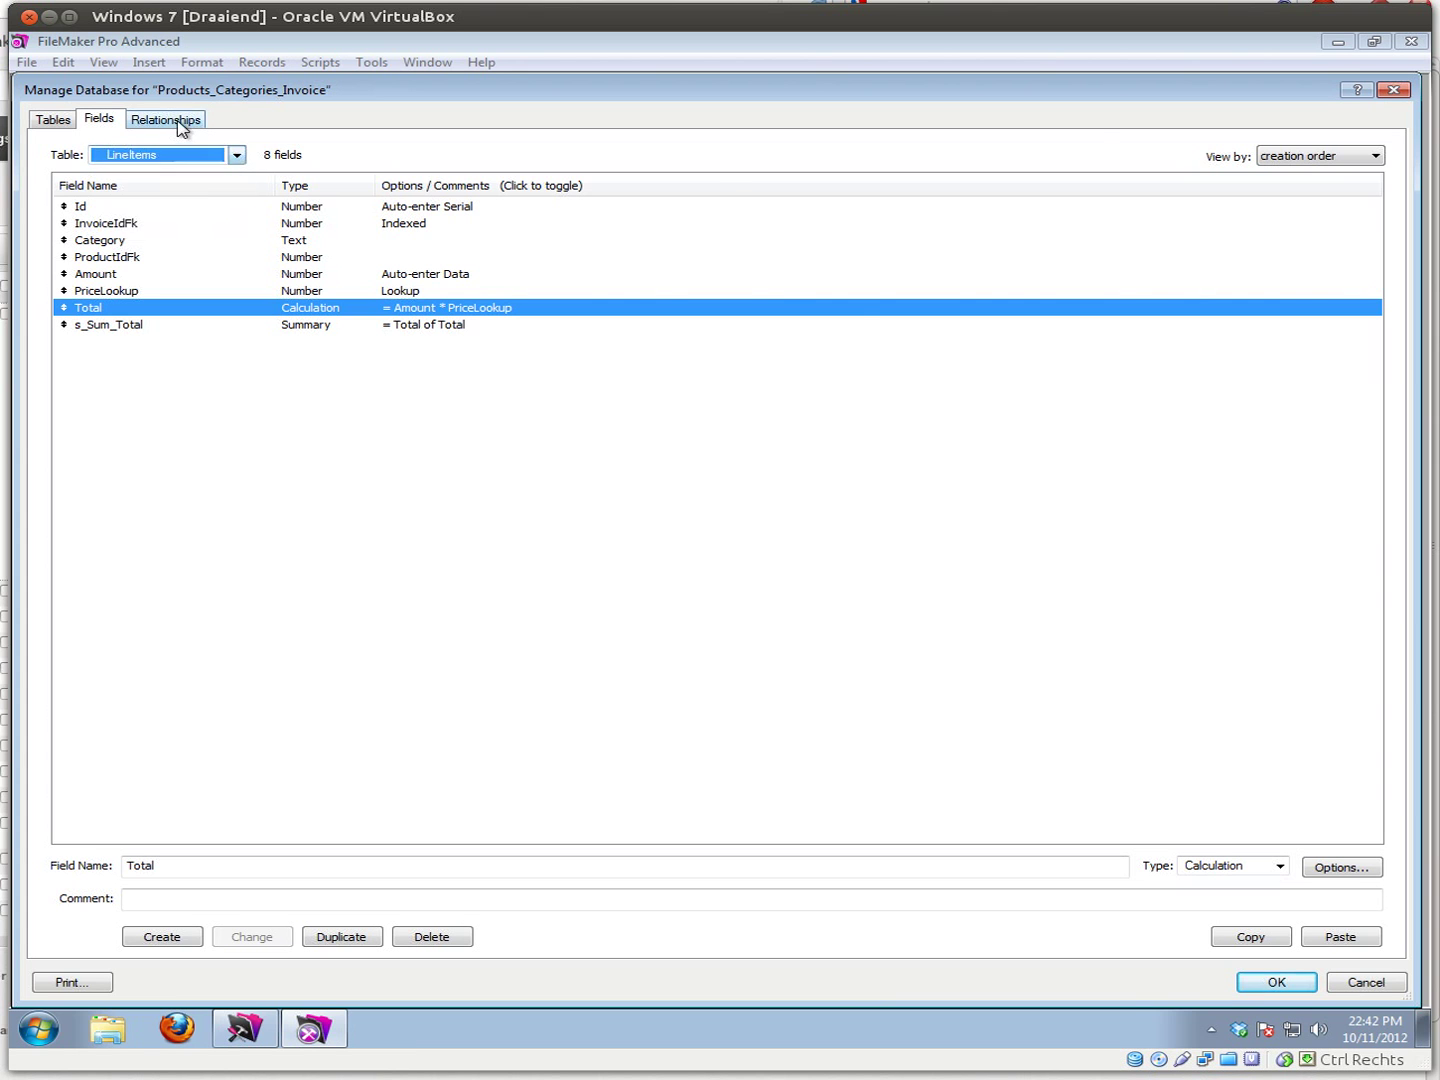
{"action": "left_click", "coordinate": [182, 121]}
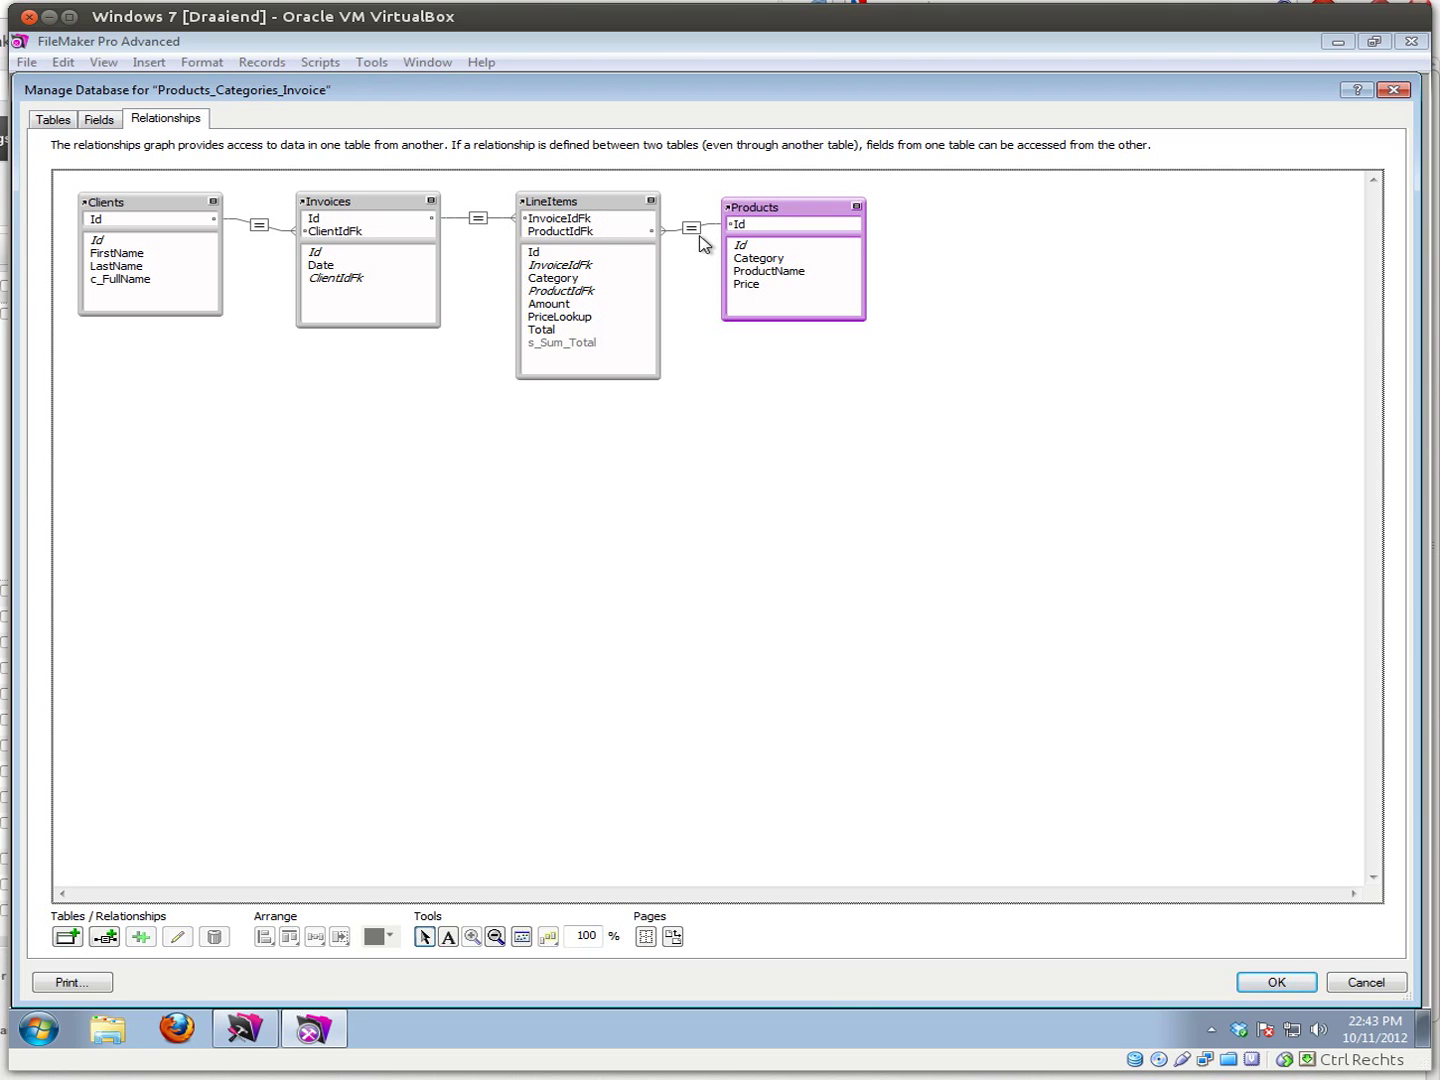
{"action": "left_click", "coordinate": [1299, 986]}
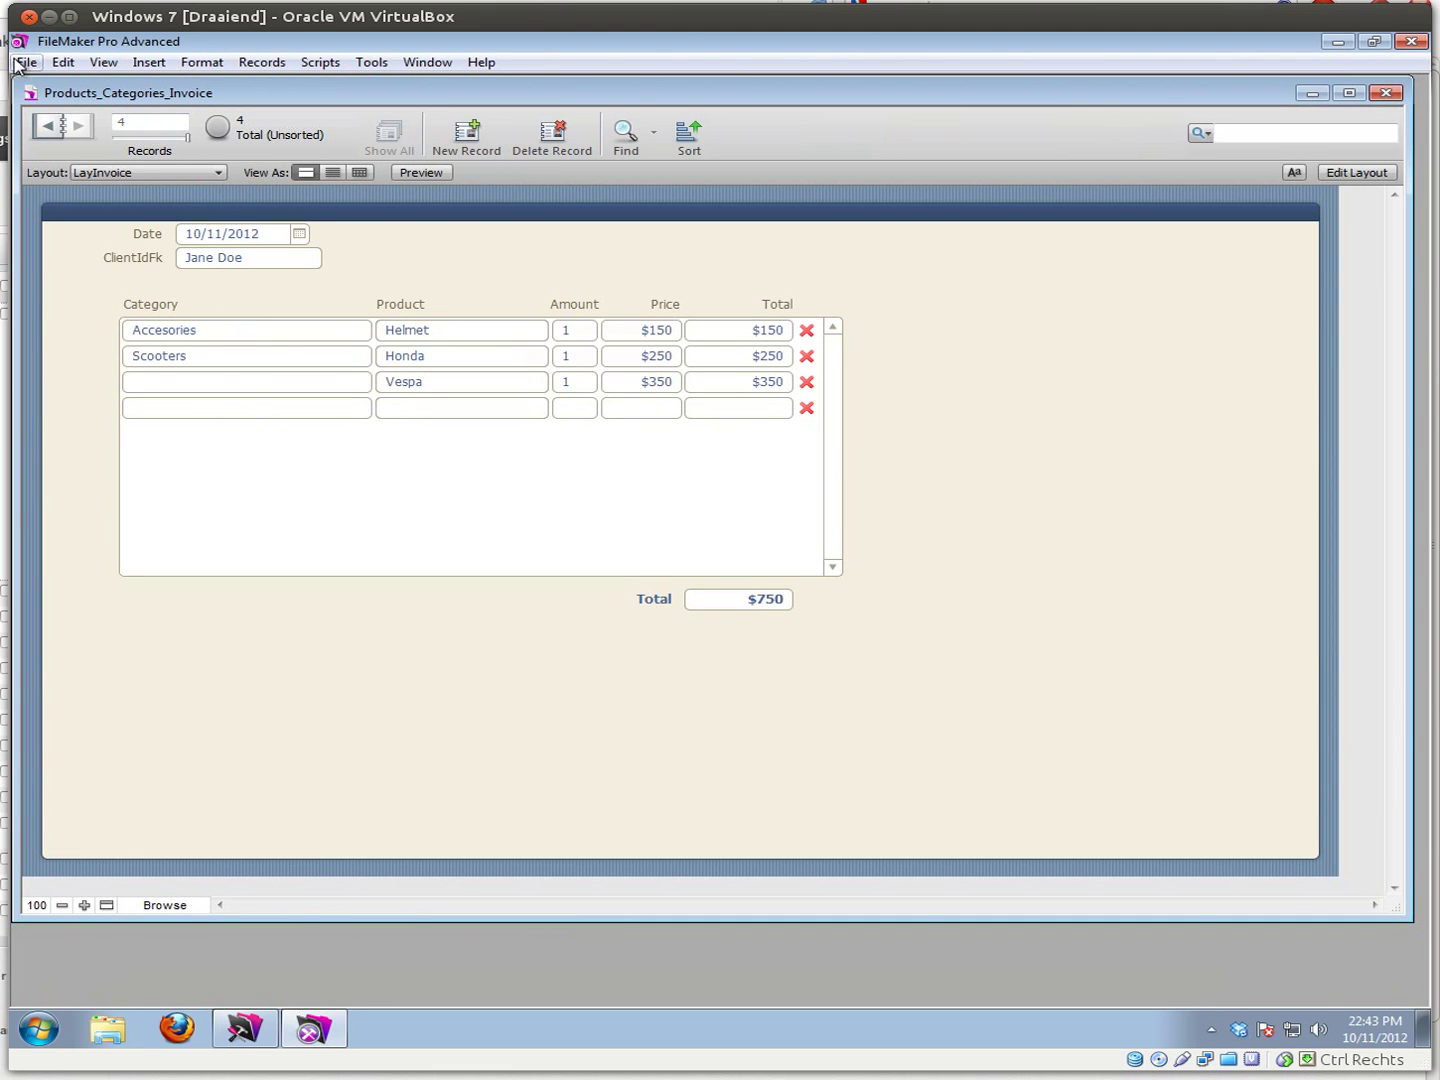
- Create a standard form layout named LayInvoice4 based on Invoices, with the Date and ClientIdFk fields and the River theme
{"action": "left_click", "coordinate": [1356, 174]}
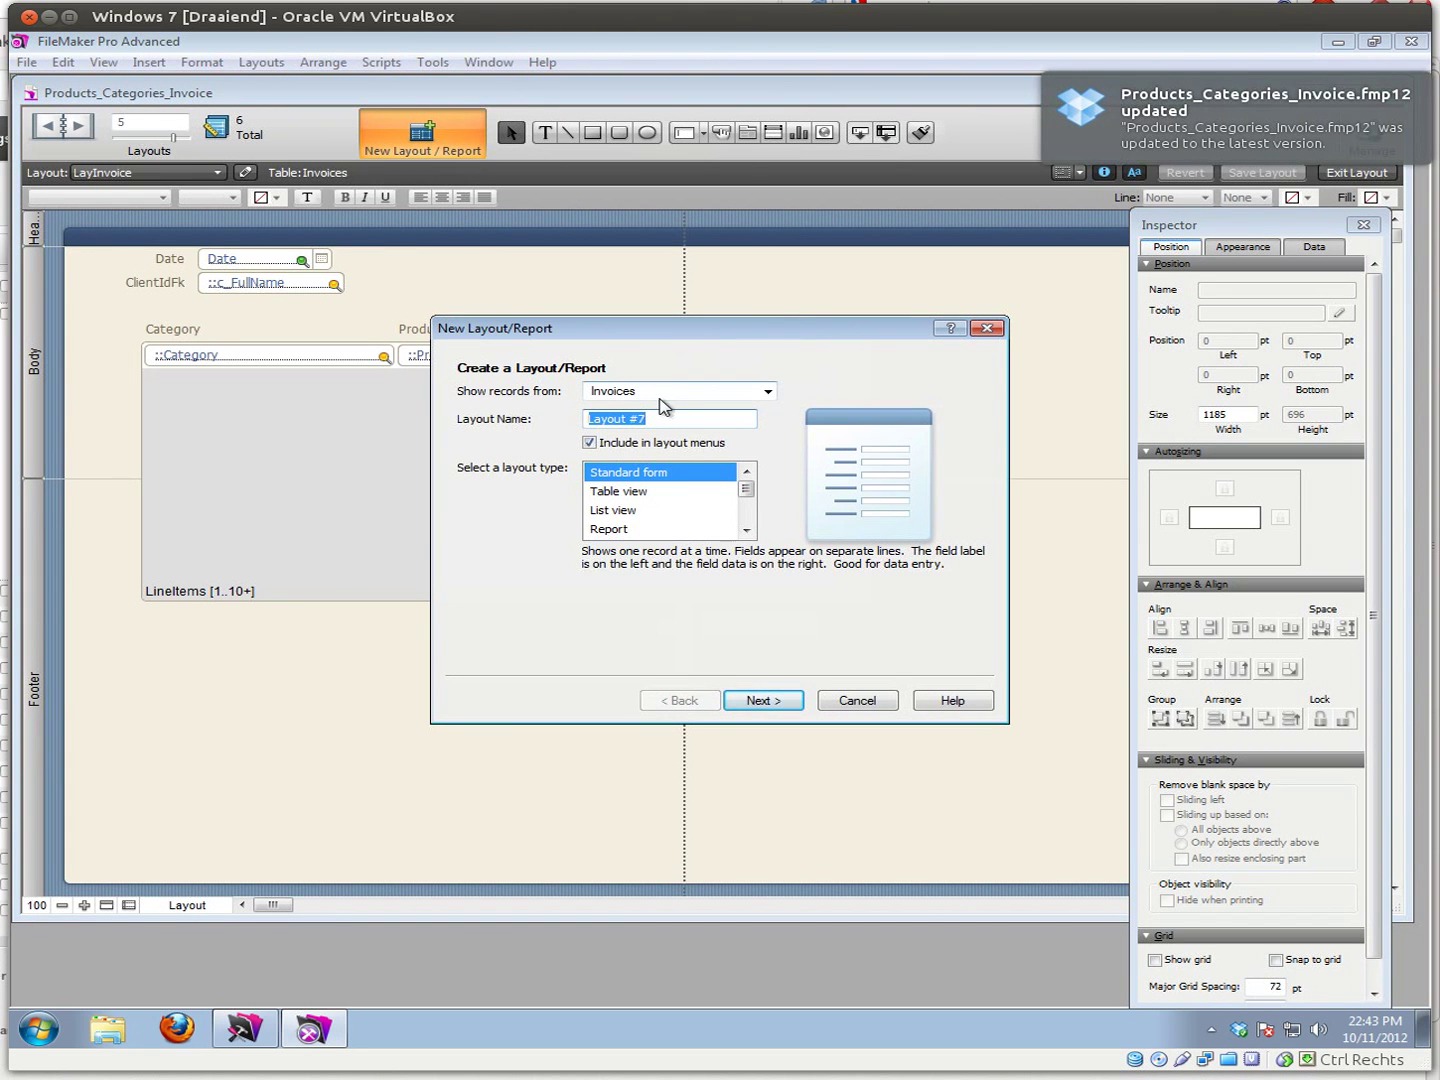
{"action": "type", "text": "LayInvoice4"}
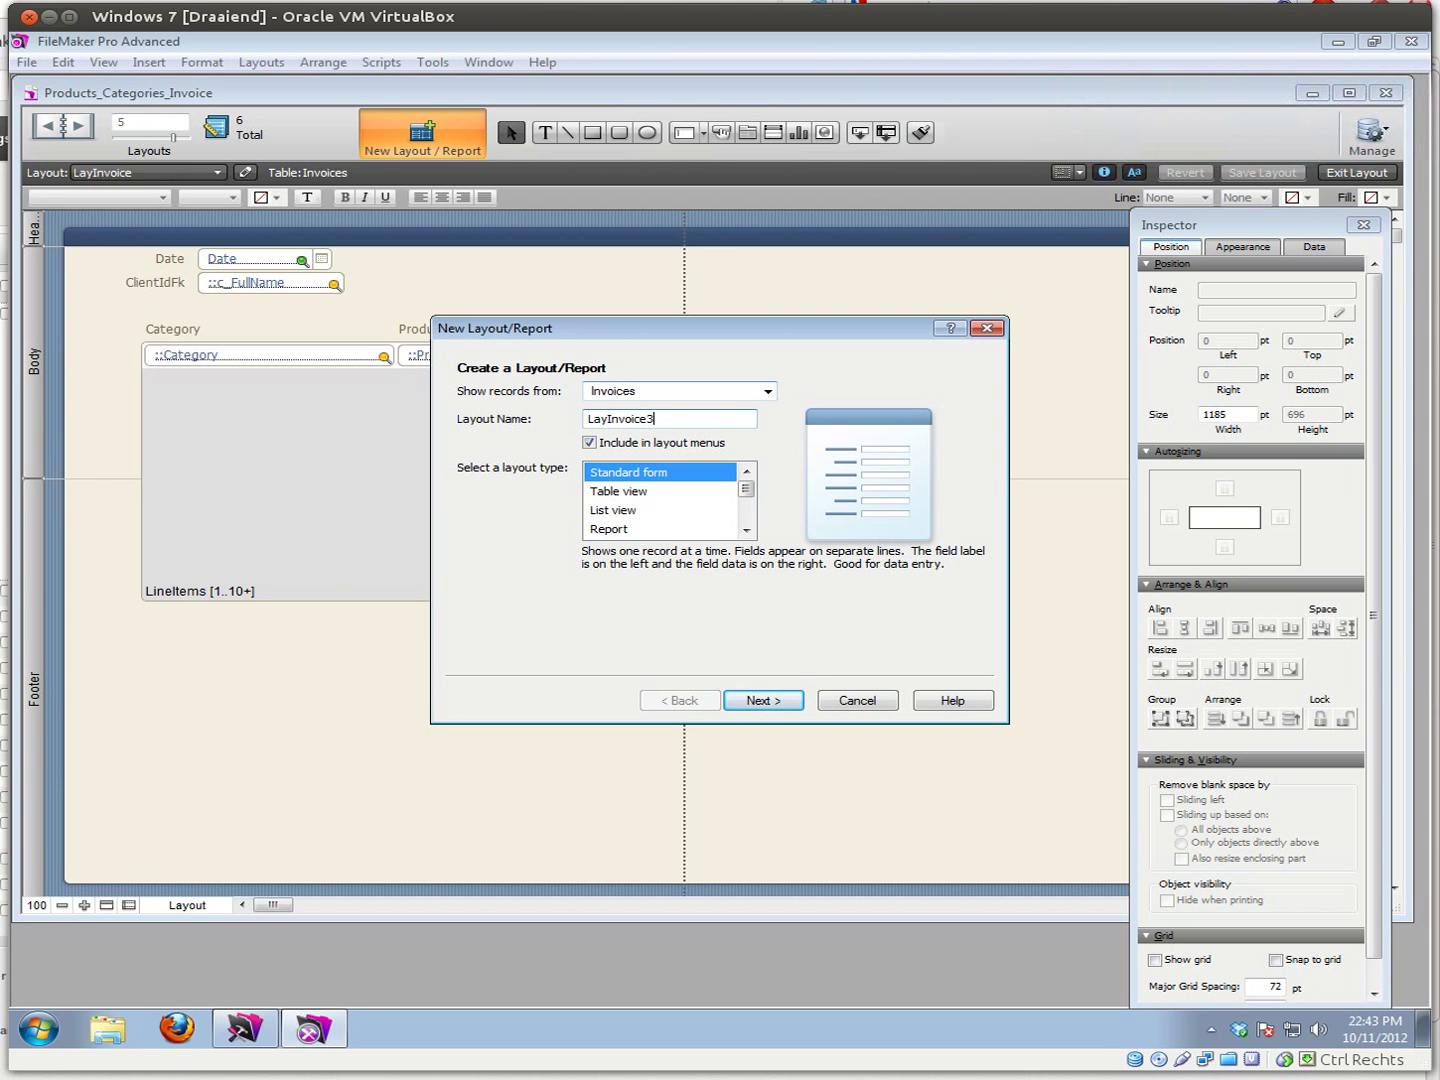
{"action": "left_click", "coordinate": [790, 702]}
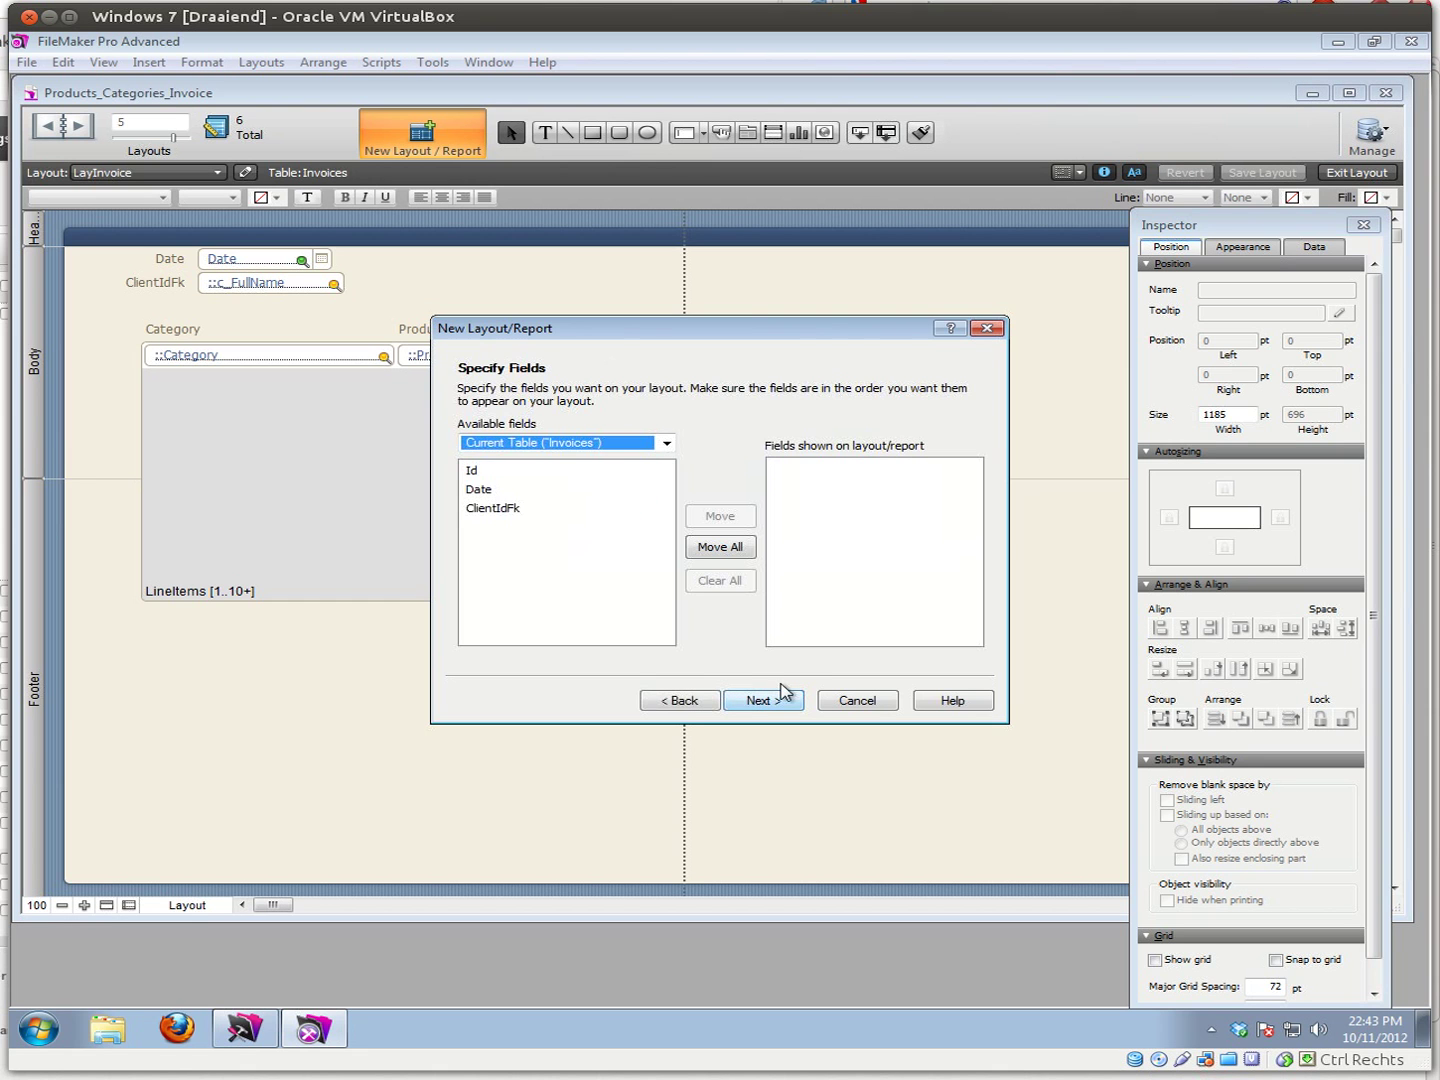
{"action": "double_click", "coordinate": [499, 490]}
{"action": "double_click", "coordinate": [503, 509]}
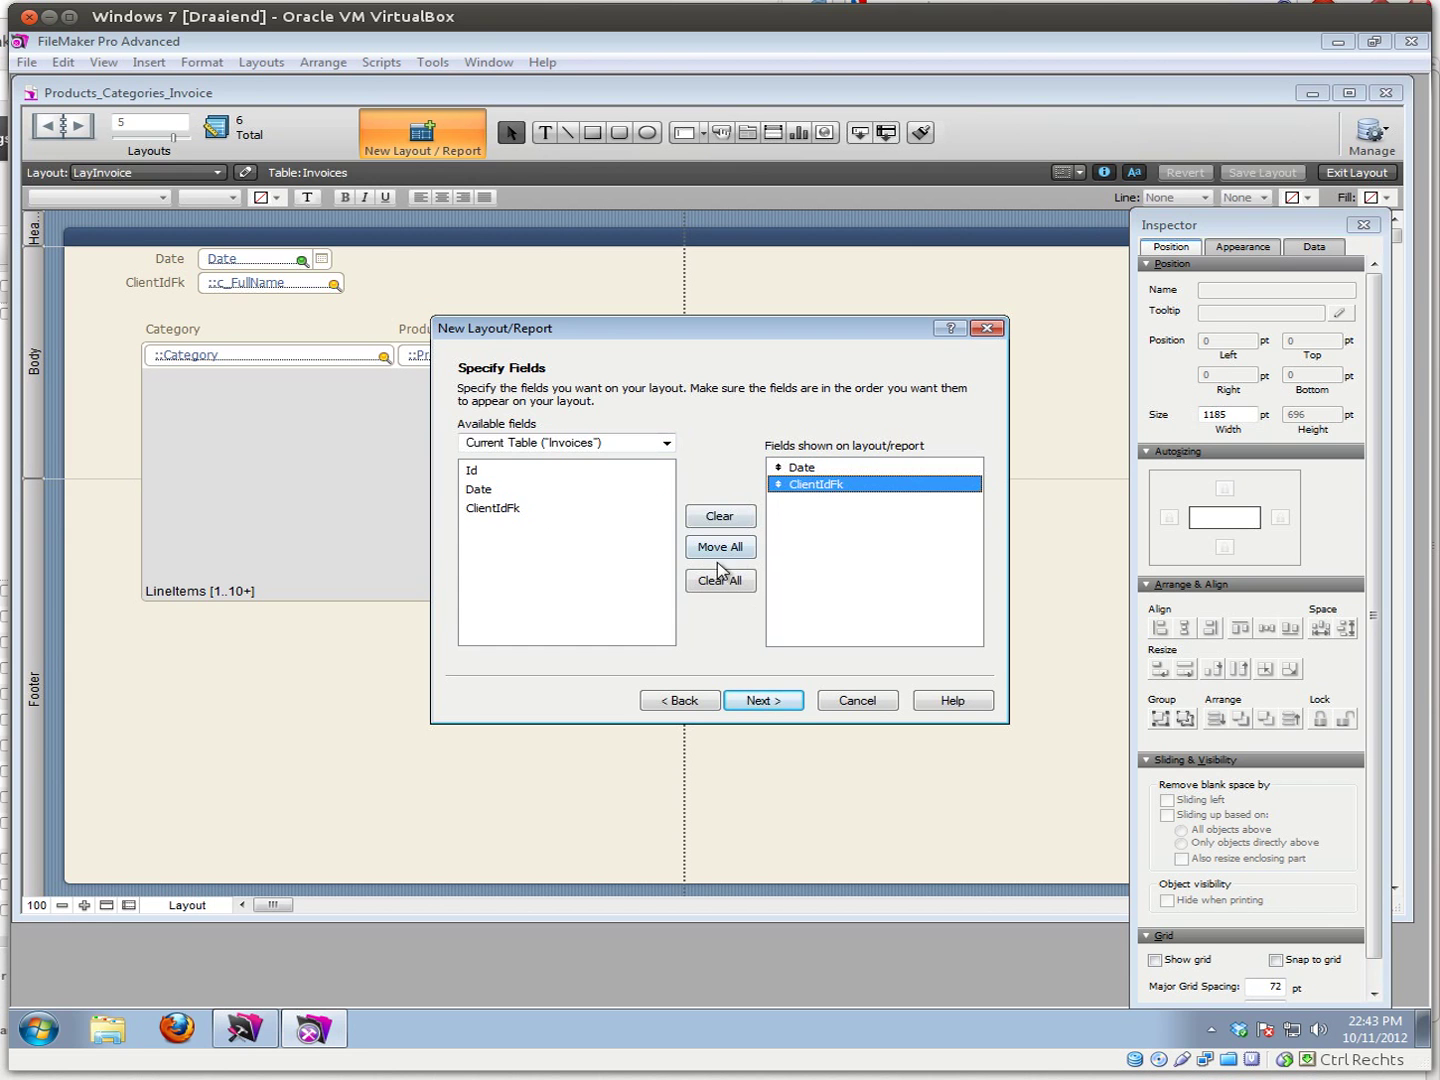
{"action": "left_click", "coordinate": [787, 701]}
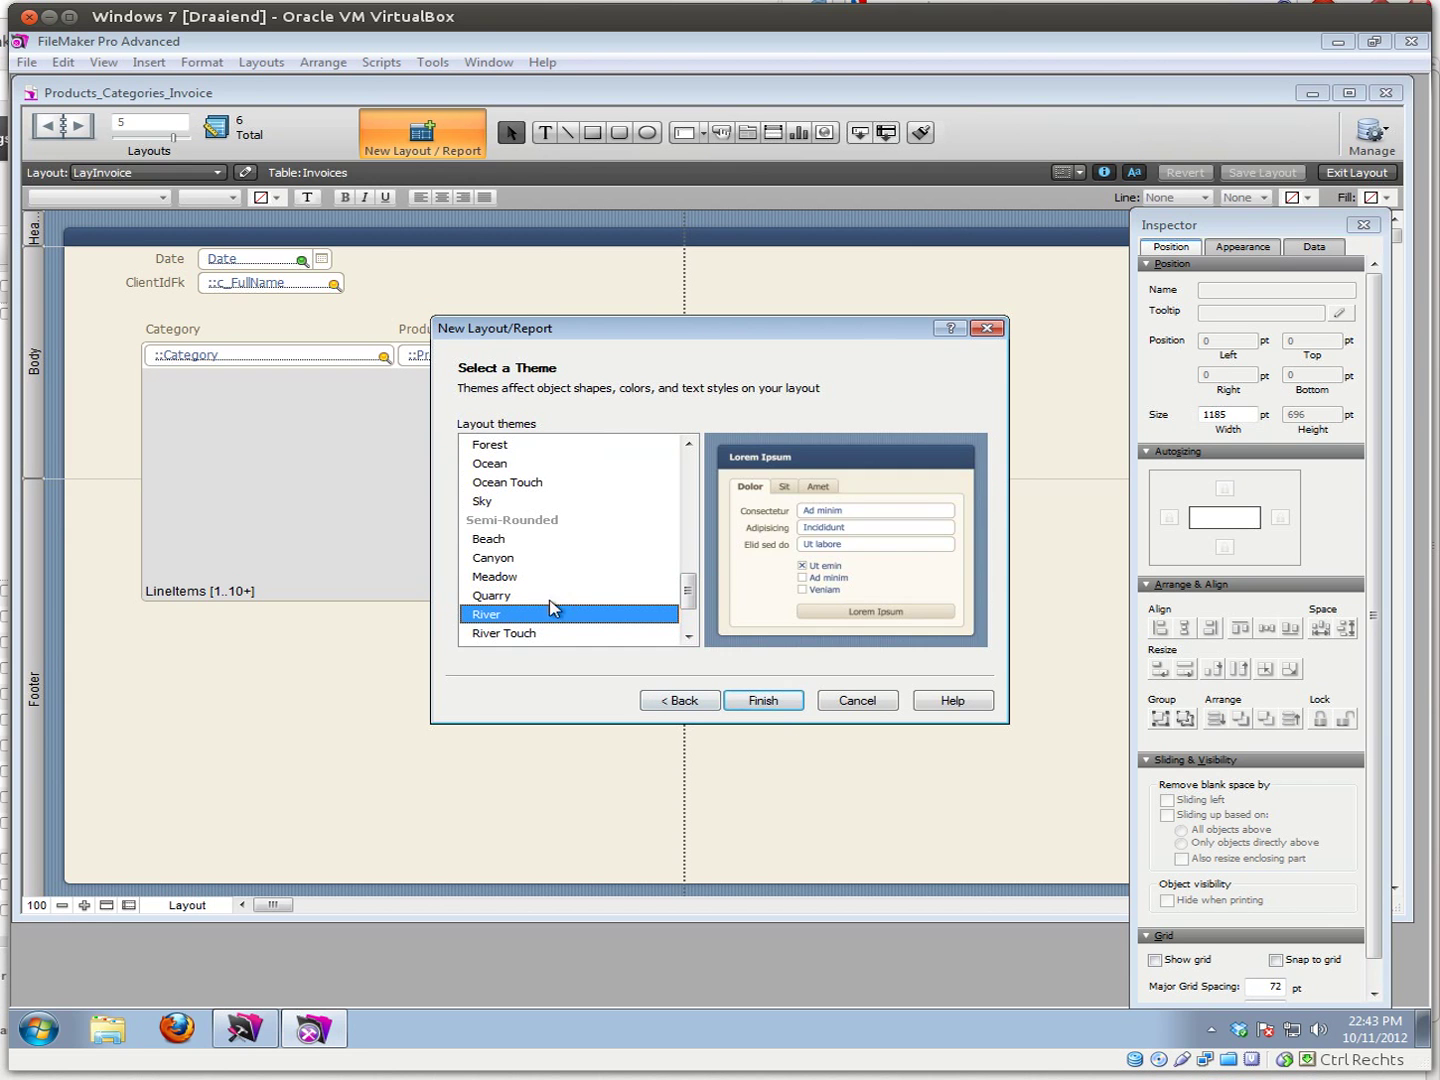
{"action": "left_click", "coordinate": [761, 709]}
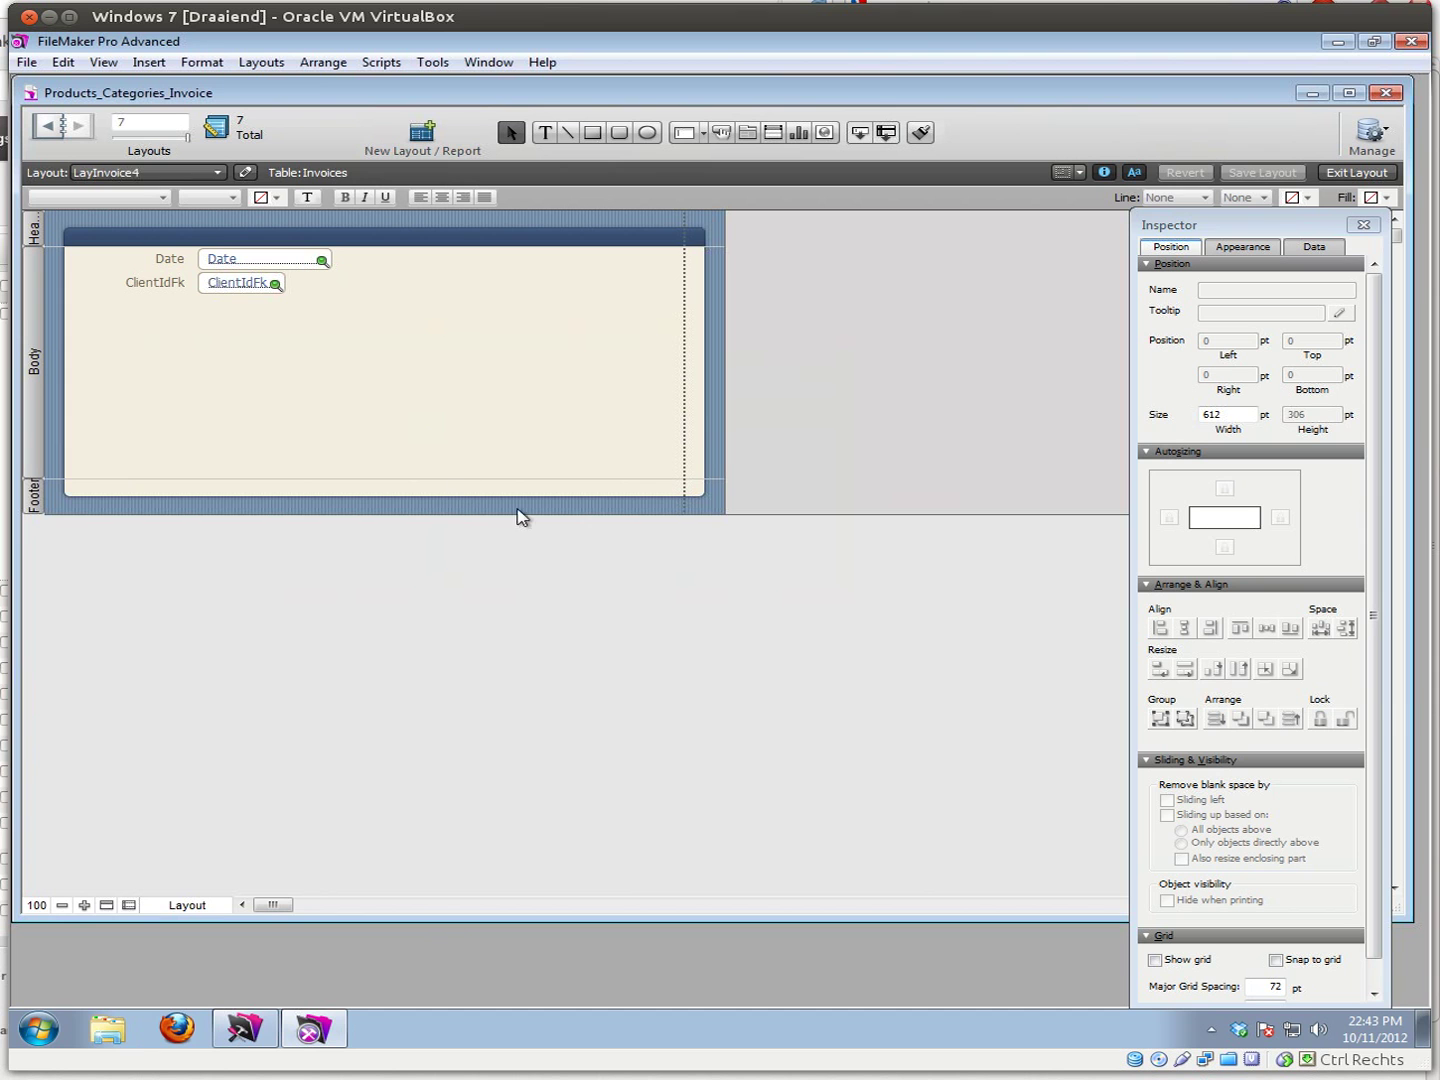
- Check LayInvoice4 with record data, and enlarge the layout area to about 913 by 615 pt
{"action": "left_click", "coordinate": [1356, 173]}
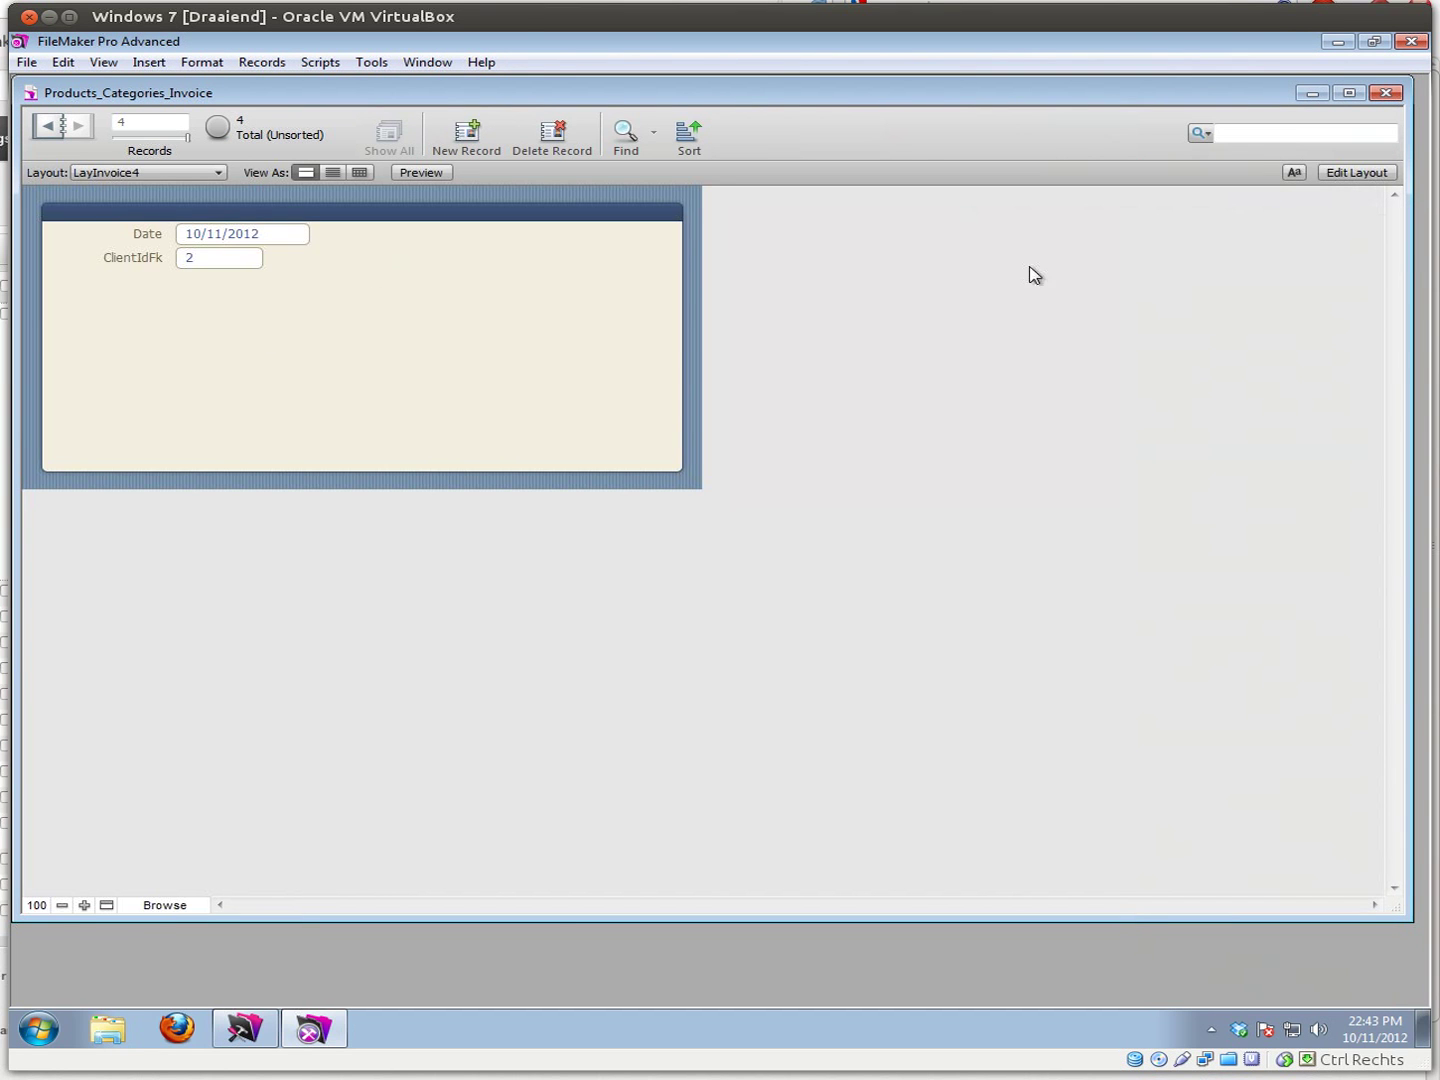
{"action": "left_click", "coordinate": [1367, 177]}
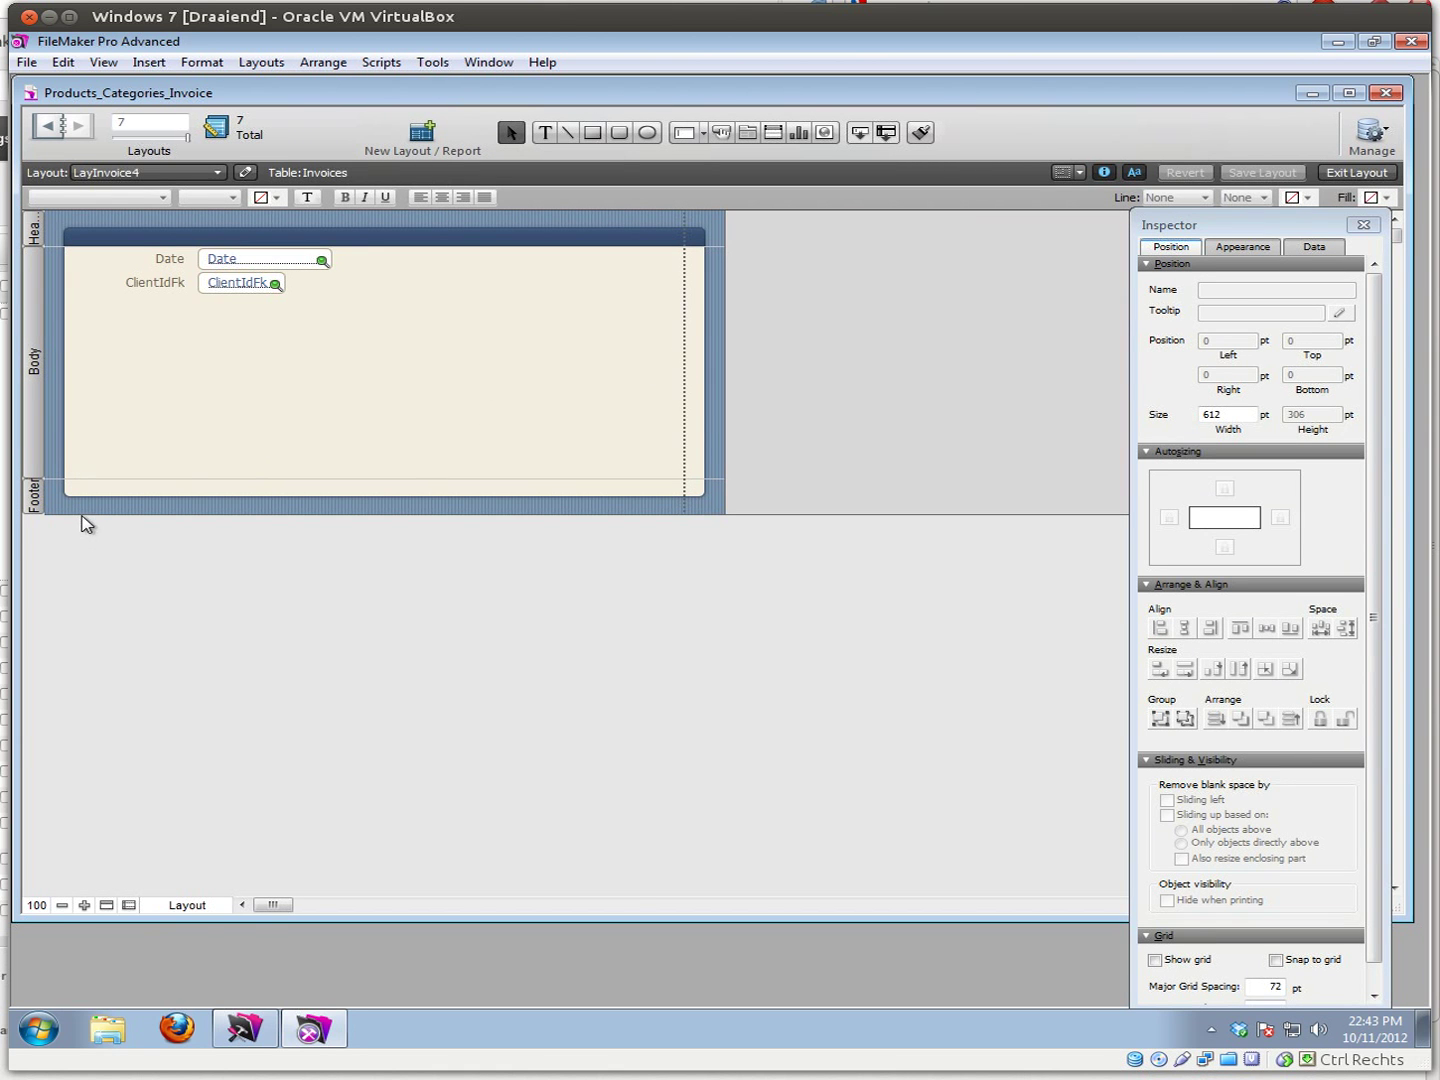
{"action": "left_click_drag", "start_coordinate": [85, 516], "coordinate": [138, 821]}
{"action": "left_click_drag", "start_coordinate": [725, 512], "coordinate": [1059, 476]}
- Draw a LineItems portal about 756 by 395 pt below the ClientIdFk field, allowing record deletion and showing a vertical scroll bar
{"action": "left_click", "coordinate": [773, 133]}
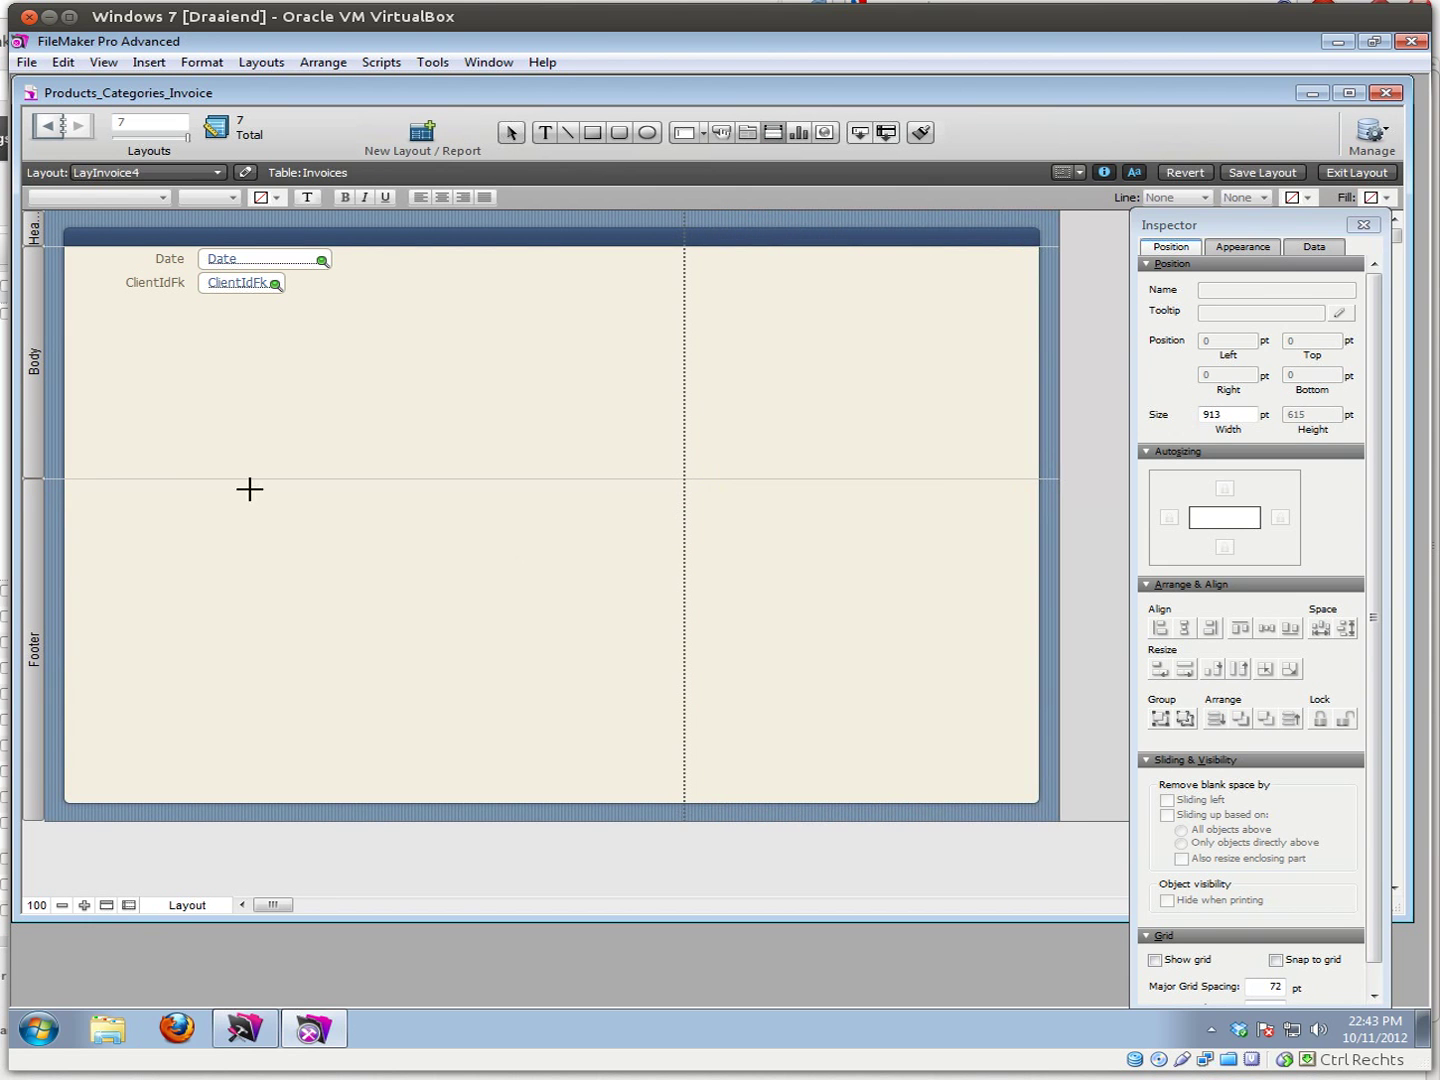
{"action": "left_click_drag", "start_coordinate": [114, 333], "coordinate": [954, 724]}
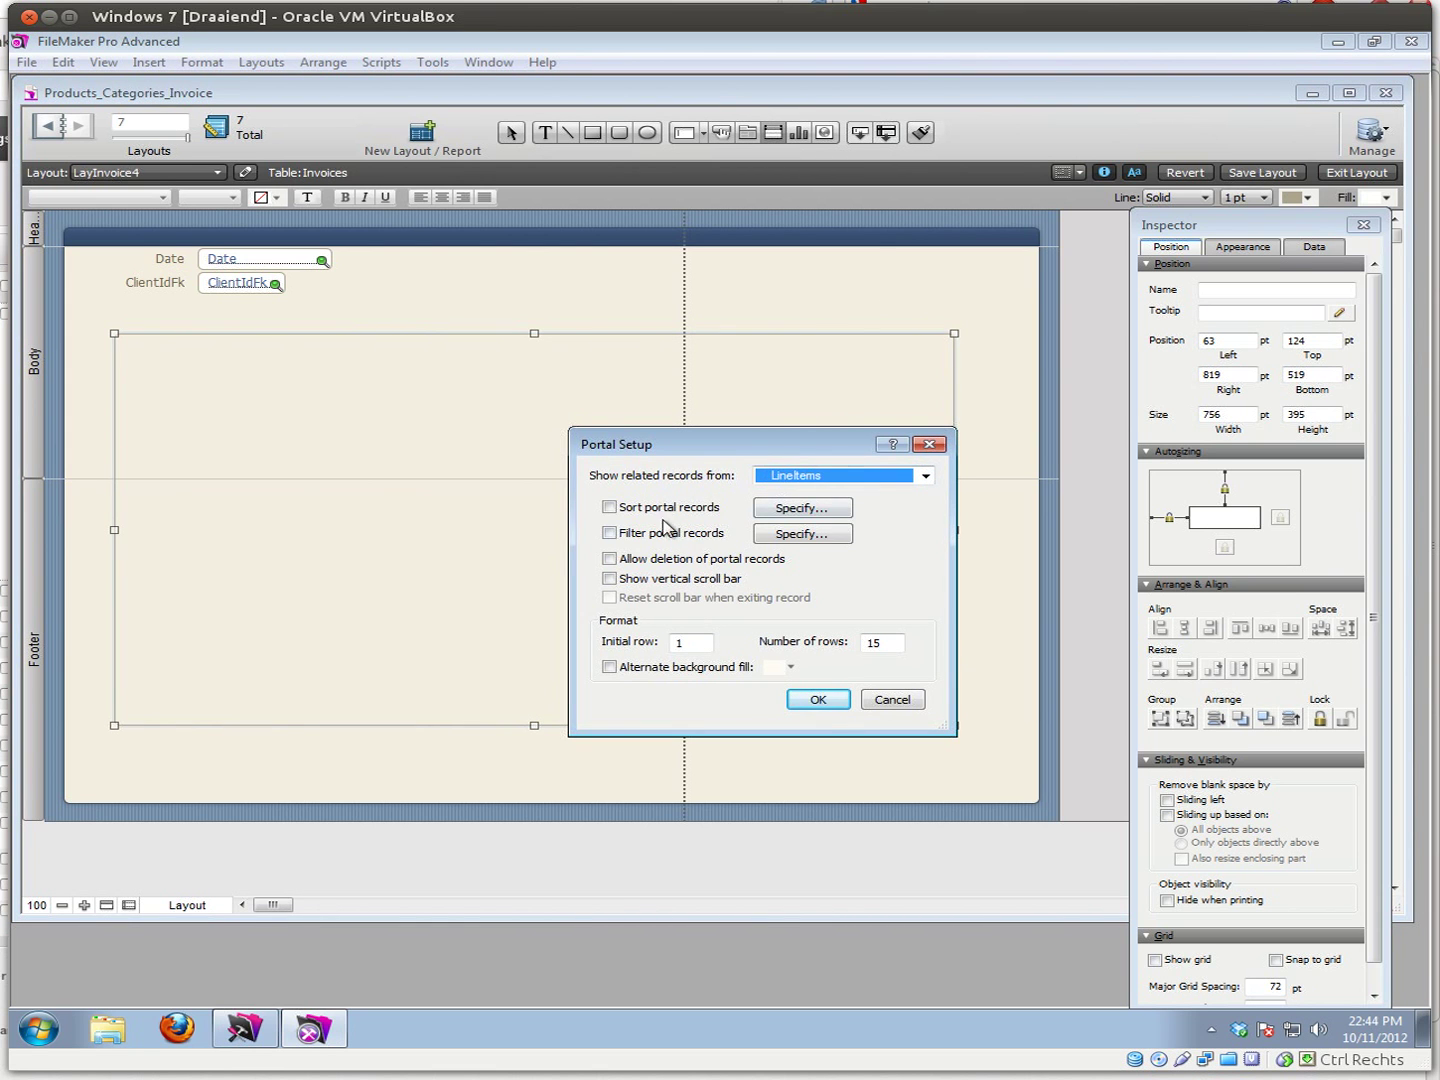
{"action": "left_click", "coordinate": [609, 559]}
{"action": "left_click", "coordinate": [609, 578]}
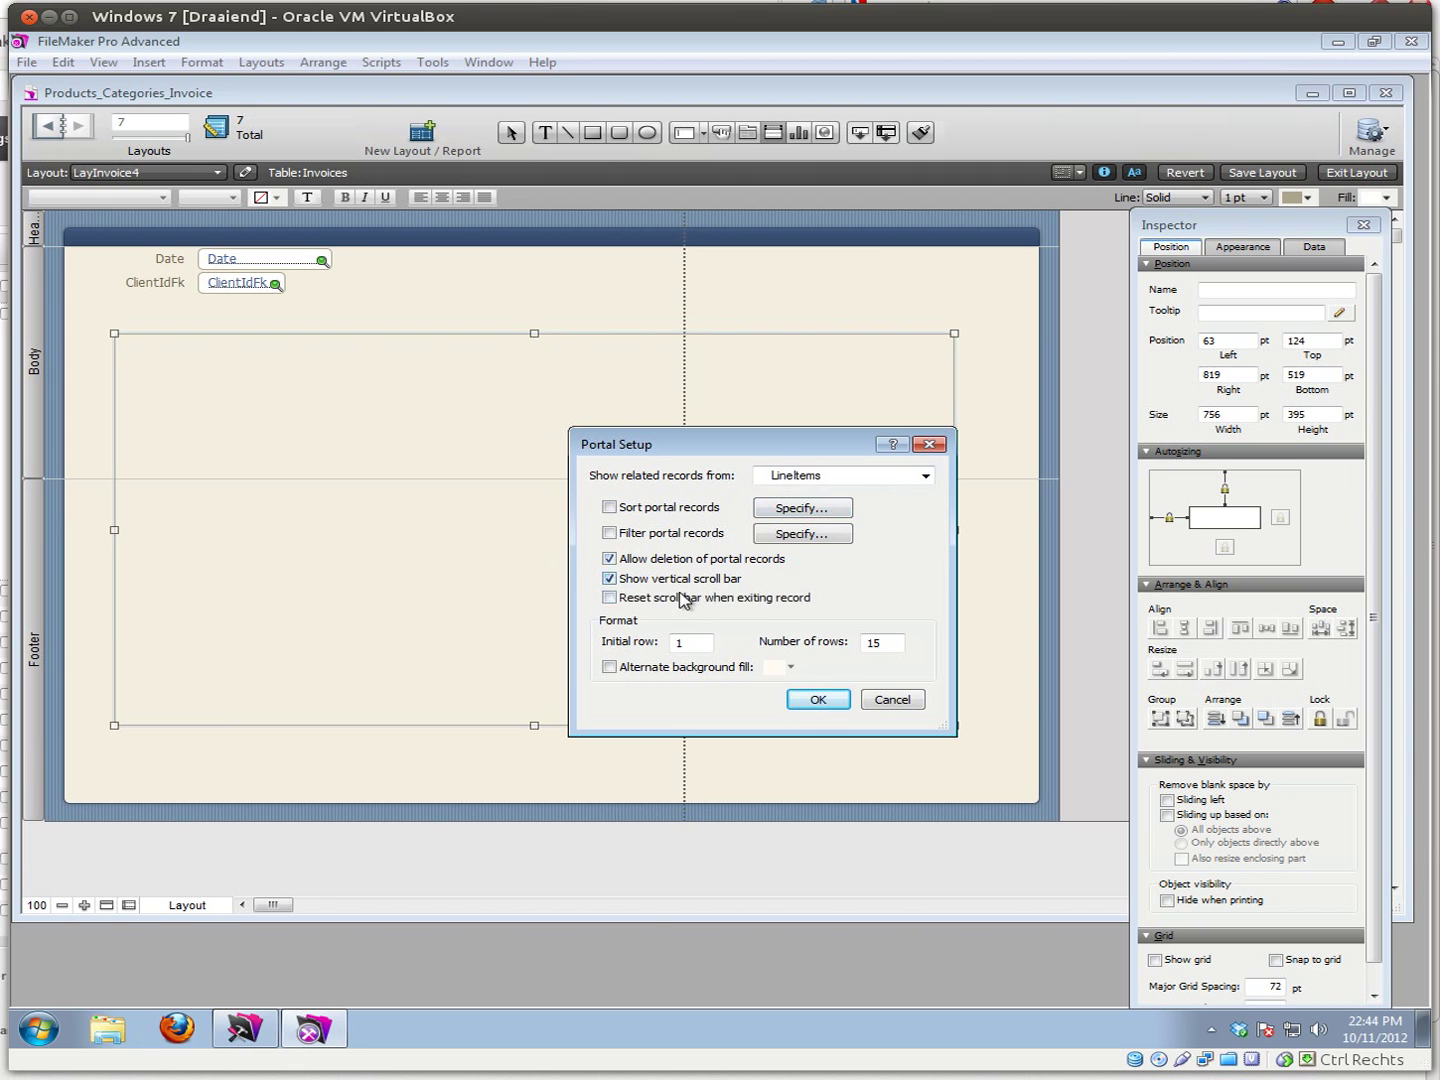
{"action": "left_click", "coordinate": [816, 700]}
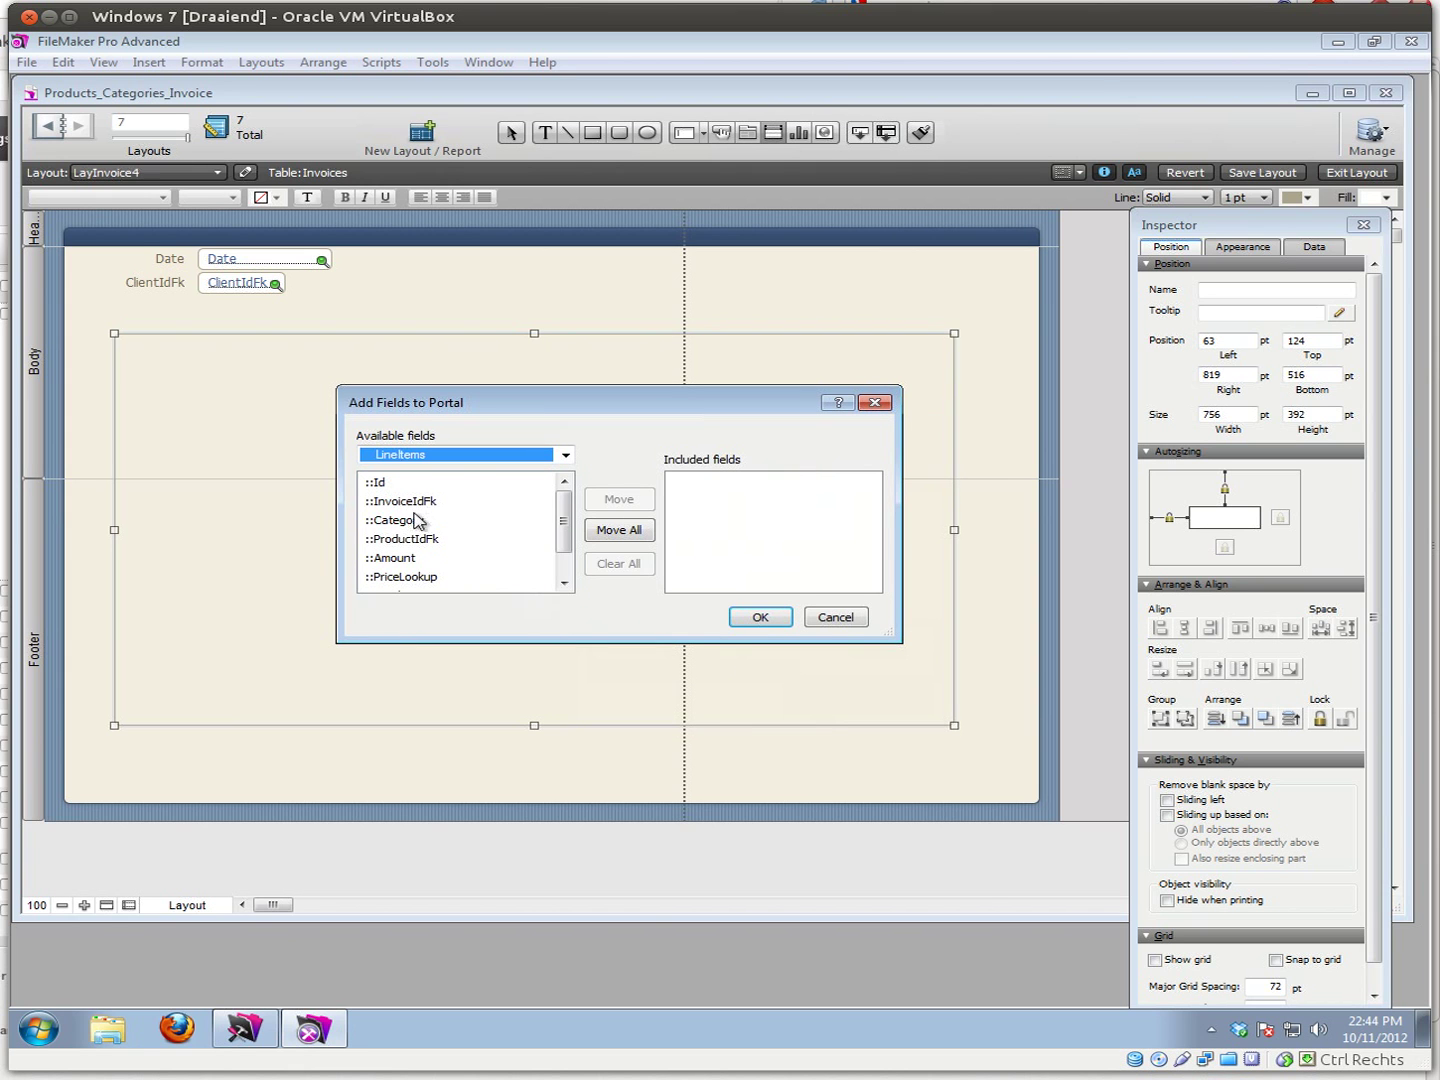
- Add the LineItems fields Category, ProductIdFk, Amount, PriceLookup and Total to the portal
{"action": "double_click", "coordinate": [413, 519]}
{"action": "double_click", "coordinate": [409, 543]}
{"action": "double_click", "coordinate": [407, 558]}
{"action": "double_click", "coordinate": [411, 577]}
{"action": "left_click", "coordinate": [413, 578]}
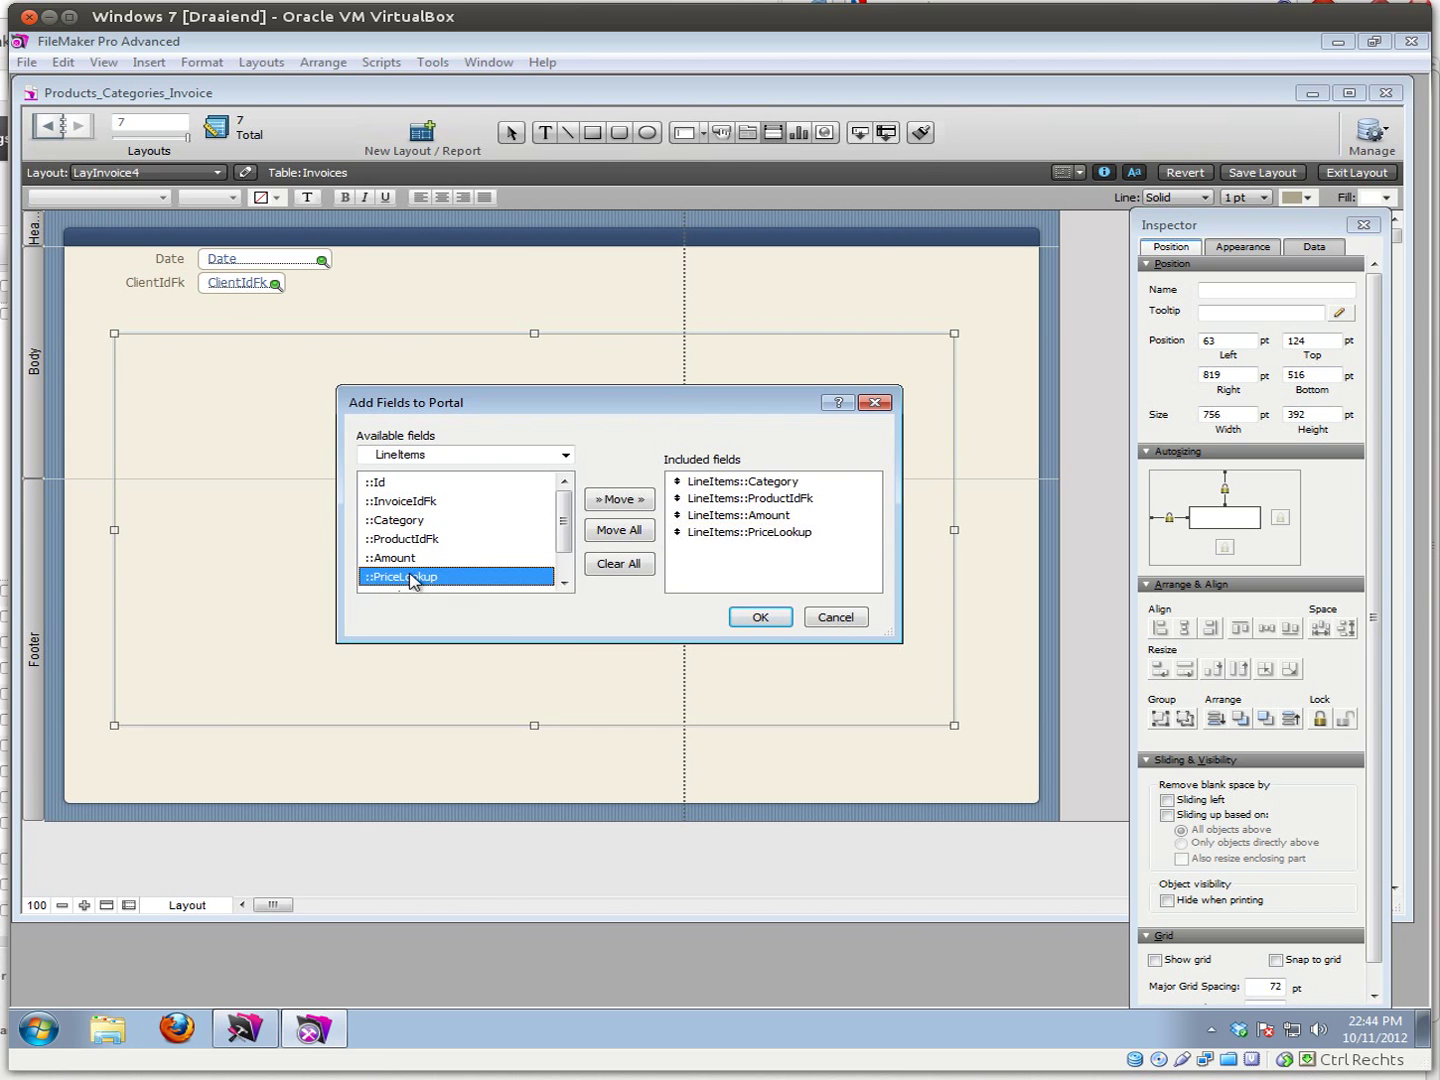
{"action": "scroll", "coordinate": [413, 579], "scroll_direction": "down", "scroll_amount": 1}
{"action": "double_click", "coordinate": [406, 558]}
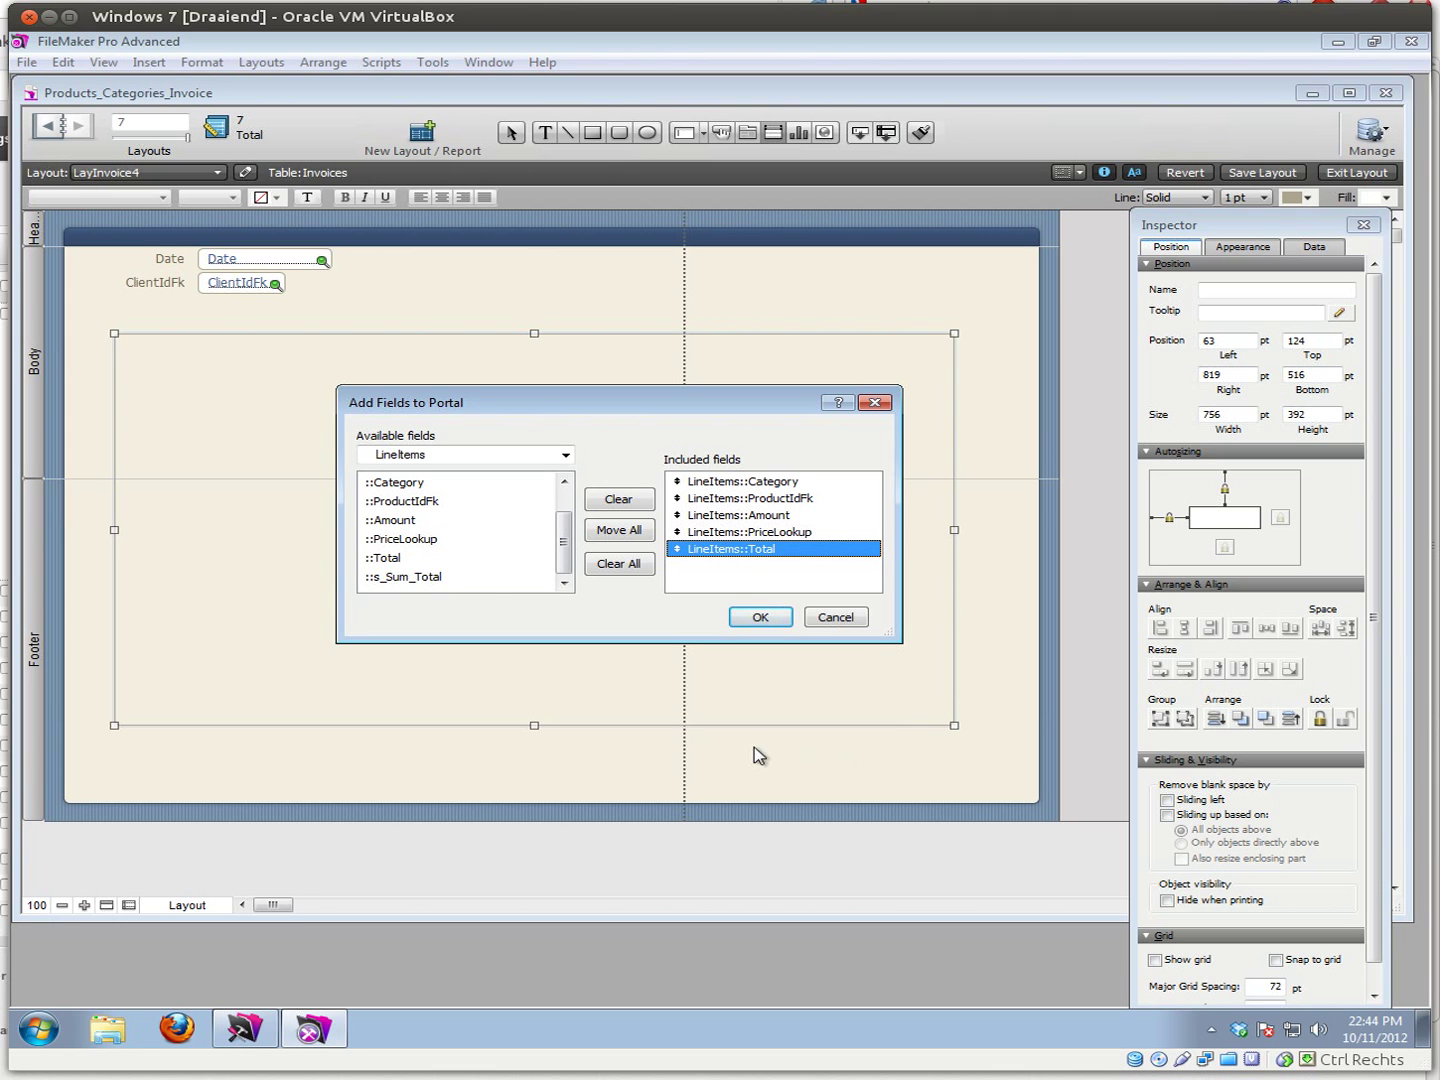
{"action": "left_click", "coordinate": [760, 616]}
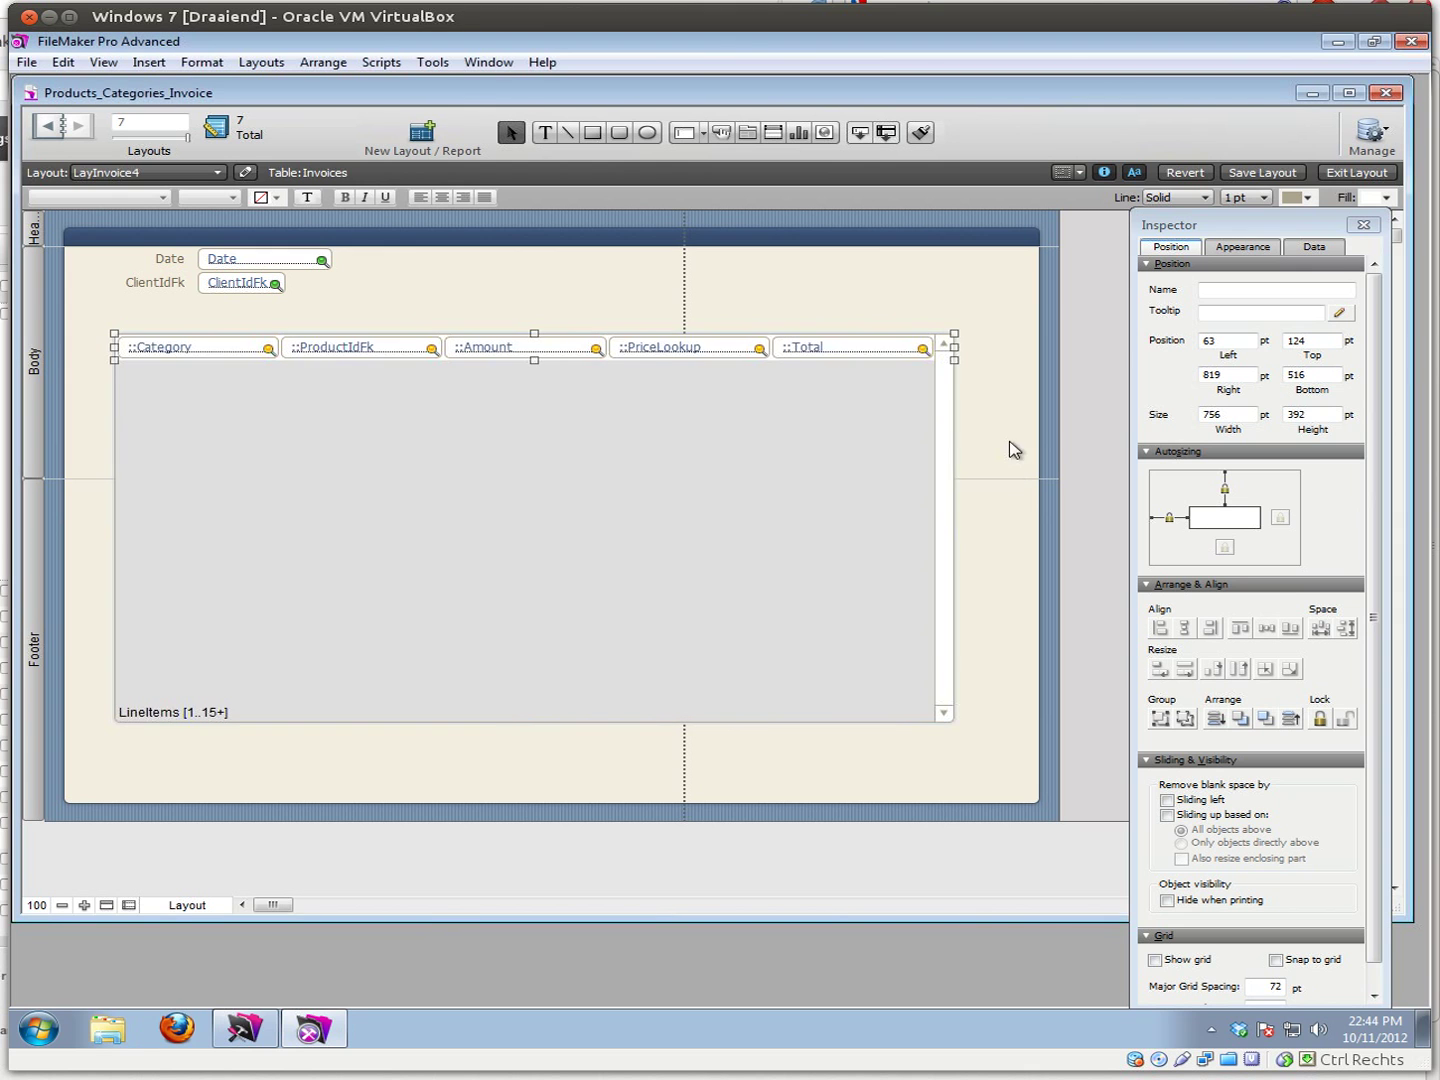
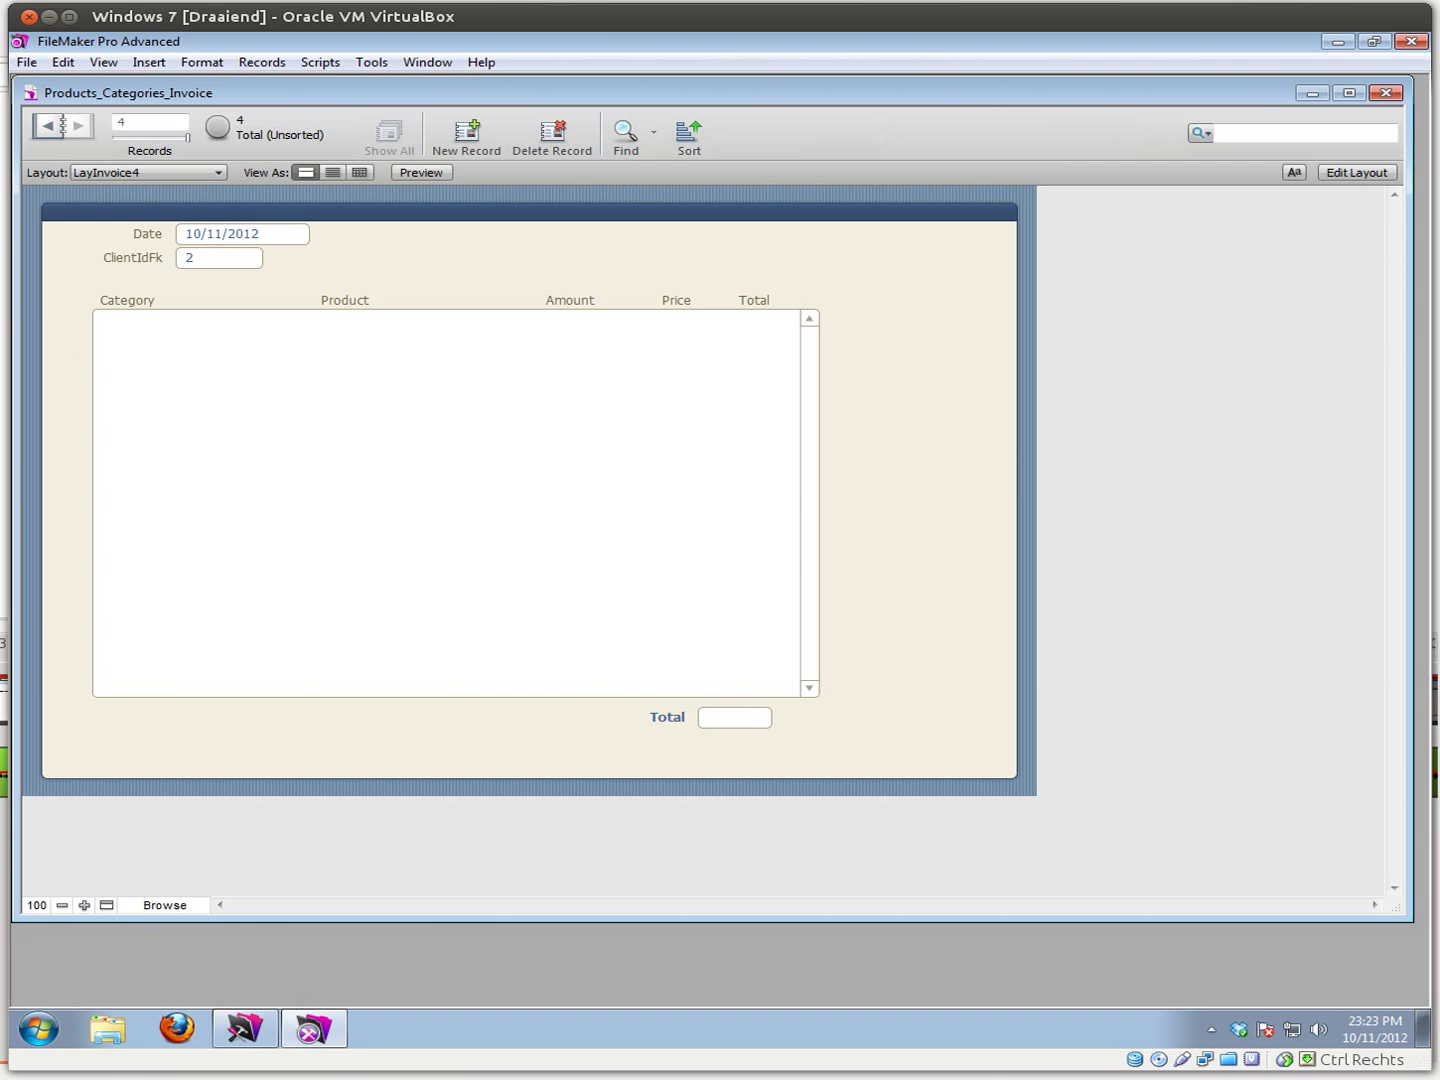
- In the Invoices–LineItems relationship, allow creating LineItems records and delete related ones with their invoice, and try the portal's empty Category field
{"action": "left_click", "coordinate": [26, 63]}
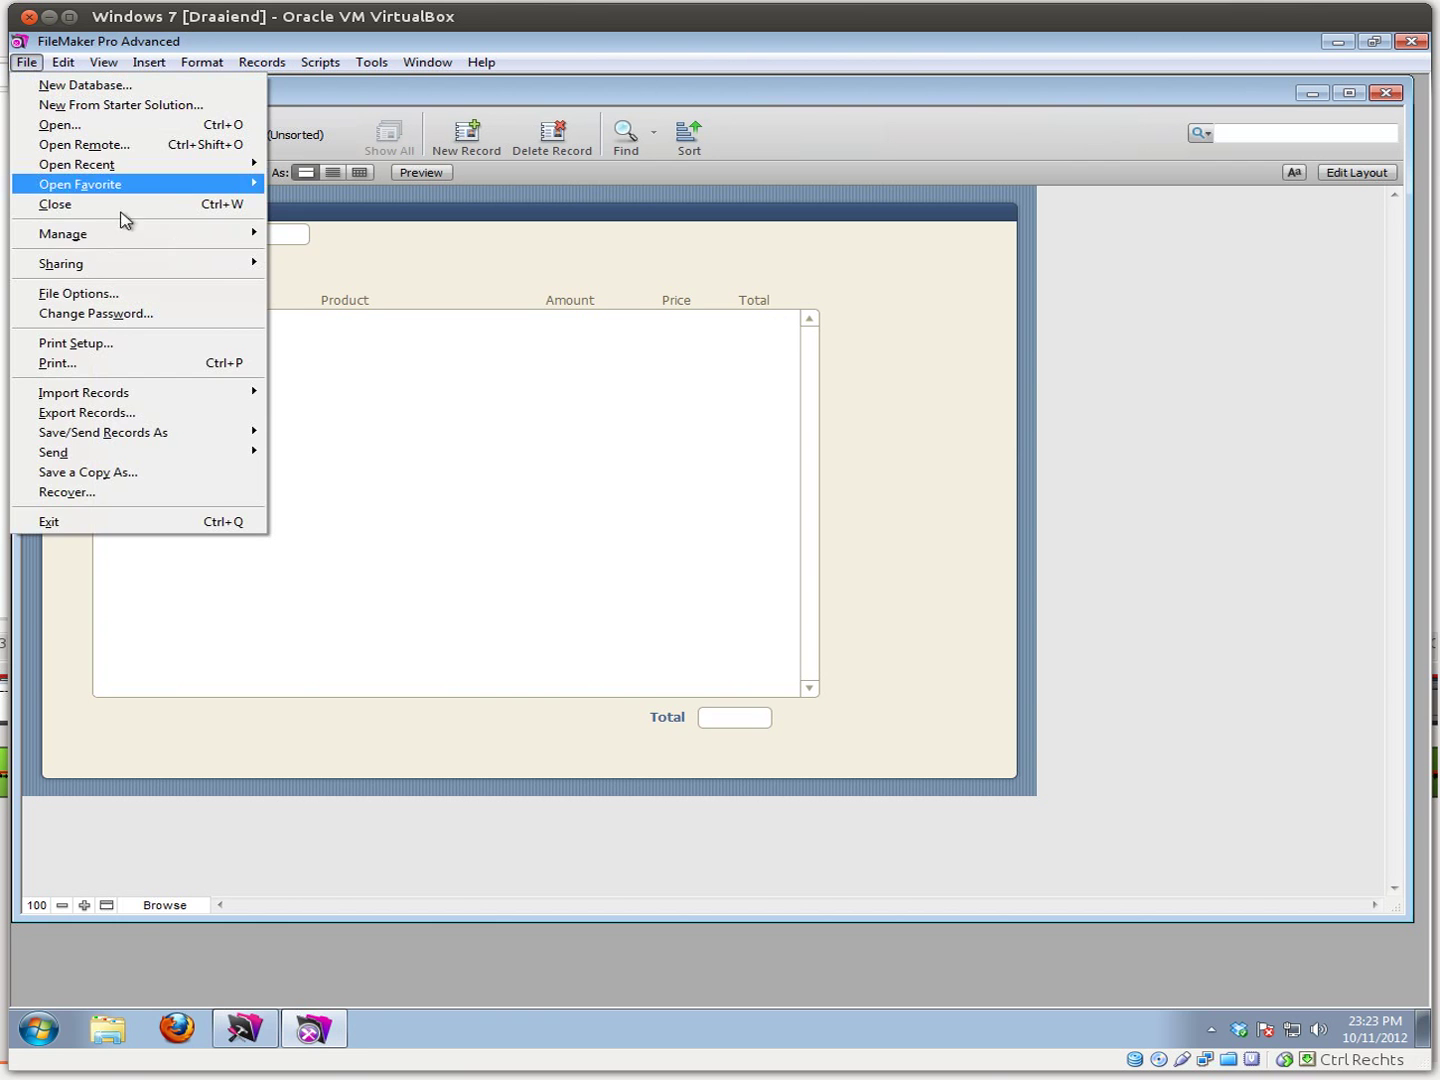
{"action": "mouse_move", "coordinate": [139, 234]}
{"action": "left_click", "coordinate": [360, 240]}
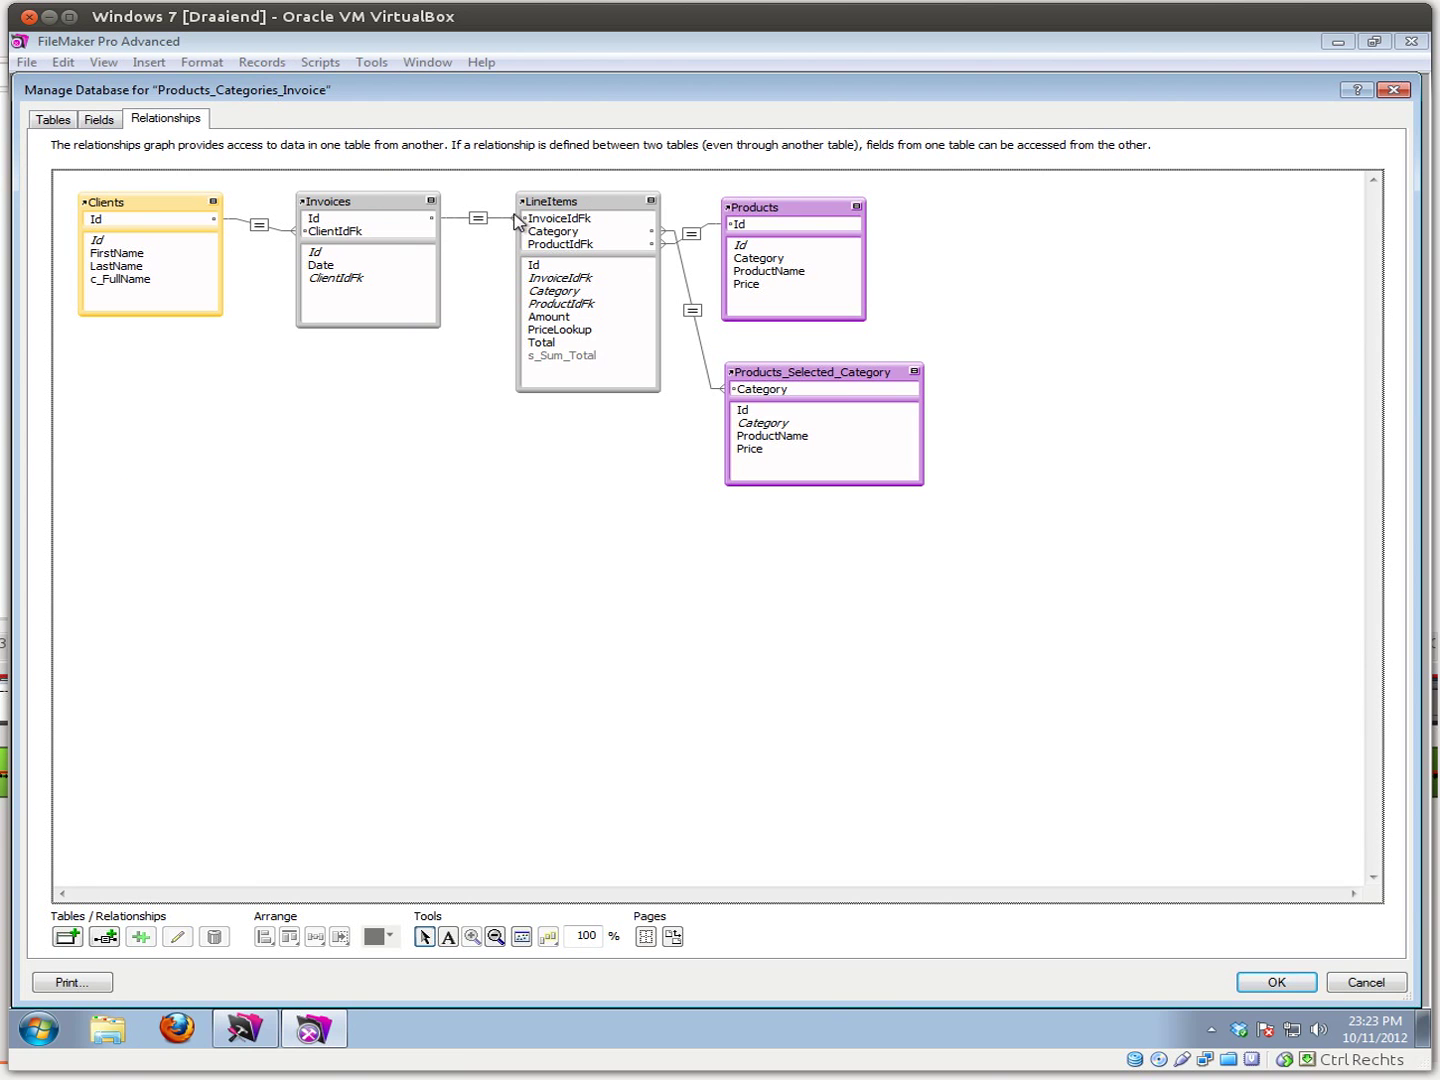
{"action": "double_click", "coordinate": [477, 222]}
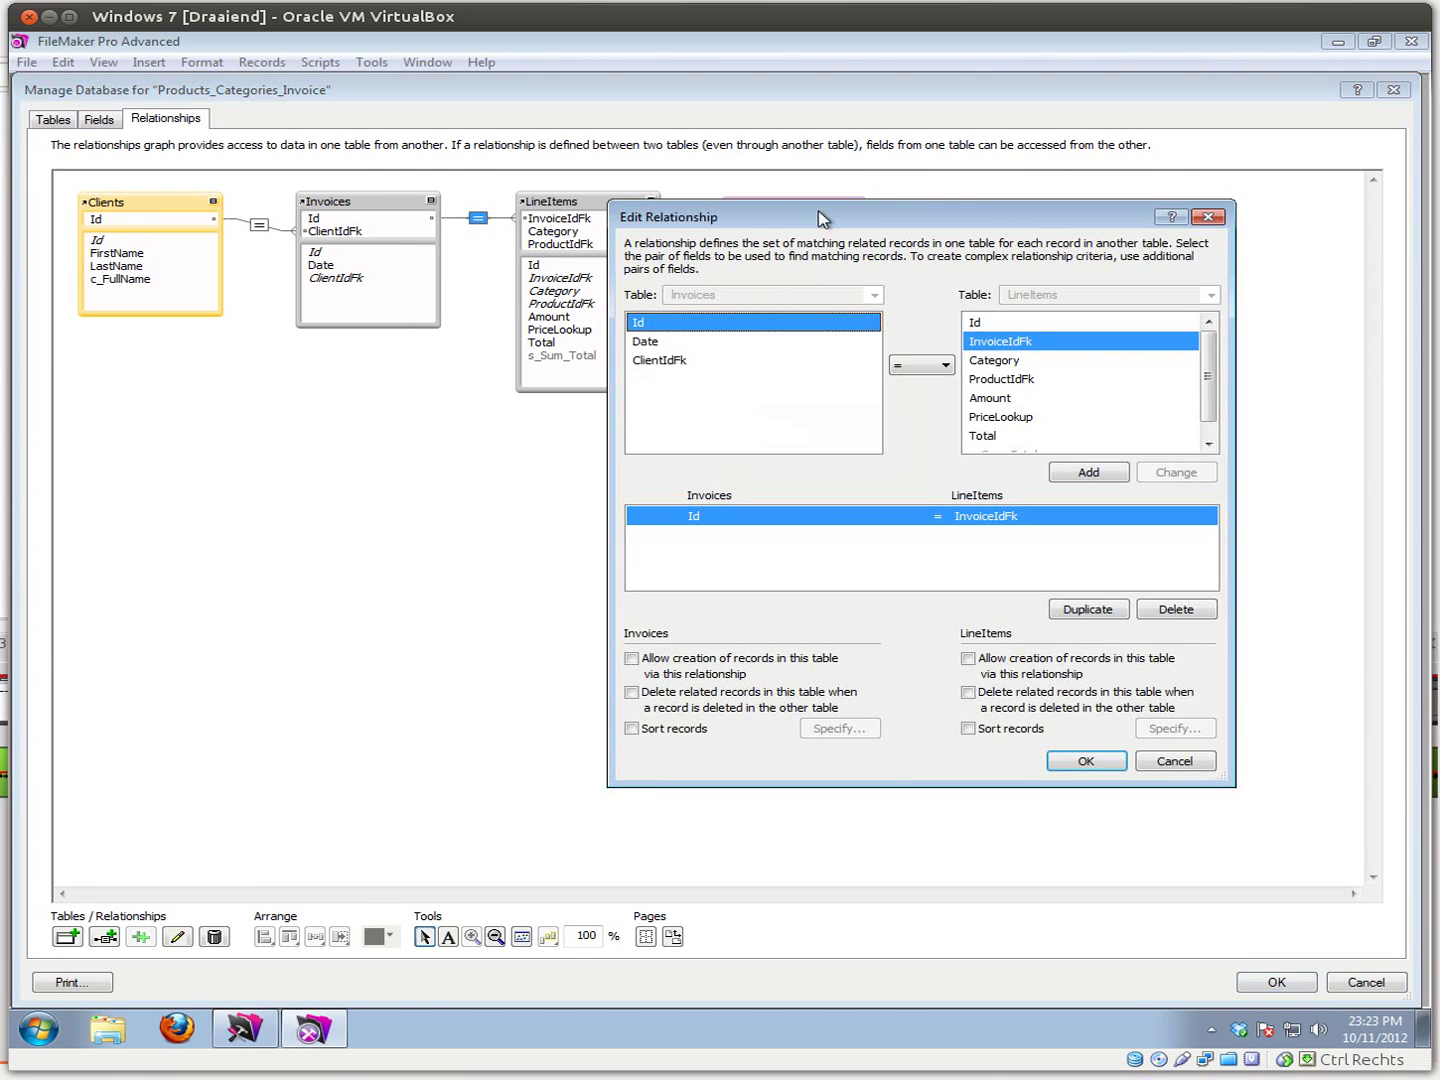
{"action": "left_click_drag", "start_coordinate": [855, 229], "coordinate": [909, 213]}
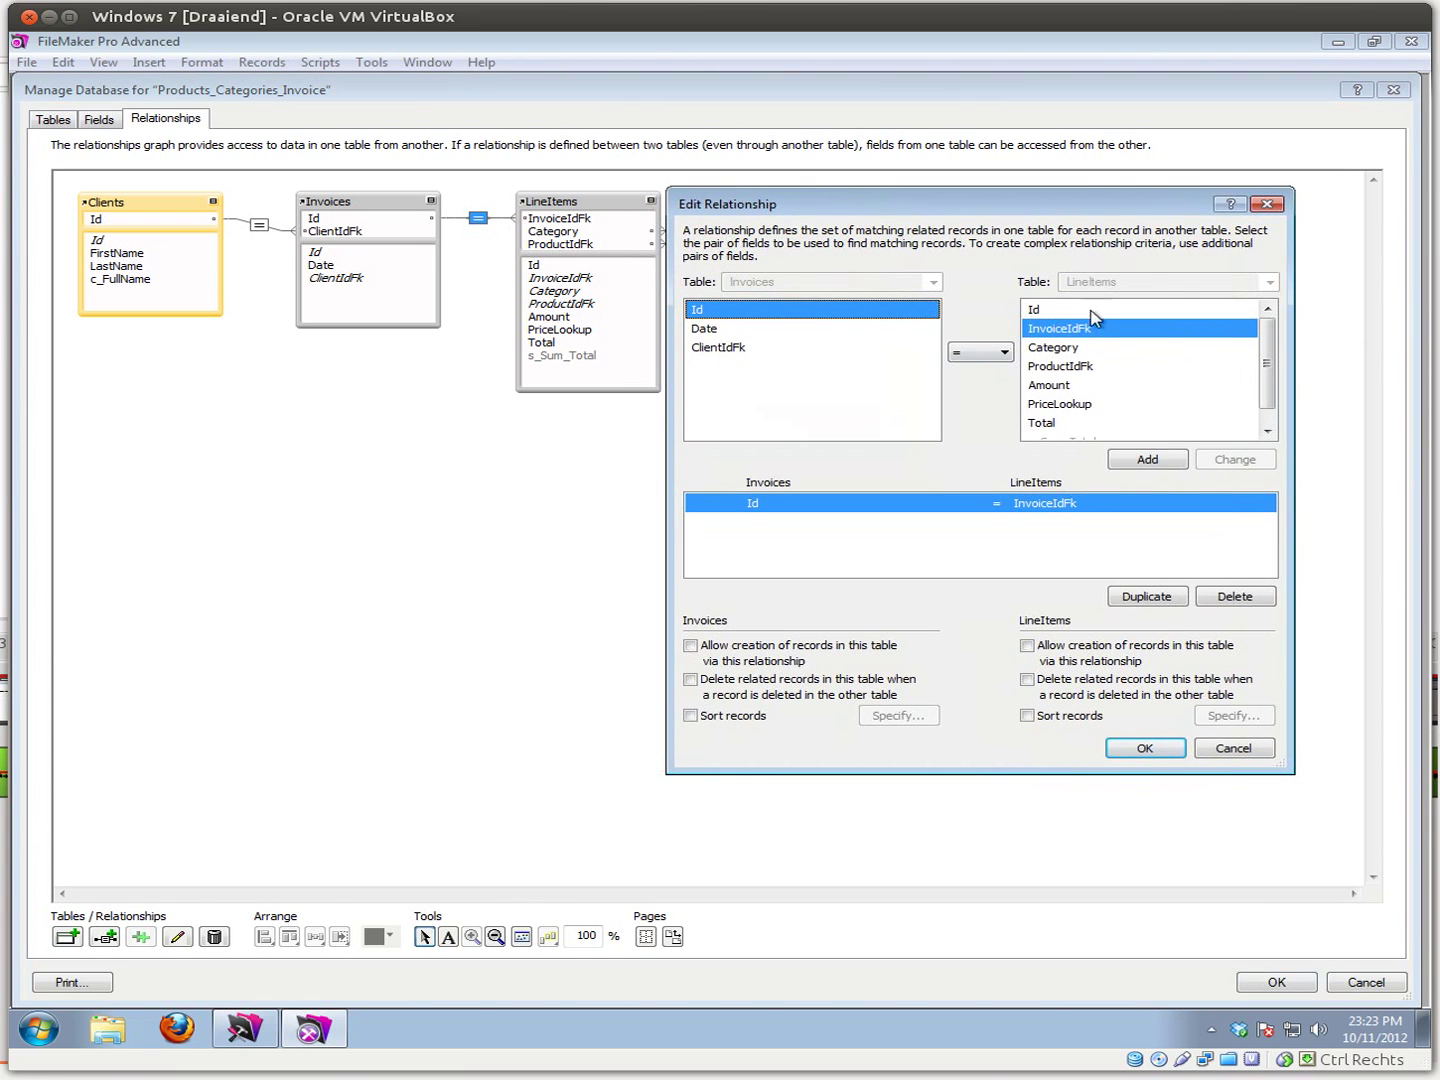
{"action": "left_click", "coordinate": [1026, 646]}
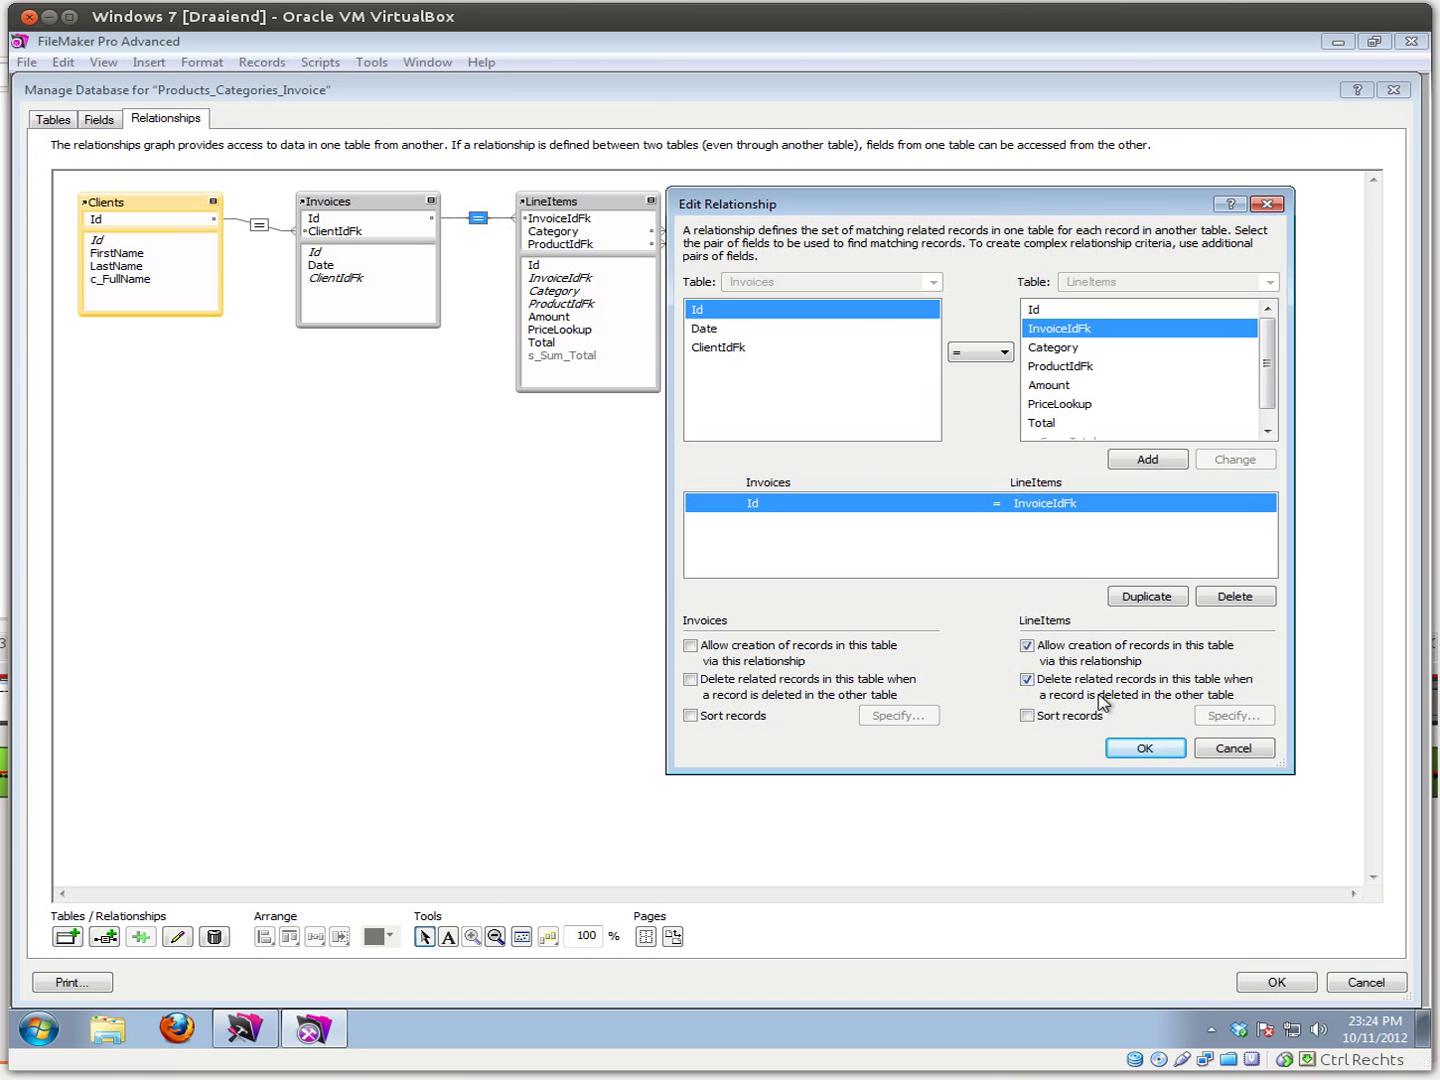
{"action": "left_click", "coordinate": [1145, 748]}
{"action": "left_click", "coordinate": [1277, 982]}
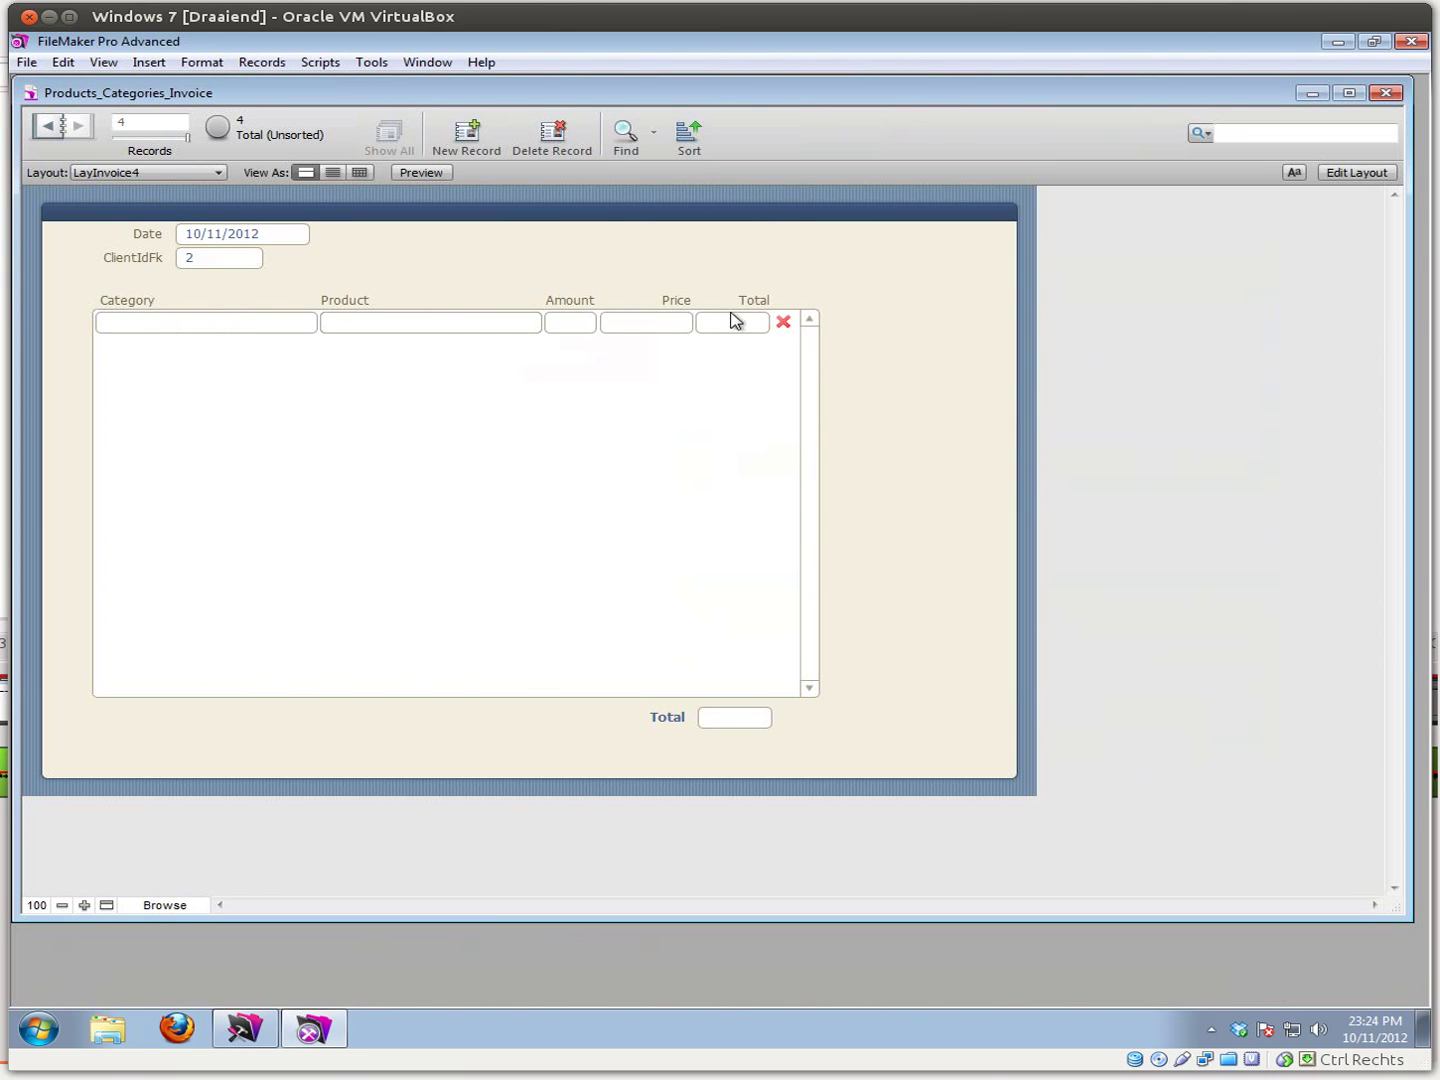
{"action": "left_click", "coordinate": [247, 327]}
{"action": "left_click", "coordinate": [299, 324]}
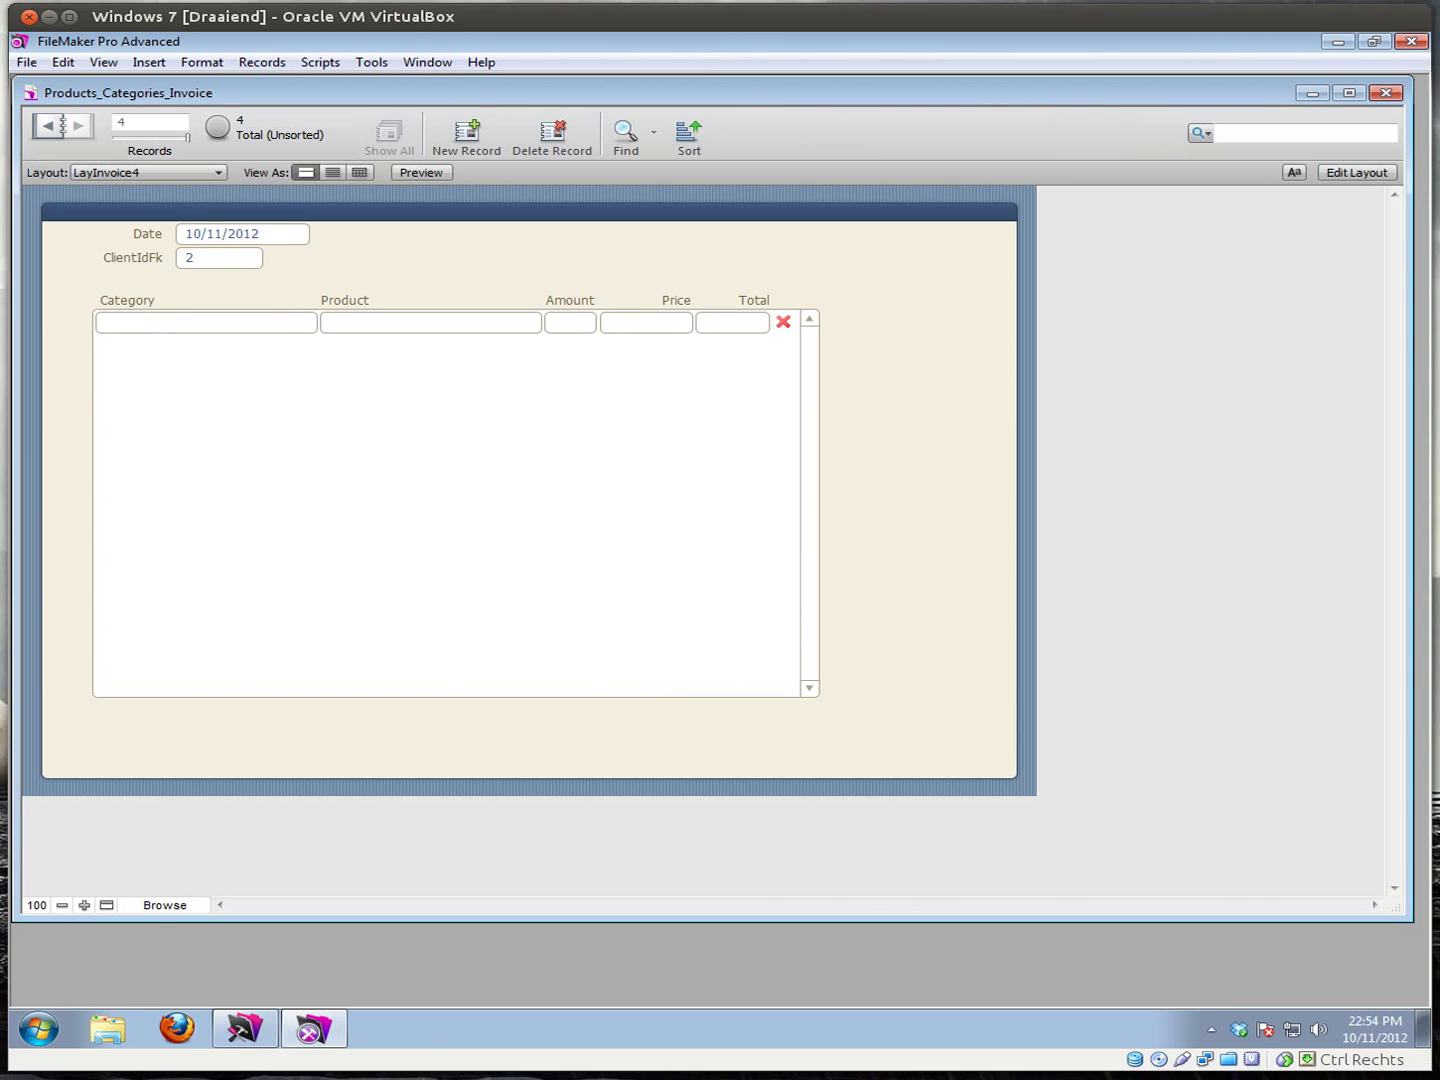
- Duplicate the portal's Total field below the portal as the LineItems summary field s_Sum_Total, with a label
{"action": "left_click", "coordinate": [1357, 174]}
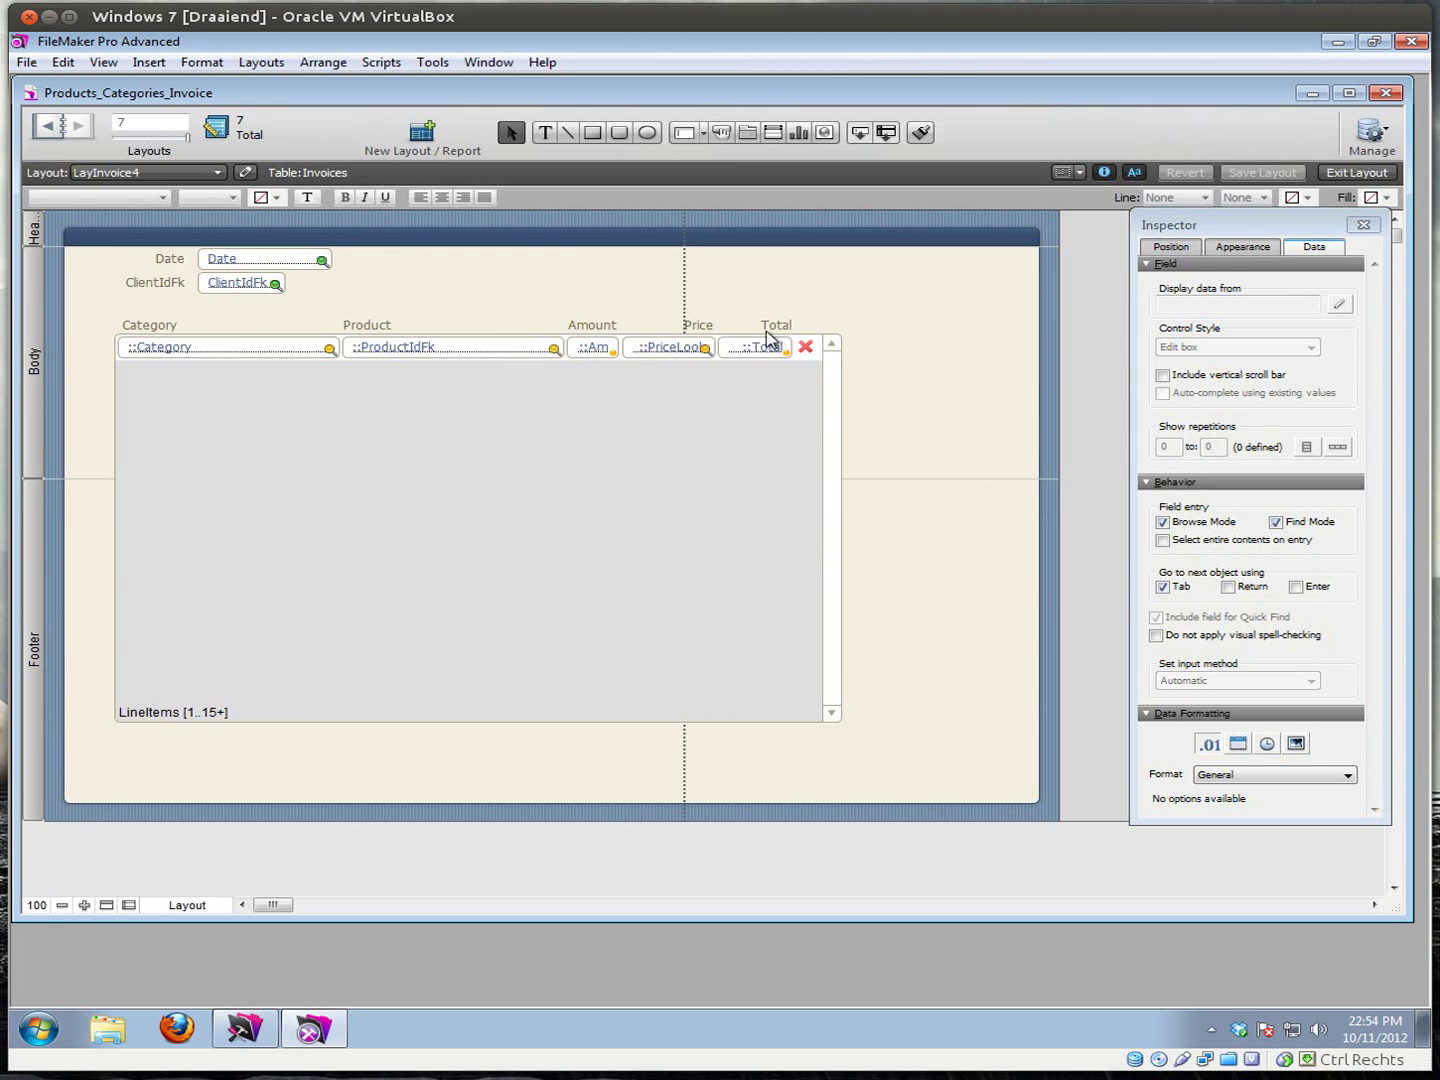
{"action": "left_click", "coordinate": [775, 344]}
{"action": "left_click_drag", "start_coordinate": [742, 348], "coordinate": [752, 751]}
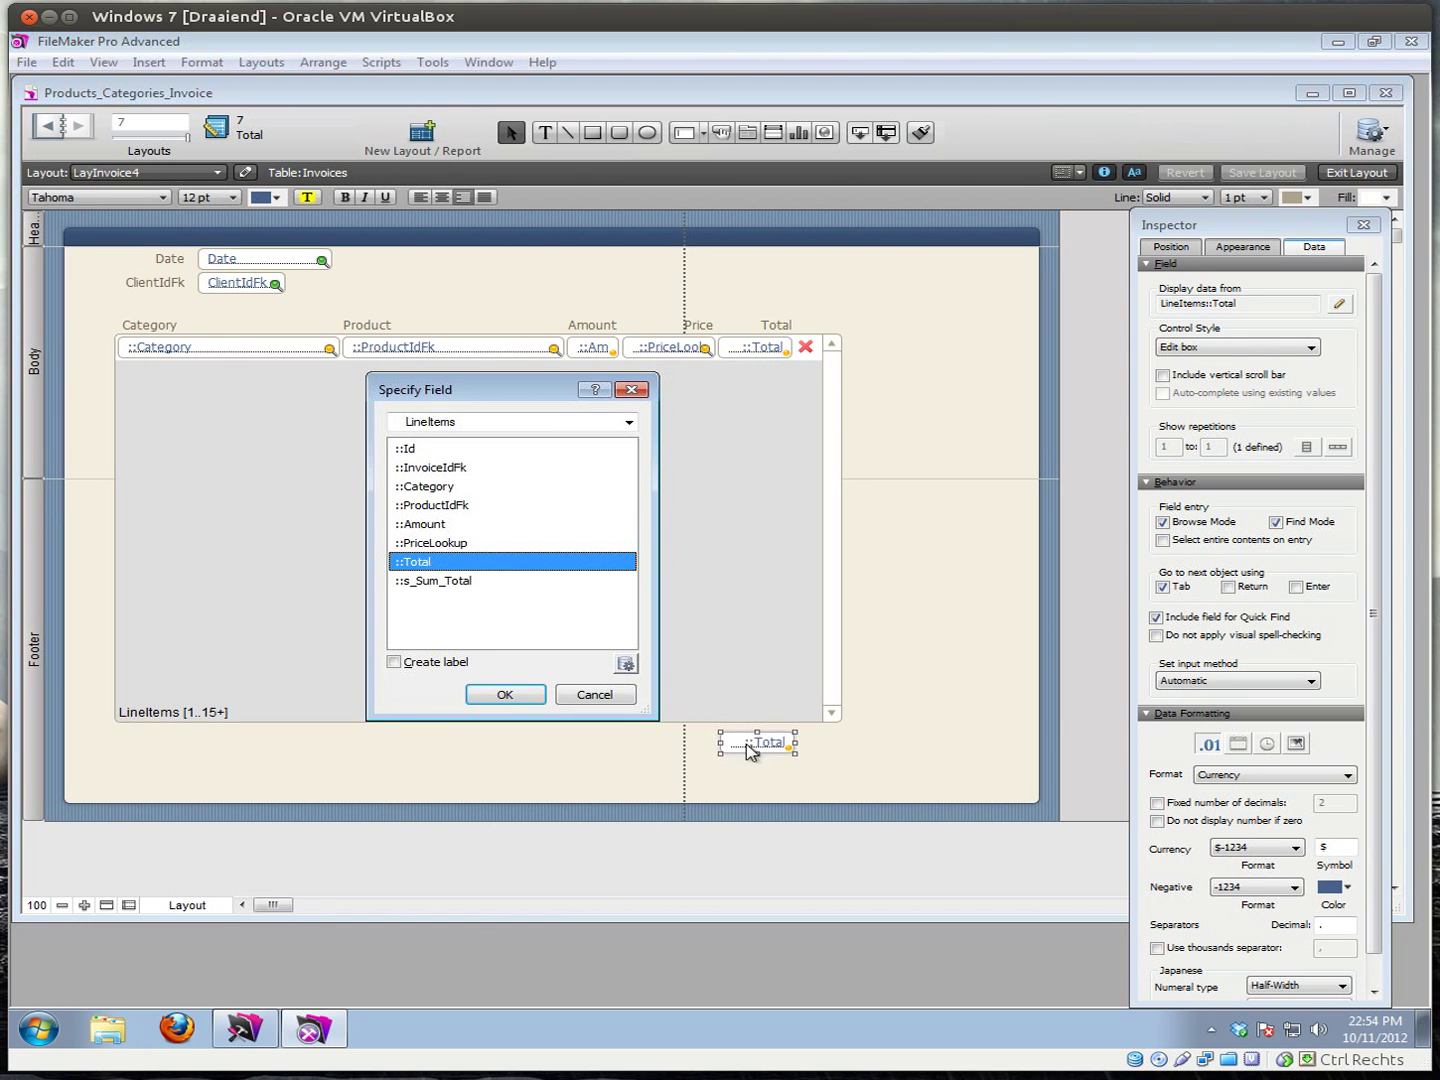
{"action": "left_click", "coordinate": [426, 581]}
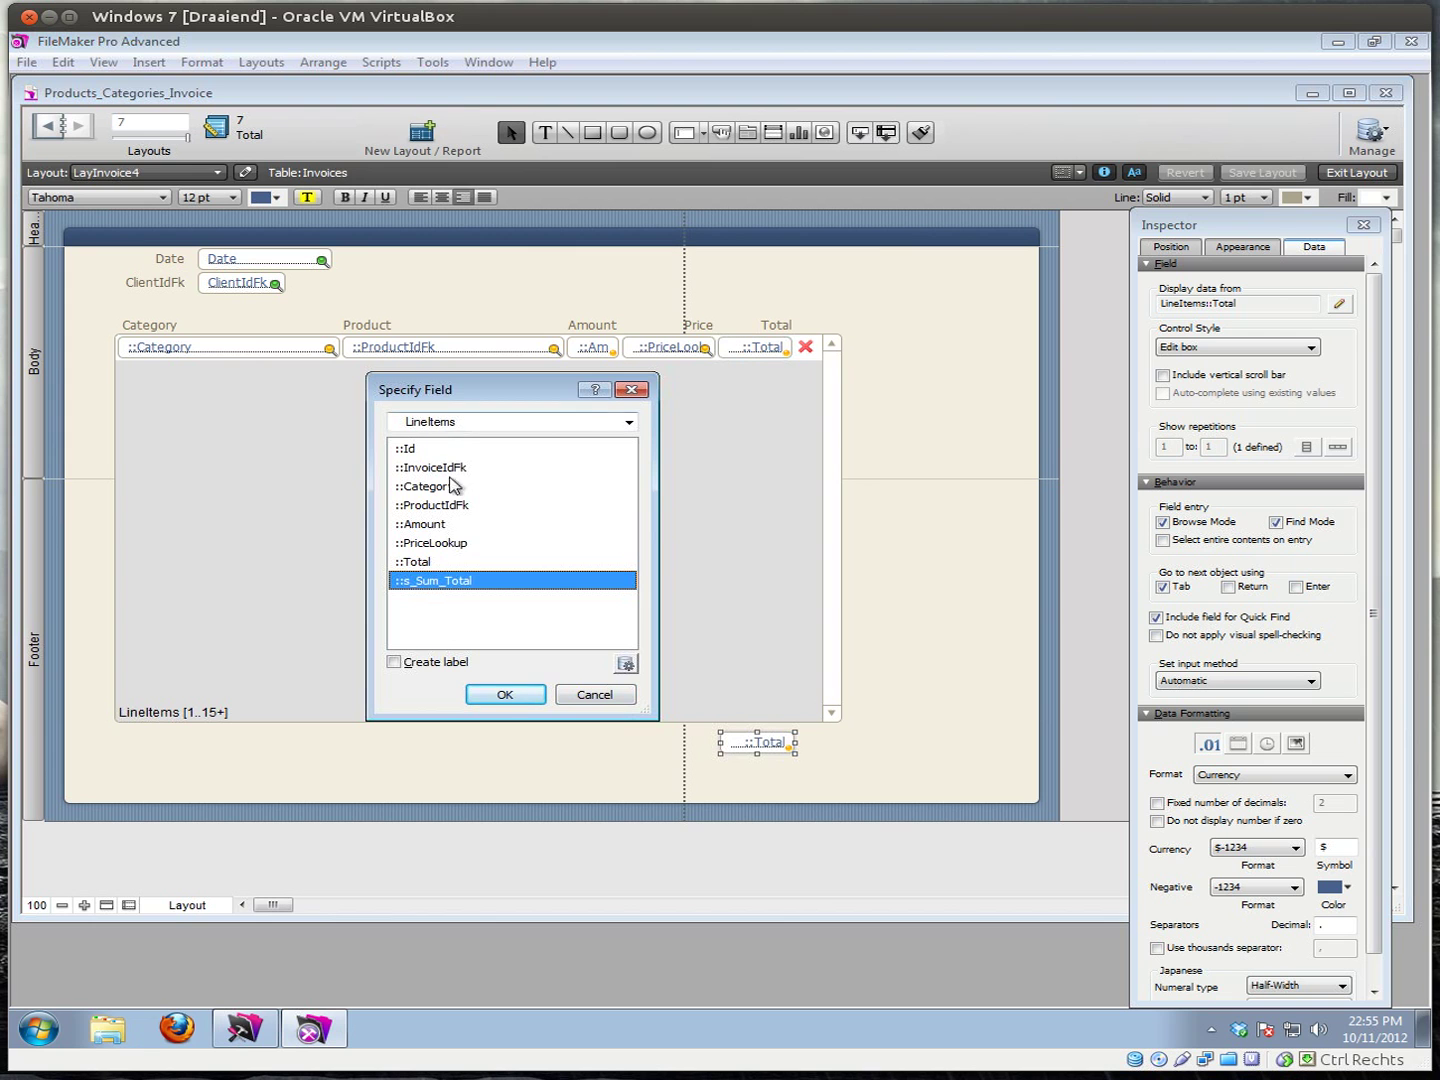
{"action": "left_click", "coordinate": [418, 662]}
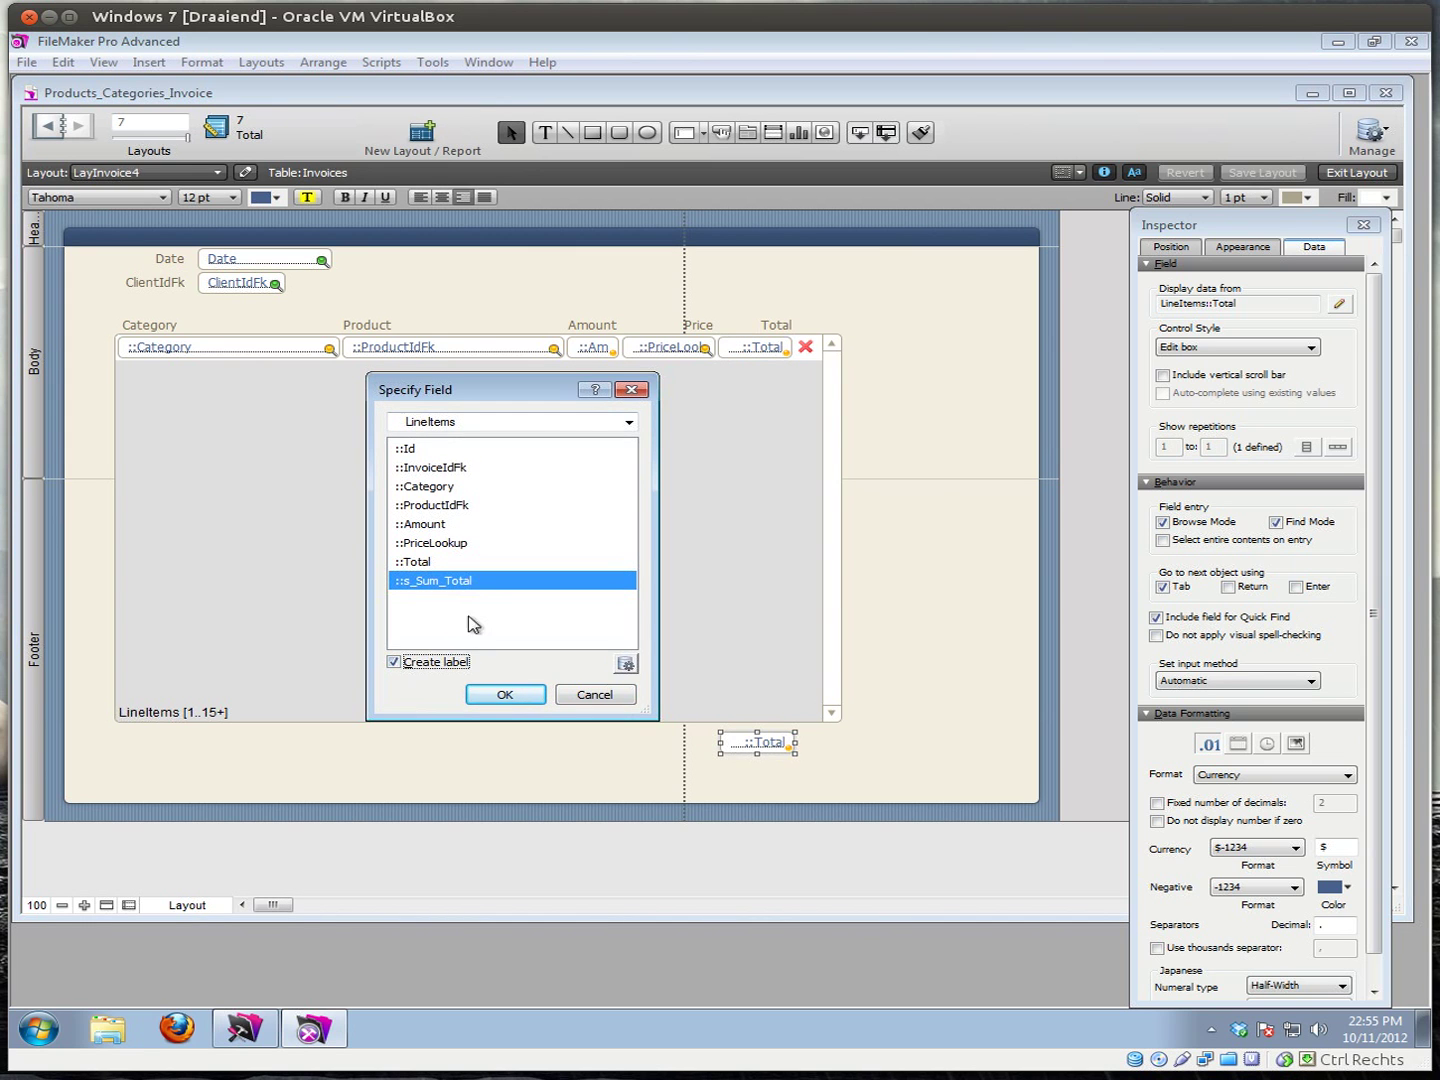
{"action": "left_click", "coordinate": [505, 694]}
- Shorten the summary field's label to Total, make label and field bold, and save the layout by returning to record view
{"action": "double_click", "coordinate": [667, 743]}
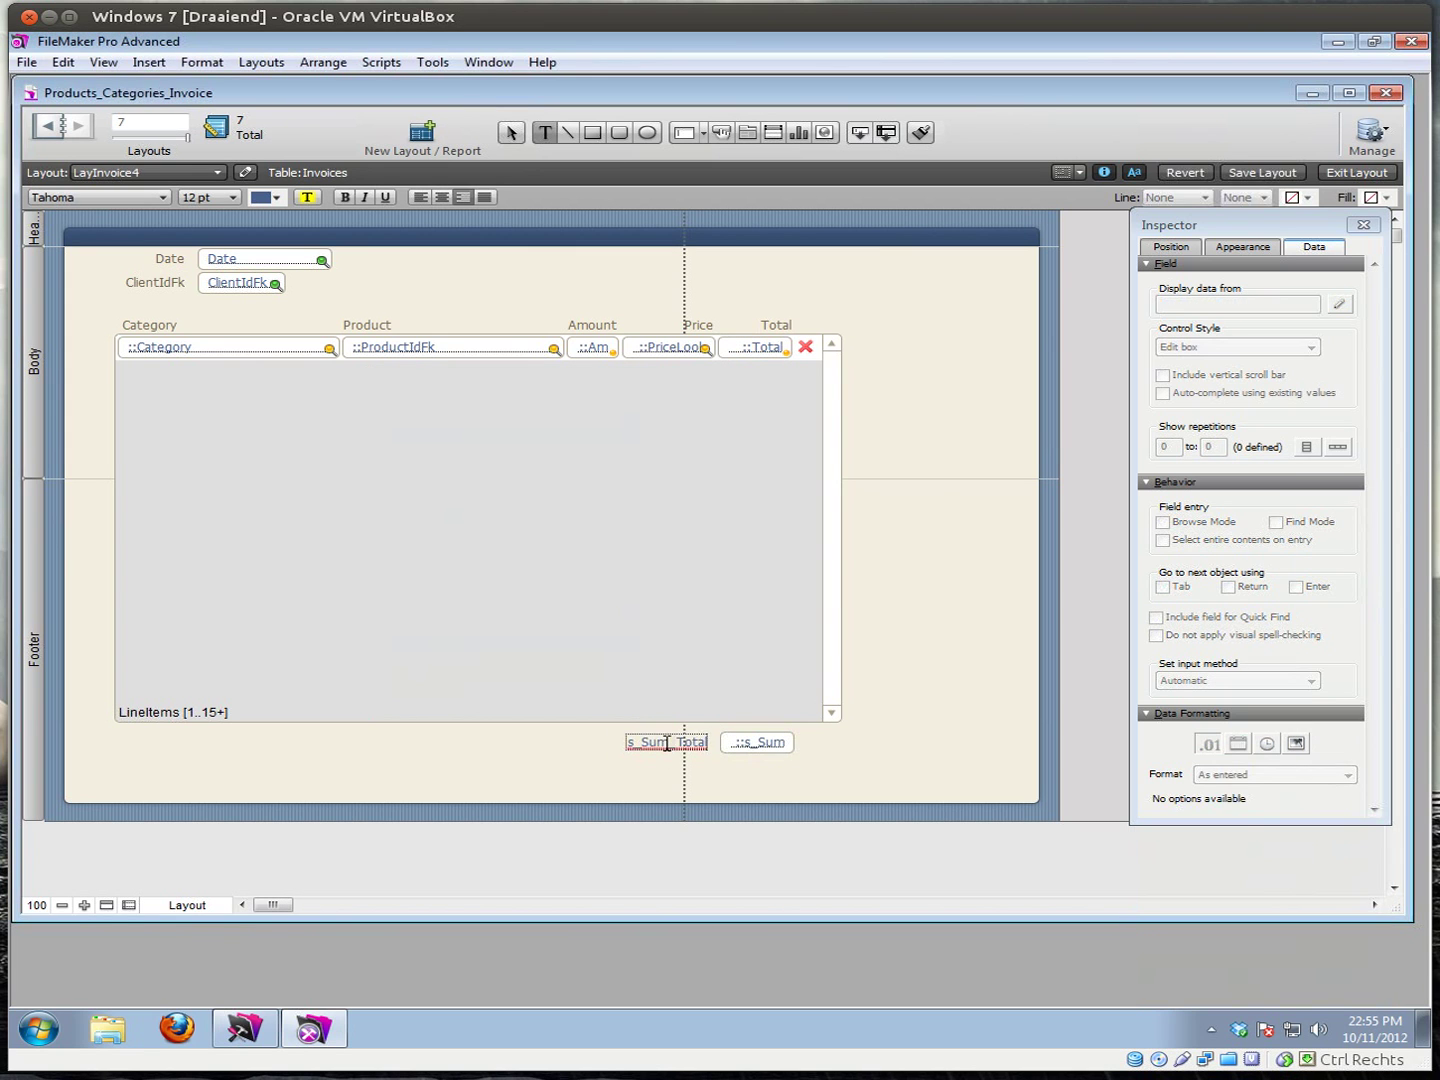
{"action": "key", "text": "ctrl+a"}
{"action": "key", "text": "BackSpace"}
{"action": "key", "text": "Escape"}
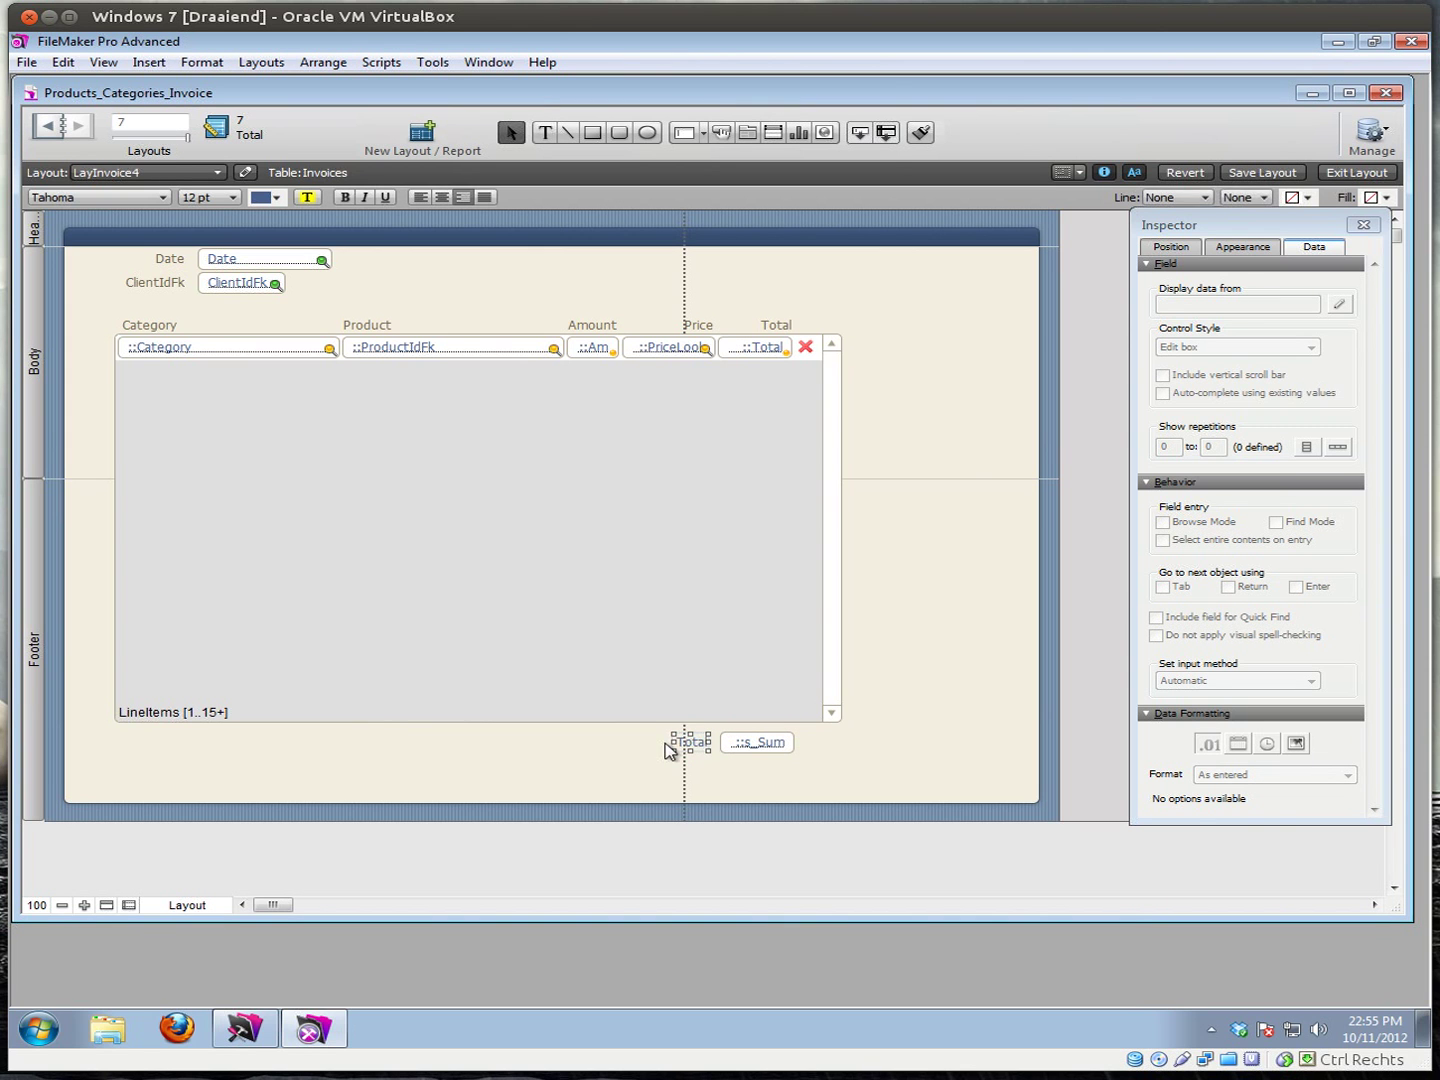
{"action": "left_click_drag", "start_coordinate": [648, 772], "coordinate": [822, 735]}
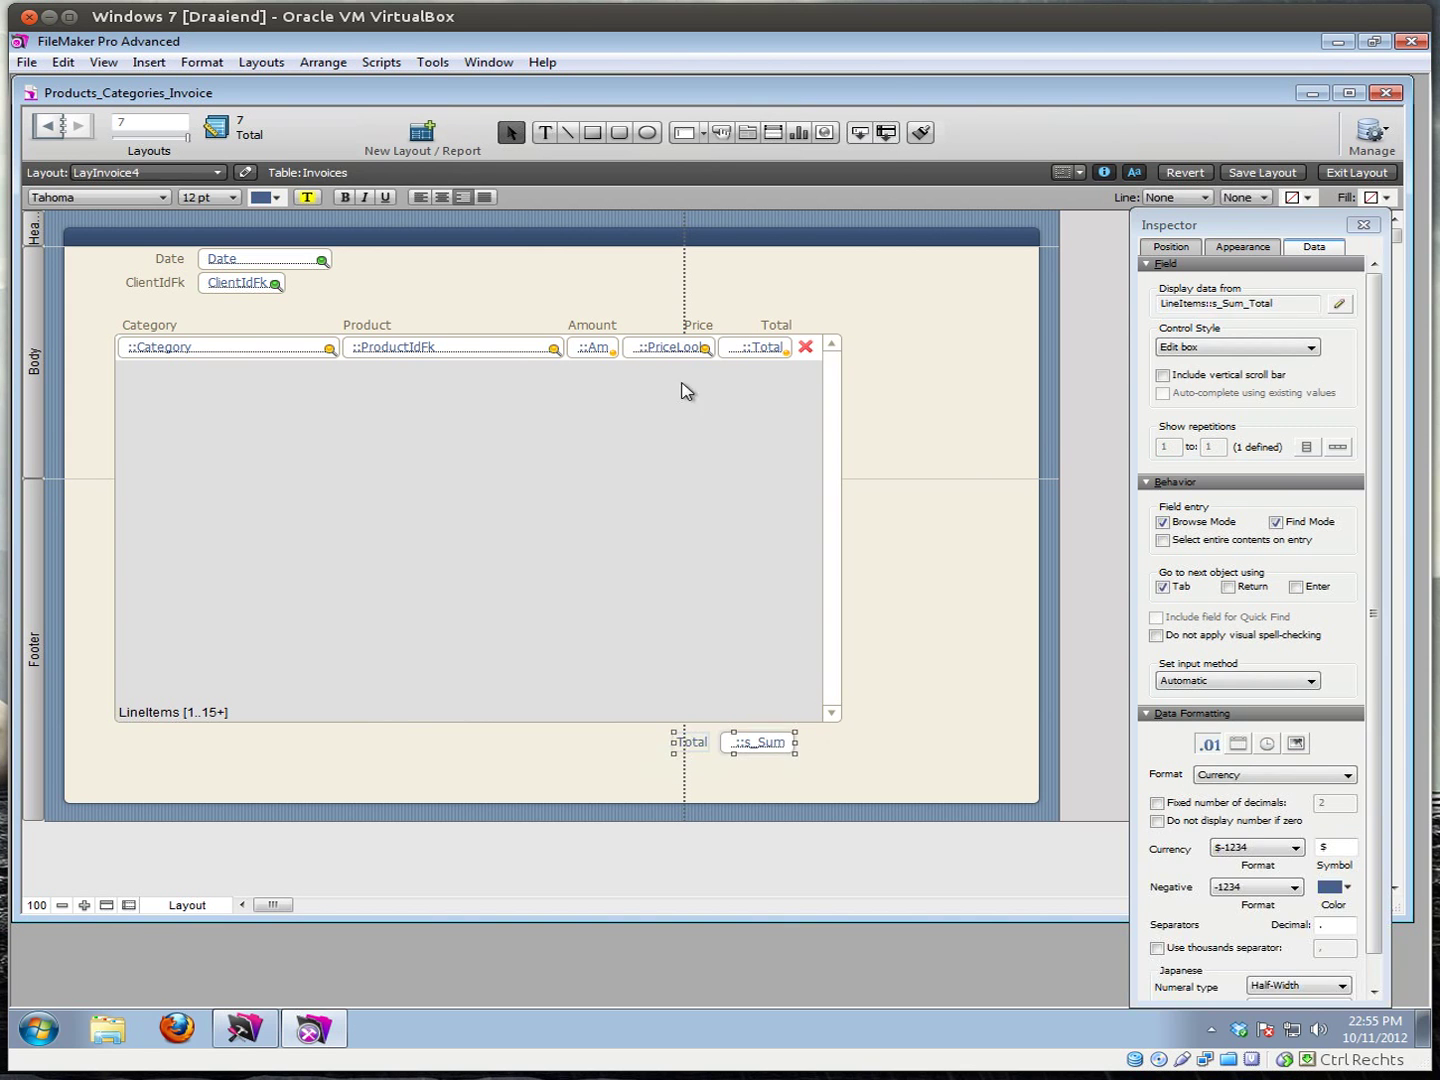
{"action": "left_click", "coordinate": [345, 197]}
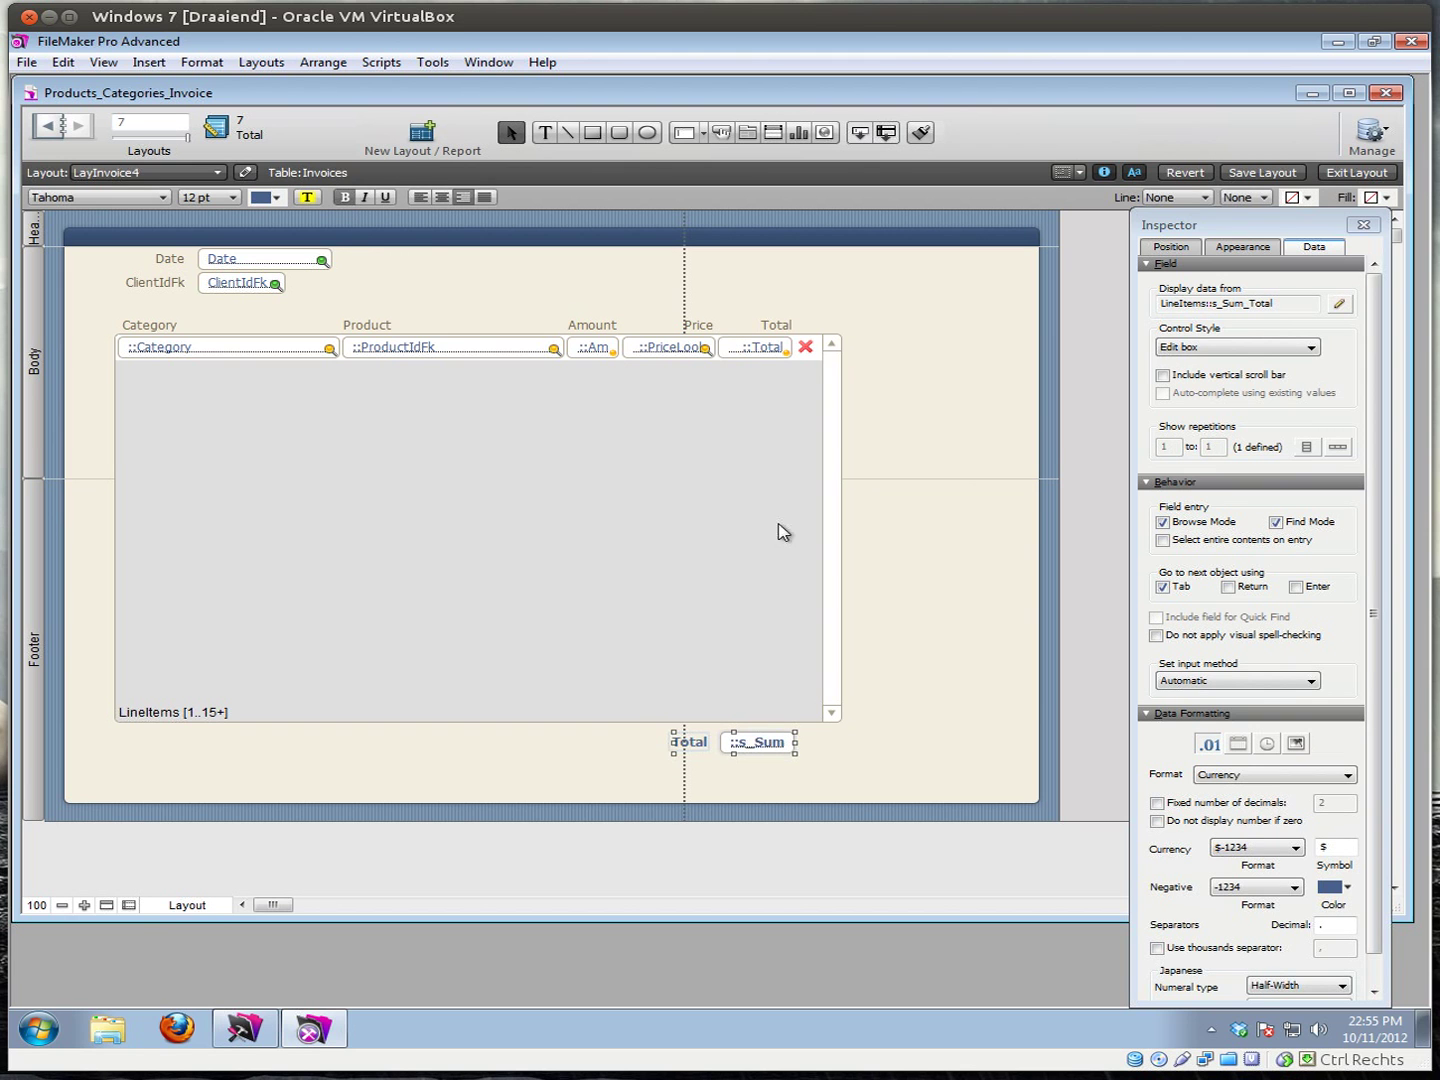
{"action": "left_click", "coordinate": [964, 534]}
{"action": "key", "text": "ctrl+b"}
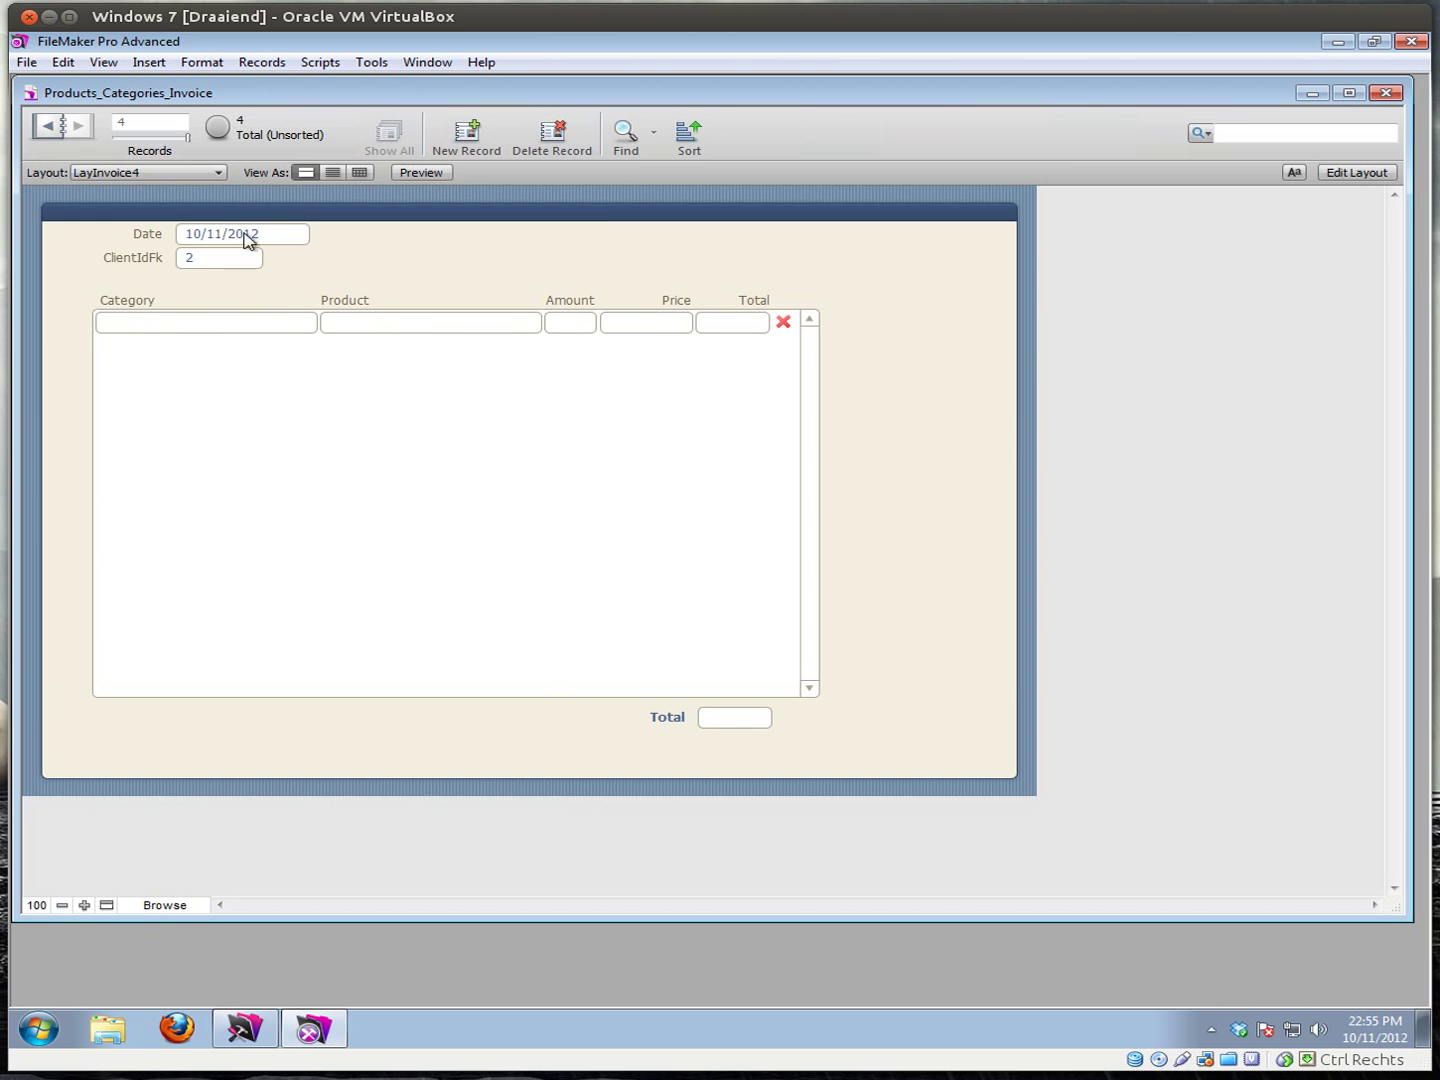
- Format the portal's Category field as a drop-down list and open the value list definitions
{"action": "left_click", "coordinate": [208, 321]}
{"action": "left_click", "coordinate": [1378, 173]}
{"action": "left_click", "coordinate": [290, 352]}
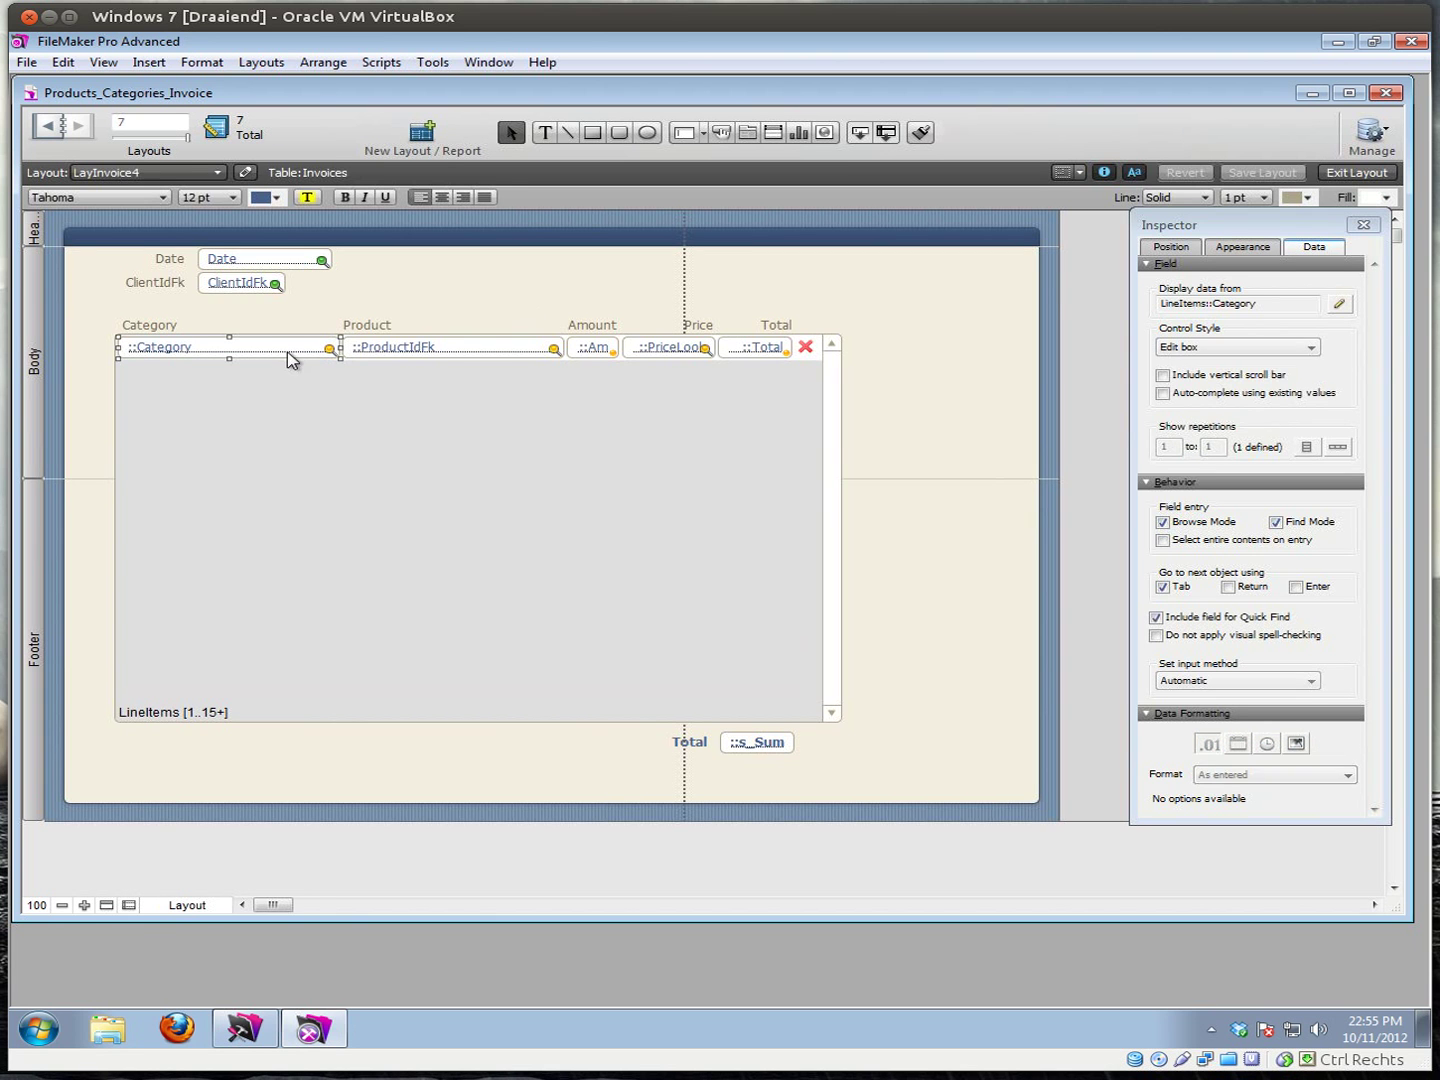
{"action": "left_click", "coordinate": [1309, 346]}
{"action": "left_click", "coordinate": [1221, 373]}
{"action": "left_click", "coordinate": [1338, 380]}
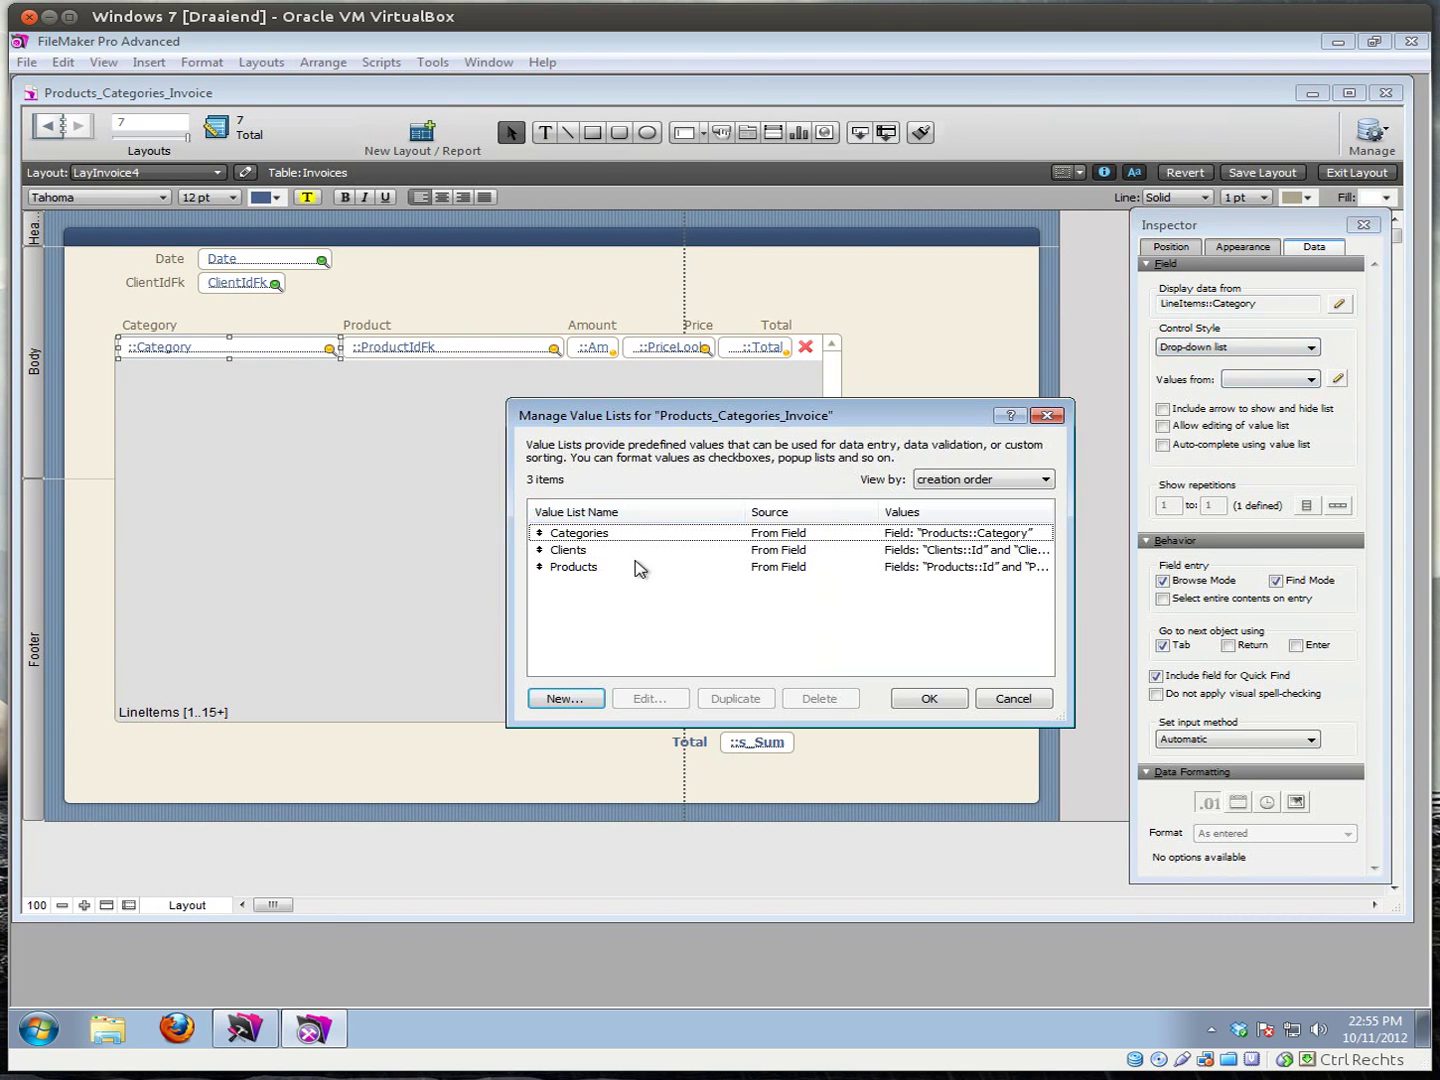
- Check that the Categories value list uses all values from Products::Category, and assign it to the Category field
{"action": "left_click", "coordinate": [572, 533]}
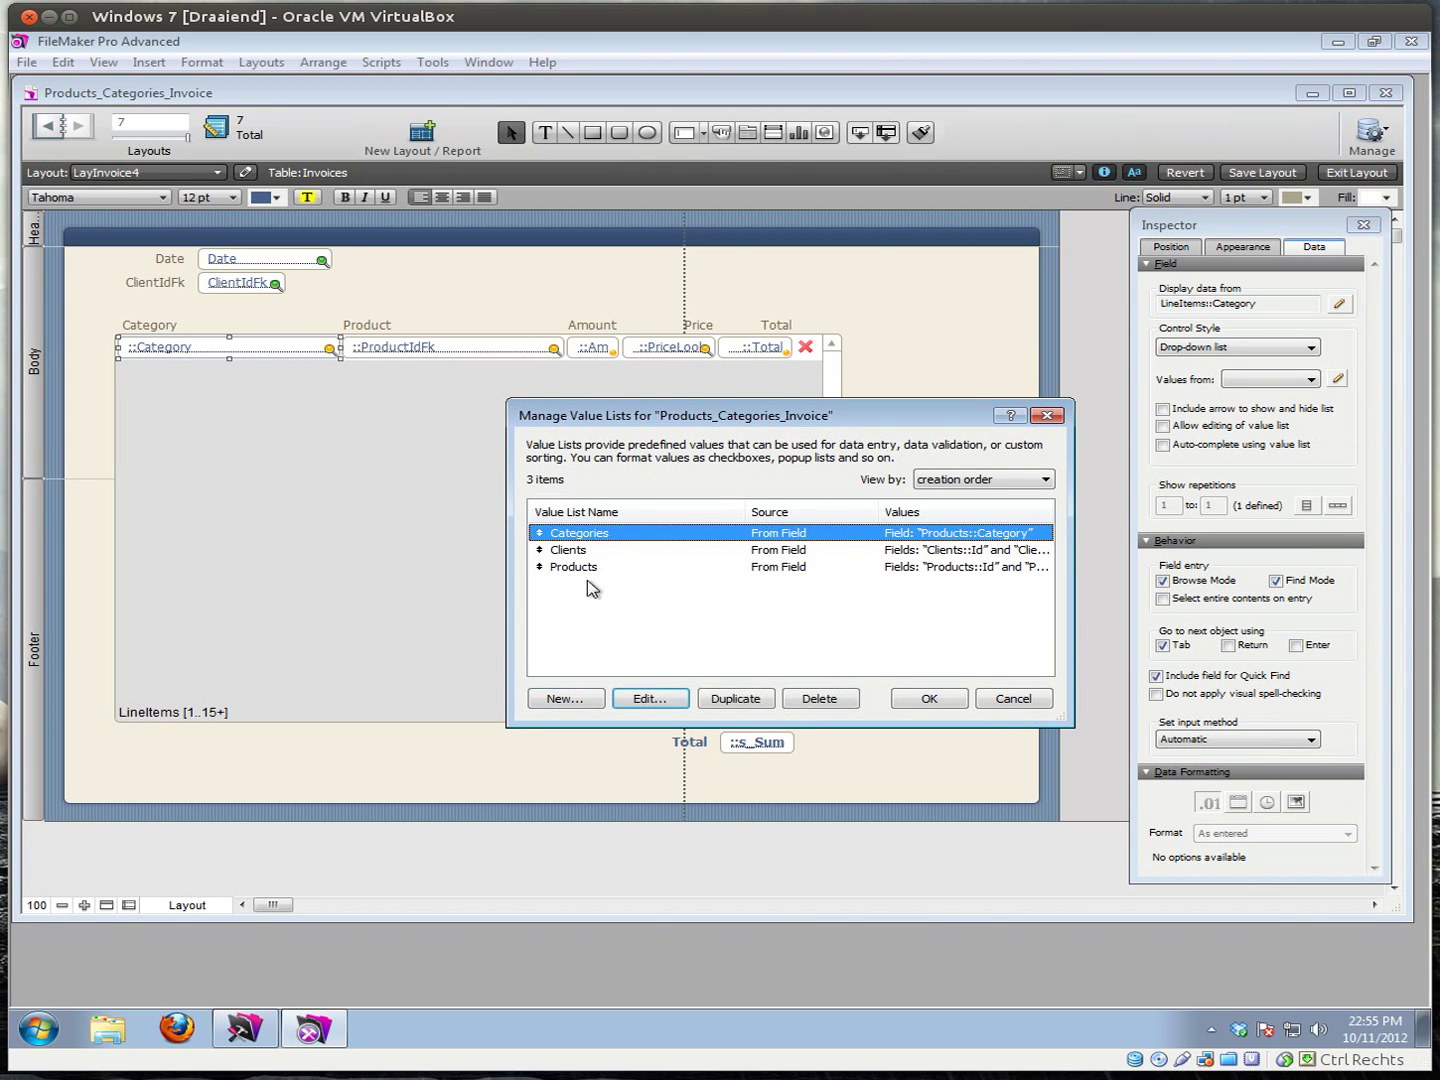
{"action": "left_click", "coordinate": [650, 699]}
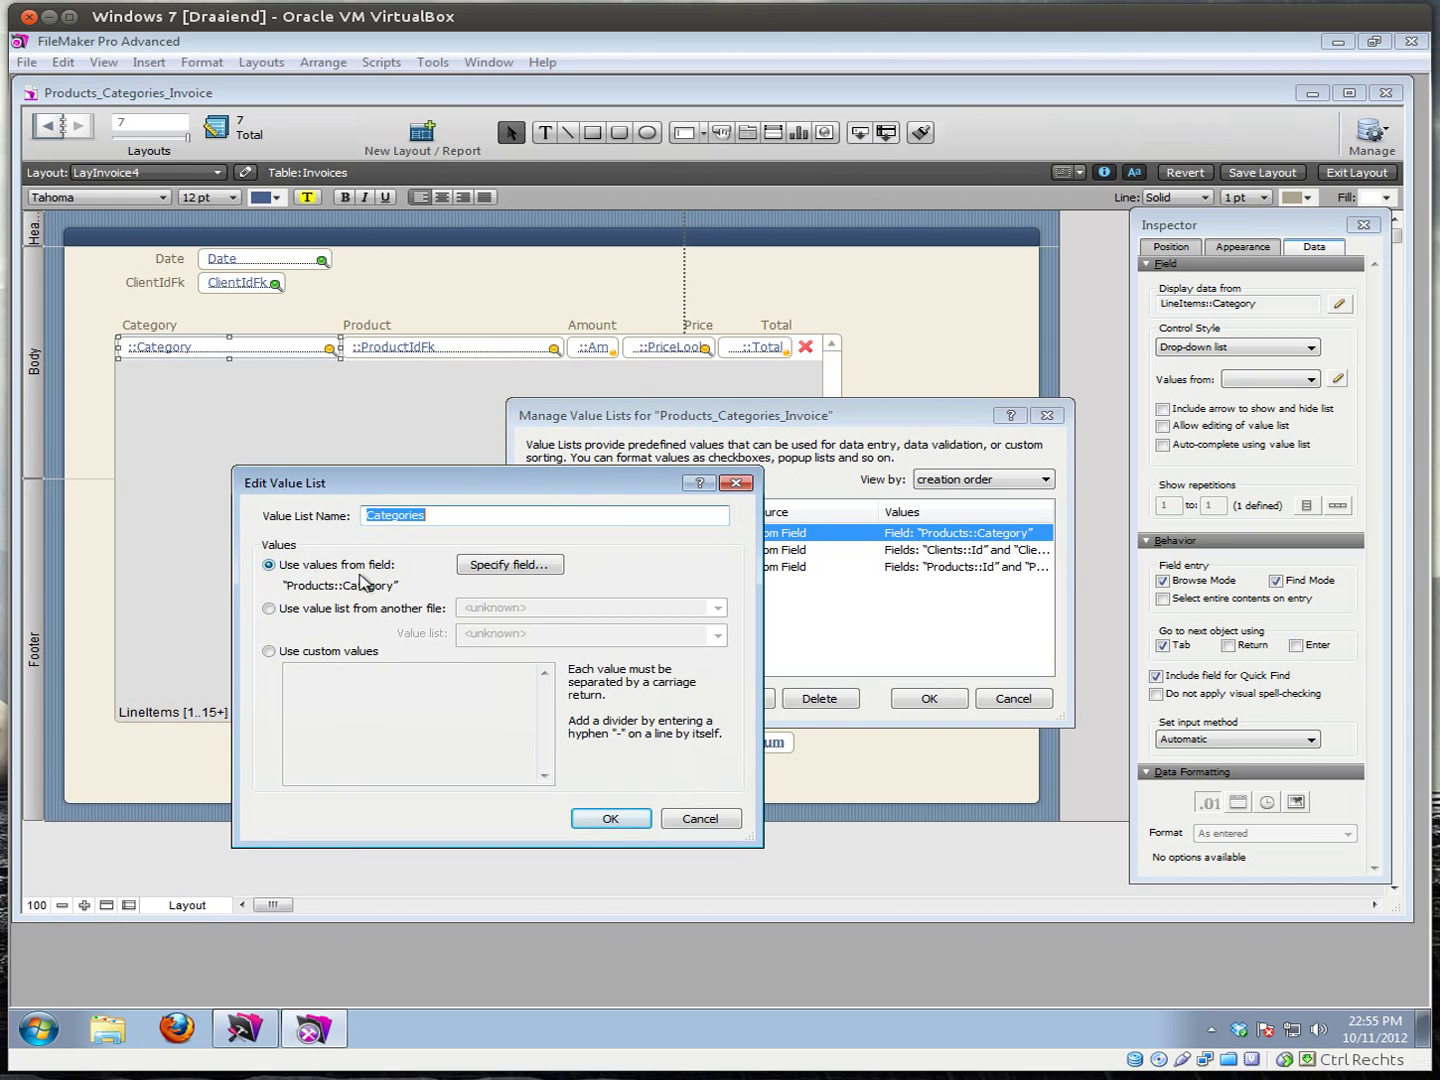
{"action": "left_click", "coordinate": [509, 565]}
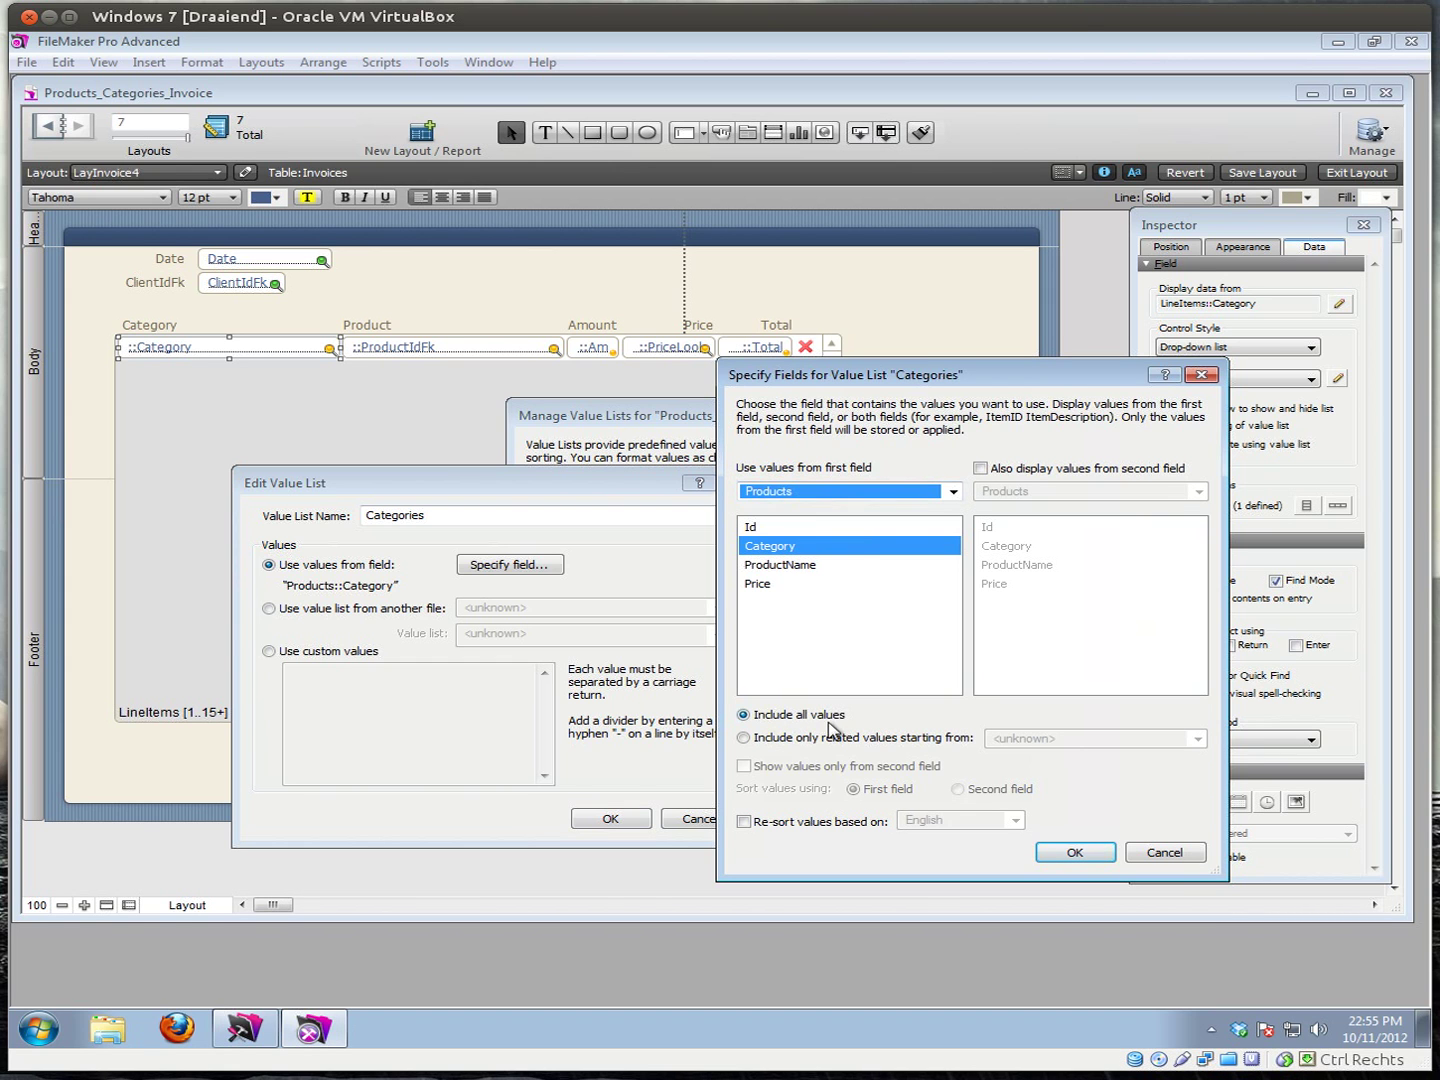
{"action": "left_click", "coordinate": [1072, 851]}
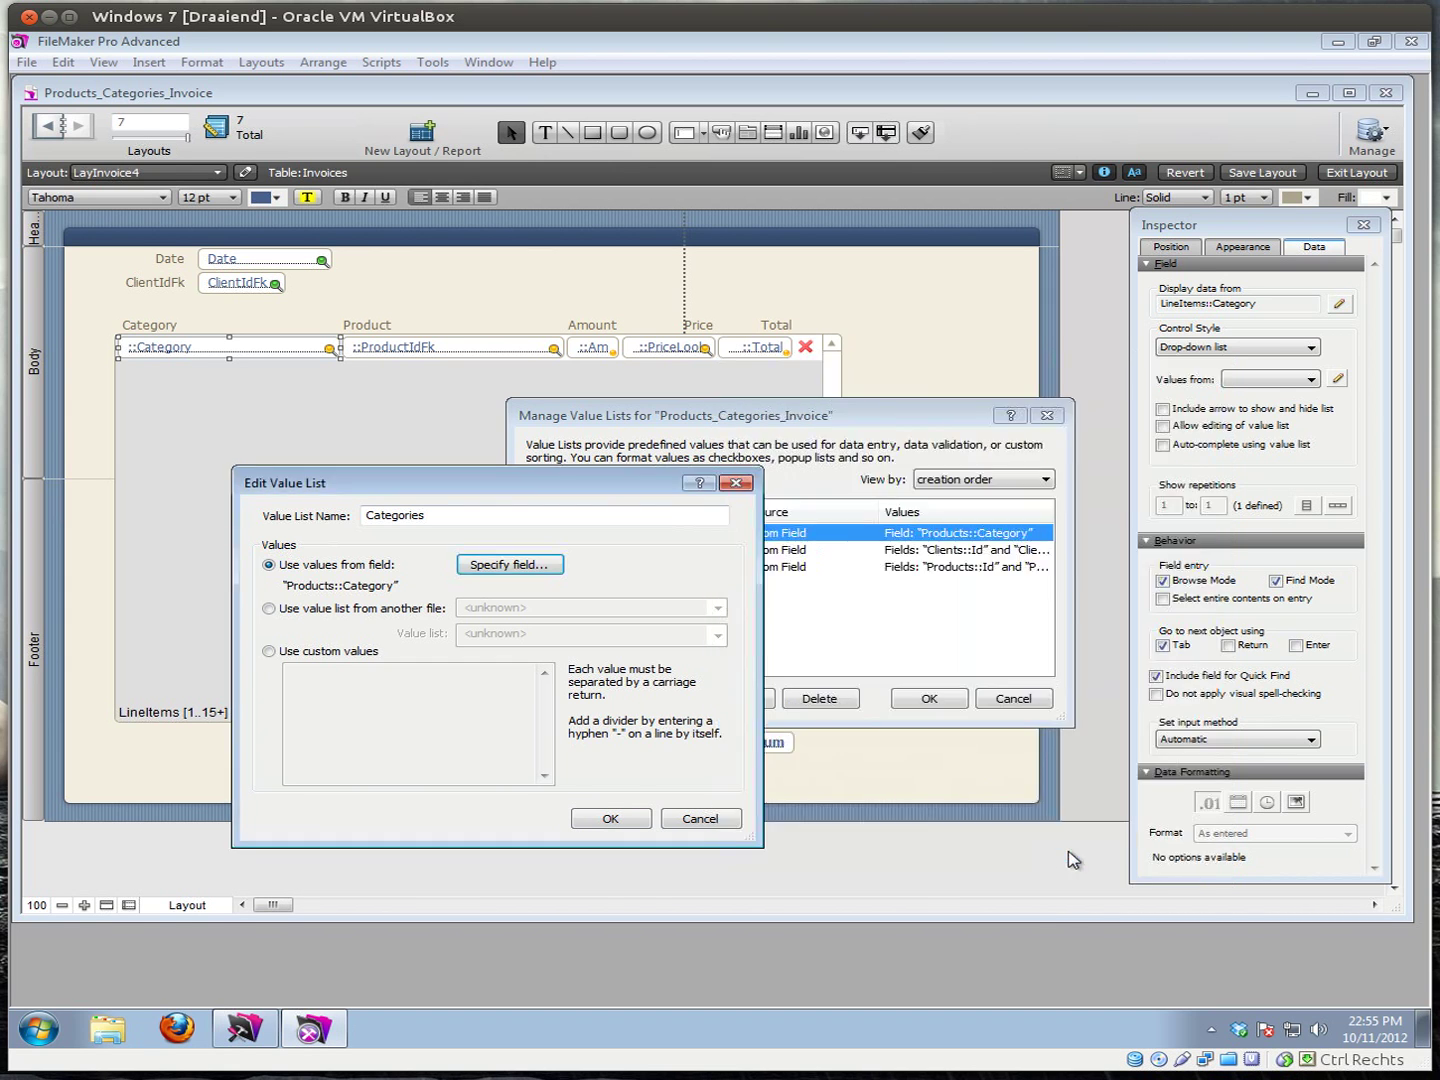
{"action": "left_click", "coordinate": [640, 820]}
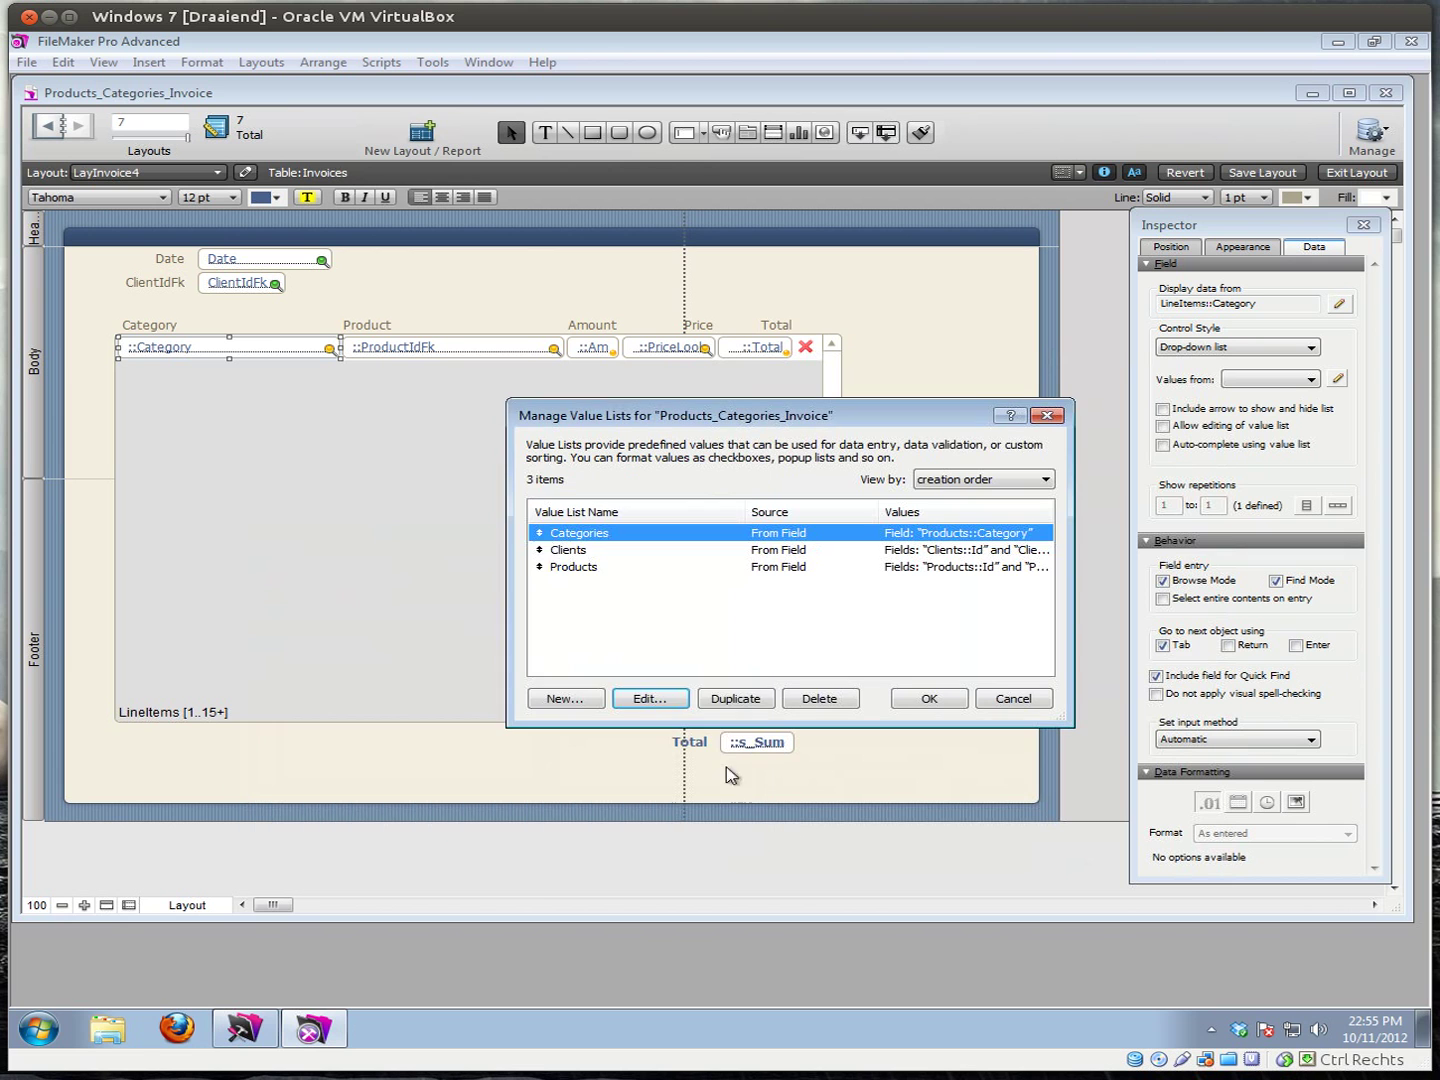
{"action": "left_click", "coordinate": [929, 698]}
- Test the Category drop-down with record data by choosing Accesories on the first line, changing it to Parts, and committing the record
{"action": "left_click", "coordinate": [1375, 175]}
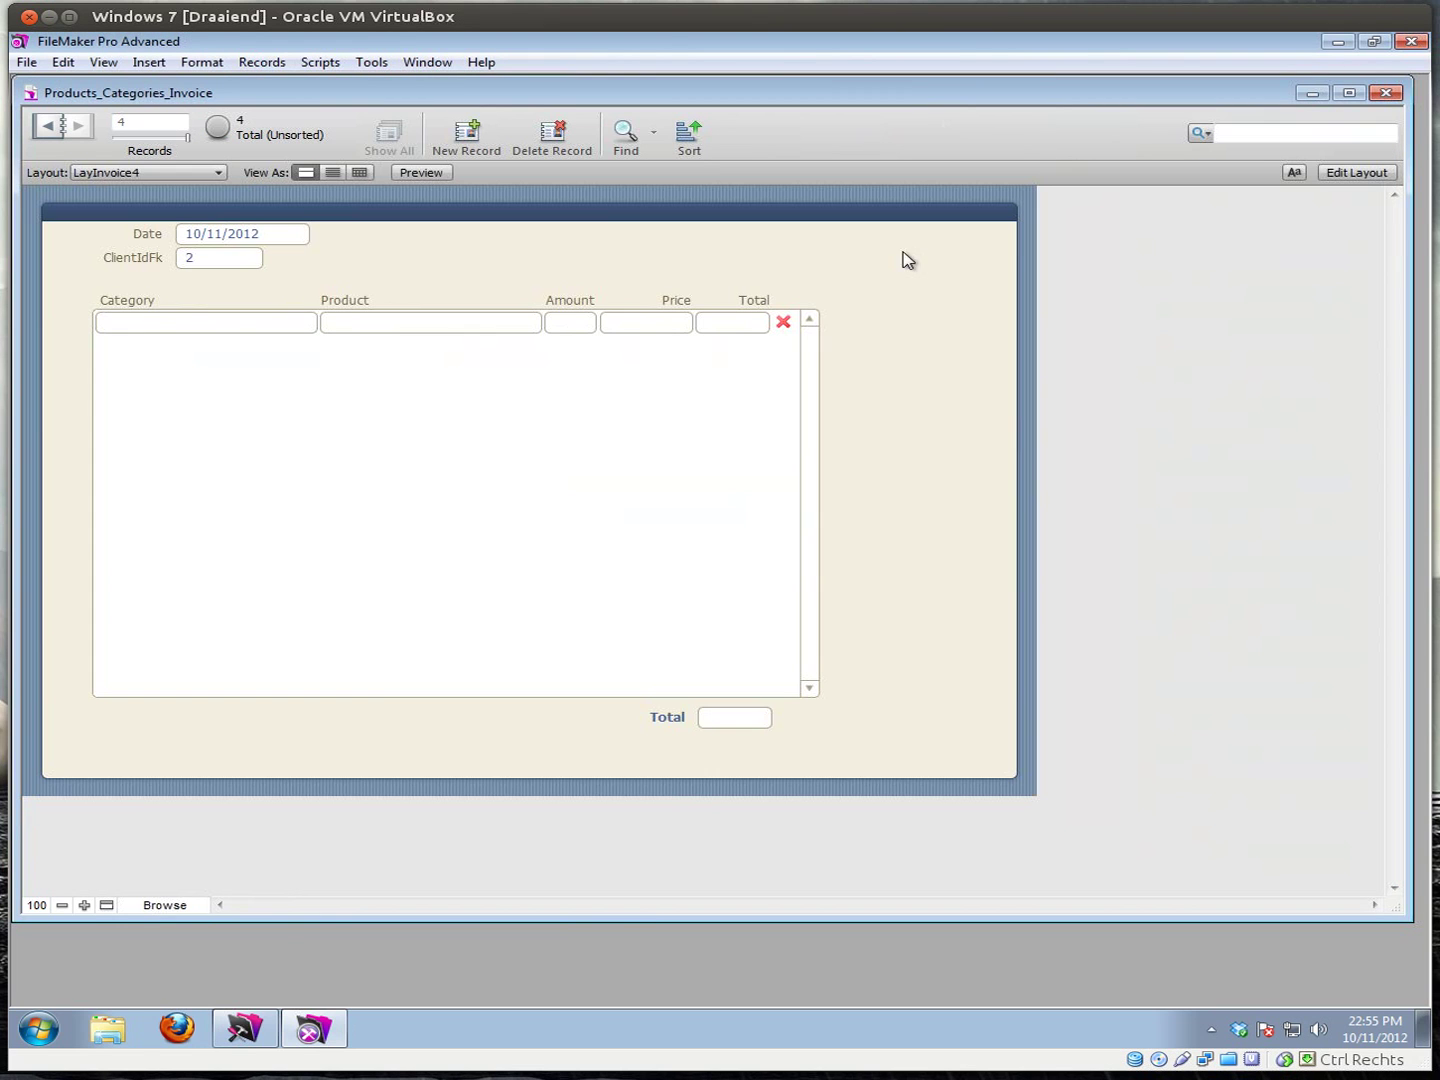
{"action": "left_click", "coordinate": [140, 329]}
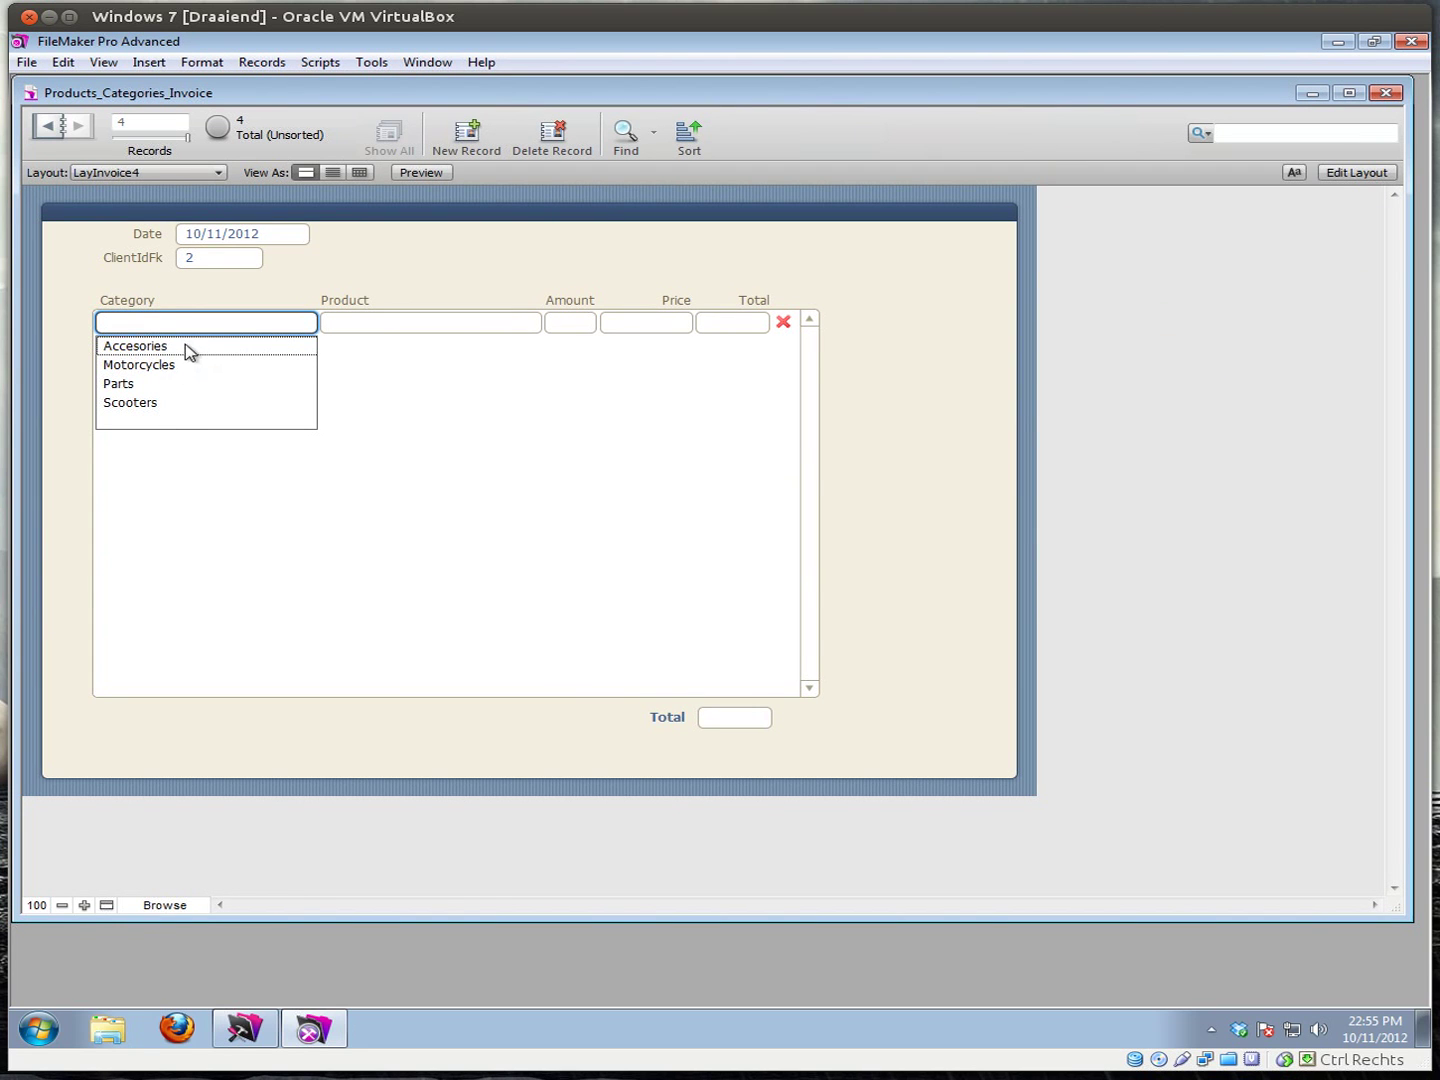
{"action": "left_click", "coordinate": [195, 347]}
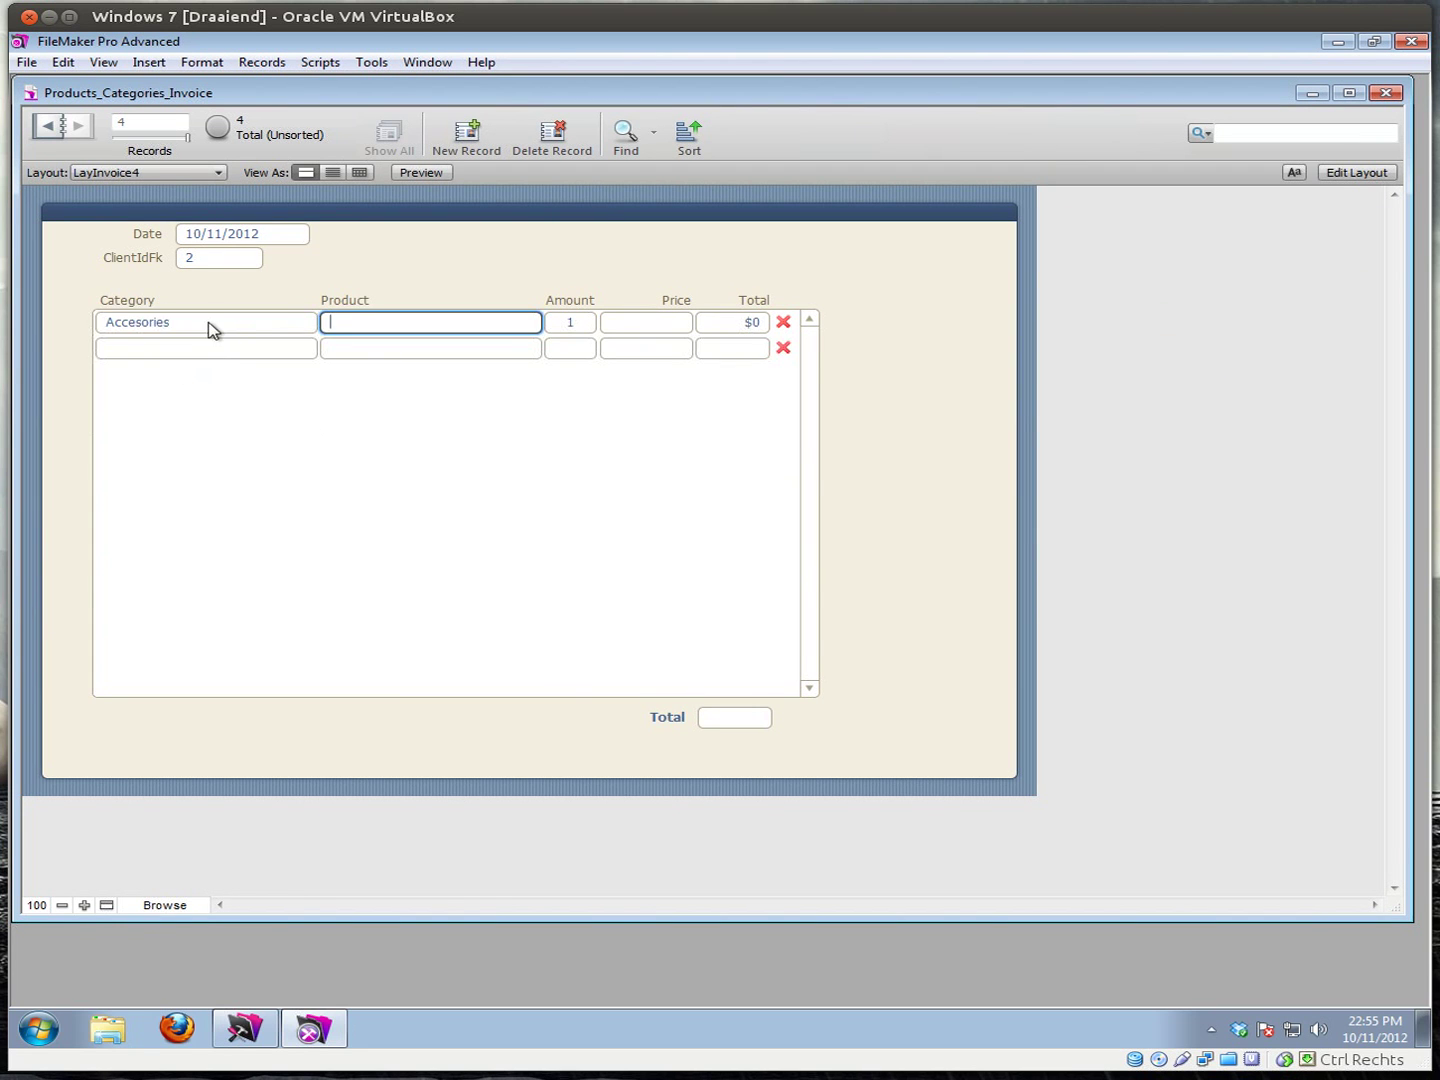
{"action": "left_click", "coordinate": [212, 326]}
{"action": "left_click", "coordinate": [160, 384]}
{"action": "left_click", "coordinate": [385, 293]}
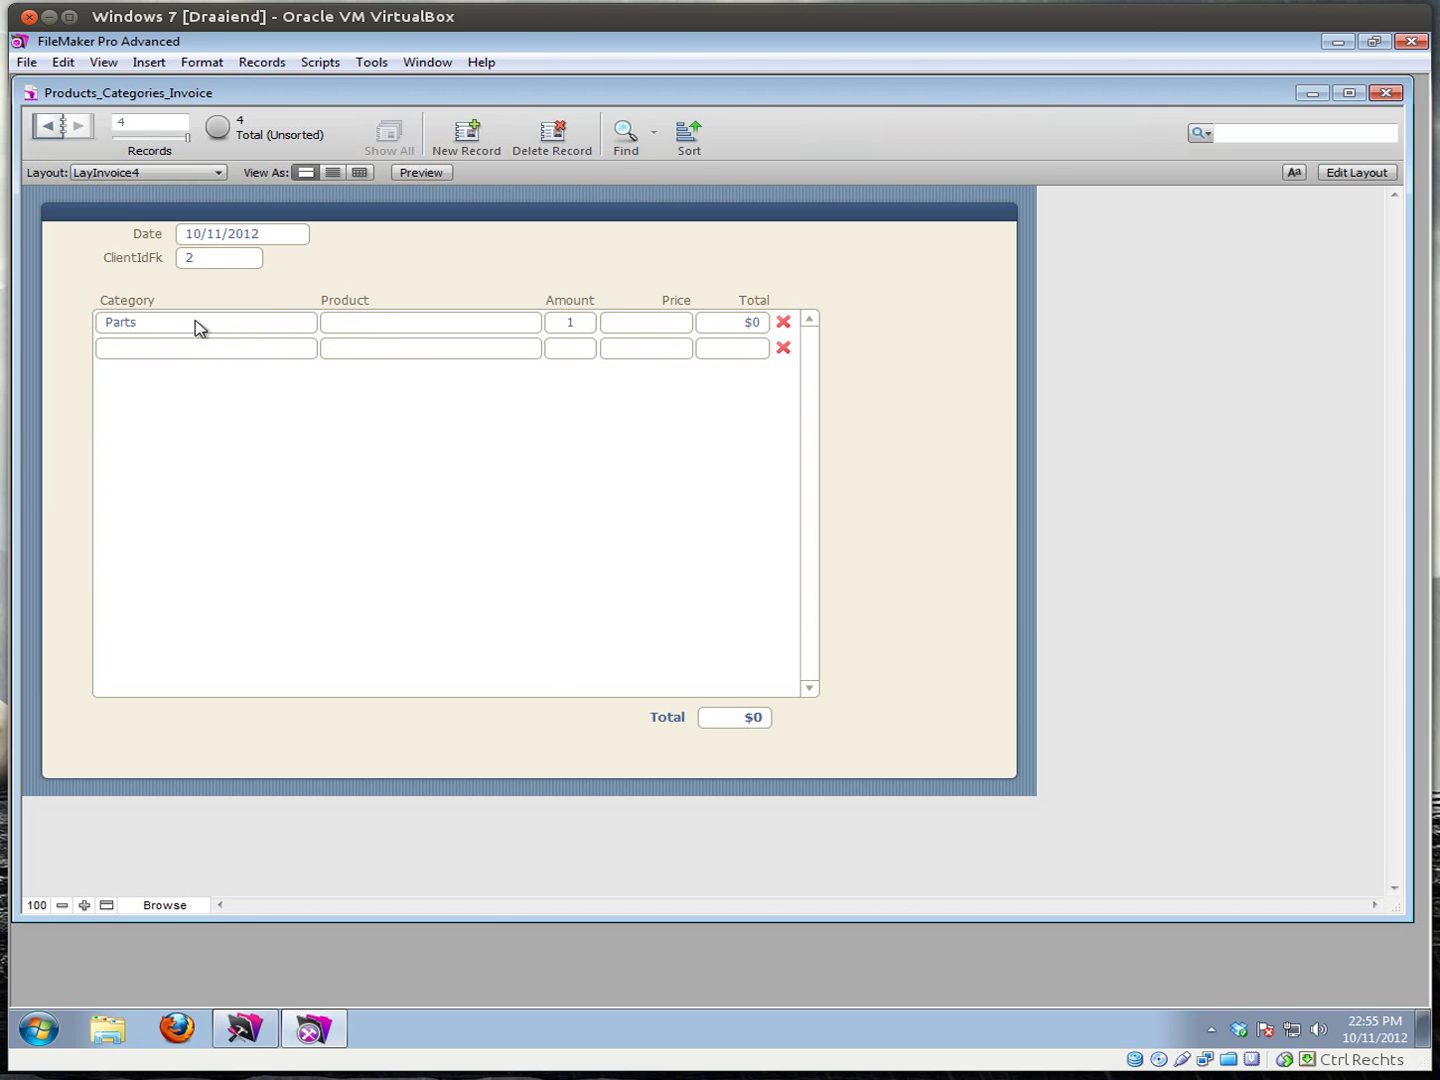
- Open the relationships graph and duplicate the Products table occurrence, placing the copy below the original
{"action": "left_click", "coordinate": [349, 321]}
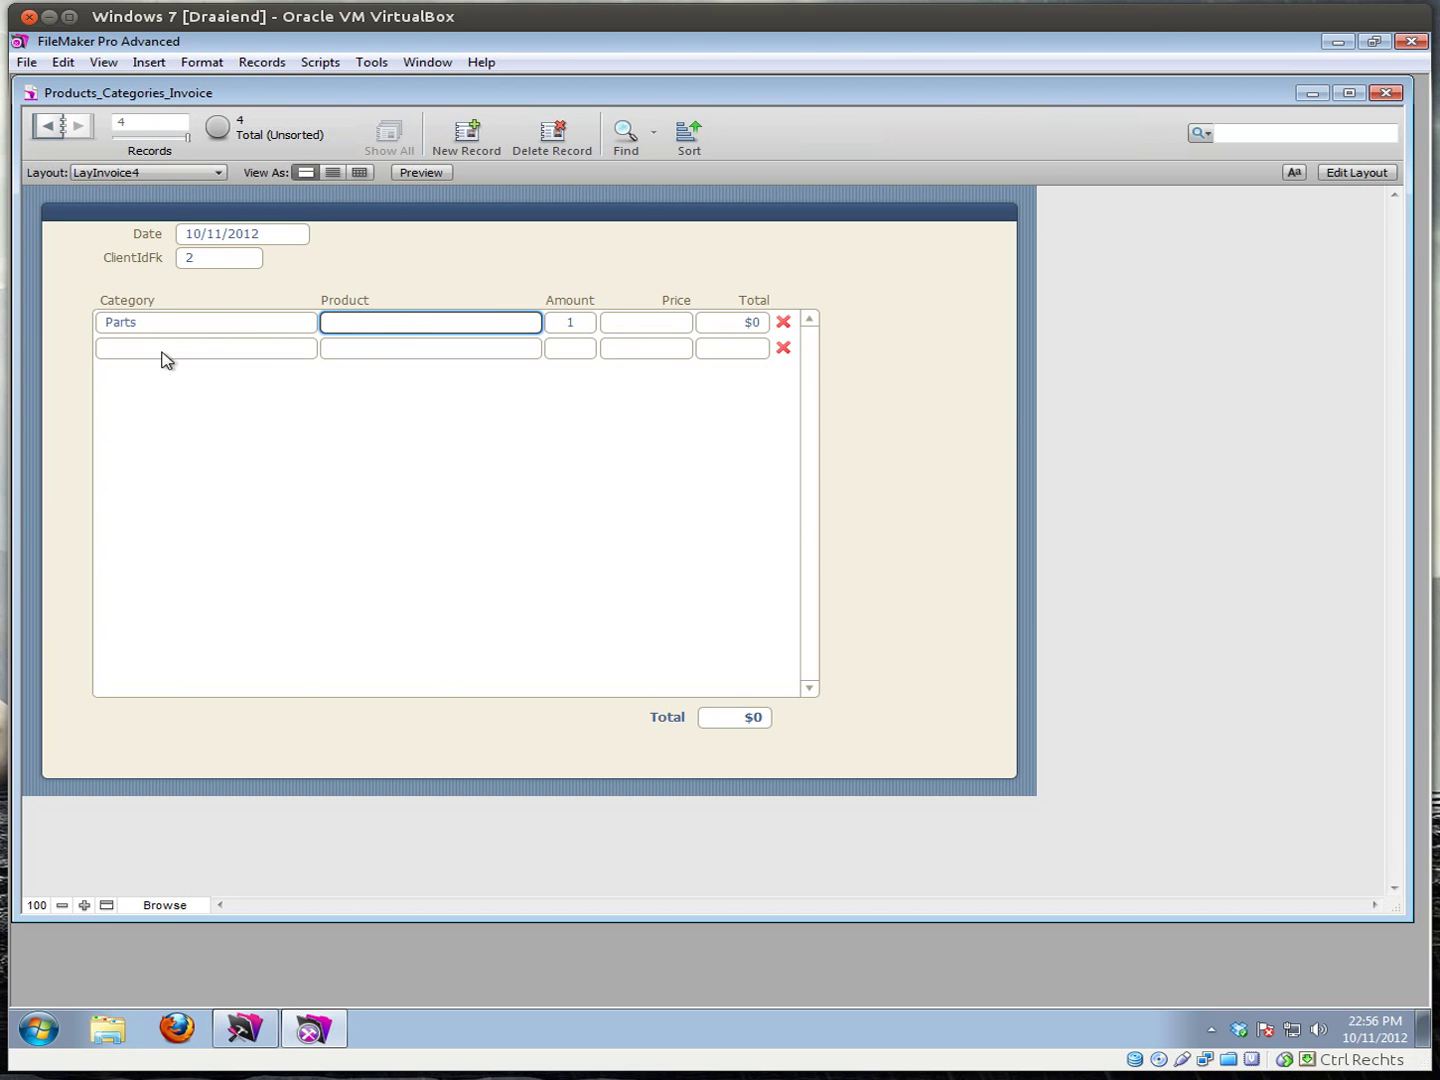
{"action": "left_click", "coordinate": [31, 64]}
{"action": "mouse_move", "coordinate": [220, 240]}
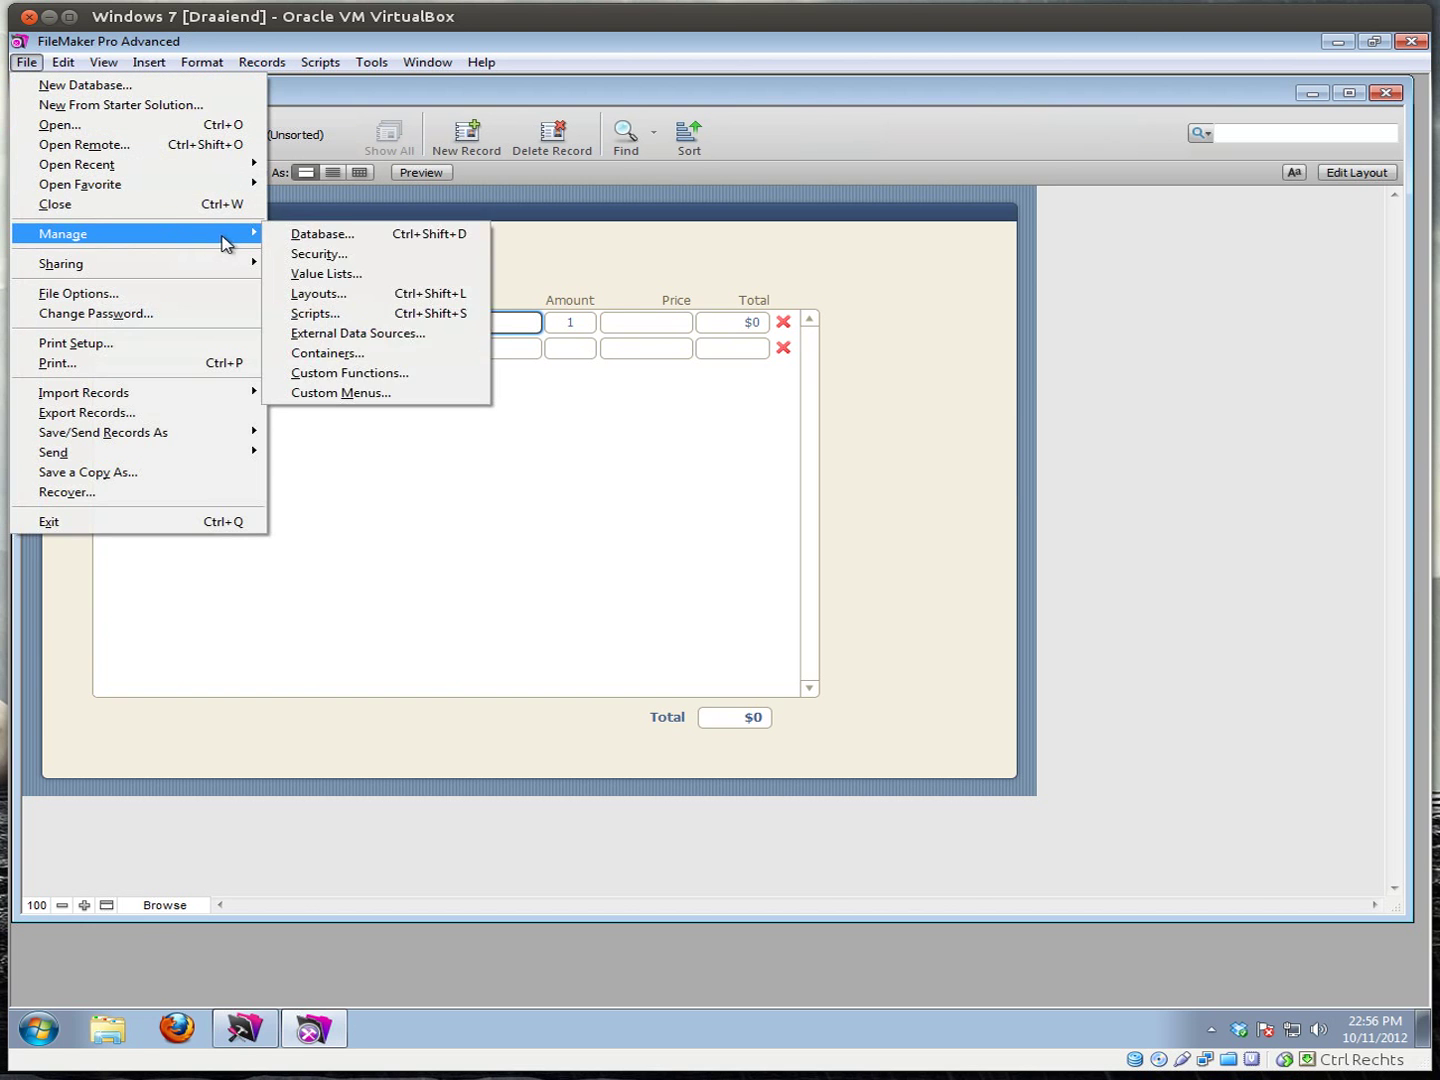
{"action": "left_click", "coordinate": [321, 234]}
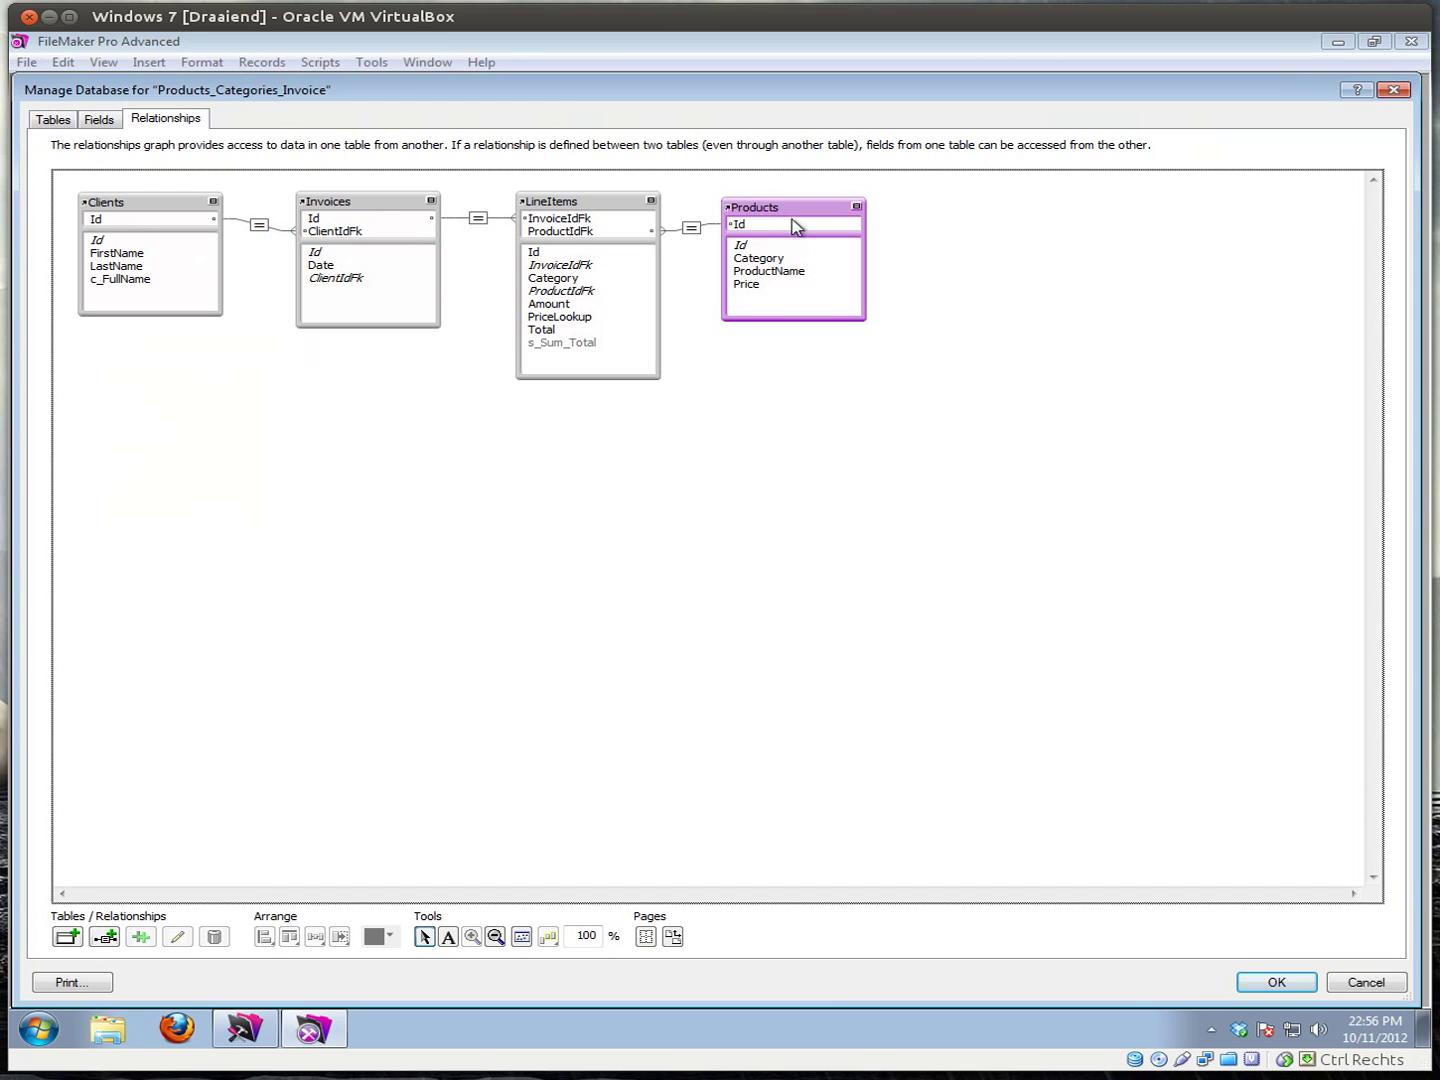
{"action": "left_click", "coordinate": [796, 213]}
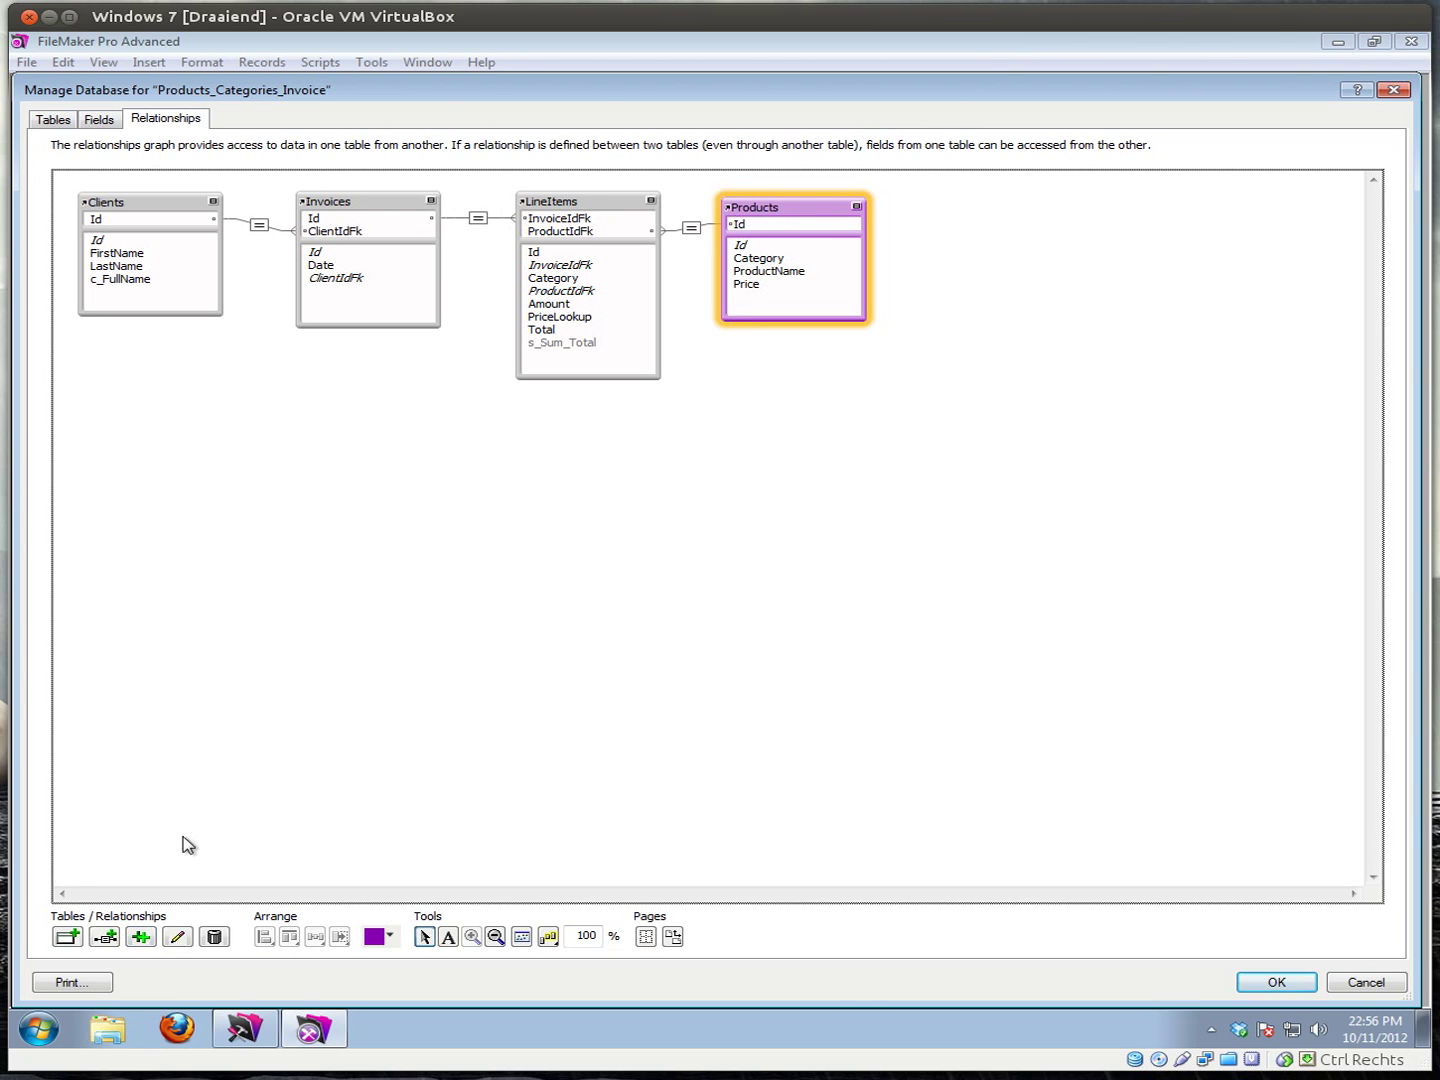
{"action": "left_click", "coordinate": [141, 937]}
{"action": "left_click_drag", "start_coordinate": [813, 240], "coordinate": [775, 382]}
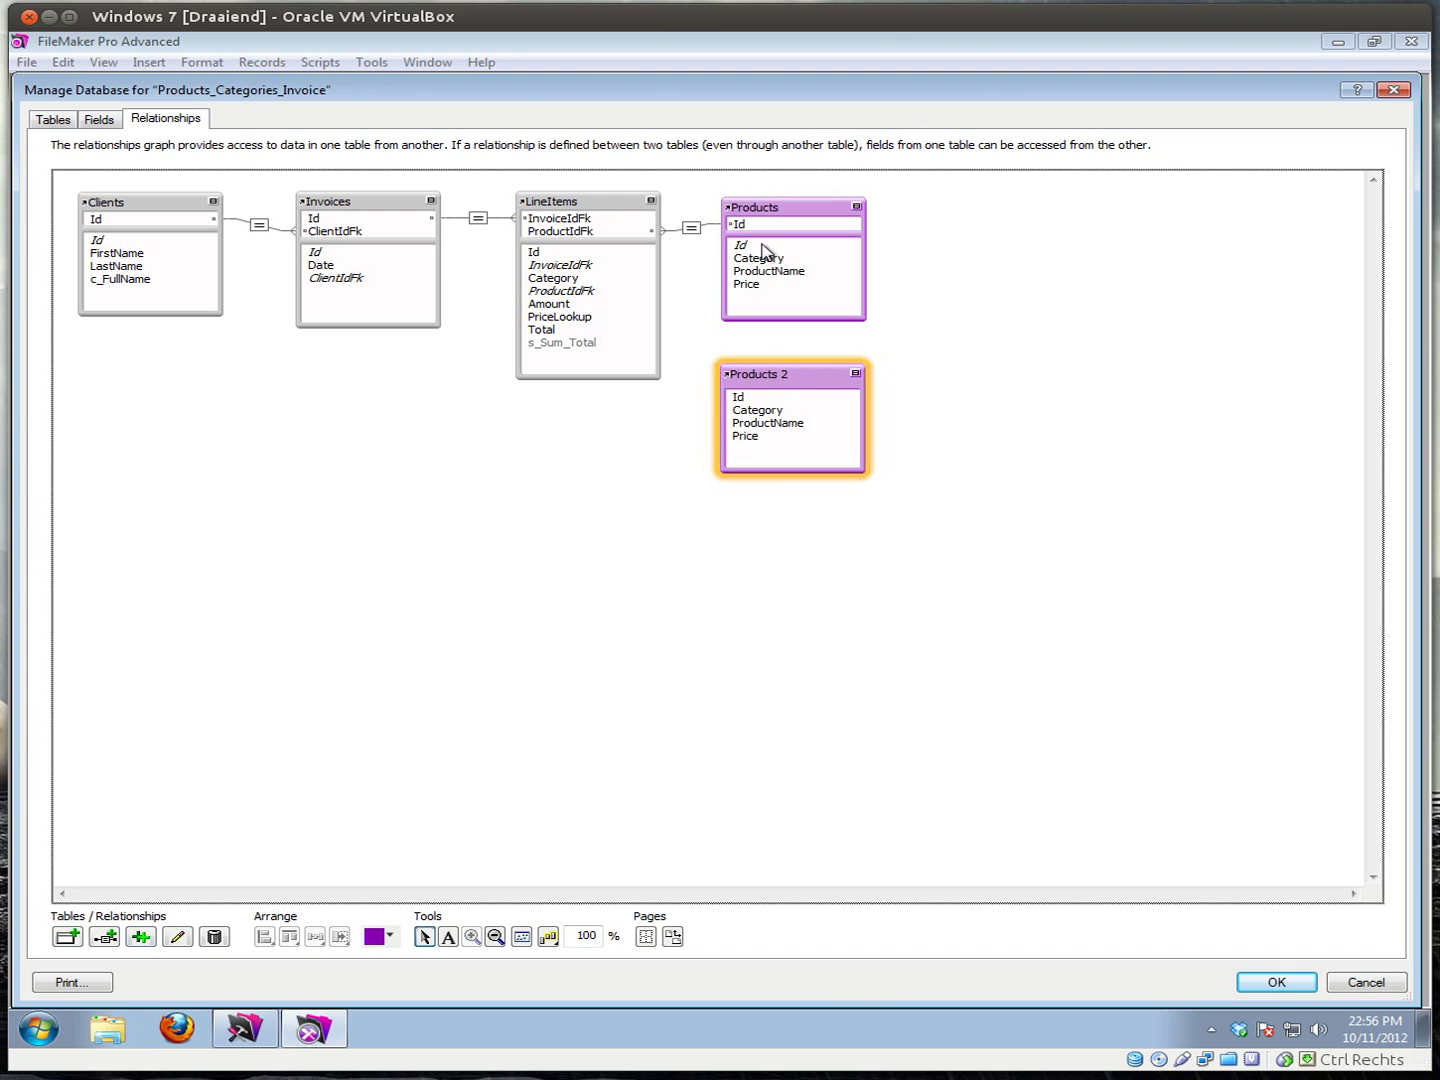
- Recolor the Clients table occurrence yellow-orange in the relationships graph
{"action": "left_click", "coordinate": [763, 211]}
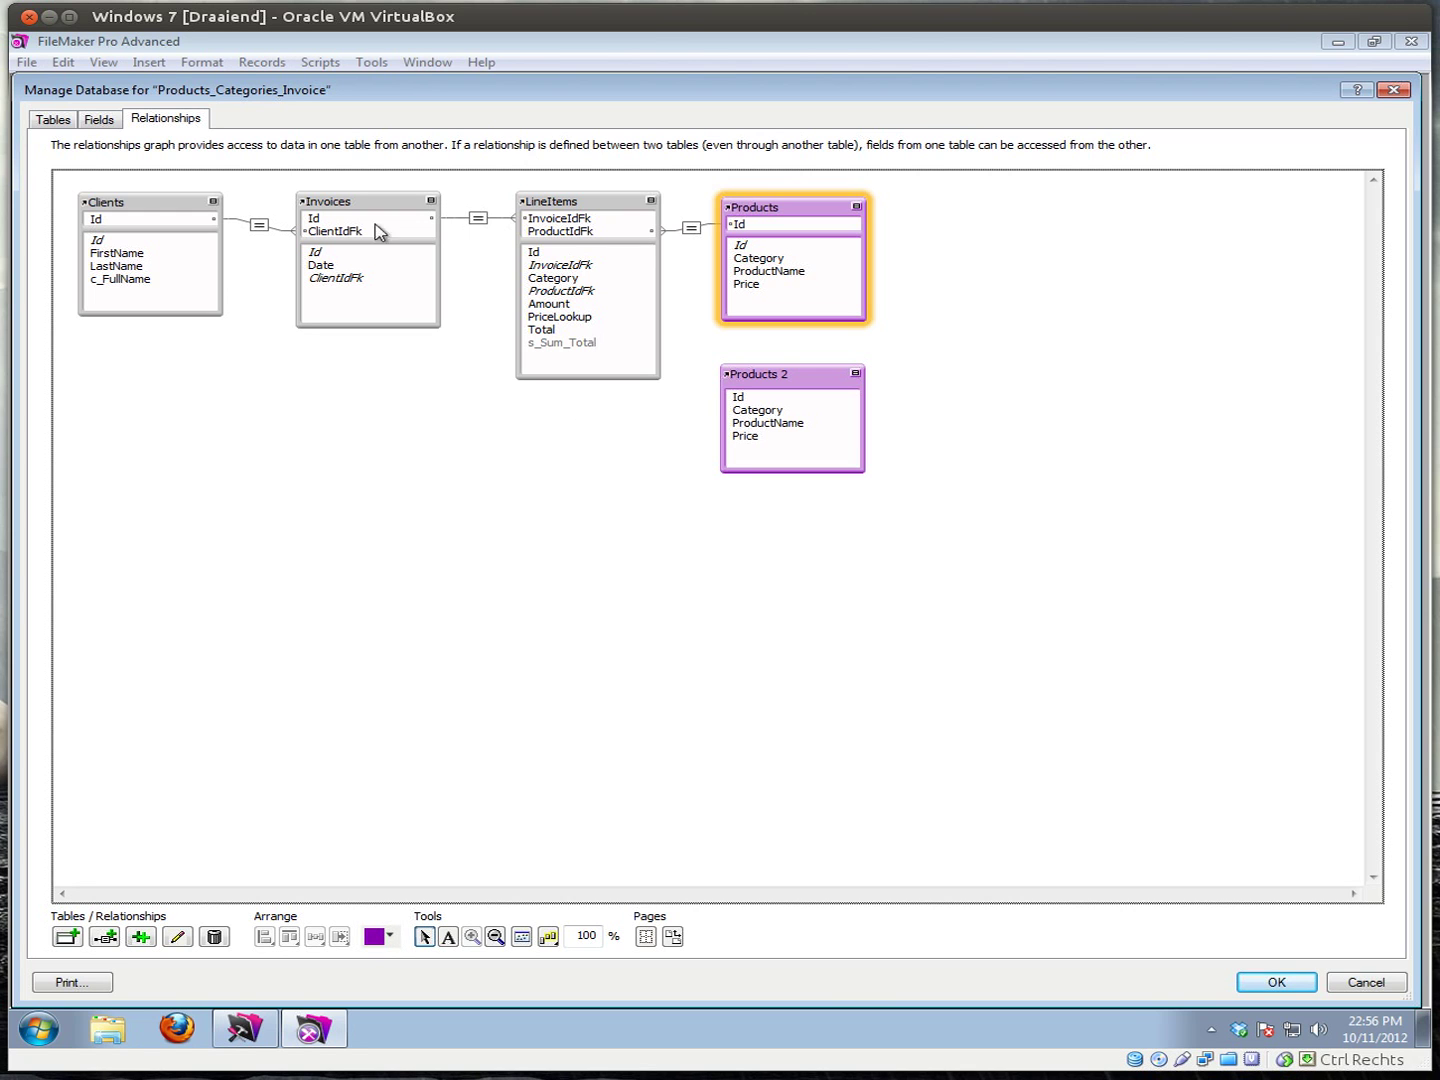
{"action": "left_click", "coordinate": [158, 246]}
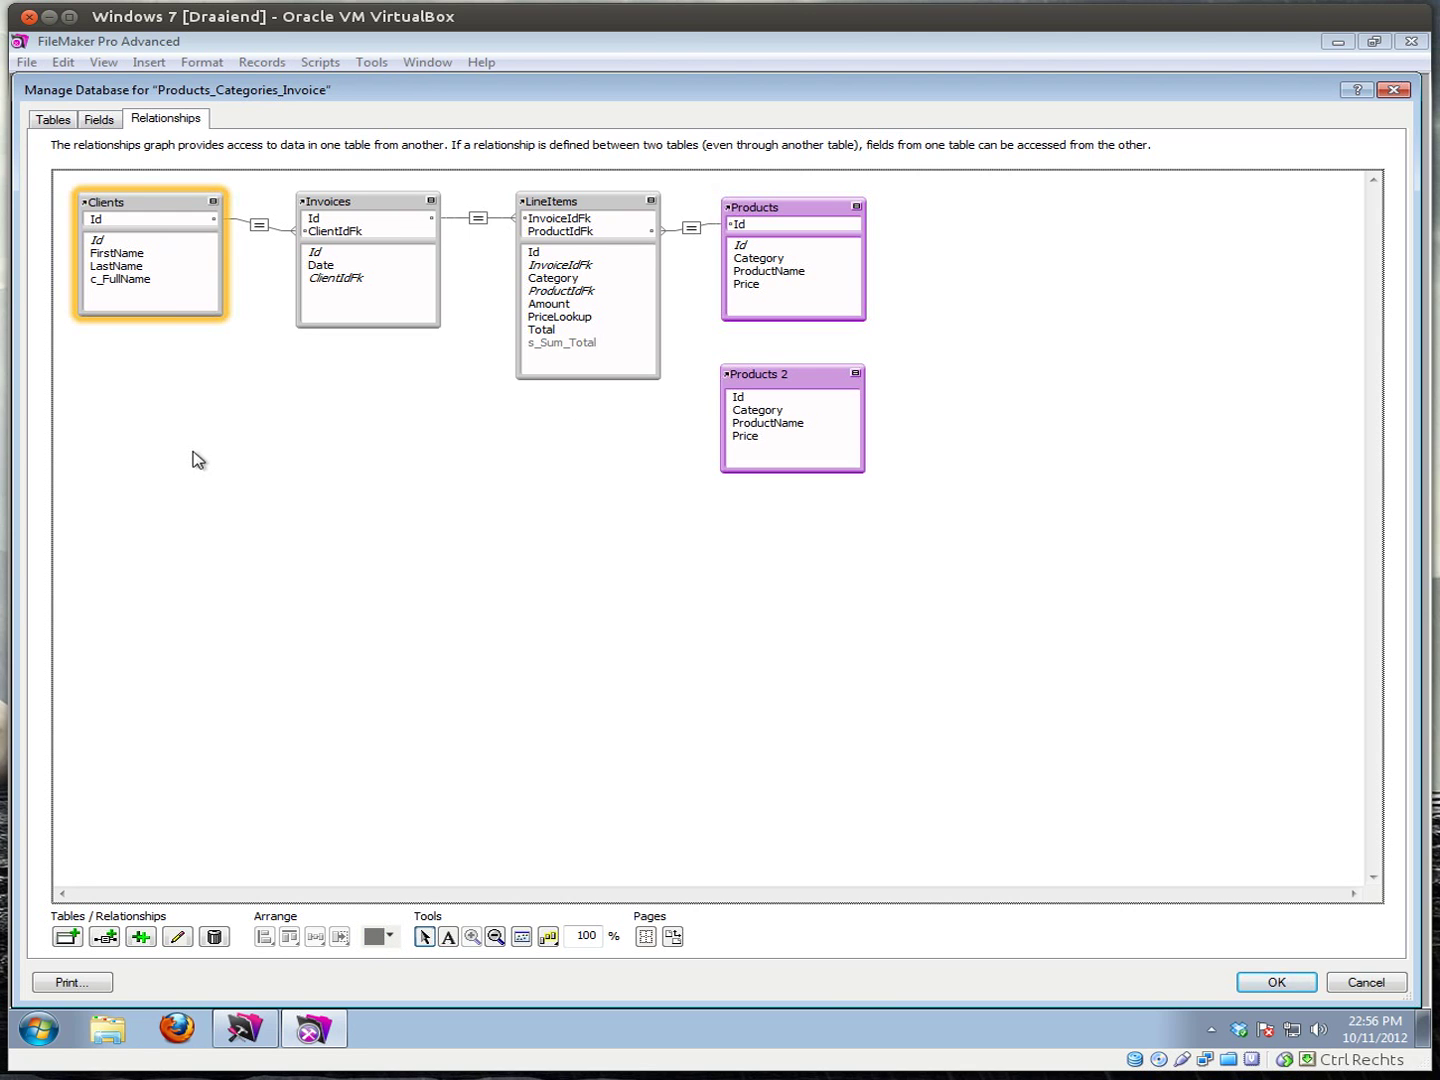
{"action": "left_click", "coordinate": [391, 941]}
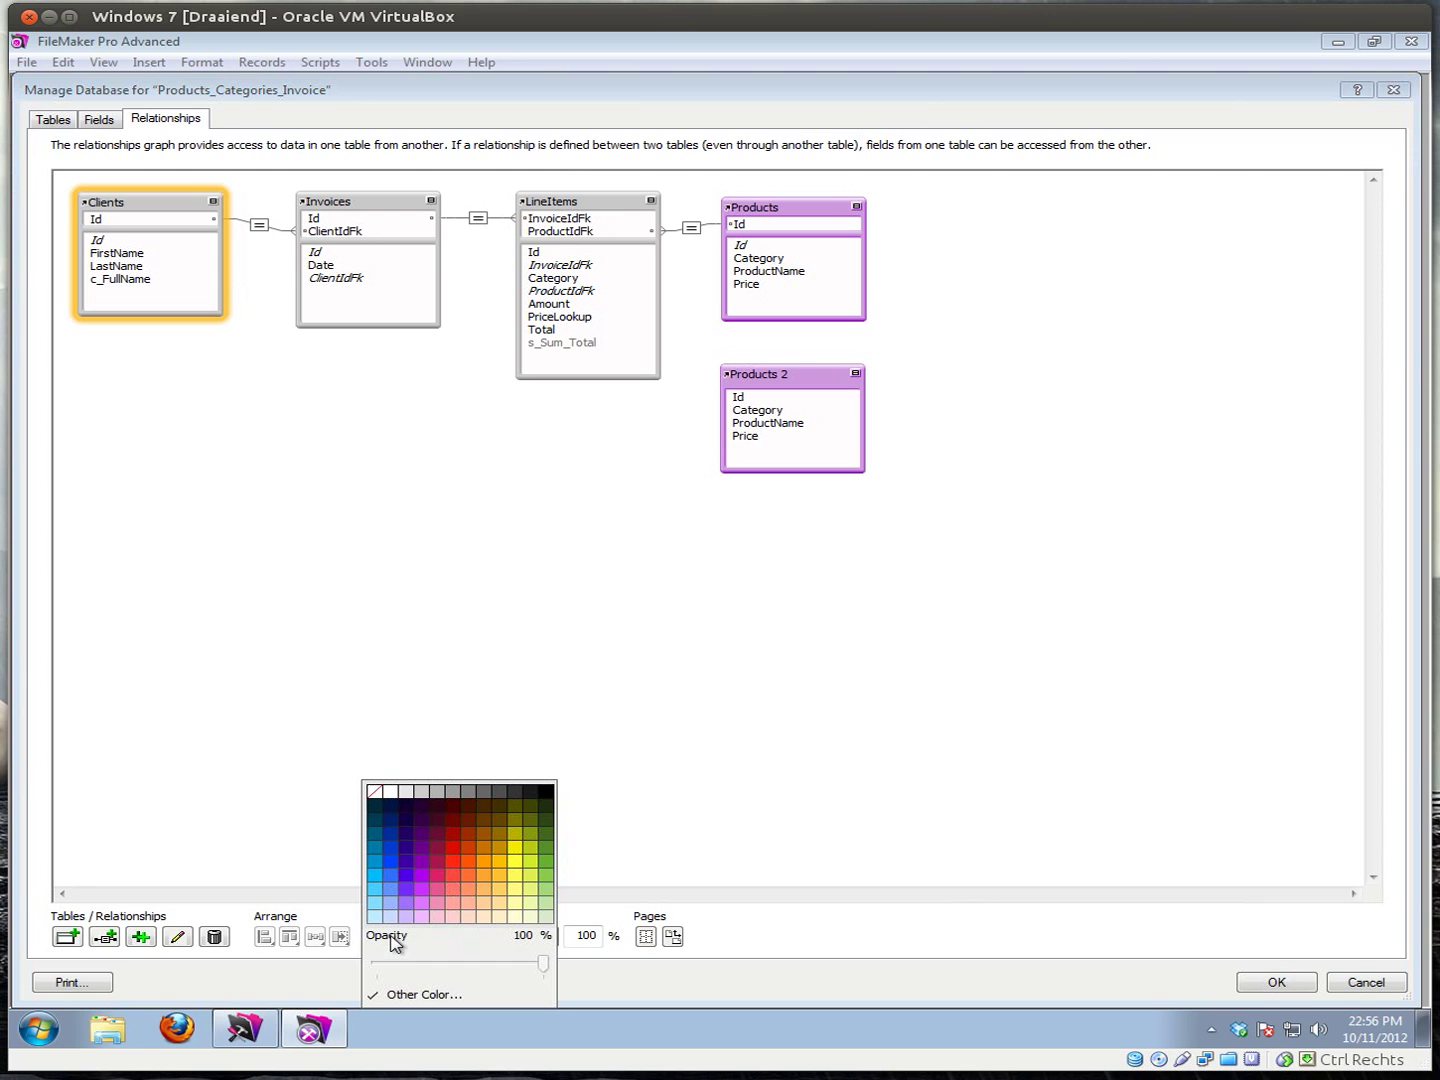
{"action": "left_click", "coordinate": [499, 862]}
{"action": "left_click", "coordinate": [421, 707]}
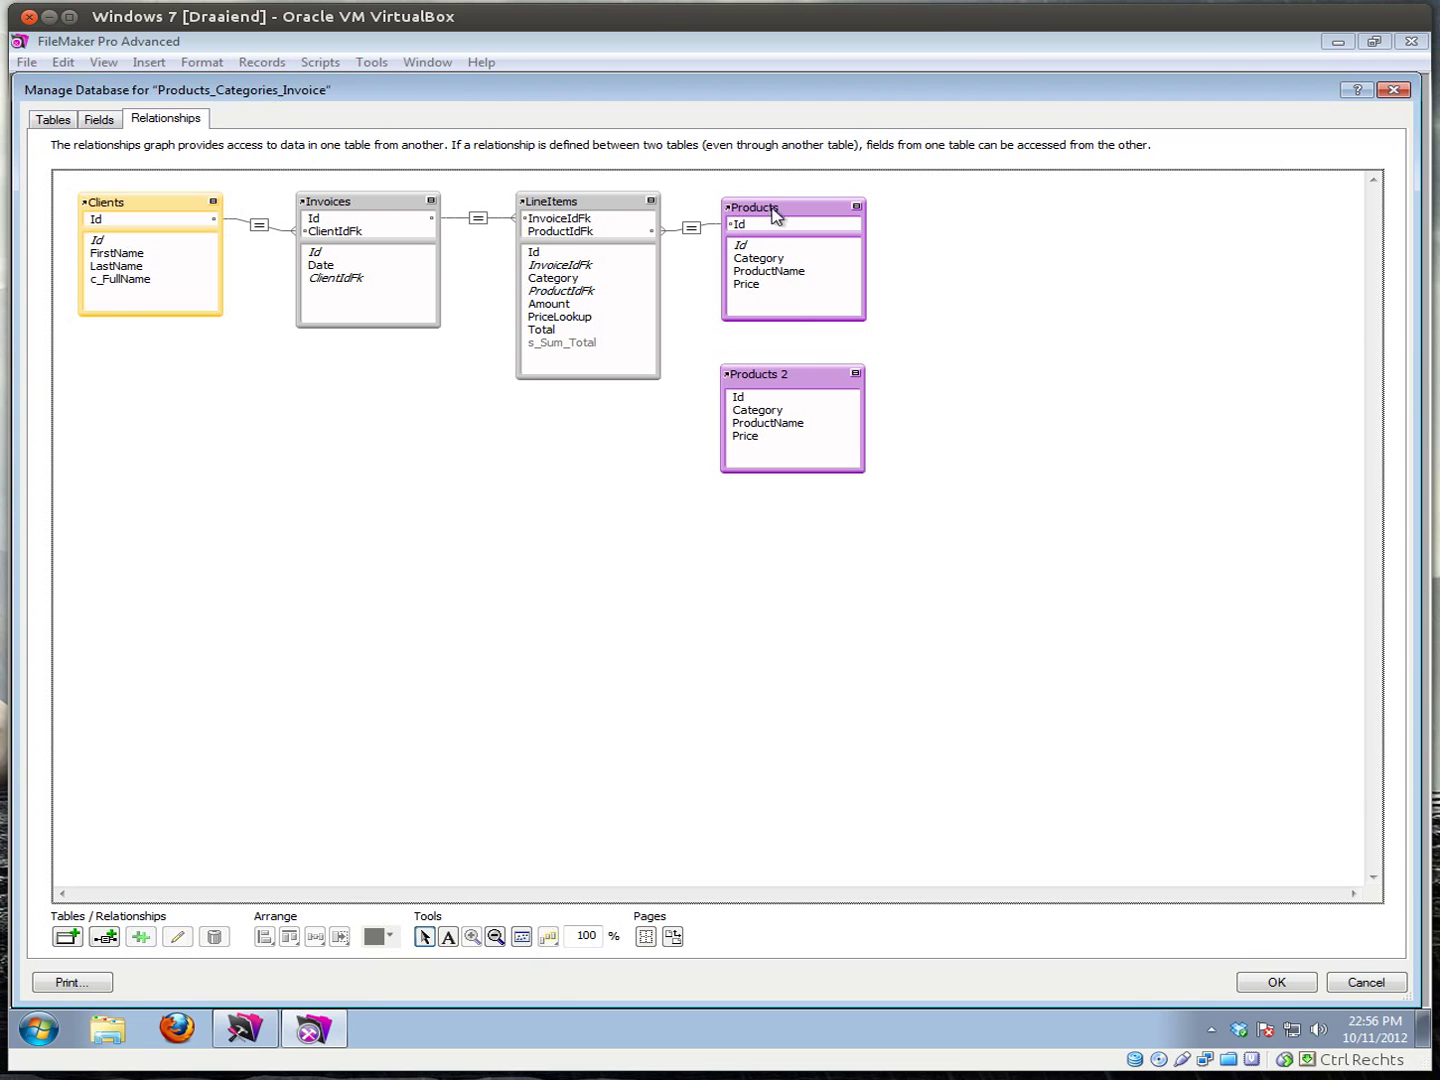
- Check the Products table's occurrences in the table list and the source table behind each Products occurrence in the graph
{"action": "mouse_move", "coordinate": [783, 381]}
{"action": "left_mouse_down"}
{"action": "mouse_move", "coordinate": [790, 390]}
{"action": "mouse_move", "coordinate": [768, 361]}
{"action": "mouse_move", "coordinate": [802, 374]}
{"action": "mouse_move", "coordinate": [783, 365]}
{"action": "left_mouse_up"}
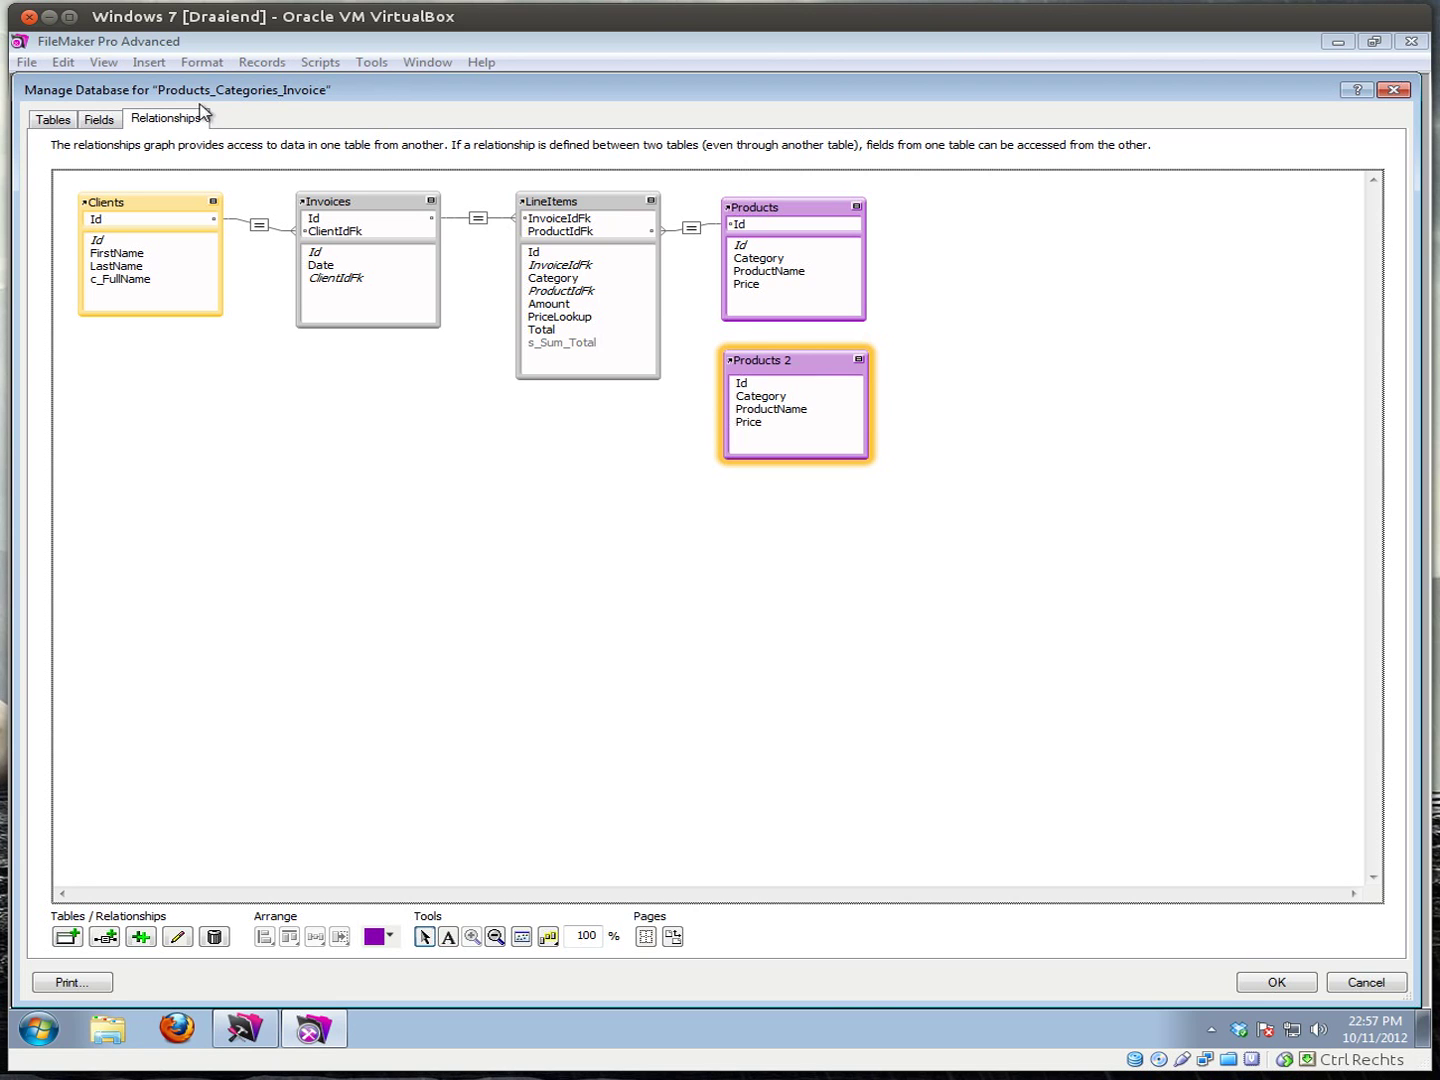
{"action": "left_click", "coordinate": [68, 123]}
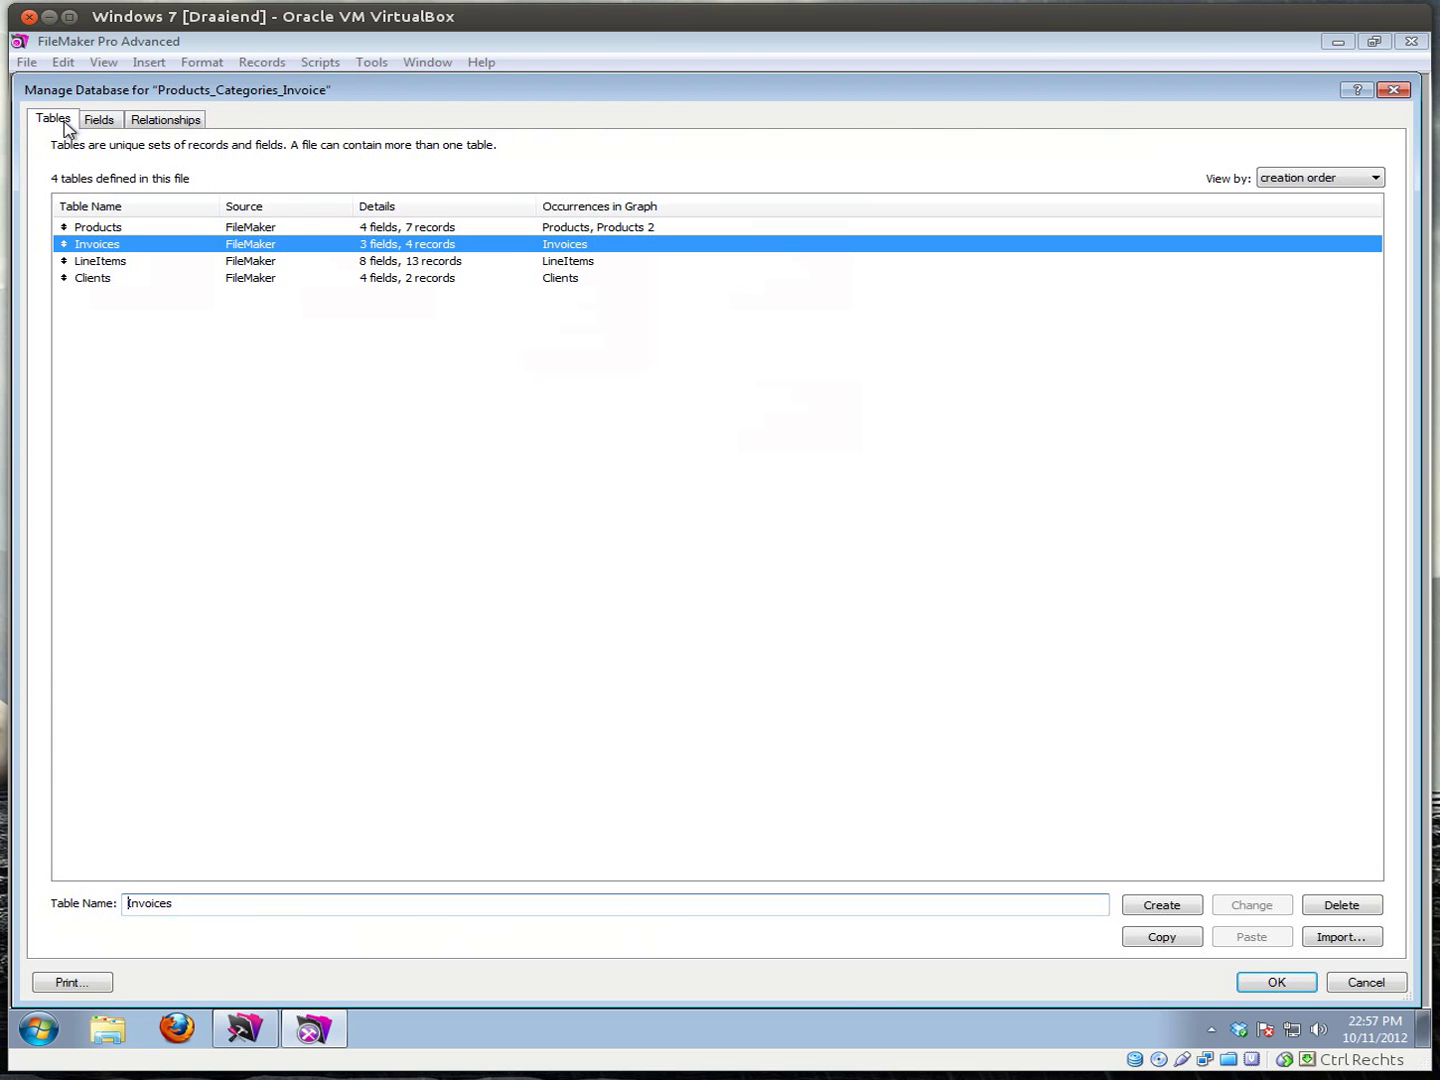
{"action": "left_click", "coordinate": [97, 229]}
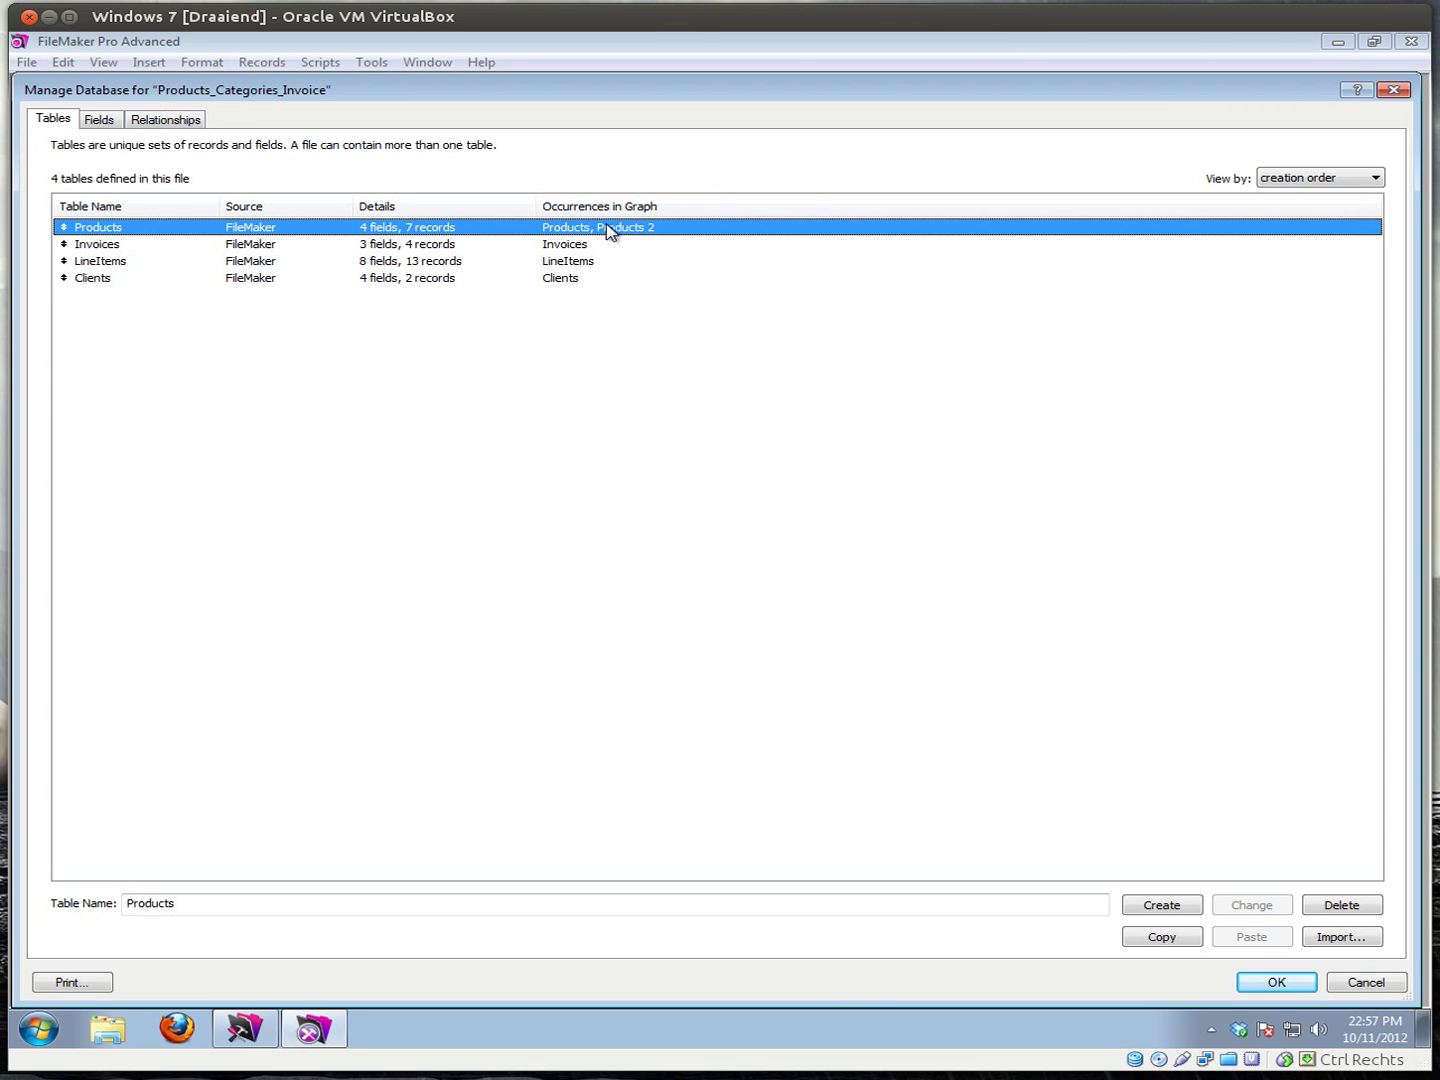
{"action": "left_click", "coordinate": [166, 122]}
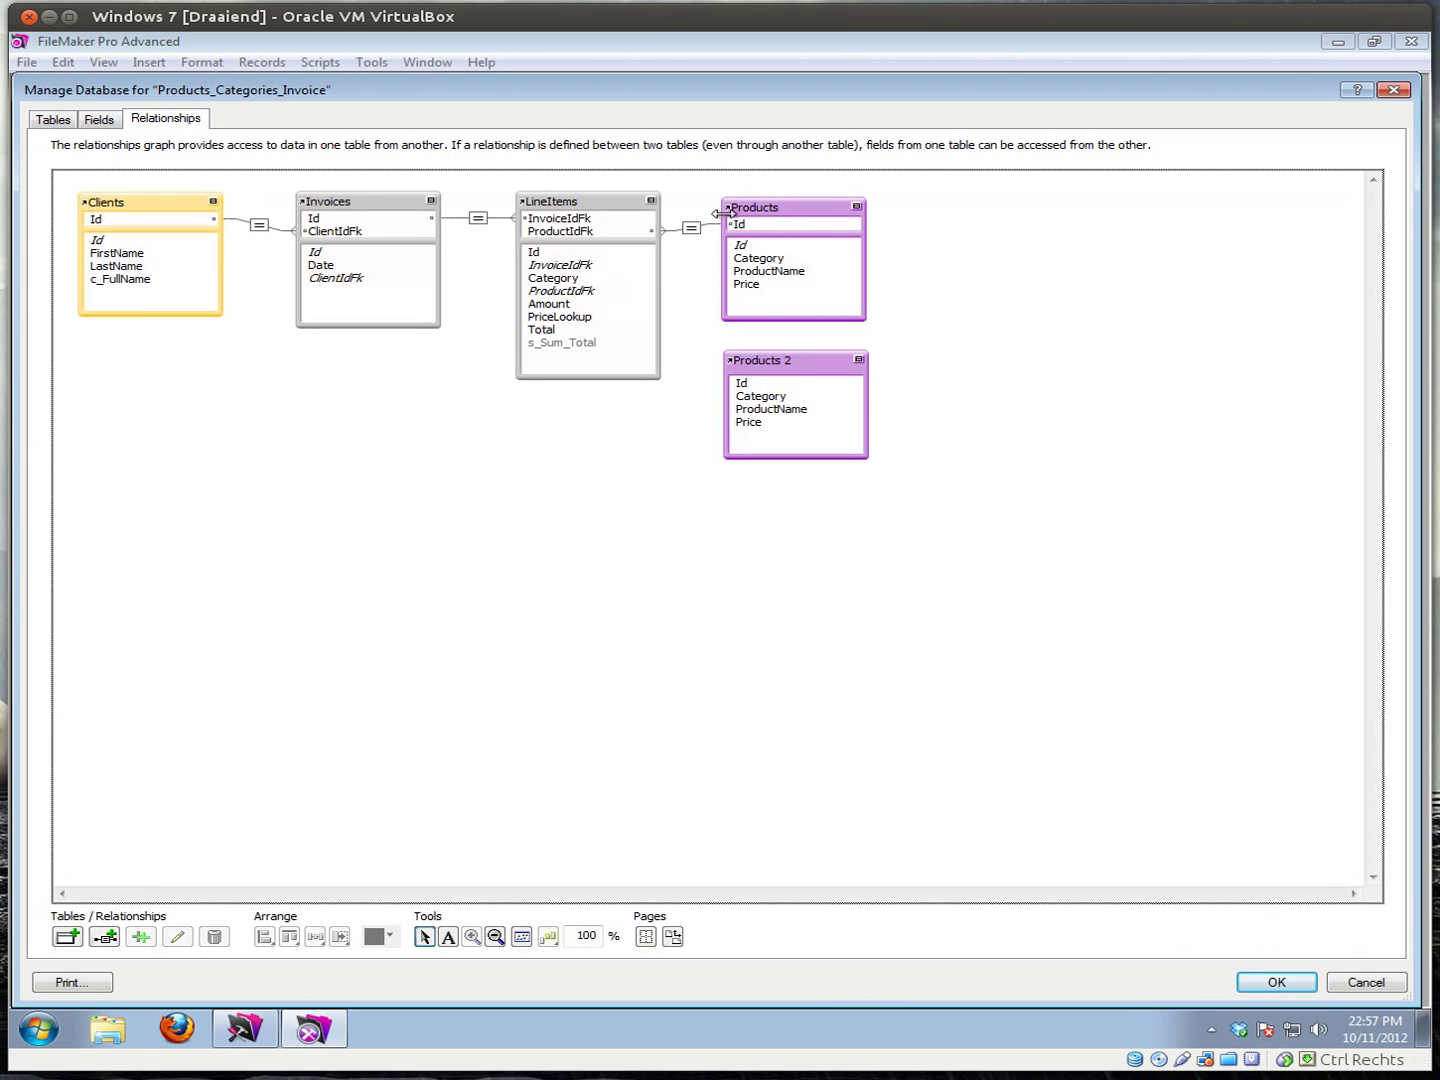
{"action": "mouse_move", "coordinate": [732, 211]}
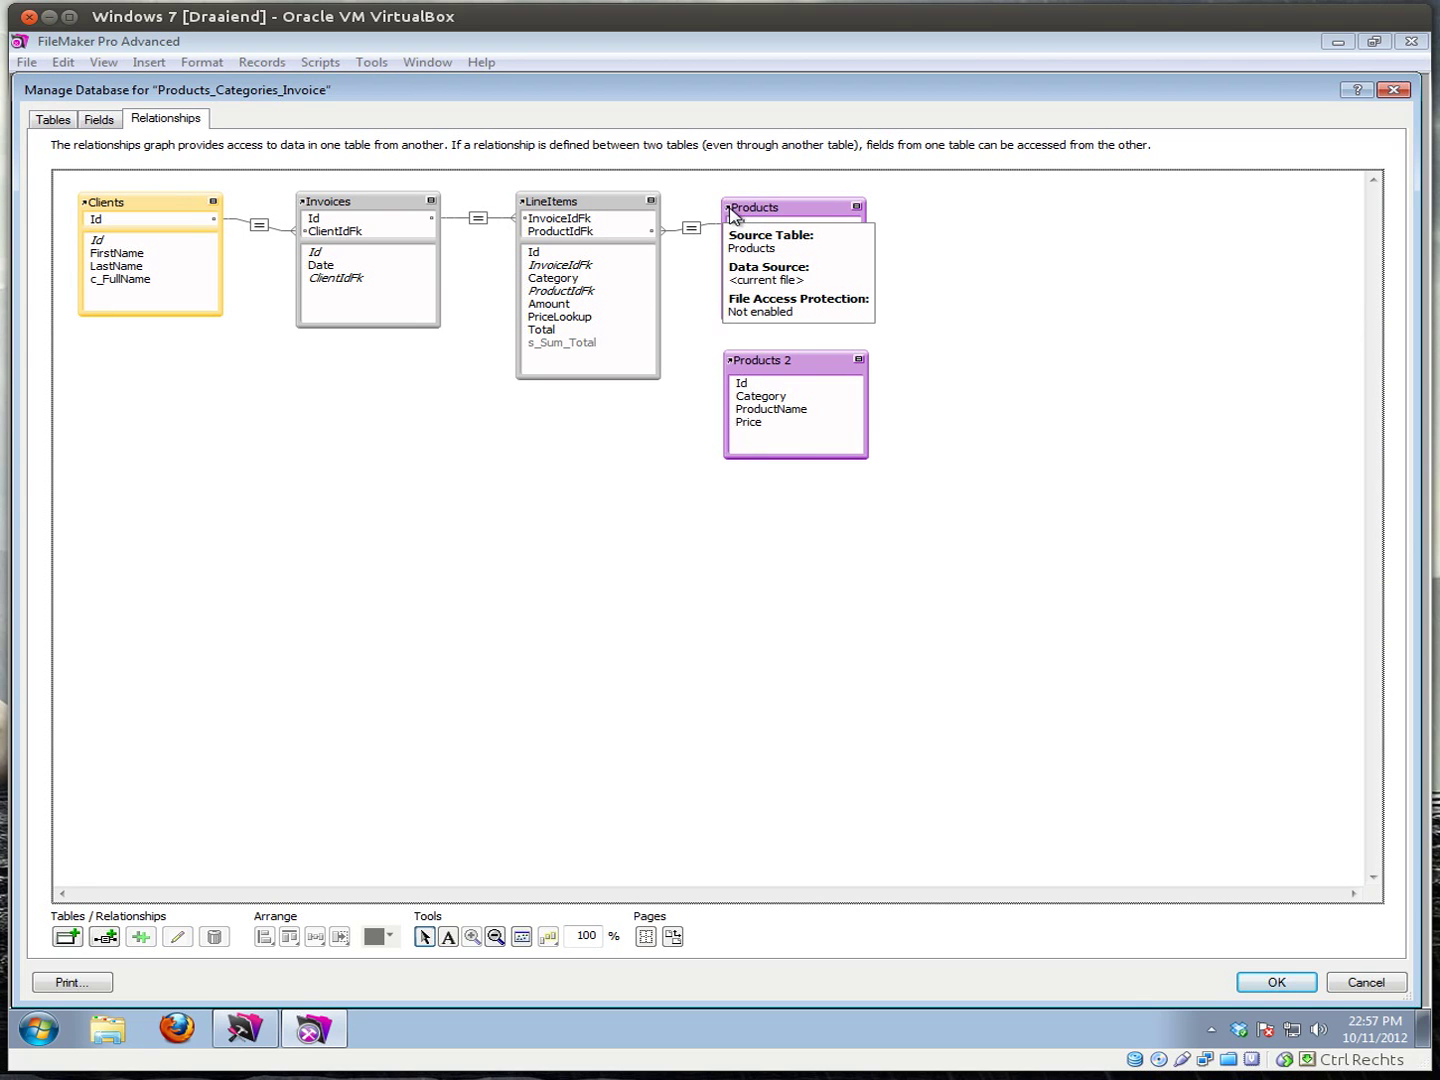
{"action": "mouse_move", "coordinate": [732, 367]}
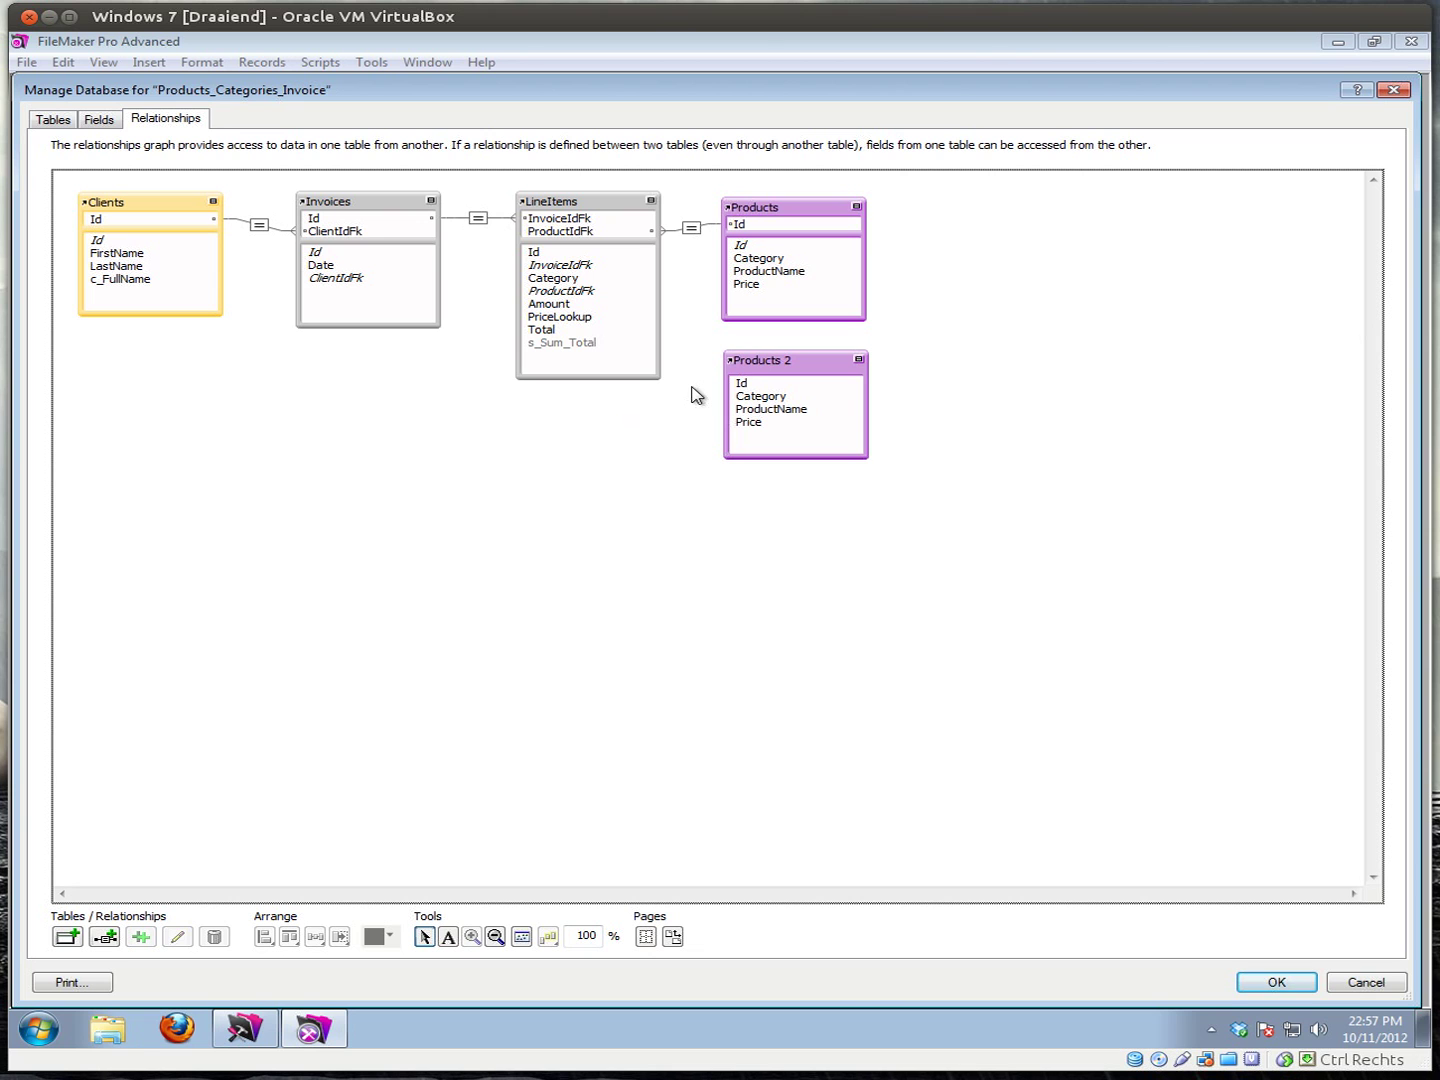
- Rename the Products 2 occurrence as Products_Selected_Category and widen its box to fit the full name
{"action": "mouse_move", "coordinate": [786, 365]}
{"action": "left_mouse_down"}
{"action": "mouse_move", "coordinate": [806, 389]}
{"action": "mouse_move", "coordinate": [787, 376]}
{"action": "left_mouse_up"}
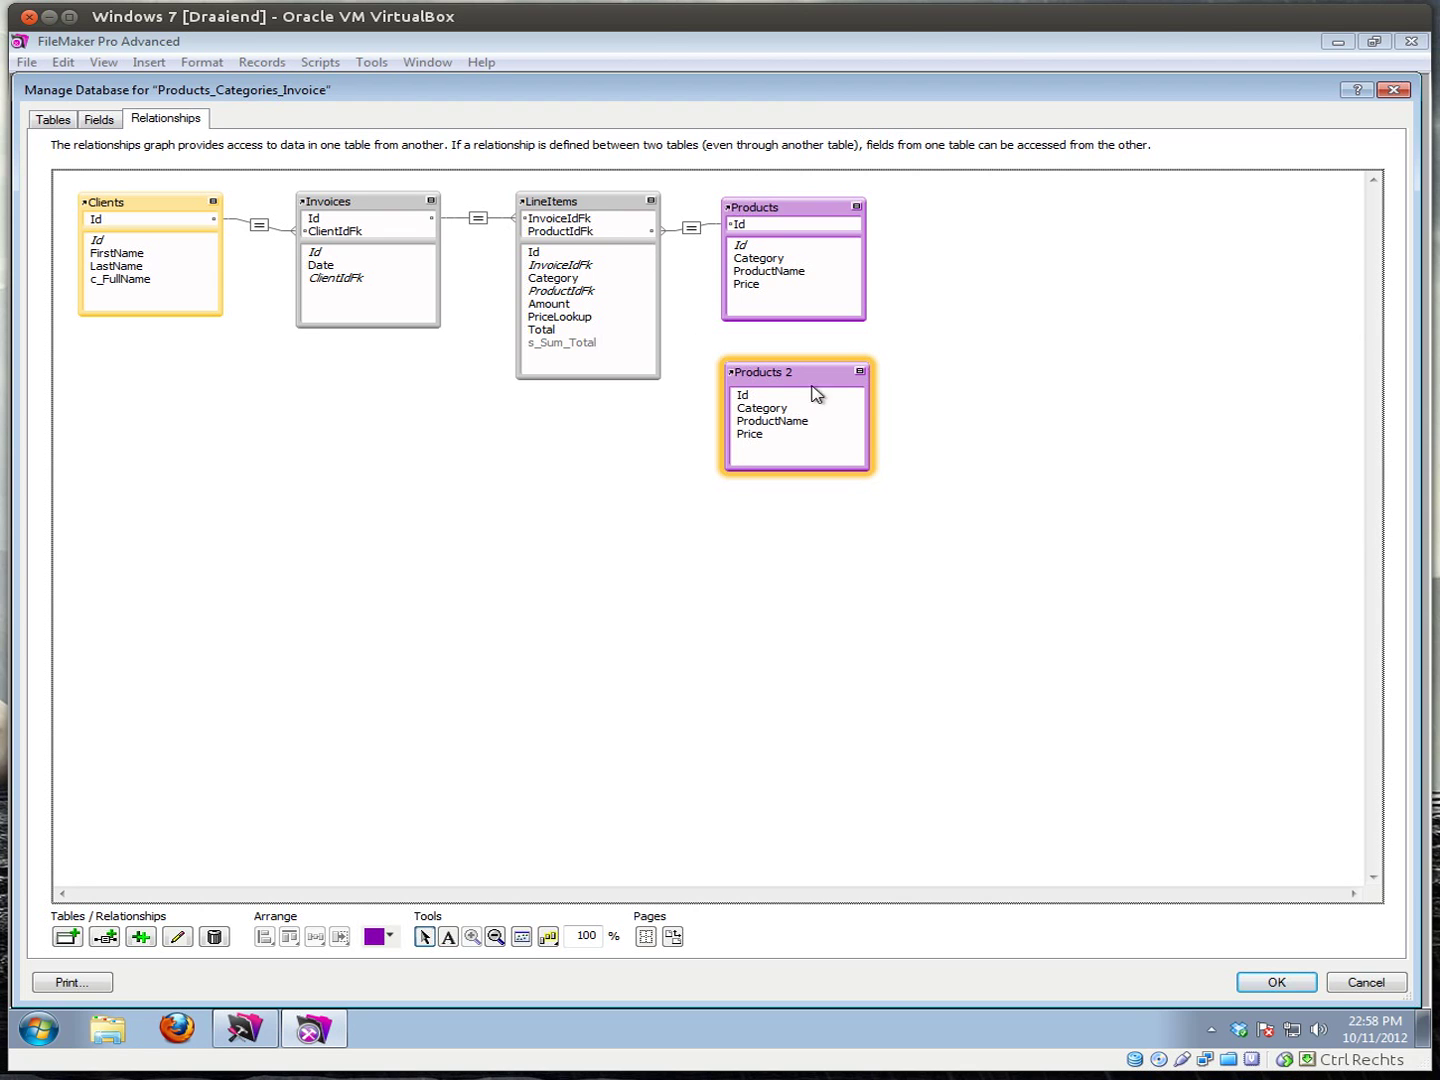
{"action": "double_click", "coordinate": [783, 374]}
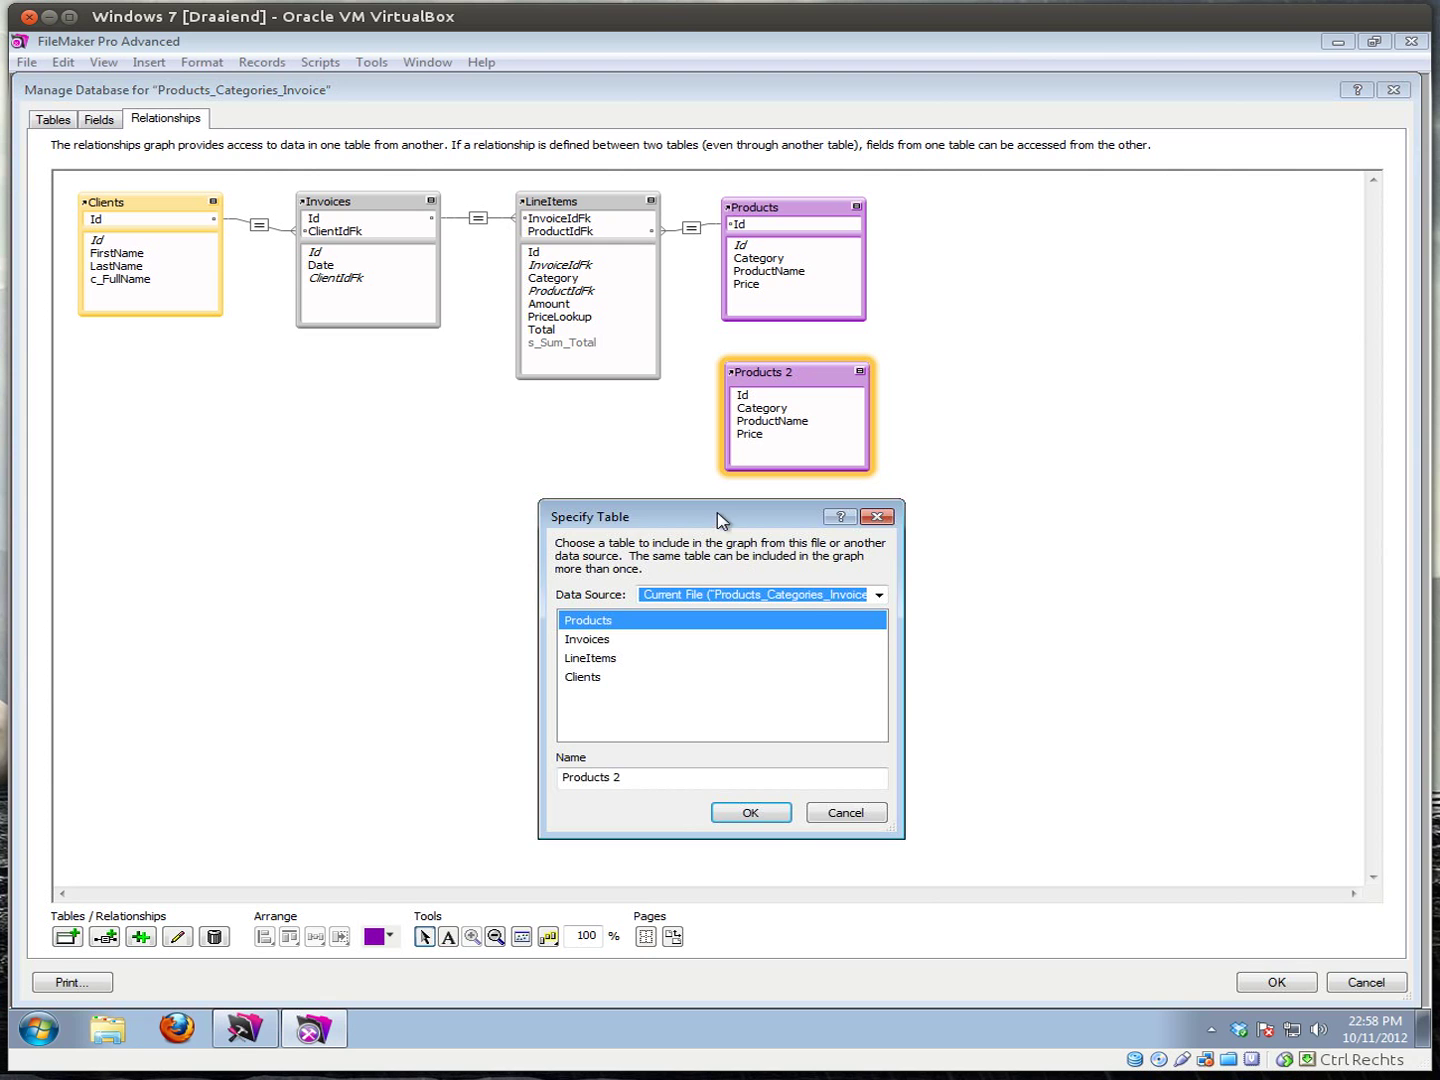
{"action": "mouse_move", "coordinate": [689, 526]}
{"action": "left_mouse_down"}
{"action": "mouse_move", "coordinate": [715, 516]}
{"action": "mouse_move", "coordinate": [697, 515]}
{"action": "left_mouse_up"}
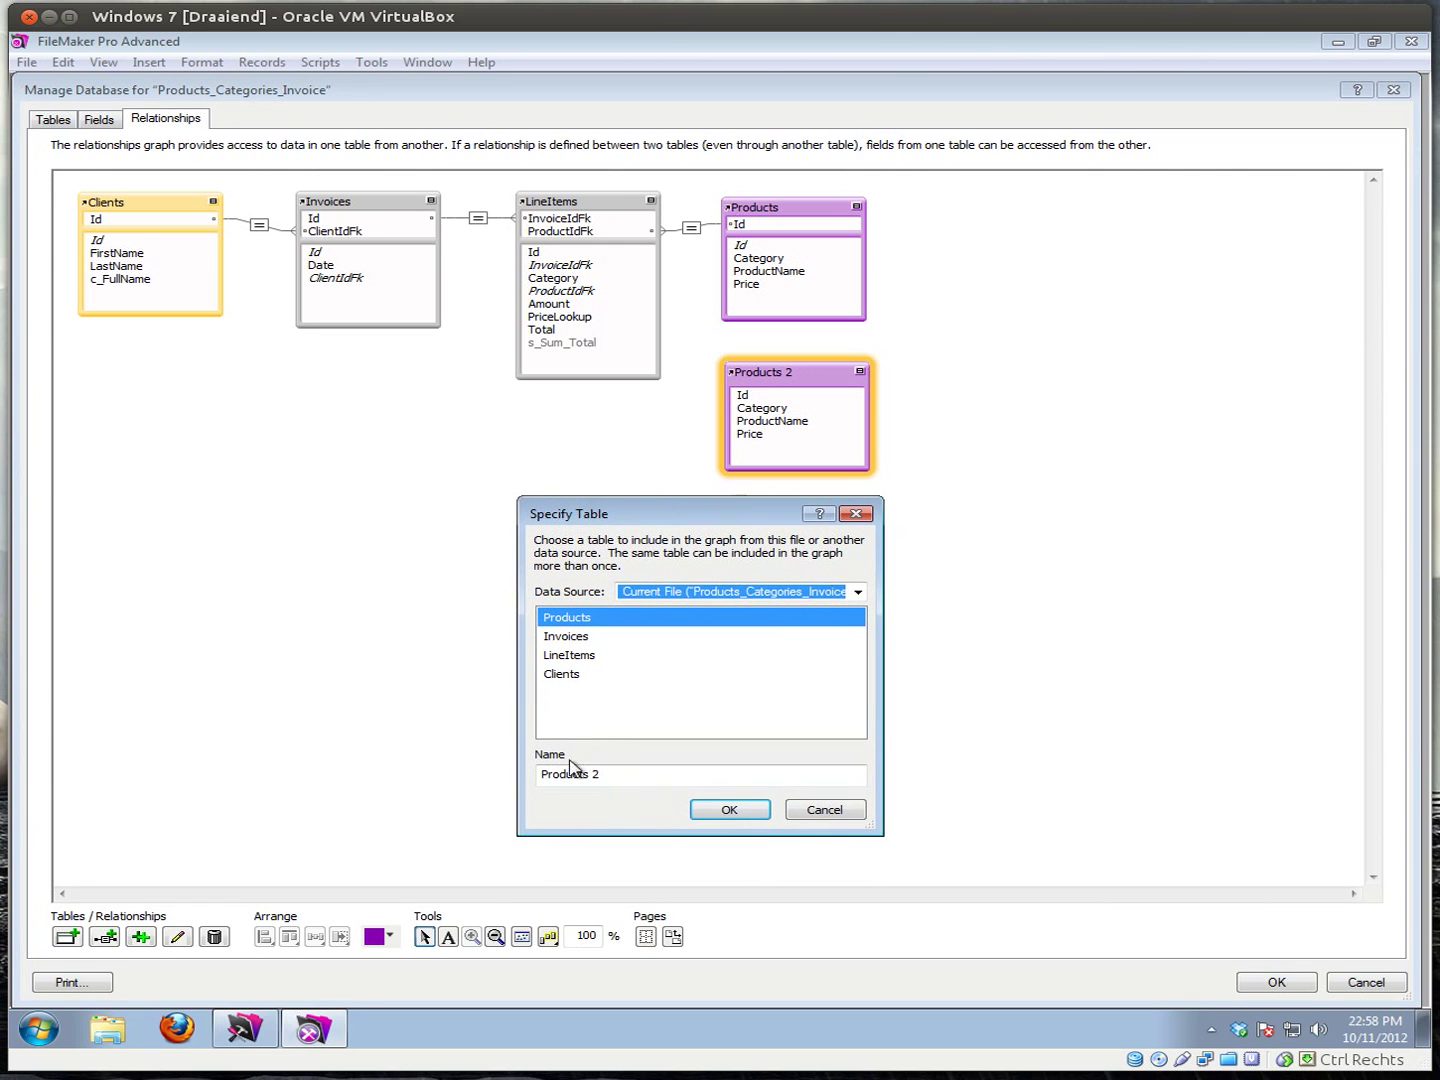
{"action": "double_click", "coordinate": [597, 776]}
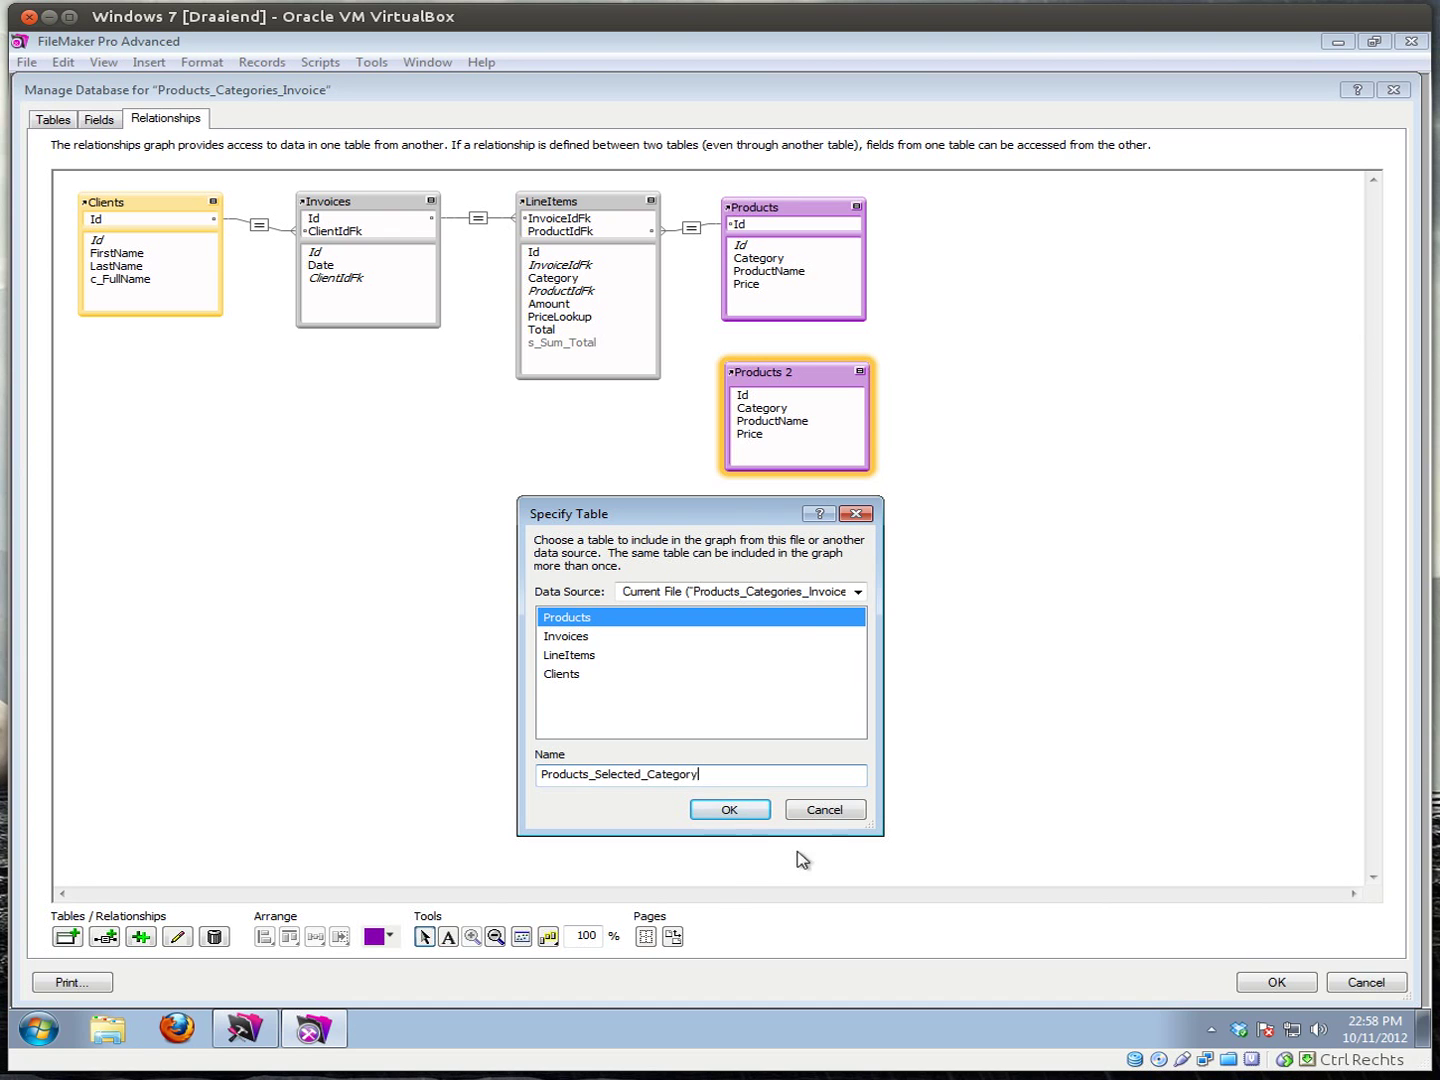
{"action": "left_click", "coordinate": [743, 812]}
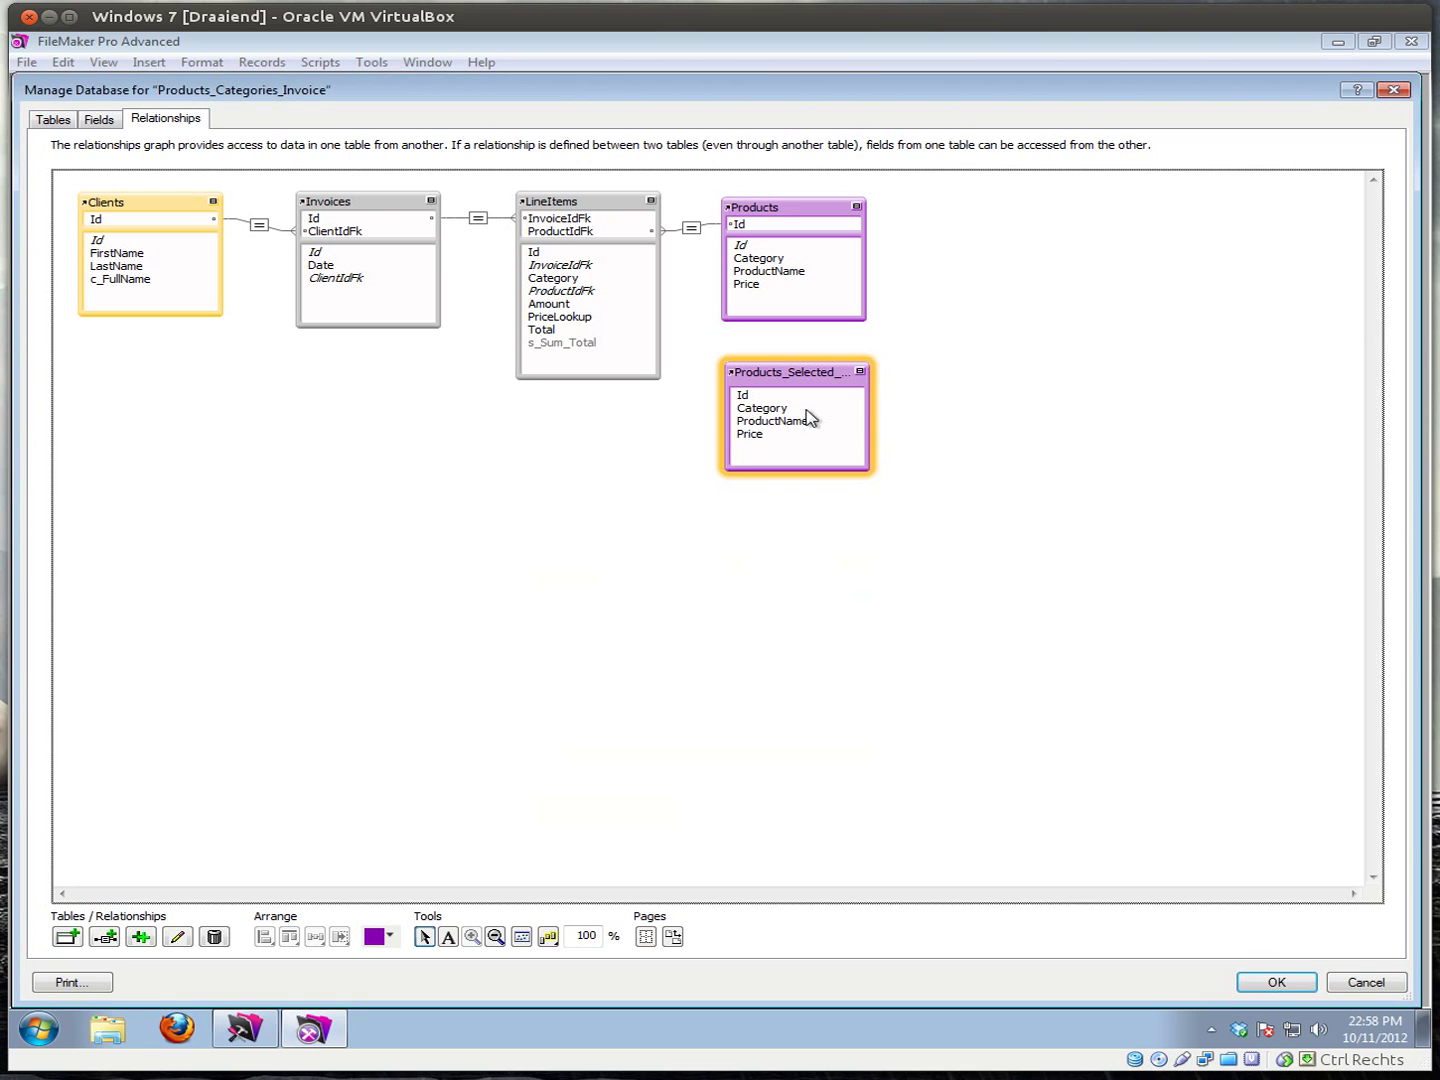
{"action": "left_click", "coordinate": [872, 419]}
{"action": "left_click_drag", "start_coordinate": [862, 410], "coordinate": [922, 404]}
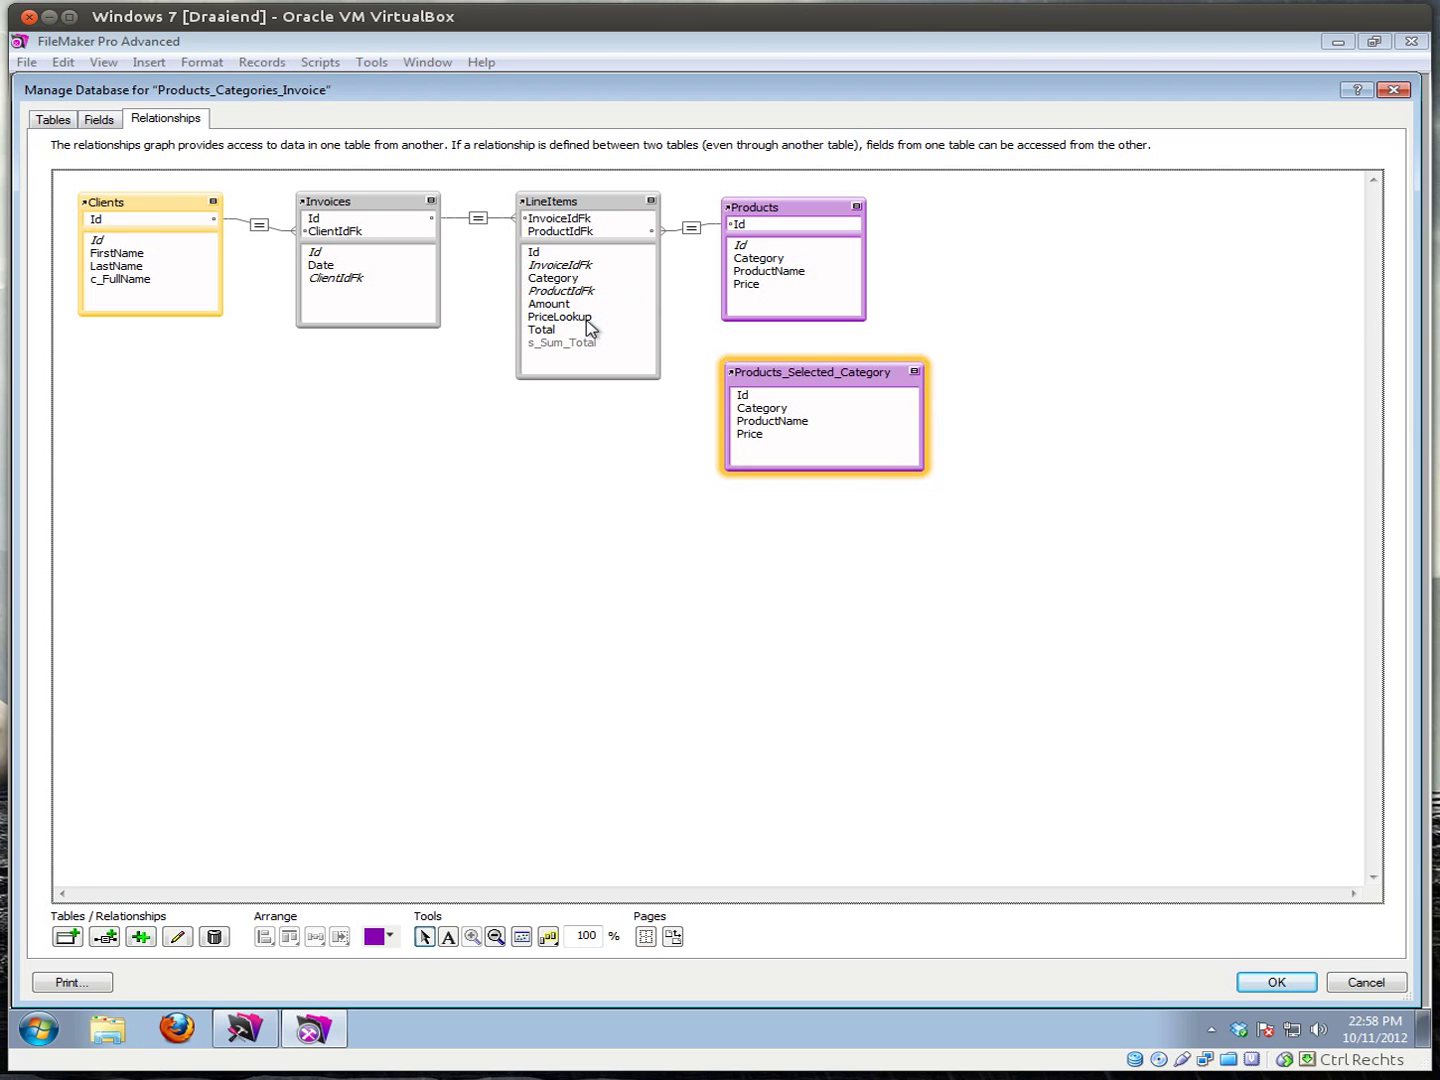
- Relate LineItems::Category to Products_Selected_Category::Category and save the database changes
{"action": "left_click", "coordinate": [573, 211]}
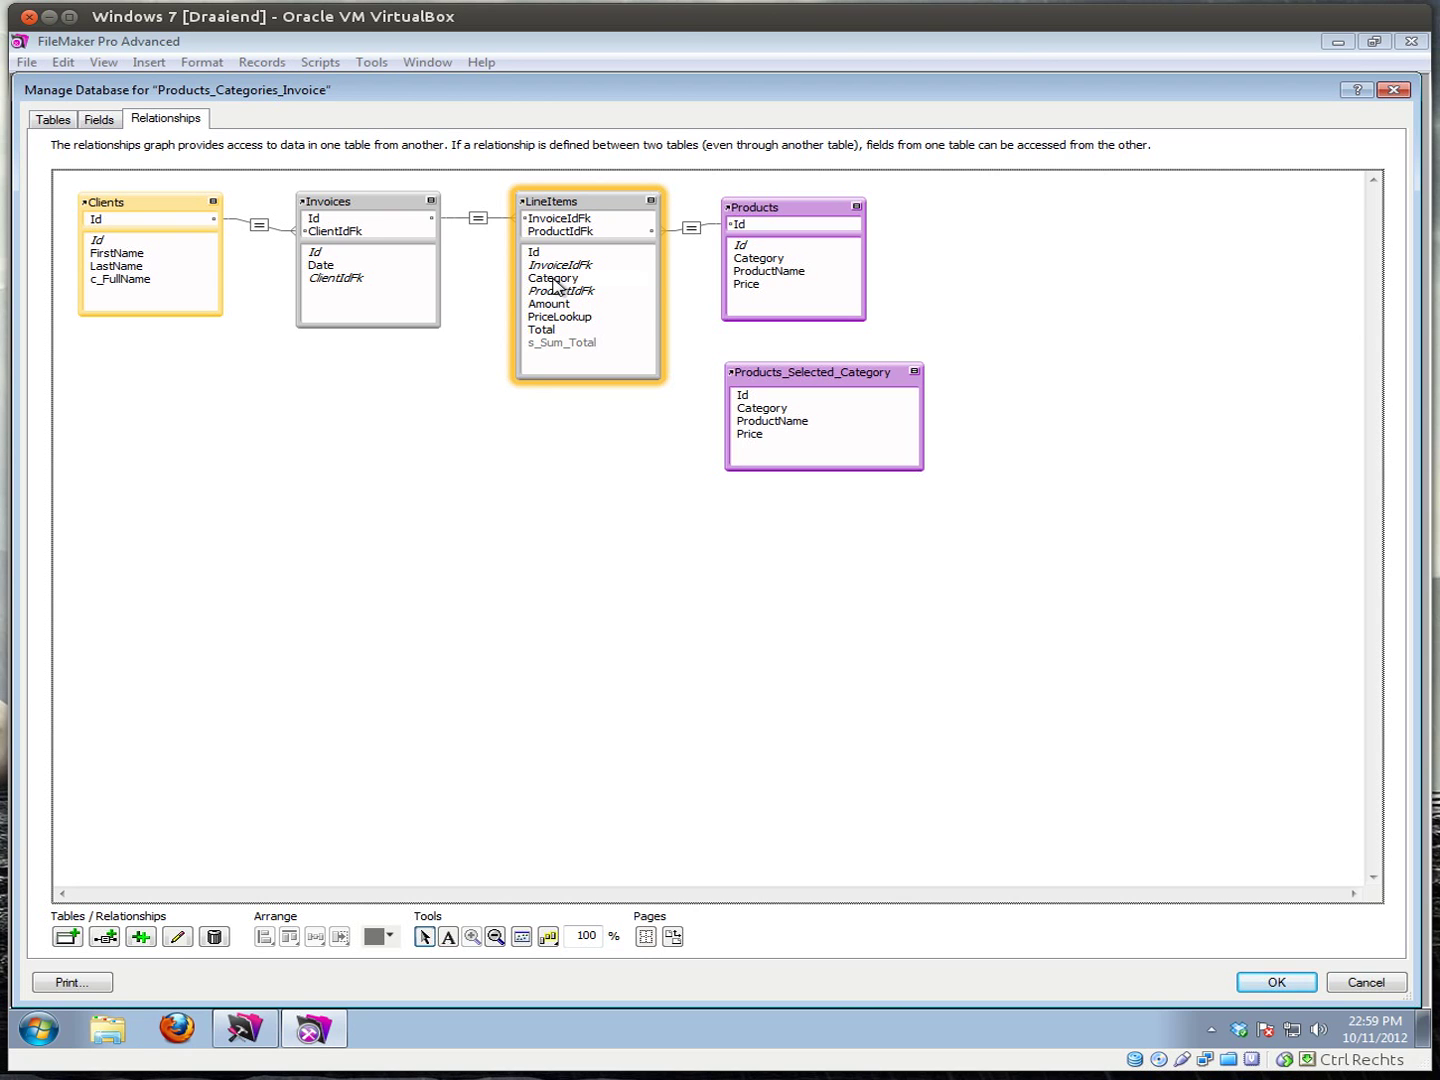
{"action": "left_click", "coordinate": [762, 416]}
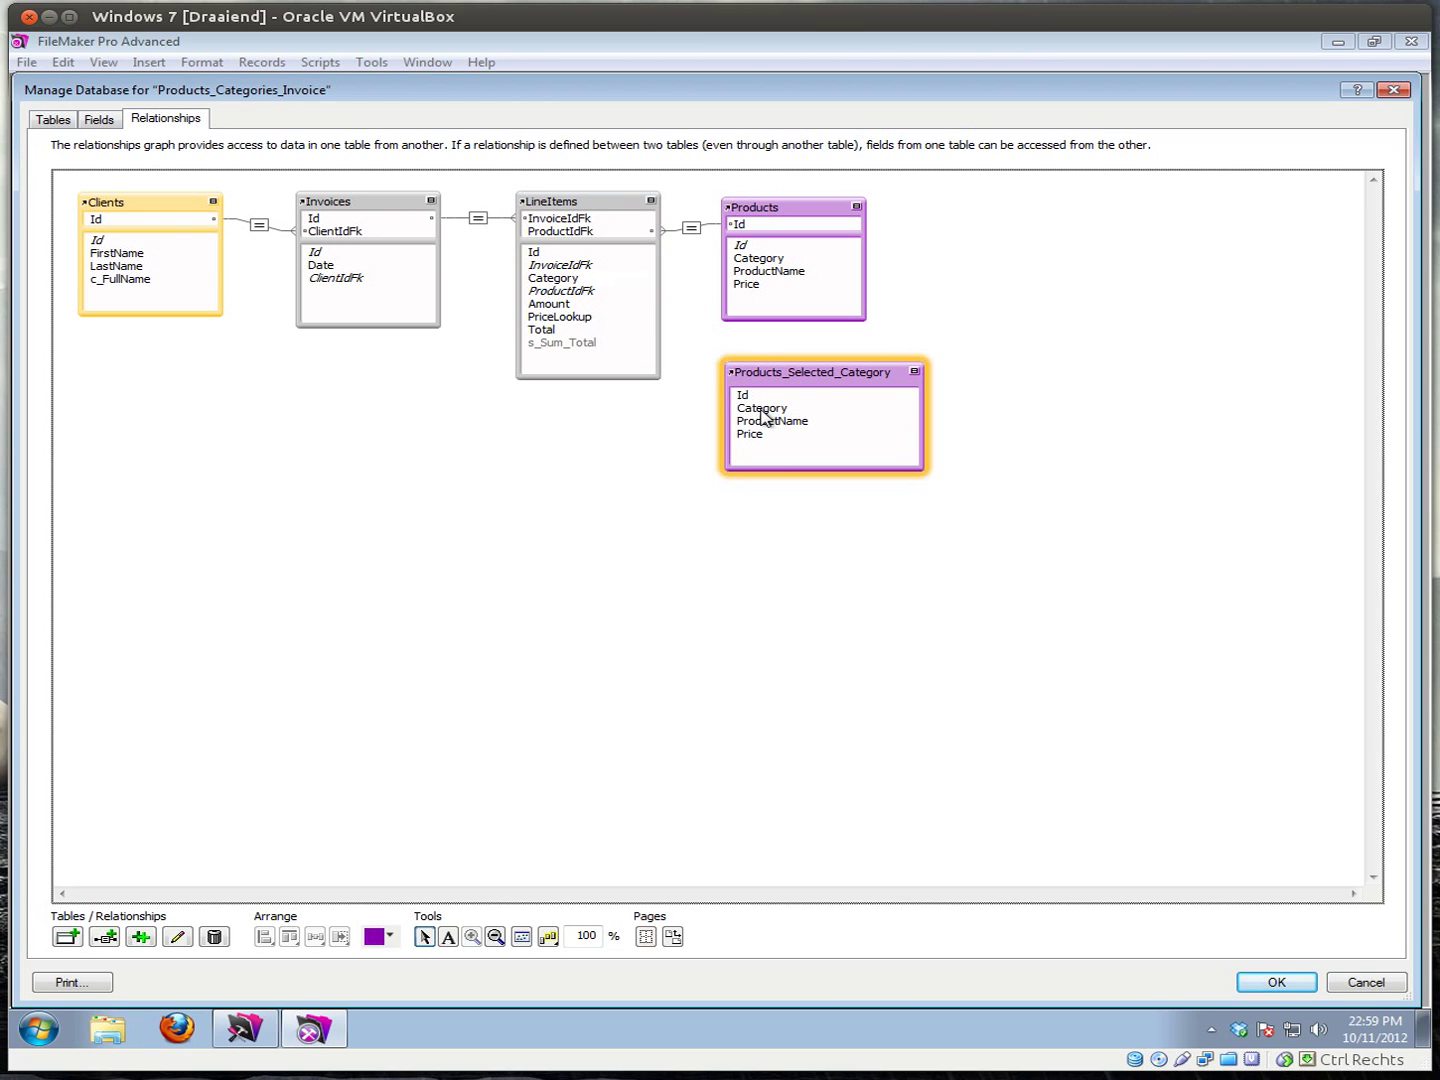
{"action": "mouse_move", "coordinate": [535, 277]}
{"action": "left_mouse_down"}
{"action": "mouse_move", "coordinate": [561, 276]}
{"action": "mouse_move", "coordinate": [673, 372]}
{"action": "mouse_move", "coordinate": [630, 289]}
{"action": "mouse_move", "coordinate": [760, 418]}
{"action": "left_mouse_up"}
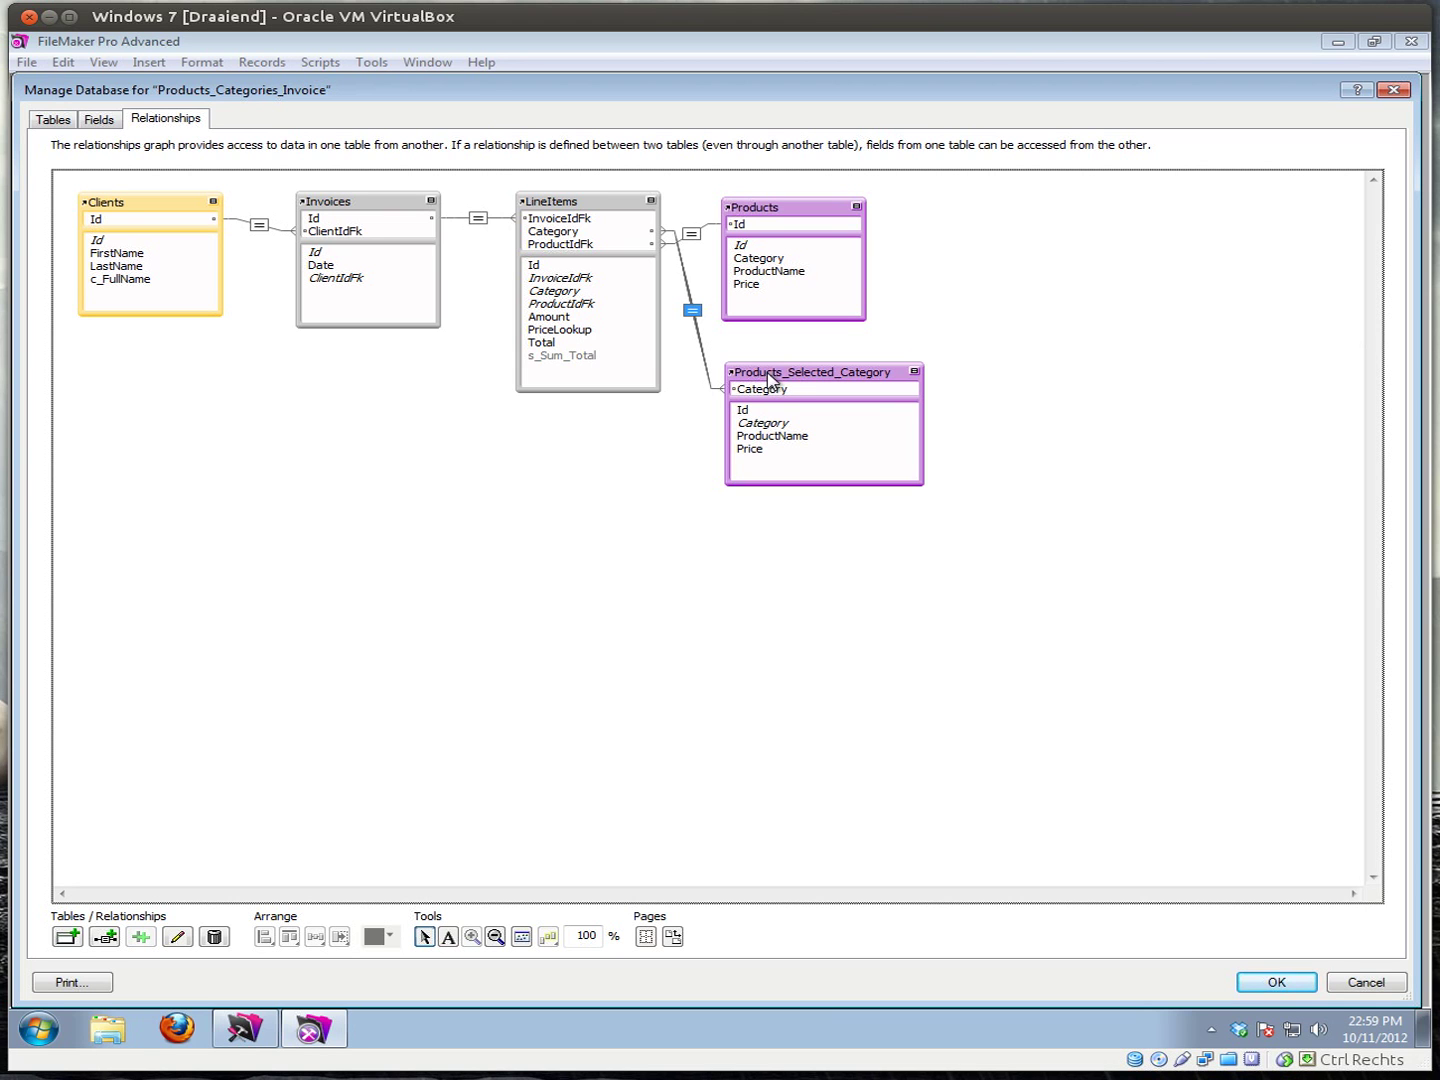
{"action": "left_click", "coordinate": [1276, 984]}
- Format the portal's ProductIdFk field on the layout as a drop-down list and open the value list definitions
{"action": "left_click", "coordinate": [1374, 173]}
{"action": "left_click", "coordinate": [391, 347]}
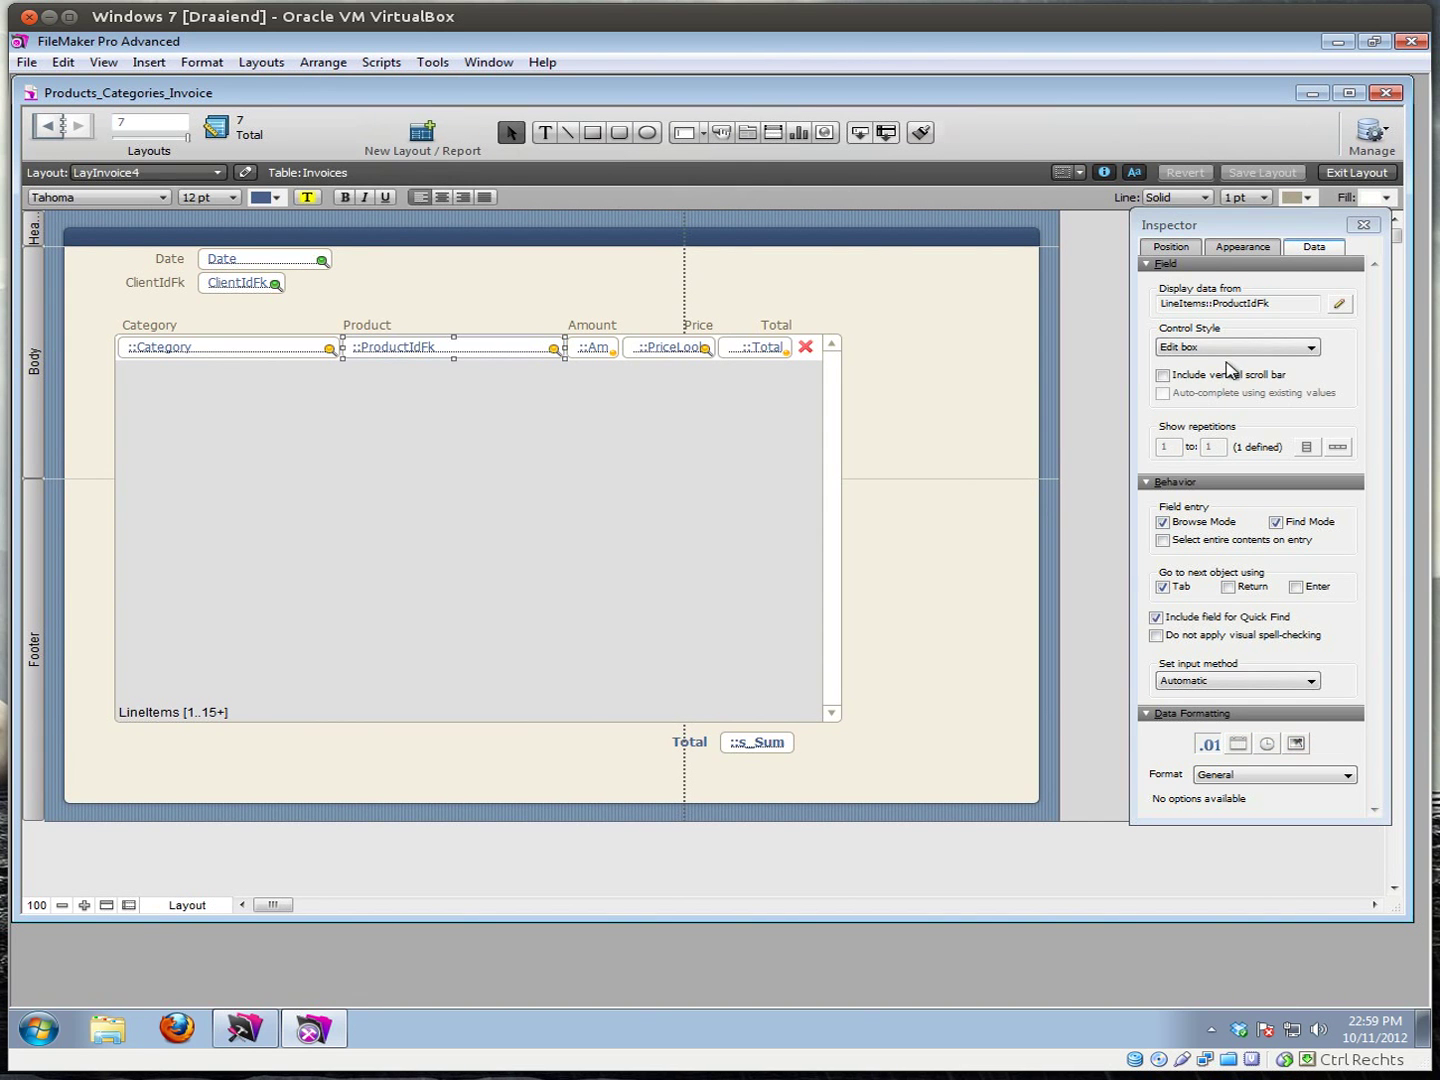
{"action": "left_click", "coordinate": [1297, 348]}
{"action": "left_click", "coordinate": [1284, 375]}
{"action": "left_click", "coordinate": [1337, 379]}
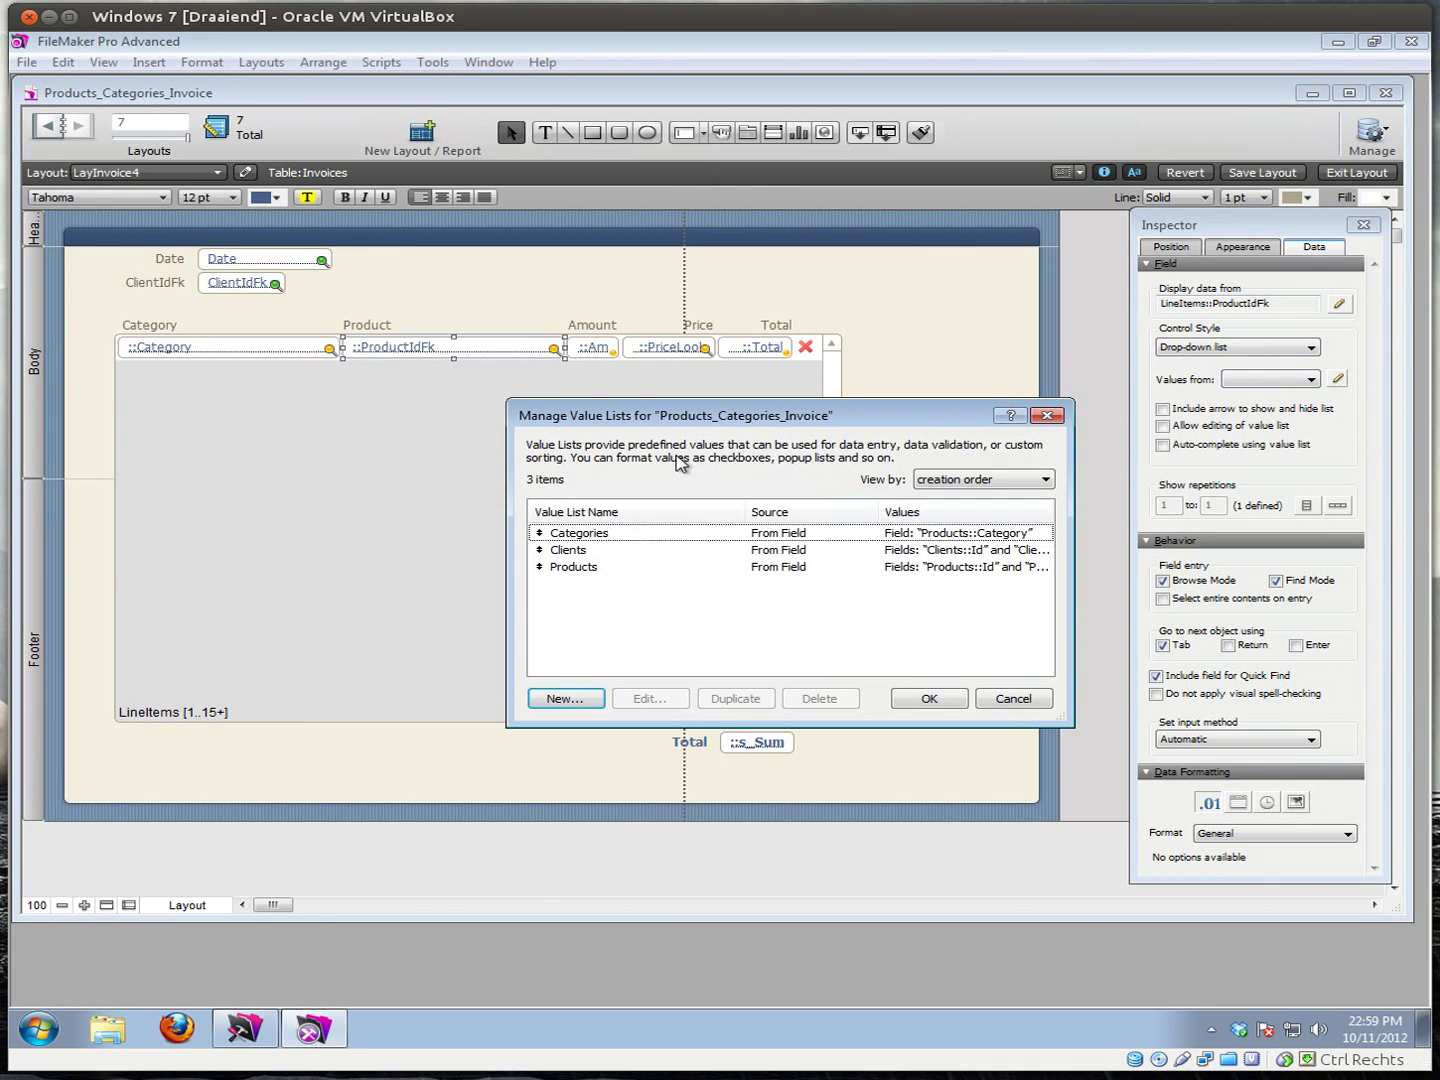
- Create a value list named "Products from selected Category" that uses values from a field
{"action": "left_click", "coordinate": [590, 706]}
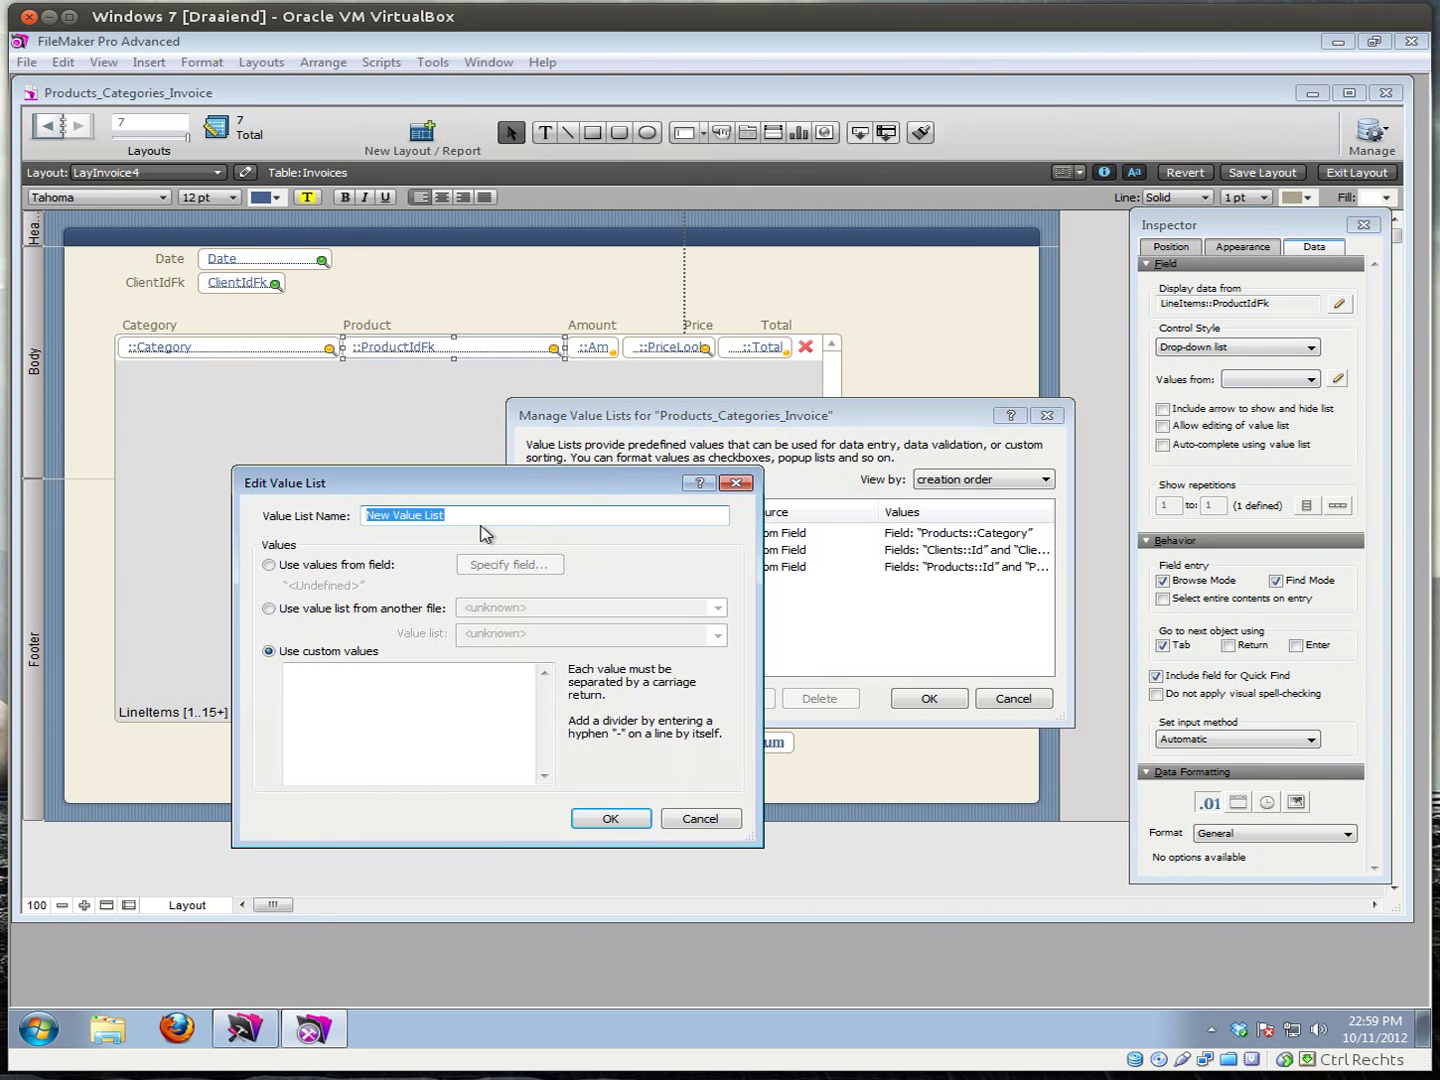
{"action": "type", "text": "Products from selected Category"}
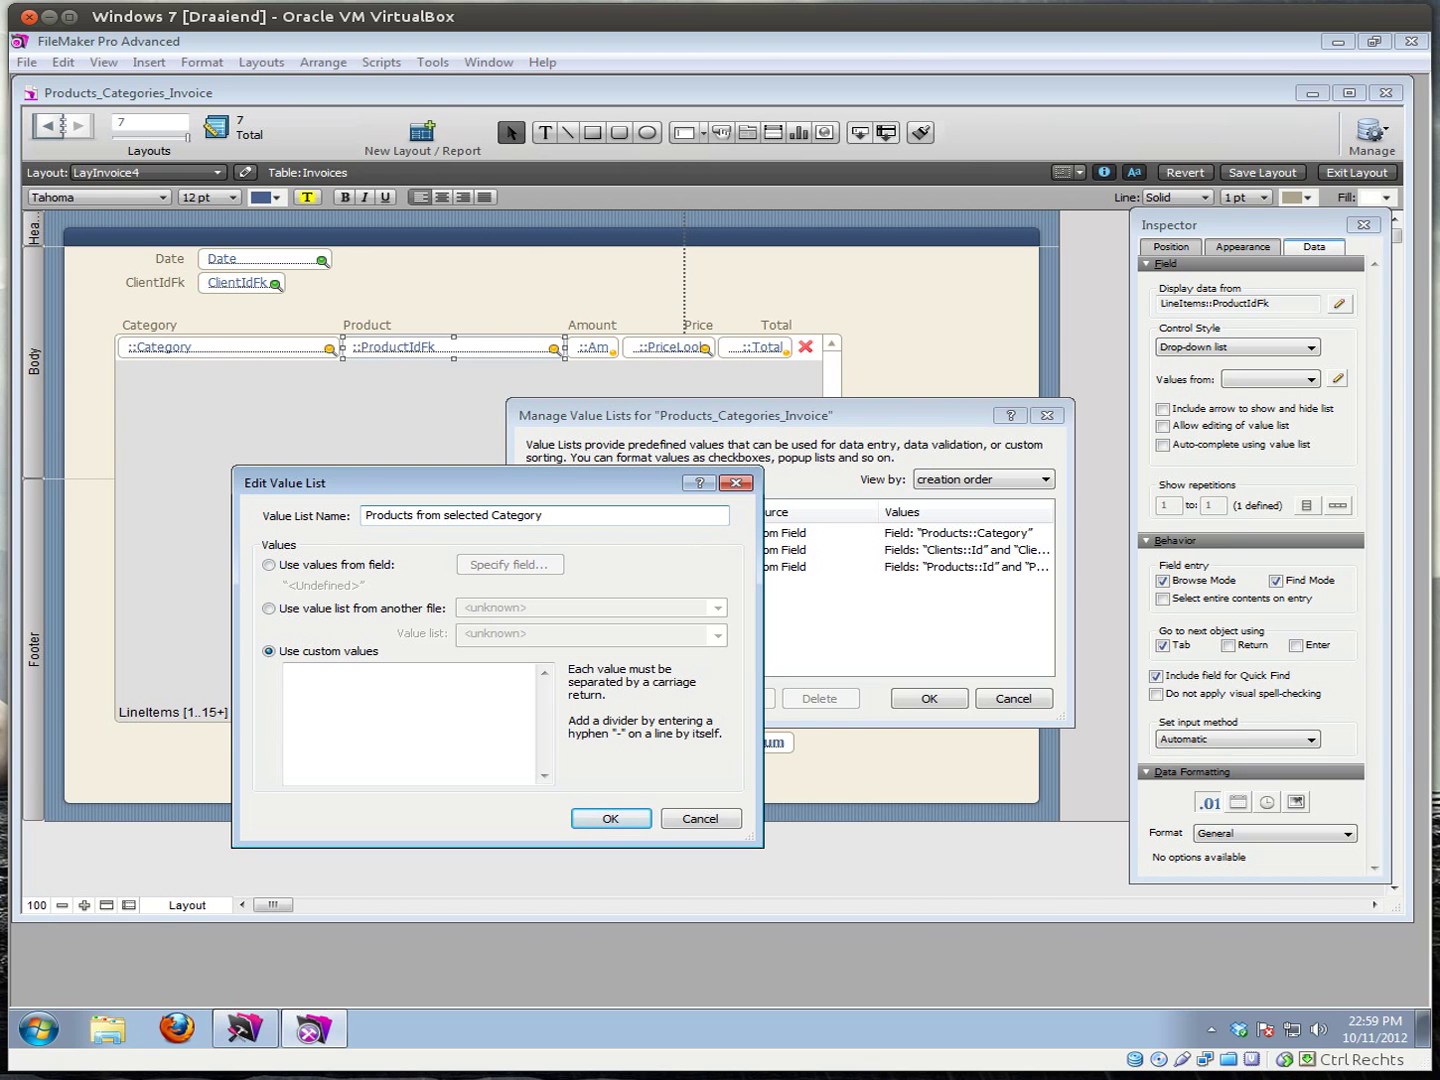
{"action": "left_click", "coordinate": [312, 564]}
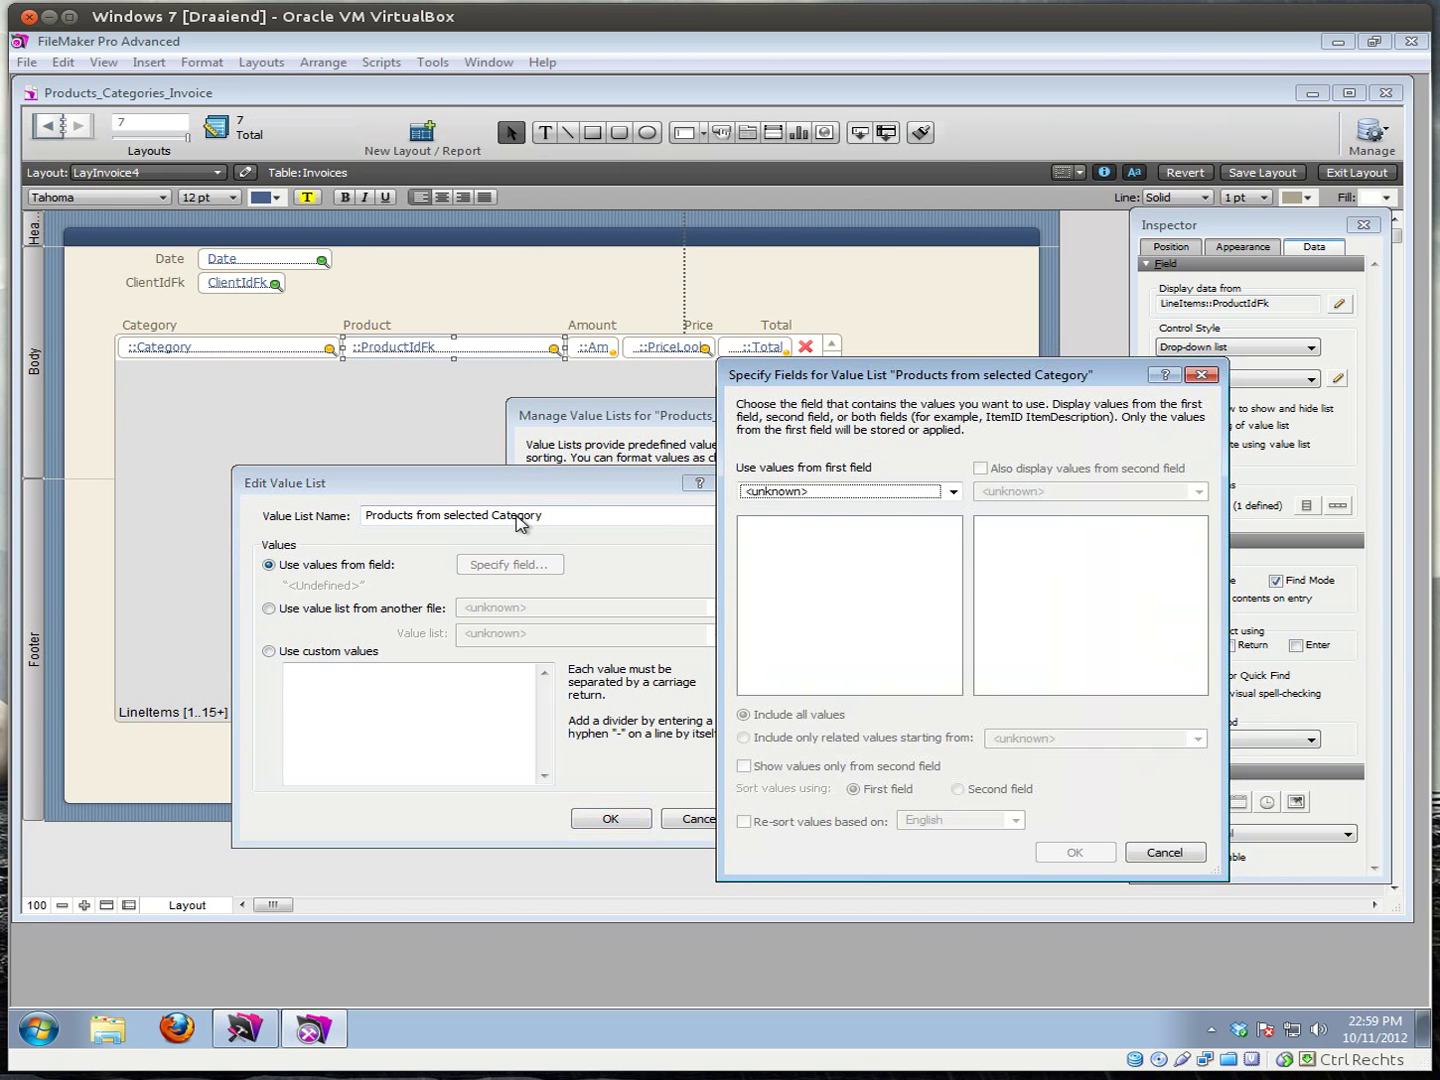
- Use Id from Products_Selected_Category as the first field and ProductName as the second, showing values only from the second field
{"action": "left_click", "coordinate": [952, 490]}
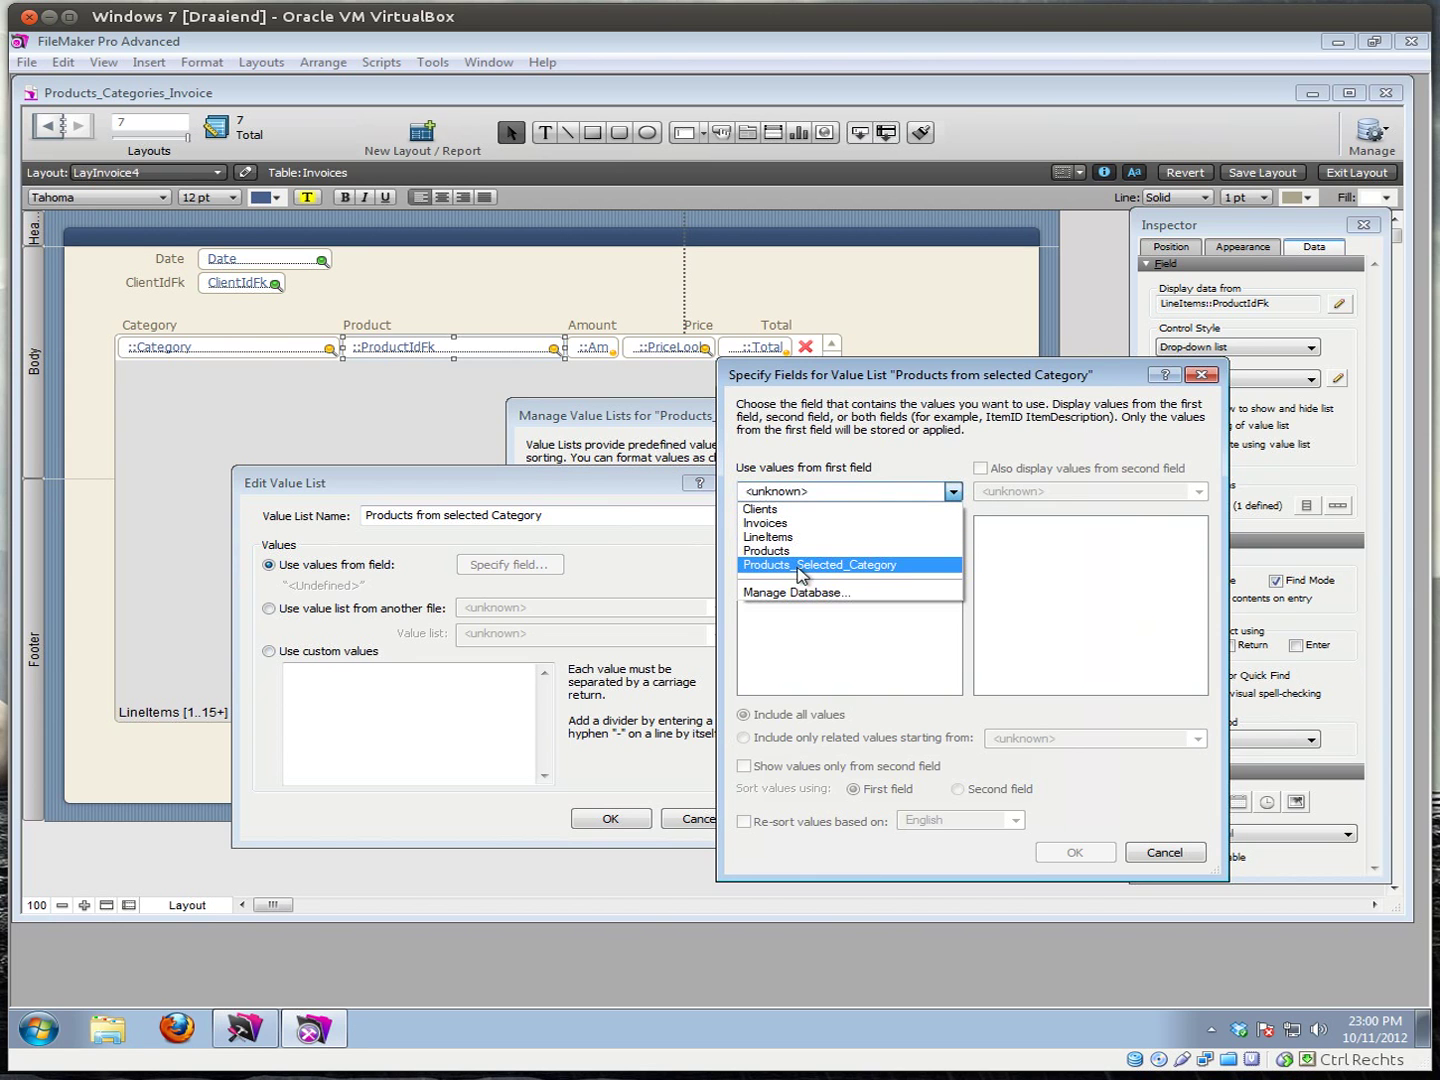
{"action": "left_click", "coordinate": [880, 566]}
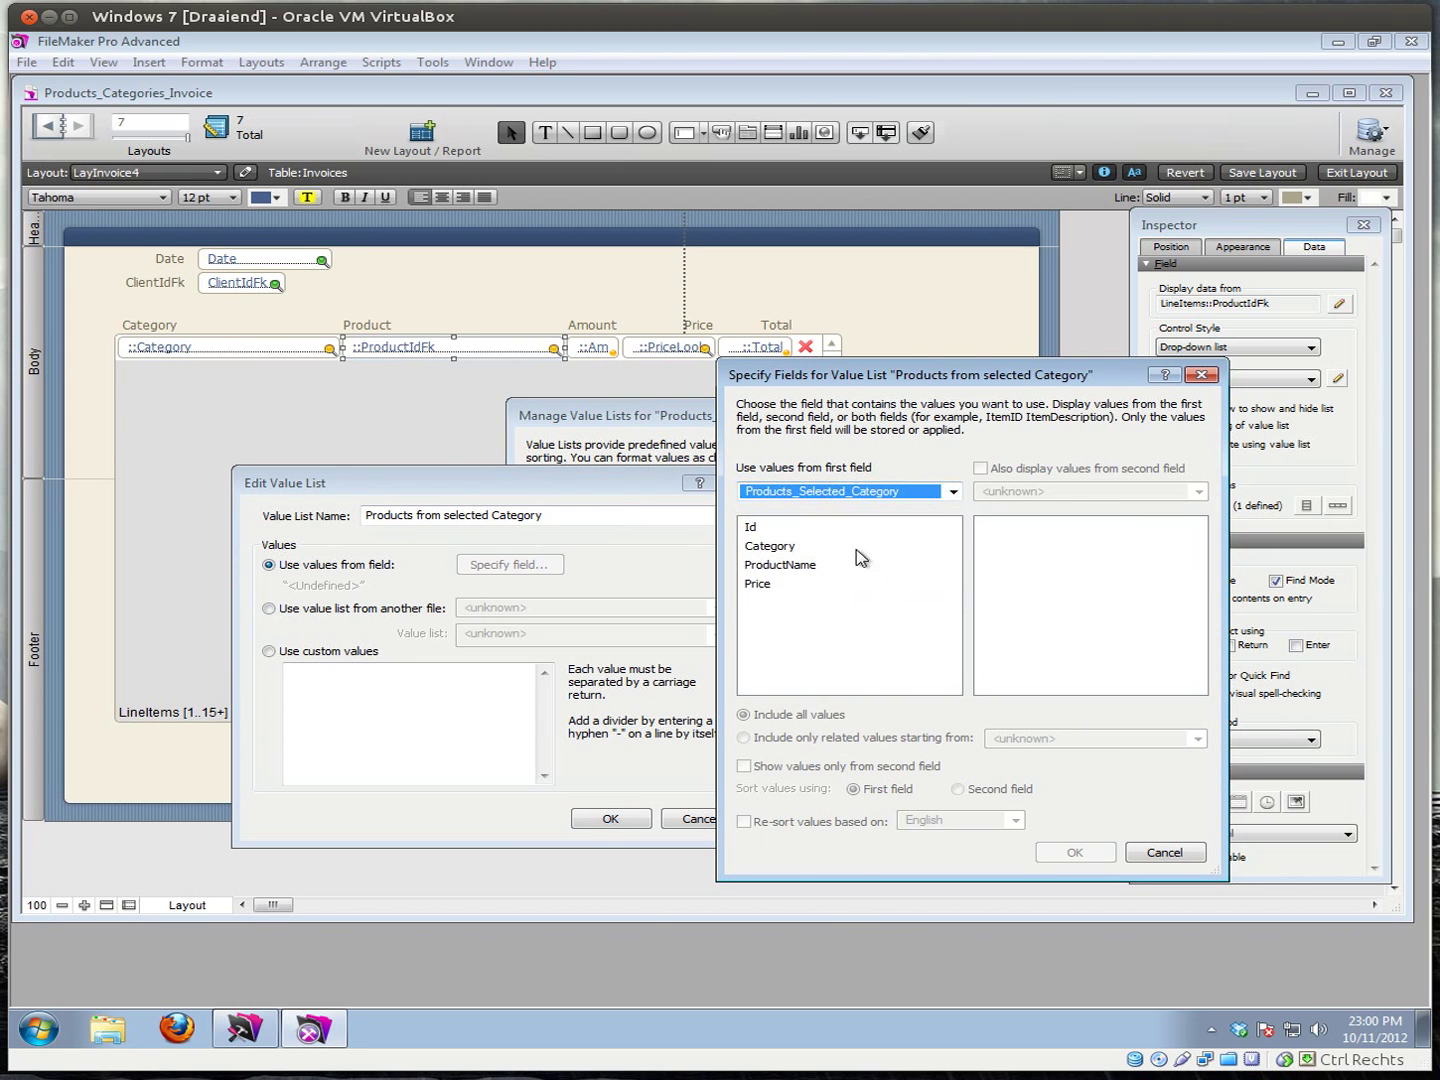
{"action": "left_click", "coordinate": [752, 530]}
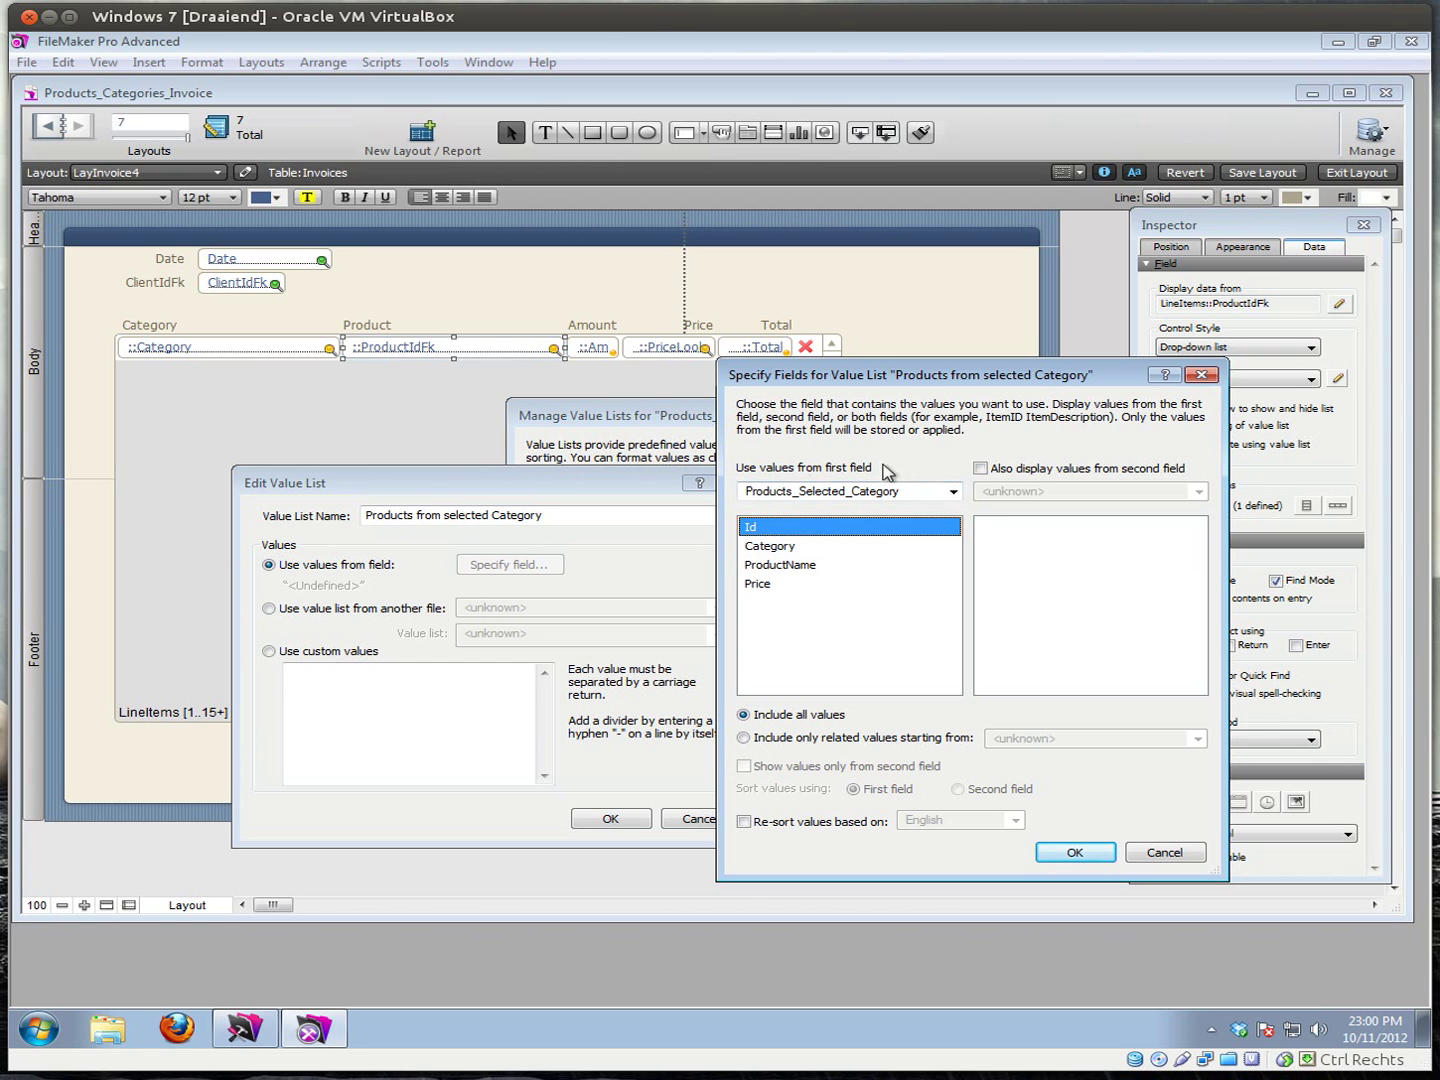
{"action": "left_click", "coordinate": [980, 468]}
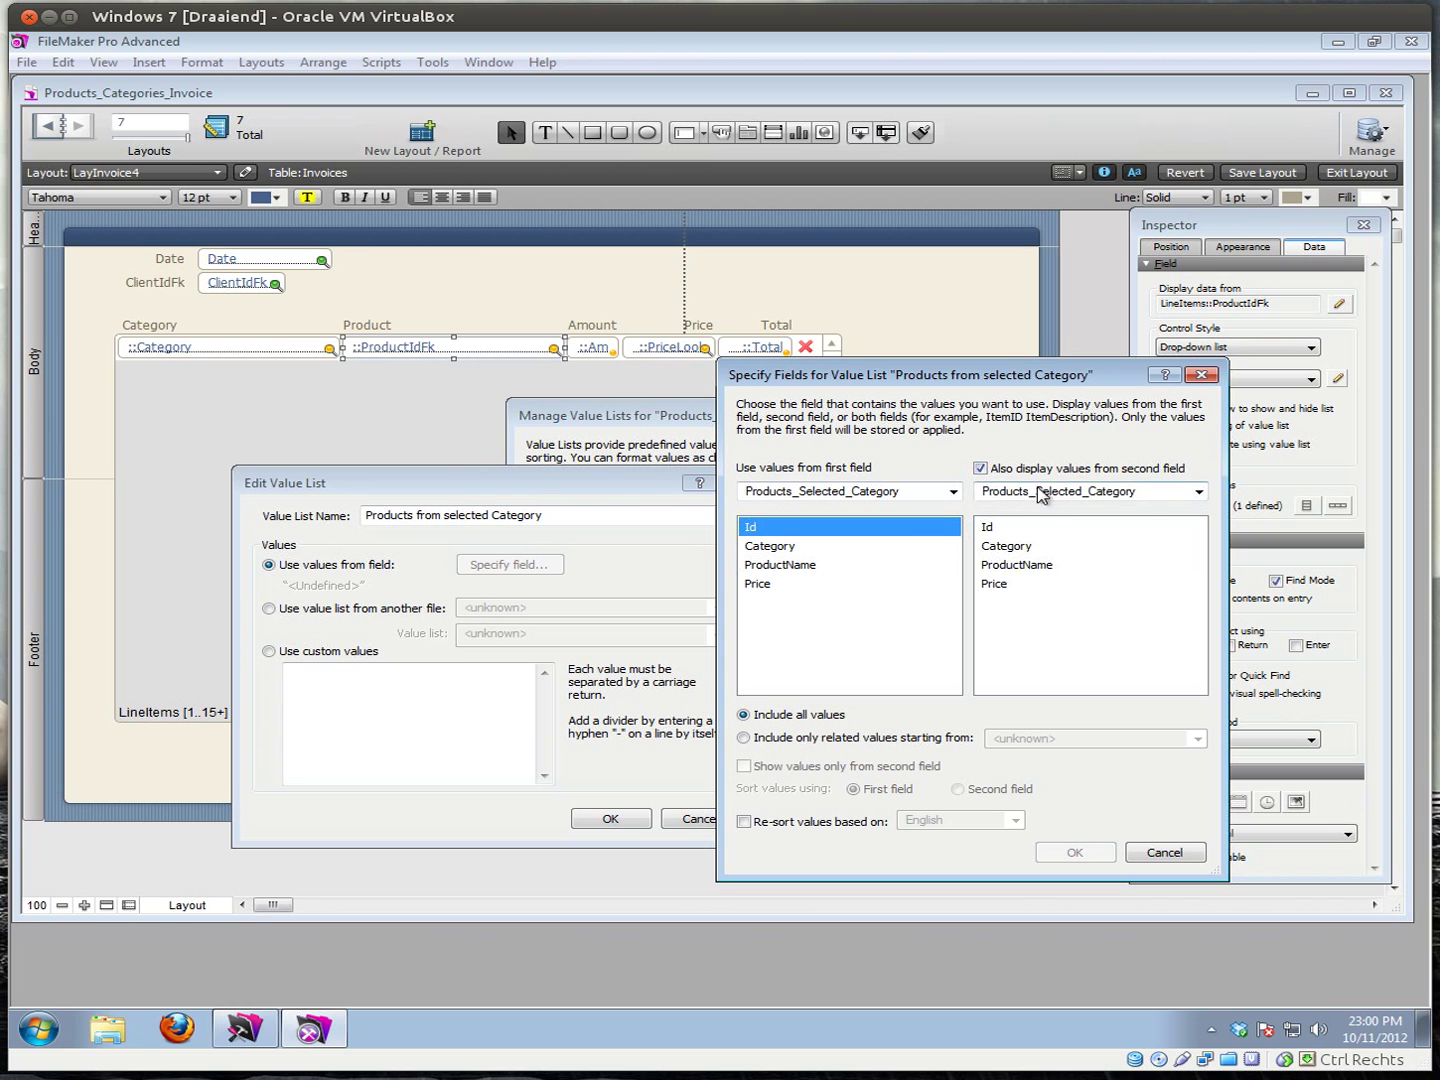
{"action": "left_click", "coordinate": [1011, 566]}
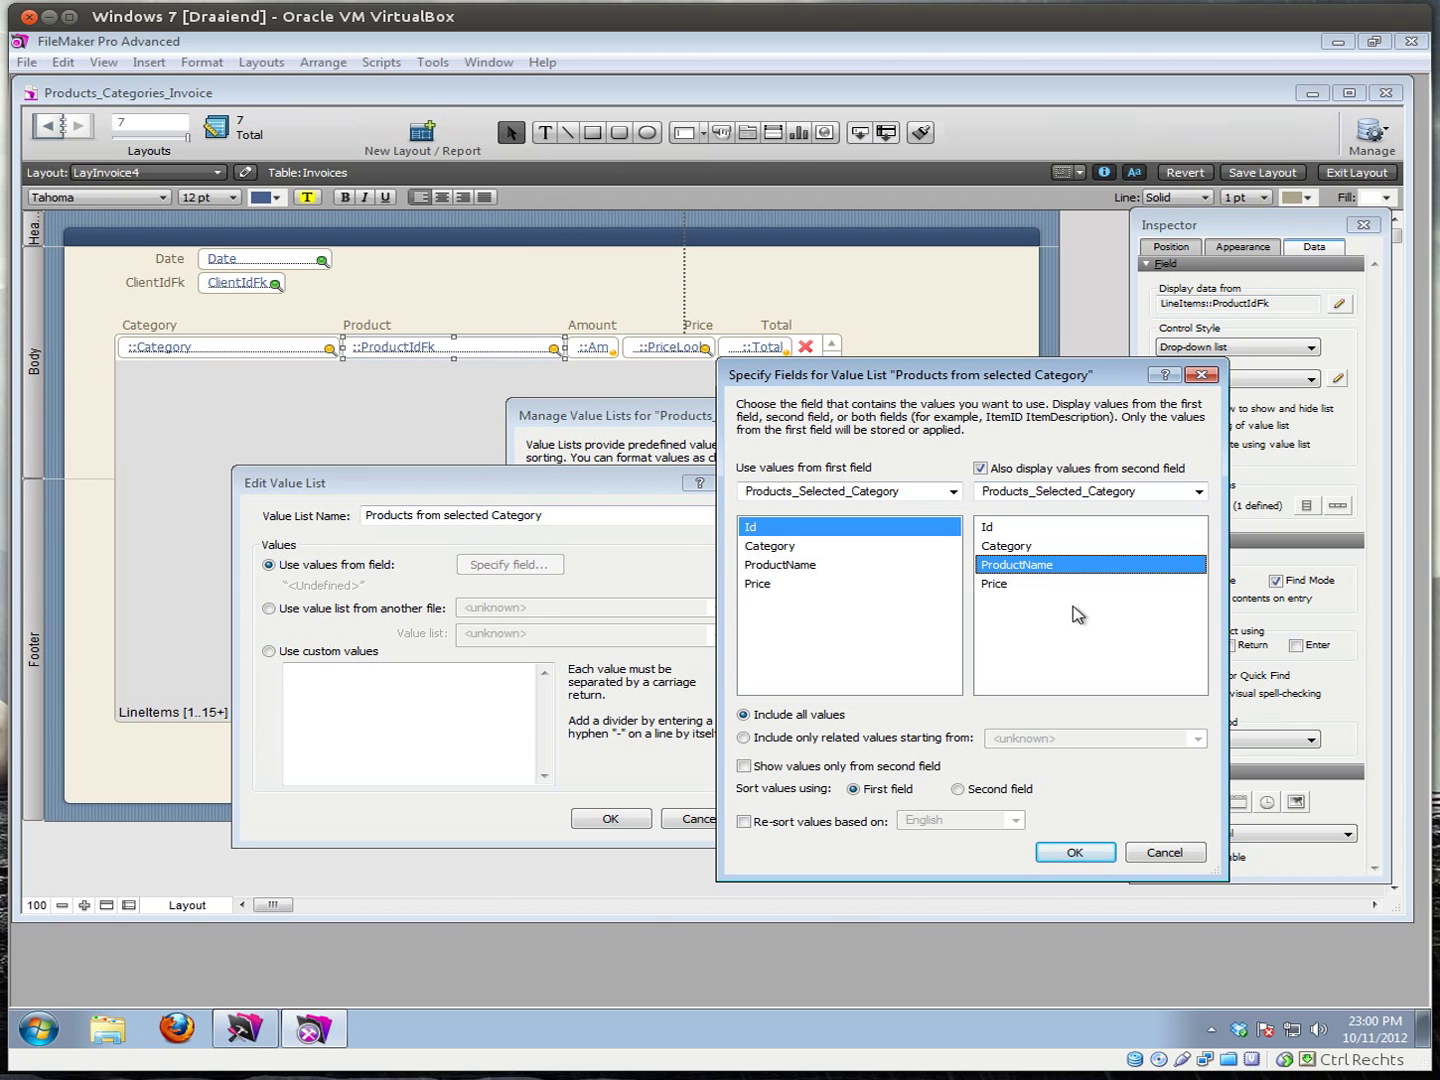
{"action": "left_click", "coordinate": [742, 769]}
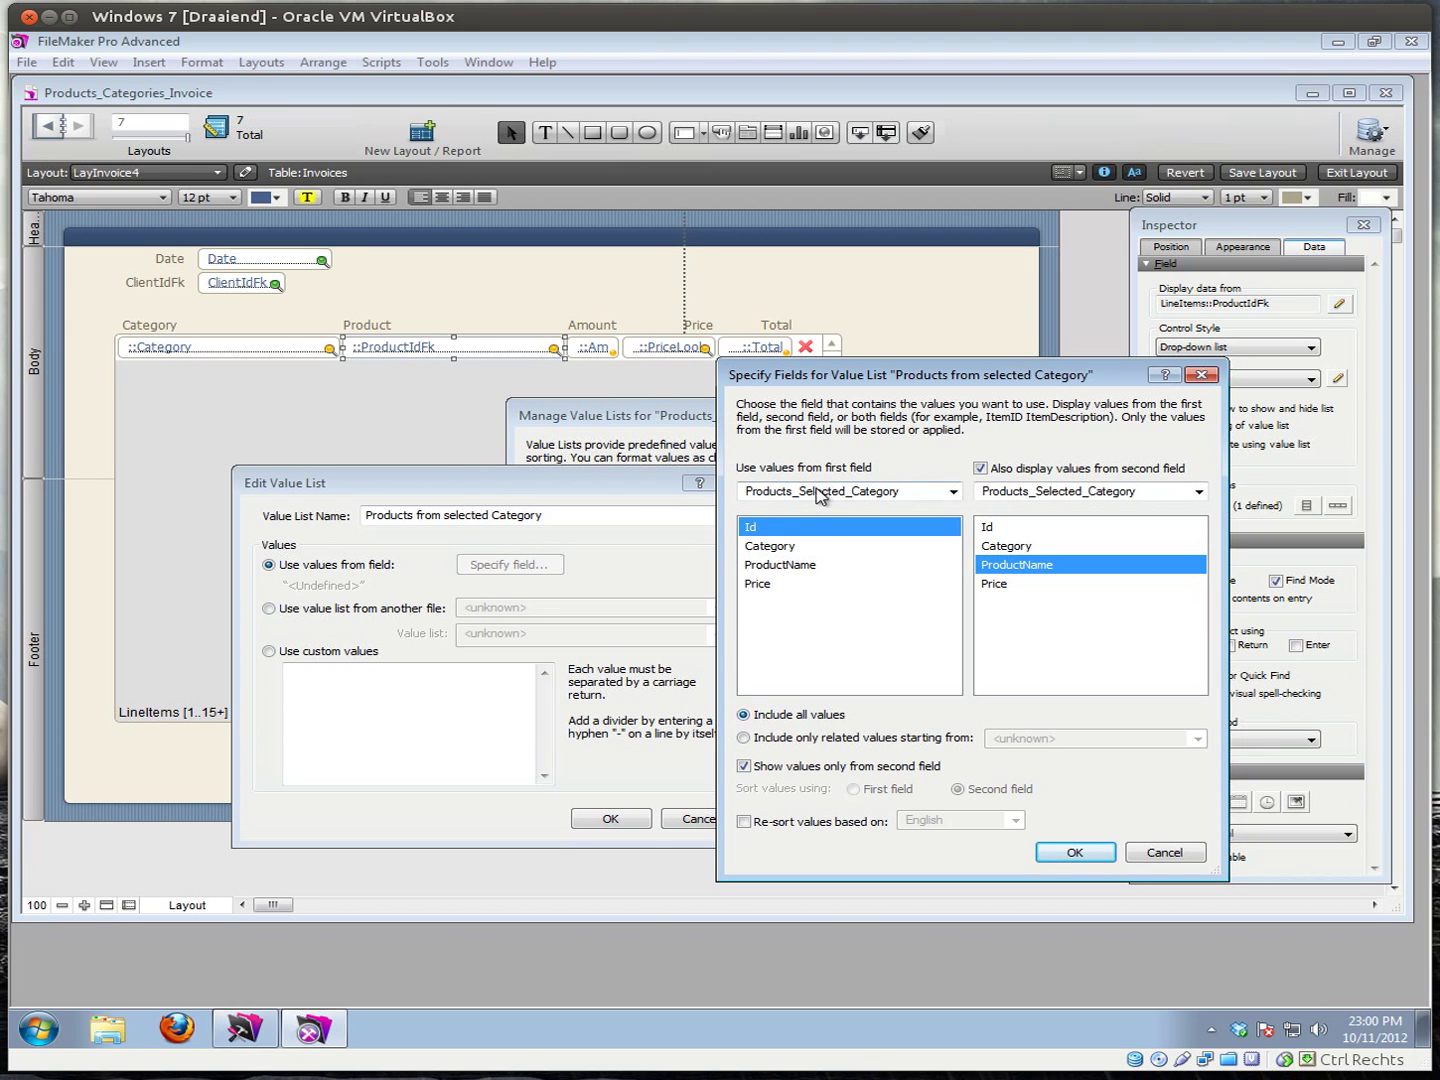
- Restrict the value list to related values starting from LineItems and apply it to the ProductIdFk field
{"action": "left_click", "coordinate": [744, 739]}
{"action": "left_click", "coordinate": [1197, 739]}
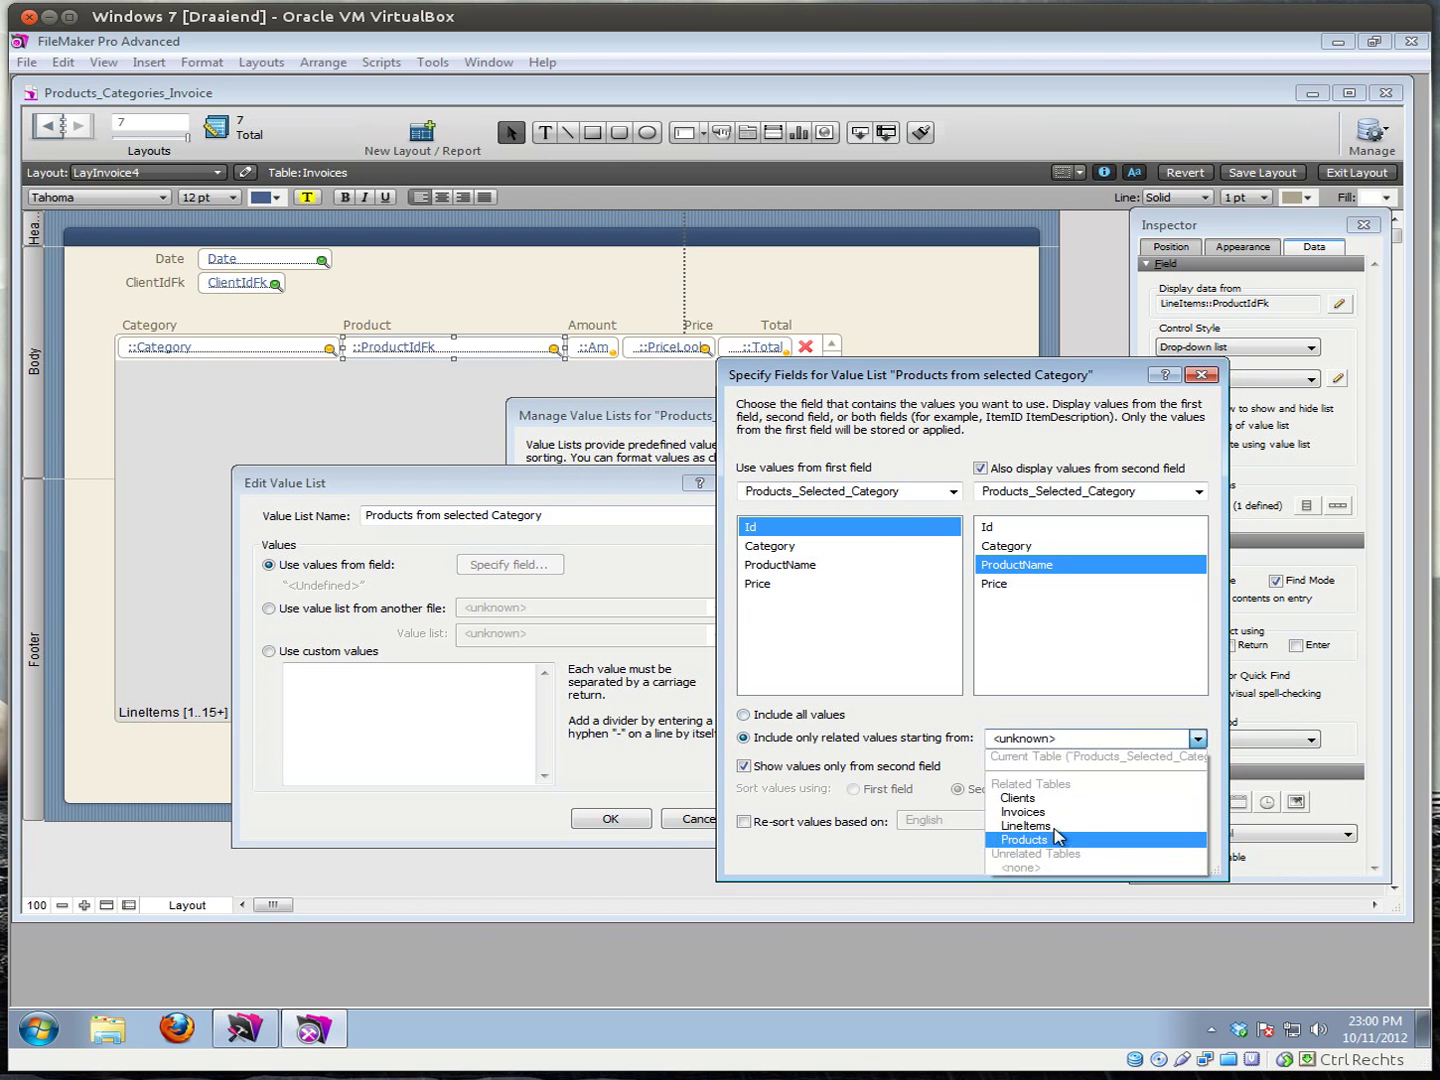
{"action": "left_click", "coordinate": [1050, 826]}
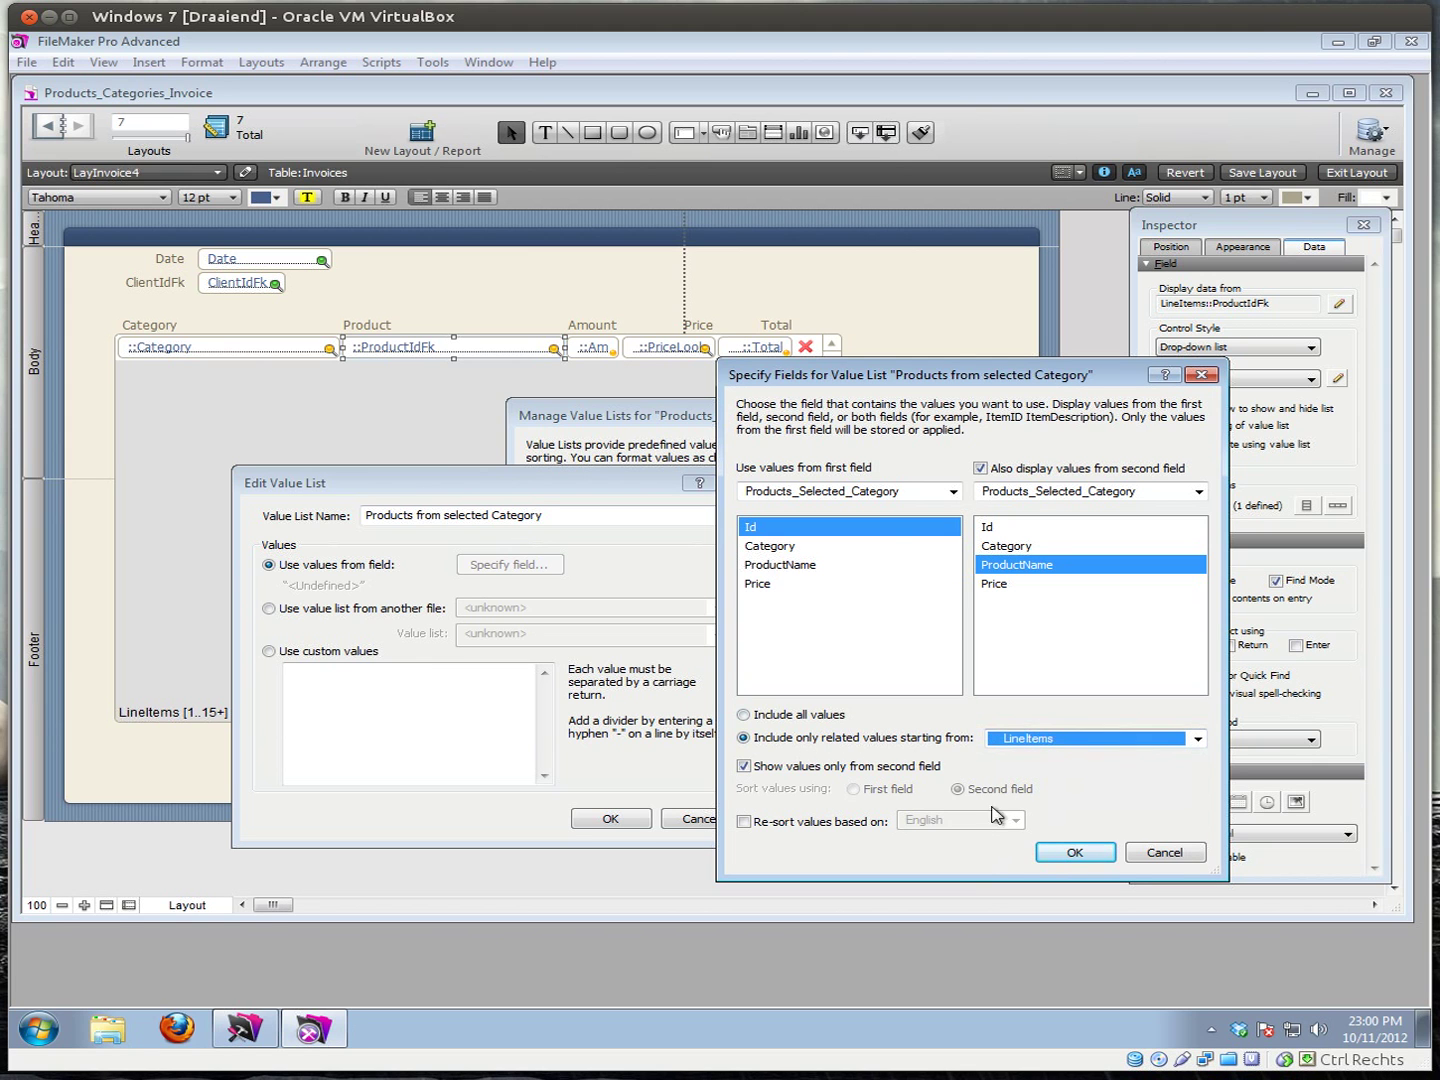
{"action": "left_click", "coordinate": [1075, 851]}
{"action": "left_click", "coordinate": [625, 823]}
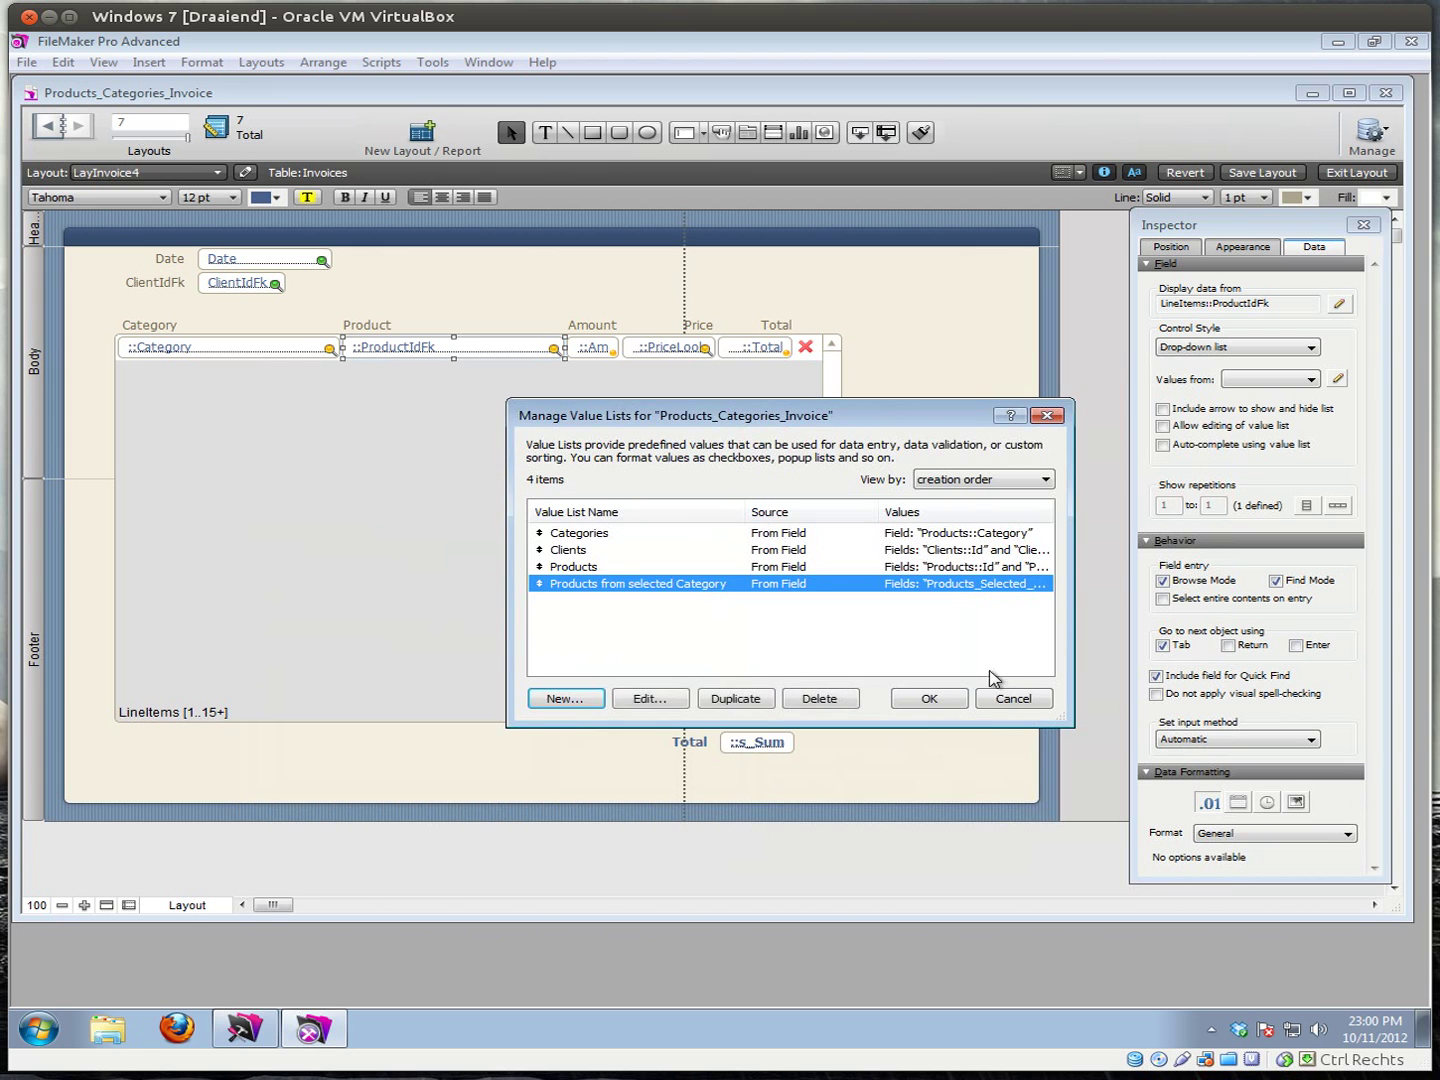
{"action": "left_click", "coordinate": [953, 698]}
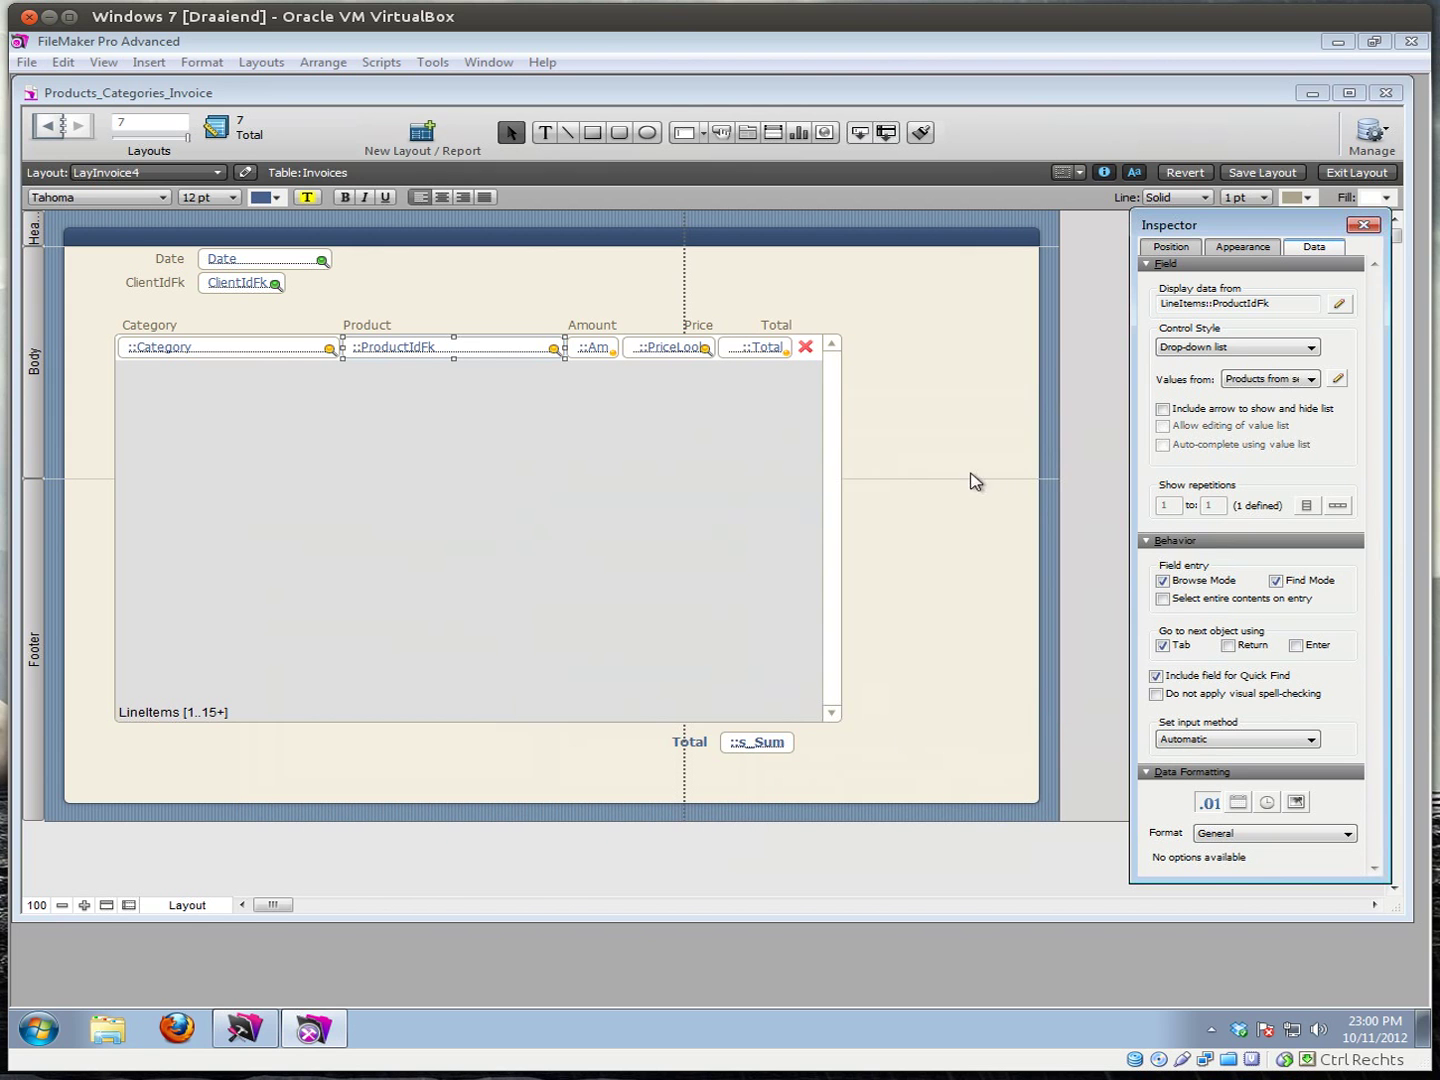
- In Browse mode, test the first line's product choices under Parts, changing its category to Motorcycles and finally to Scooters
{"action": "left_click", "coordinate": [1380, 173]}
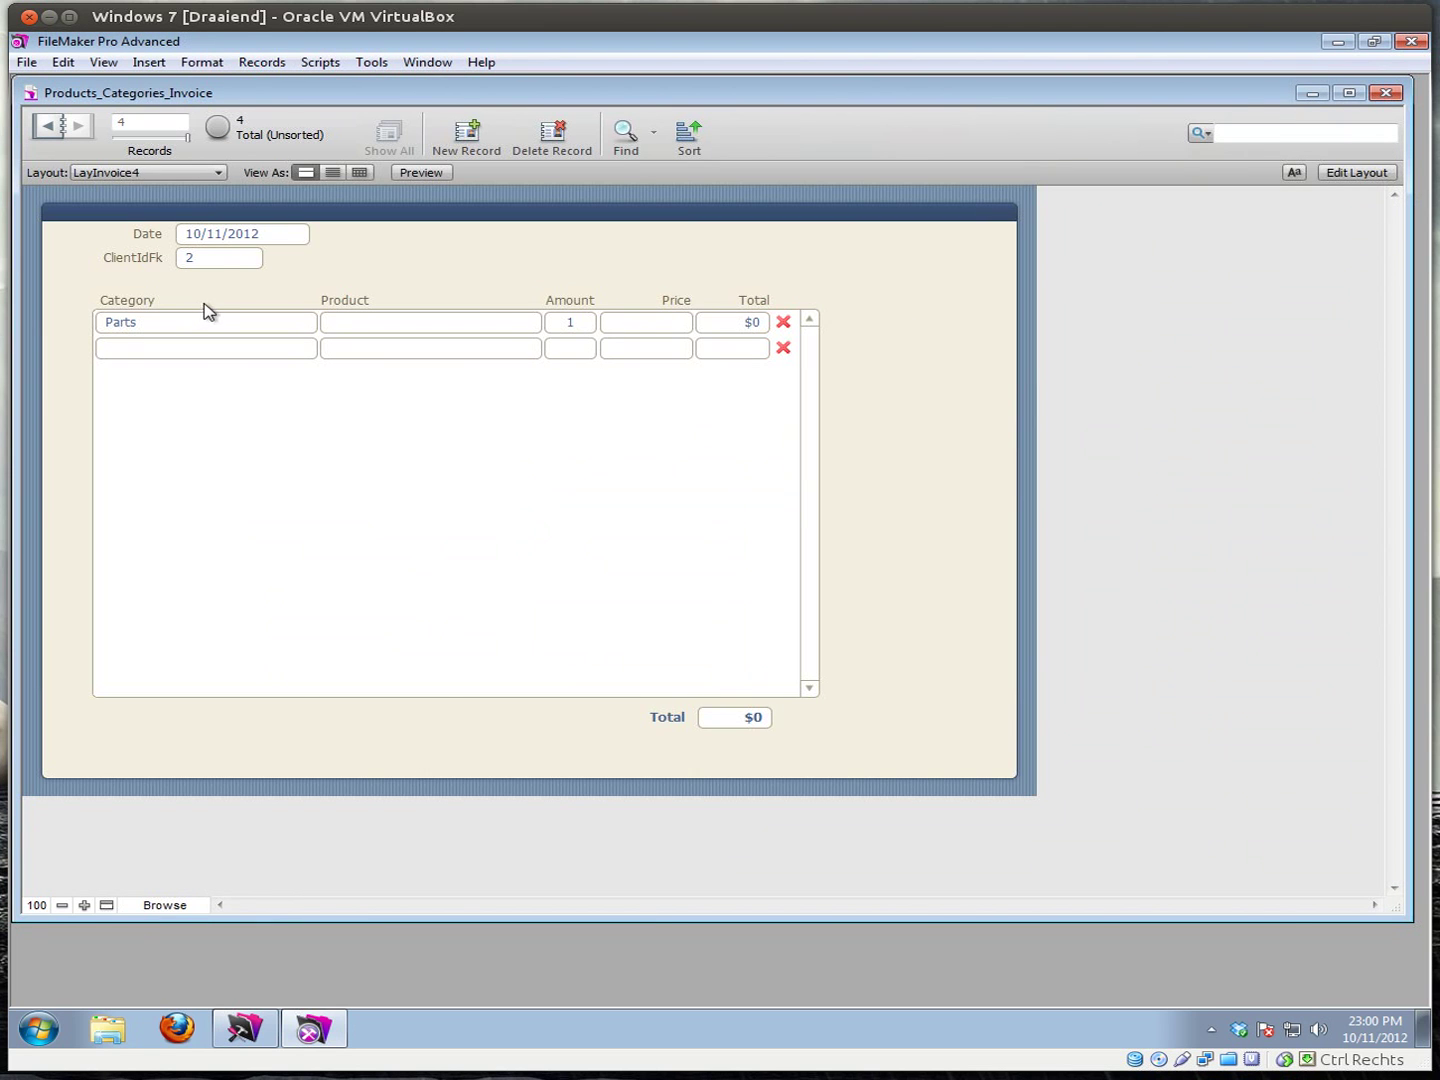
{"action": "left_click", "coordinate": [408, 323]}
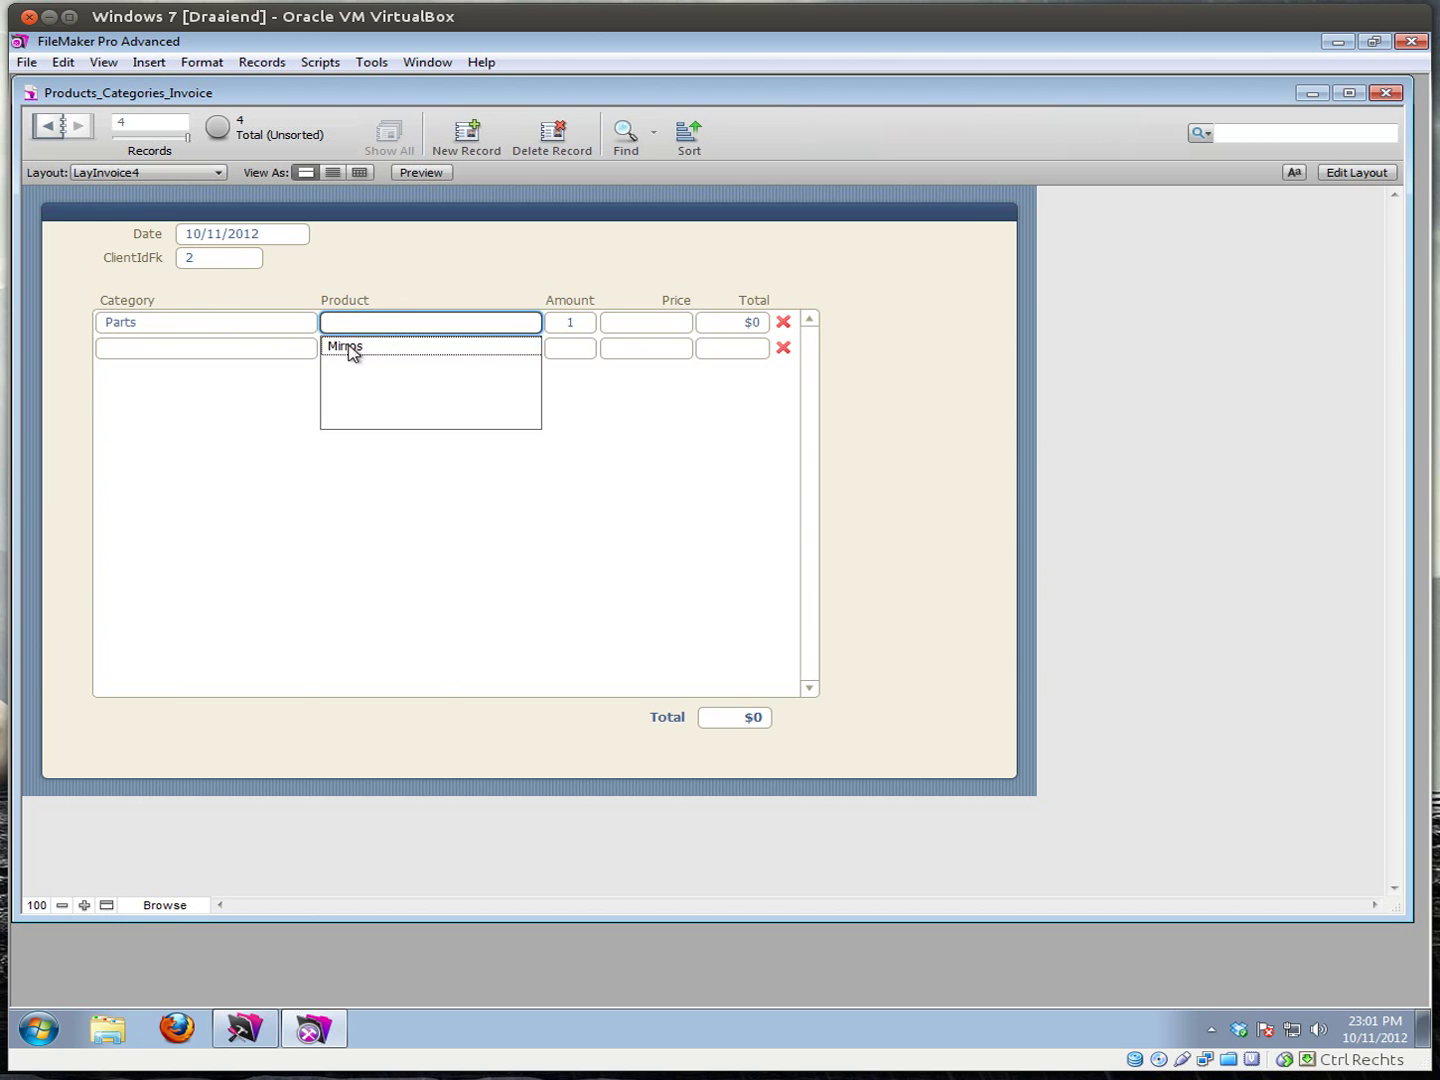
{"action": "left_click", "coordinate": [239, 323]}
{"action": "left_click", "coordinate": [136, 365]}
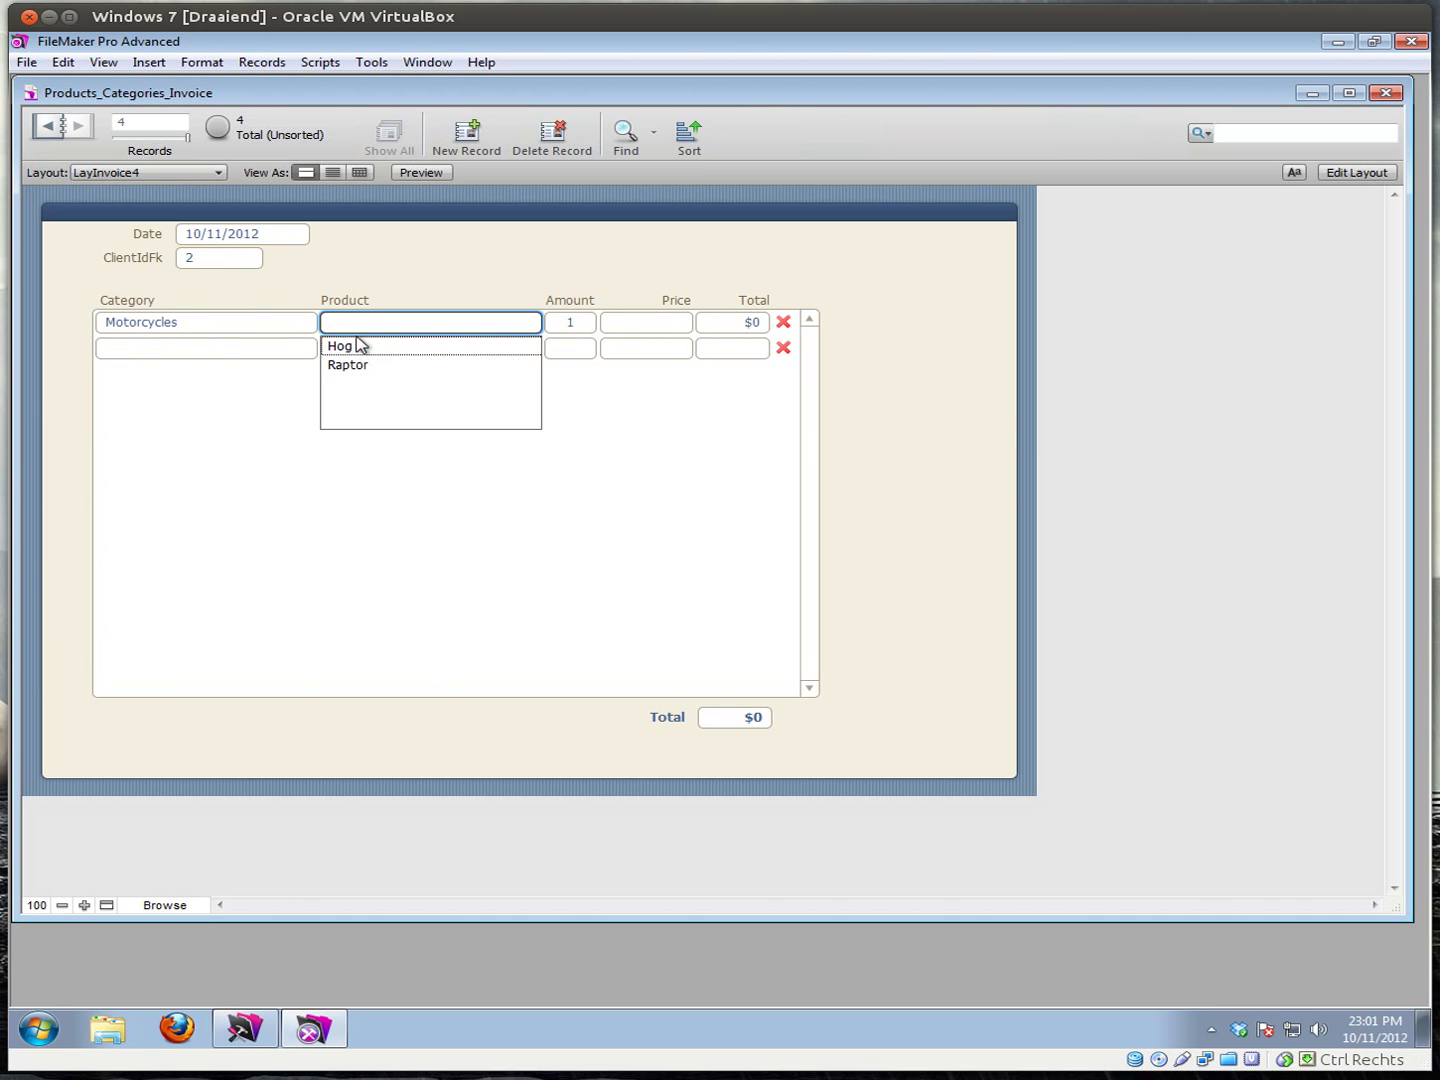
{"action": "left_click", "coordinate": [265, 329]}
{"action": "left_click", "coordinate": [148, 403]}
{"action": "left_click", "coordinate": [401, 280]}
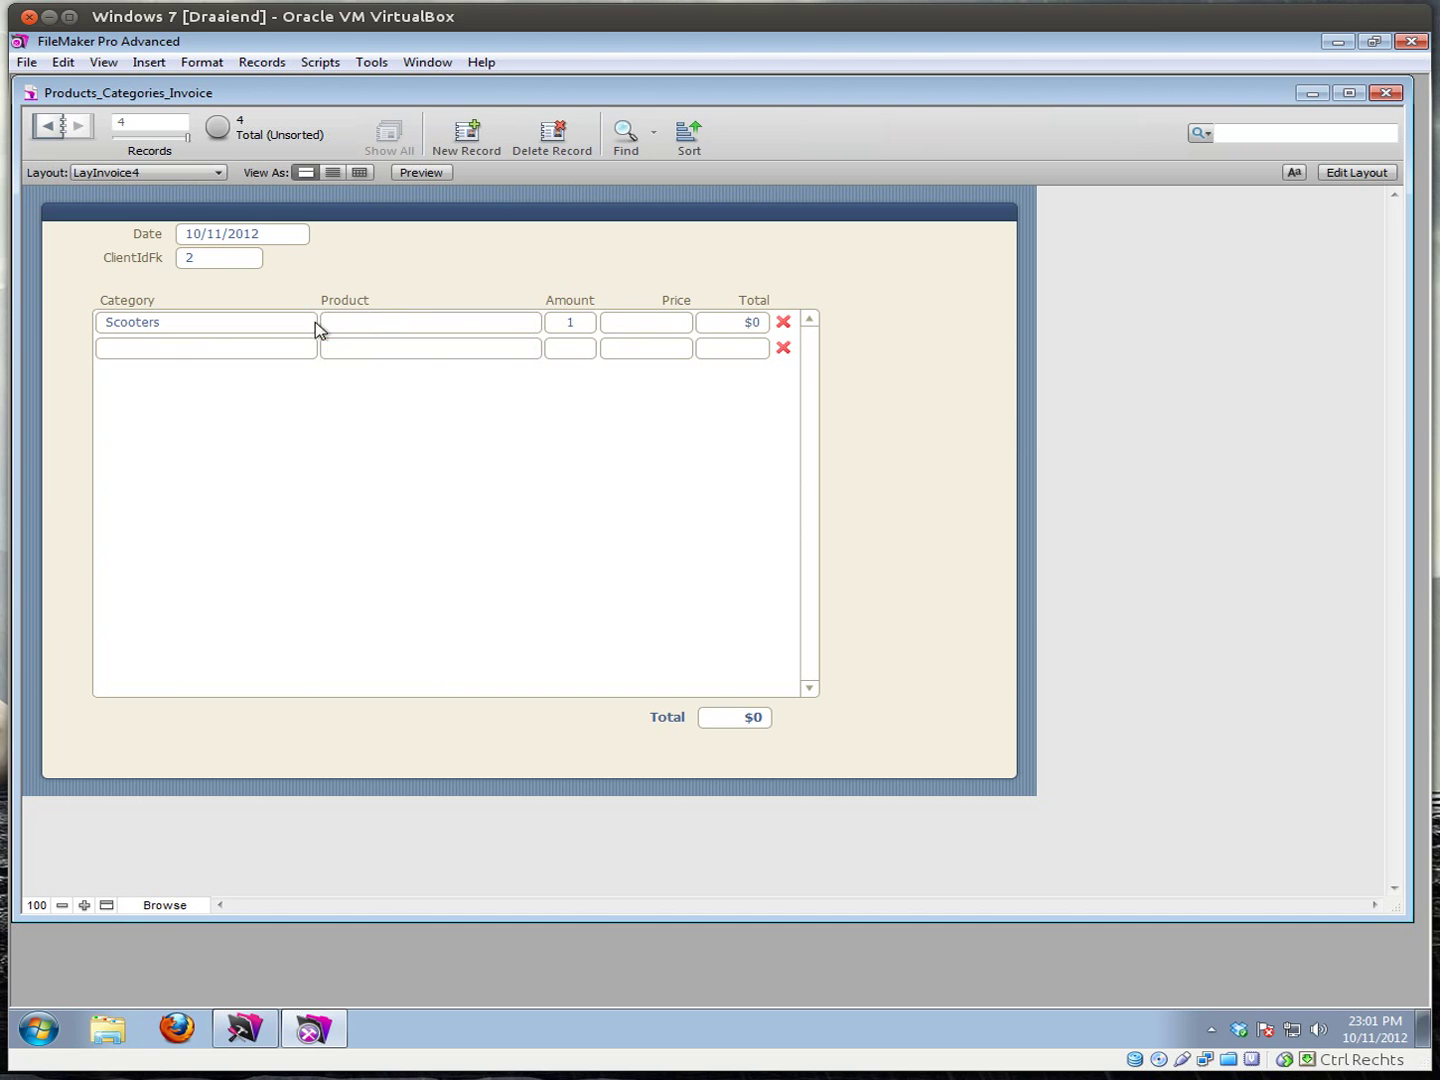
{"action": "left_click", "coordinate": [365, 326]}
{"action": "left_click", "coordinate": [380, 298]}
- Review the table relationships graph and the field settings of the "Products from selected Category" value list
{"action": "left_click", "coordinate": [26, 63]}
{"action": "mouse_move", "coordinate": [186, 236]}
{"action": "left_click", "coordinate": [320, 232]}
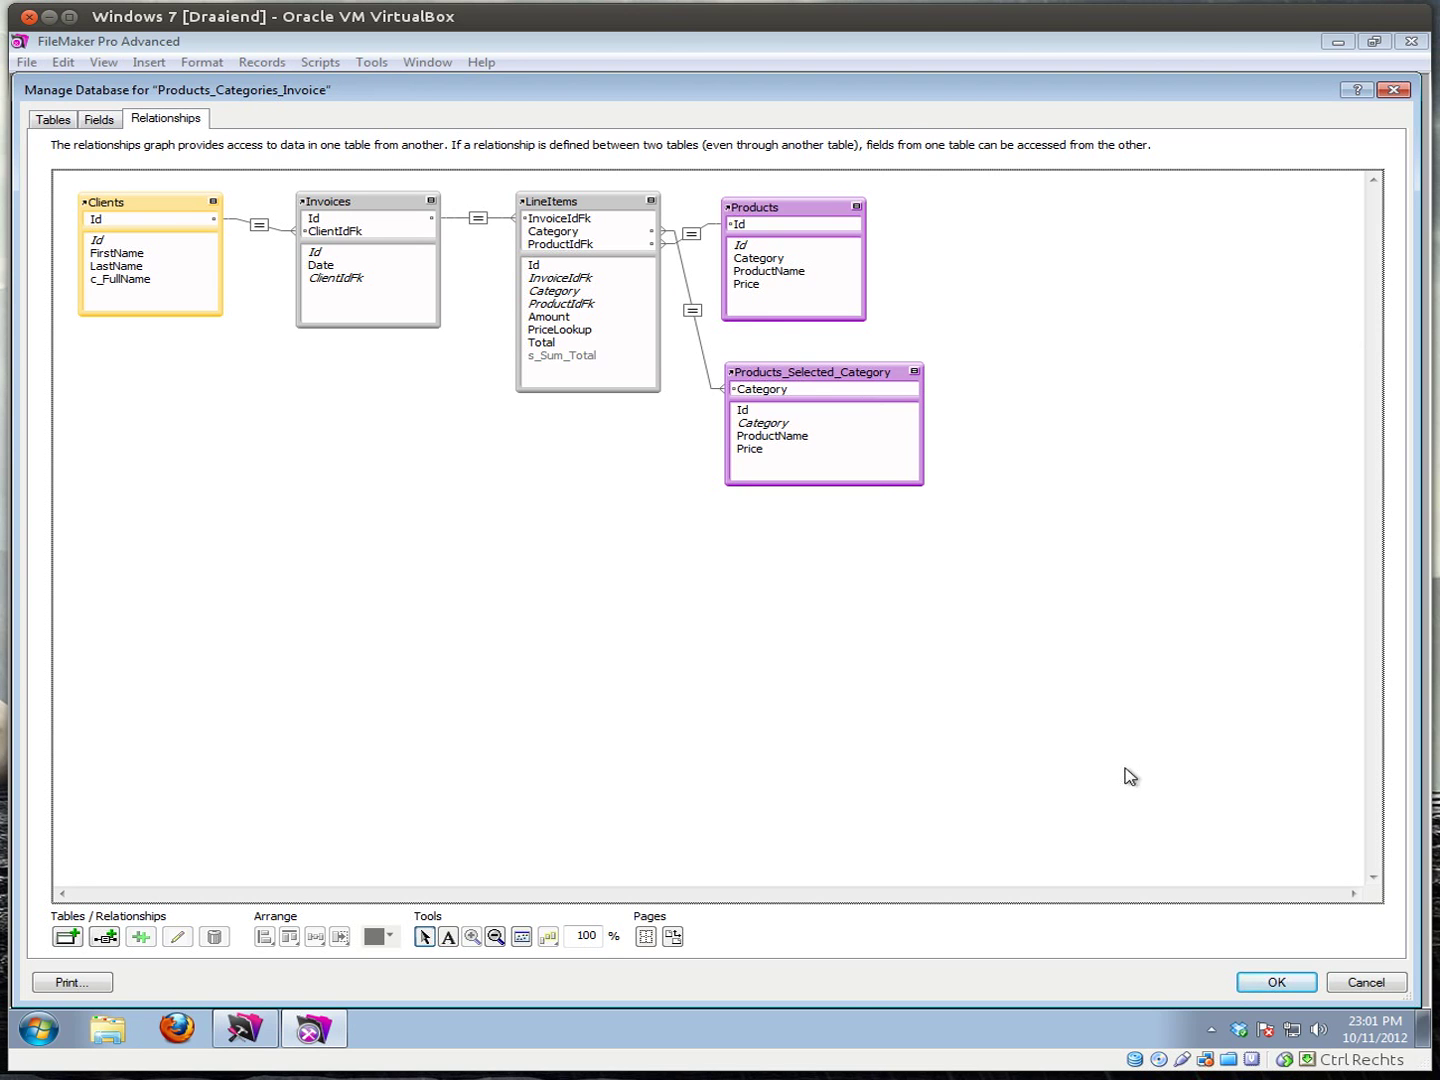
{"action": "left_click", "coordinate": [1252, 986]}
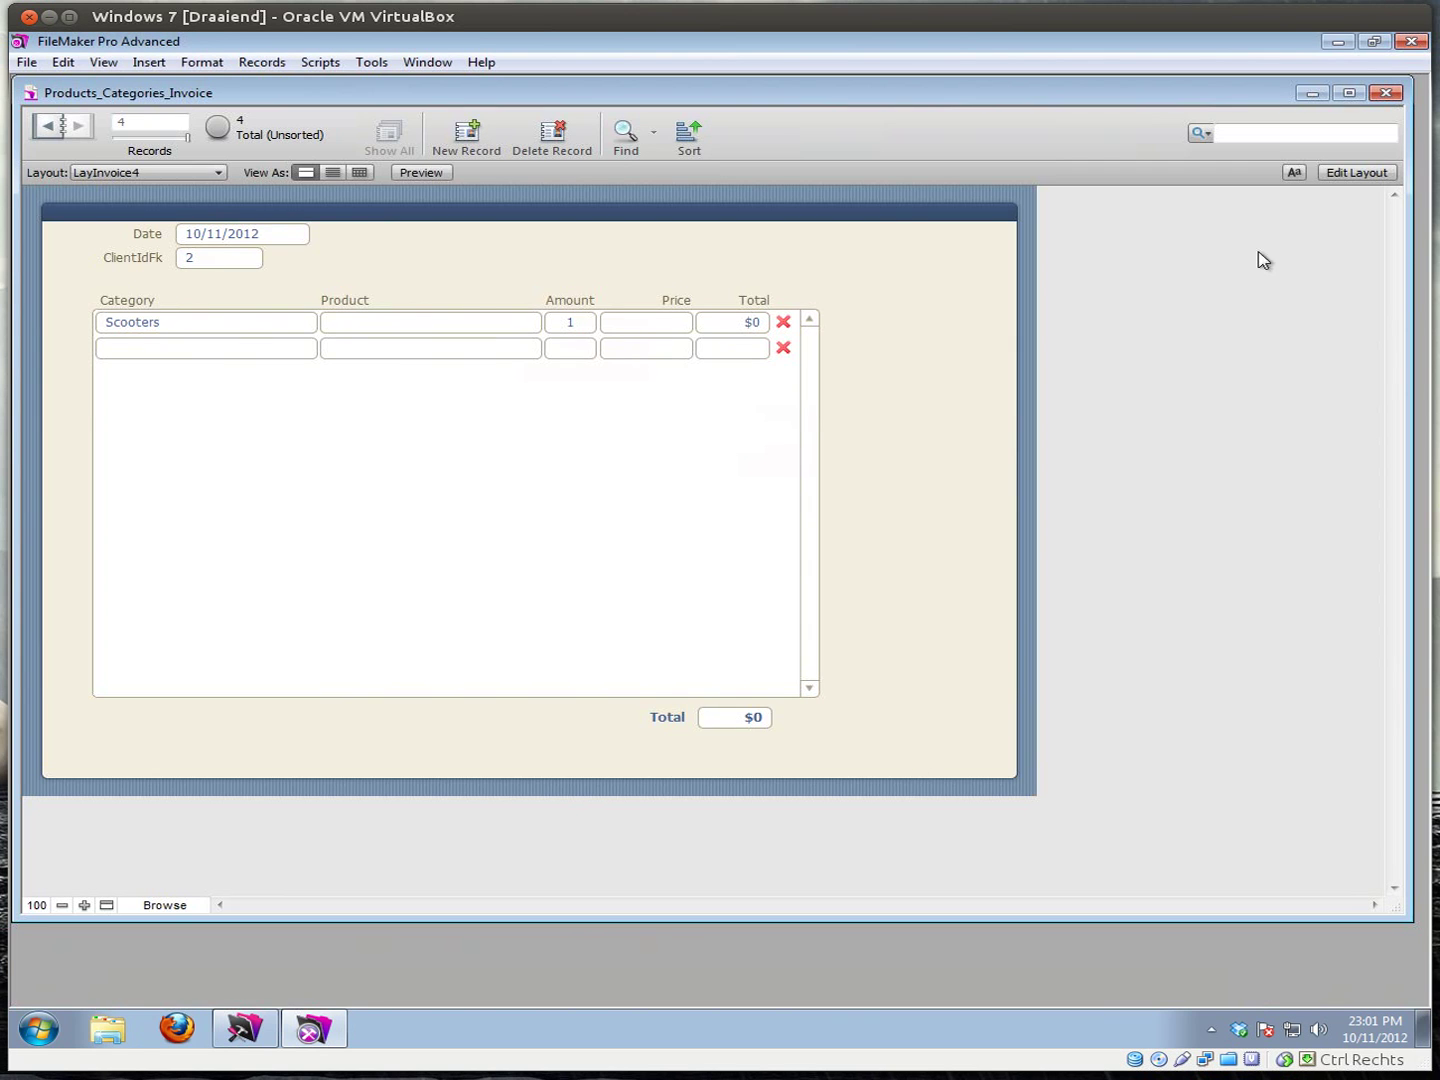
{"action": "left_click", "coordinate": [1346, 175]}
{"action": "left_click", "coordinate": [514, 346]}
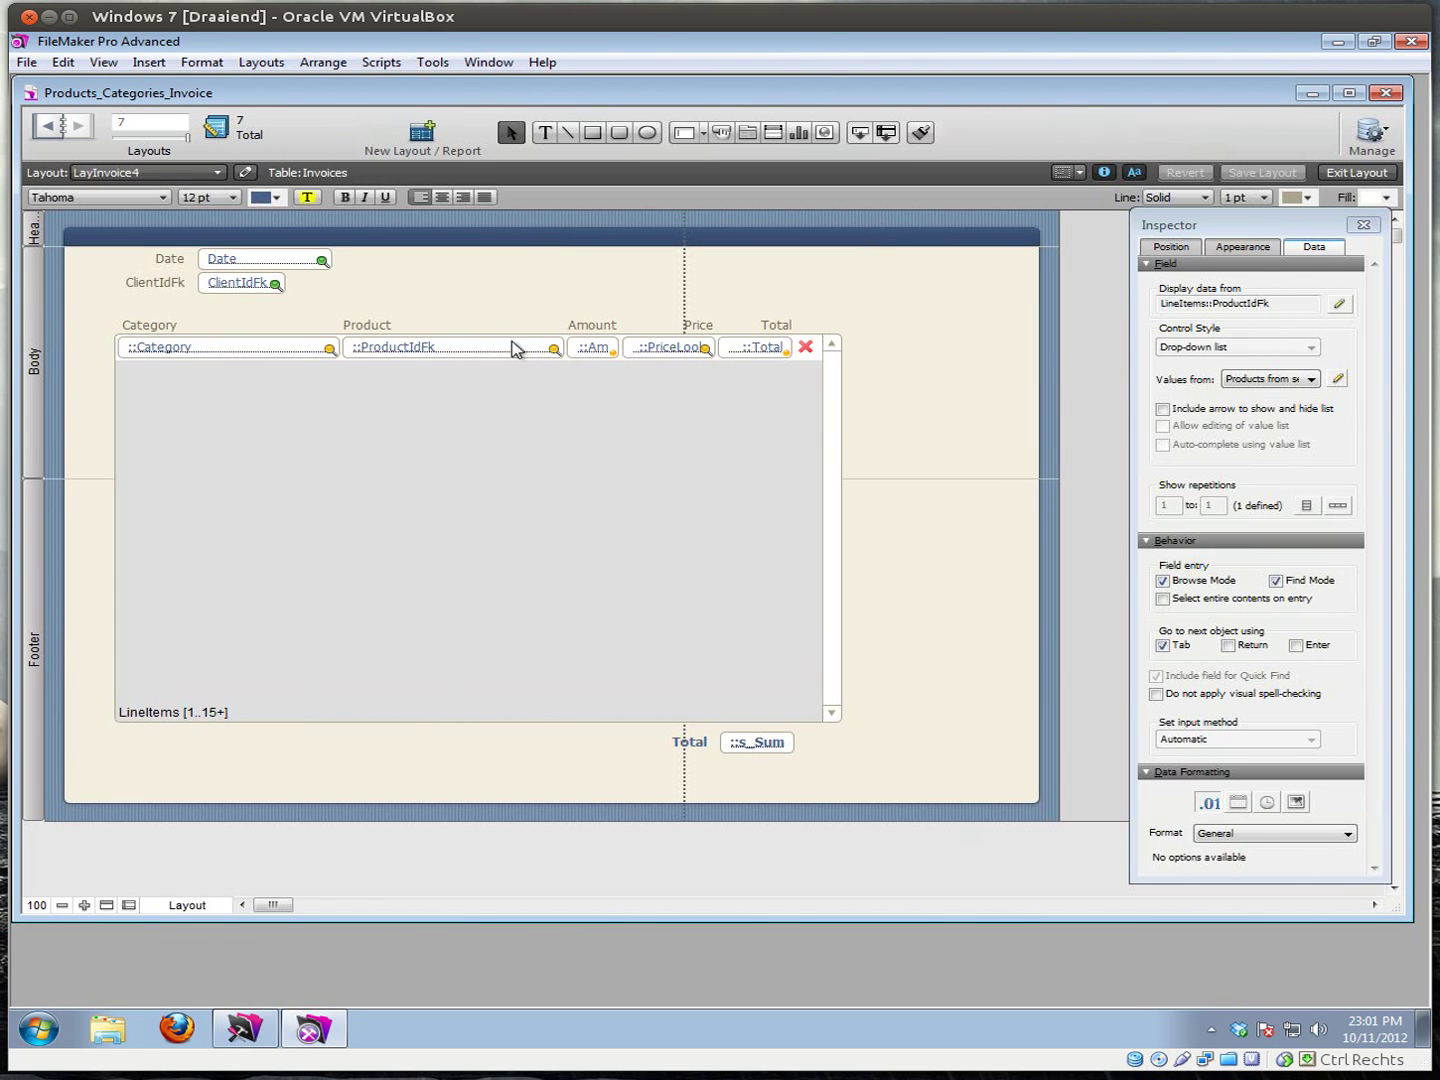
{"action": "left_click", "coordinate": [1339, 379]}
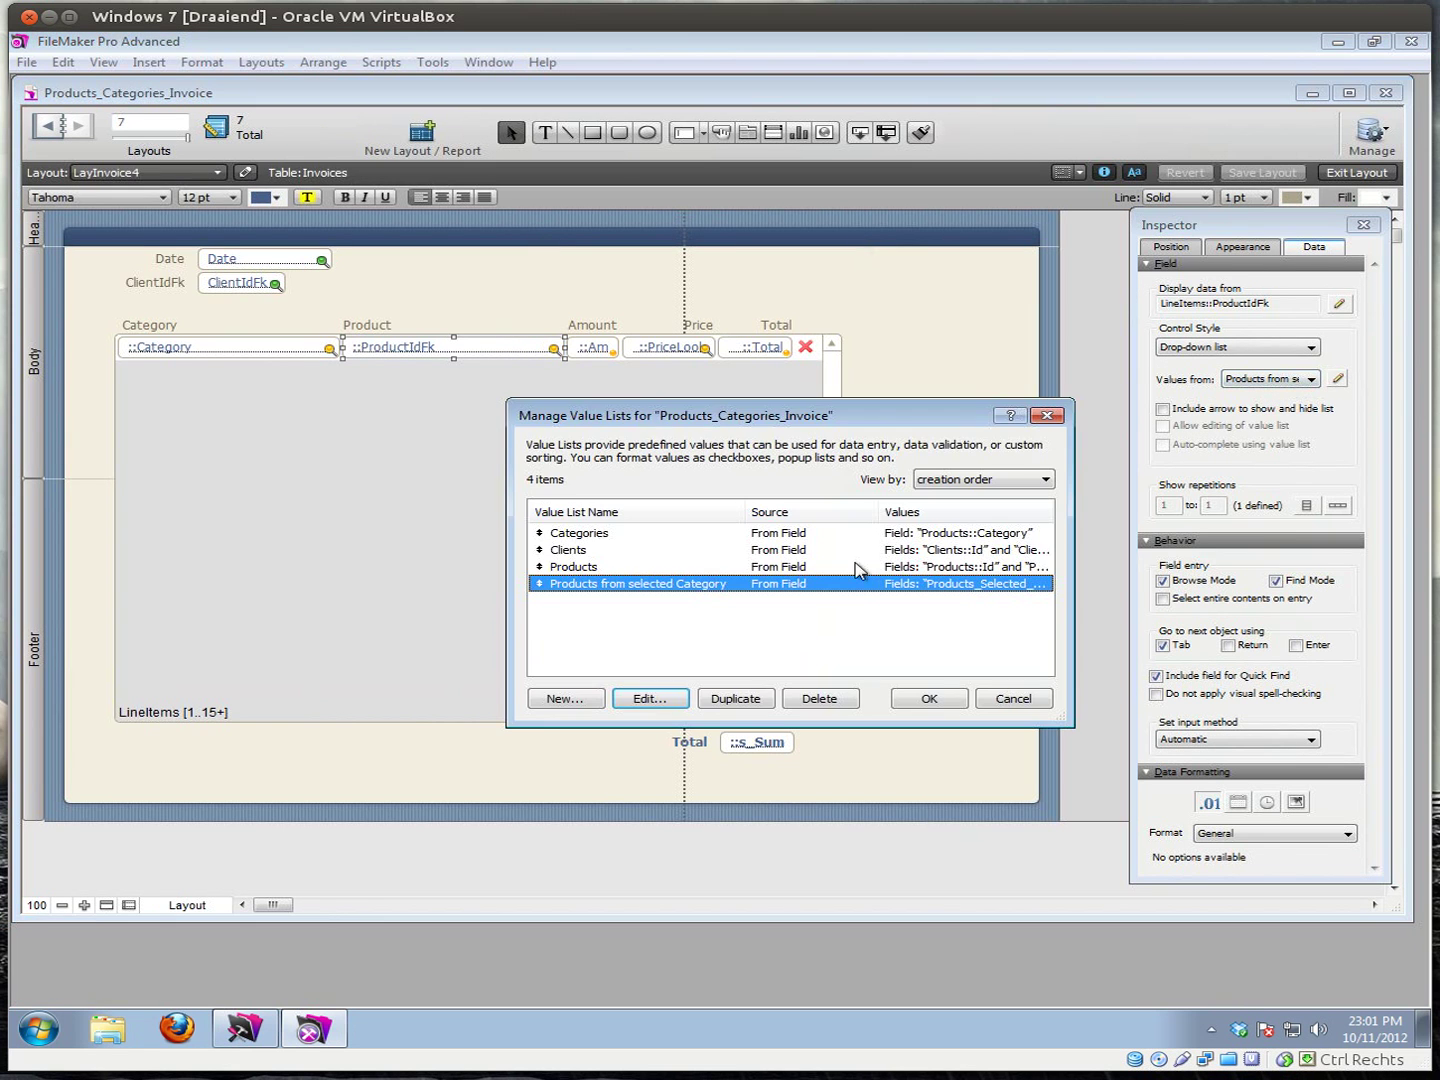
{"action": "double_click", "coordinate": [839, 593]}
{"action": "left_click", "coordinate": [503, 566]}
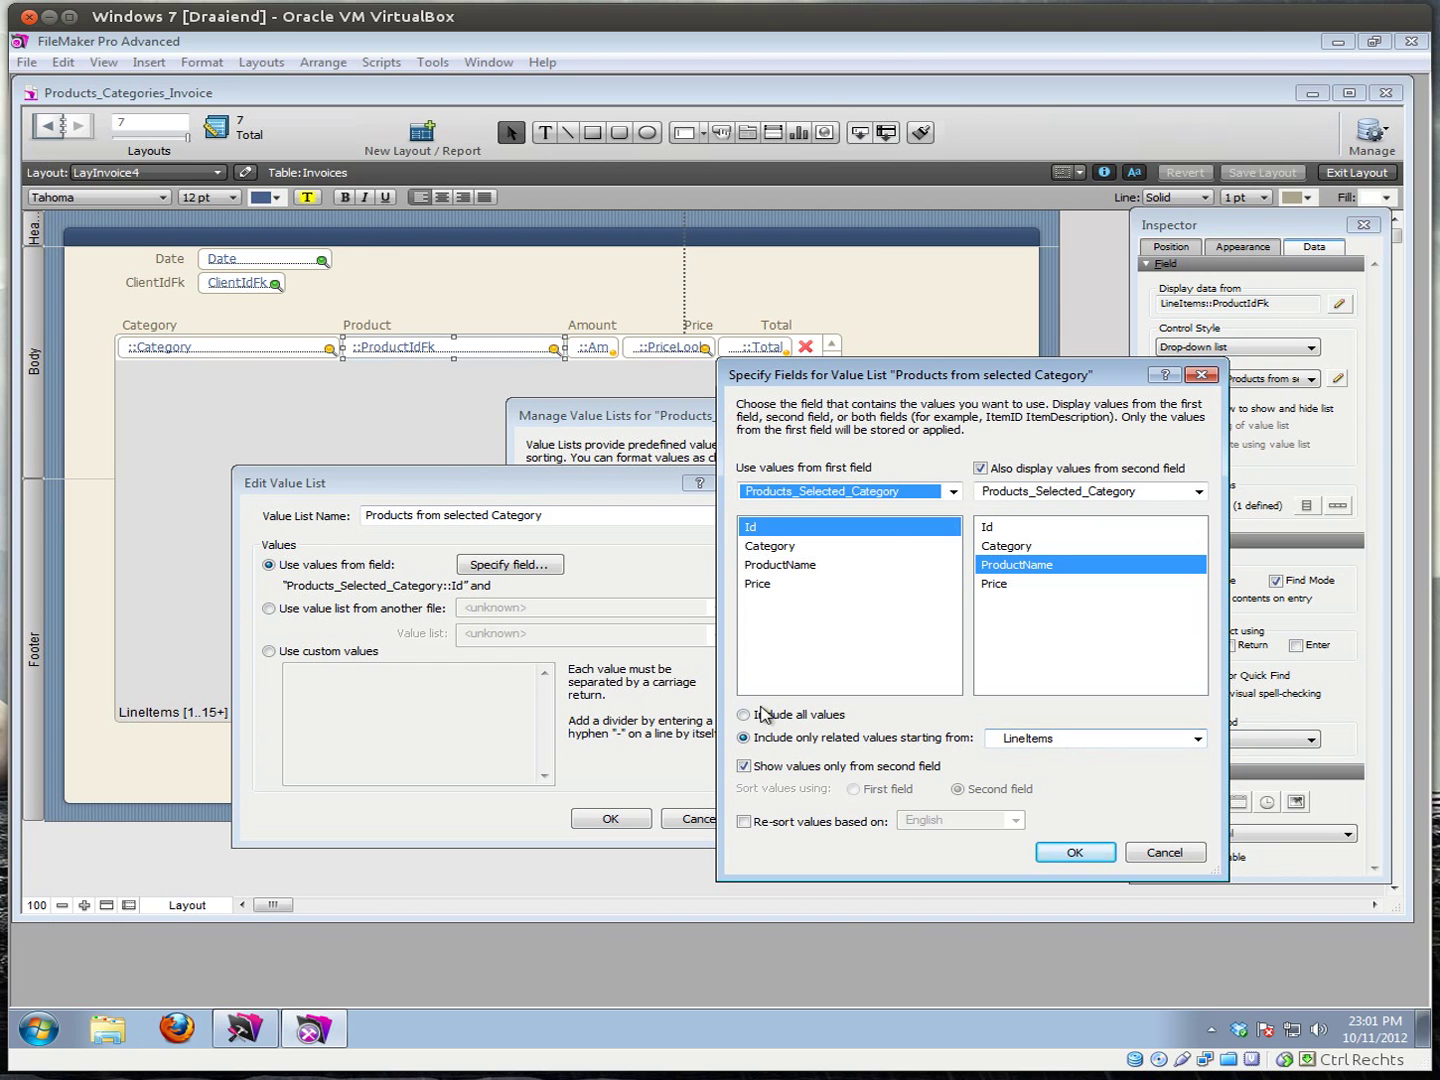
{"action": "left_click", "coordinate": [1070, 855]}
{"action": "left_click", "coordinate": [640, 819]}
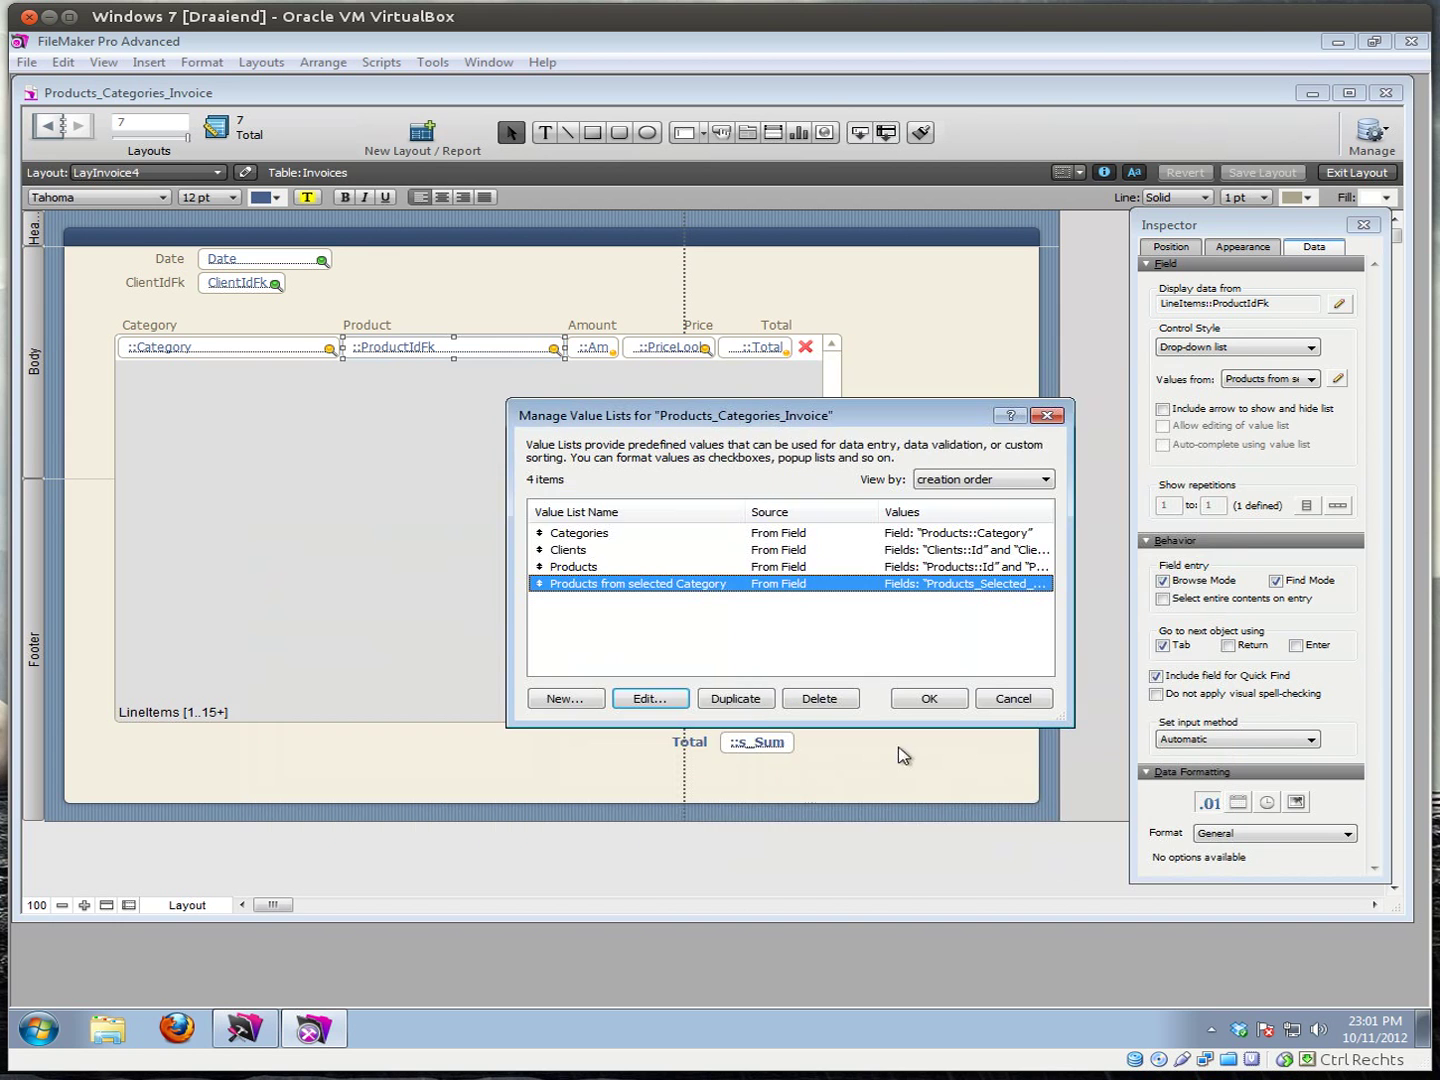
{"action": "left_click", "coordinate": [954, 707]}
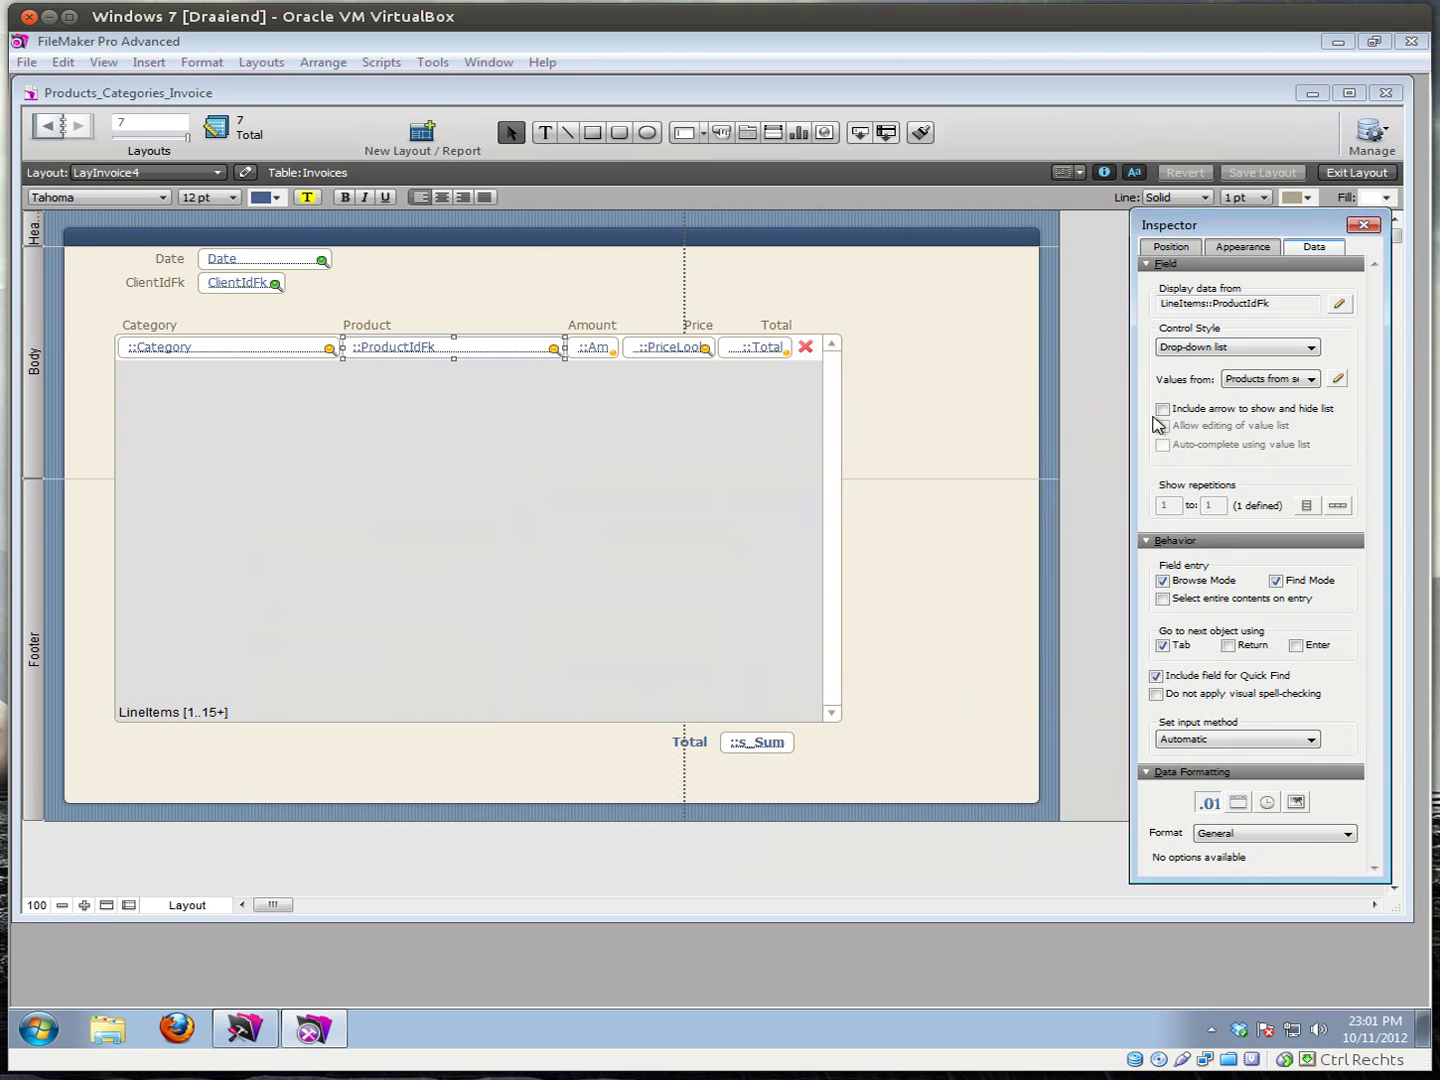
- Return to Browse mode, reselect Scooters as the first line's category and check its product choices
{"action": "left_click", "coordinate": [1356, 172]}
{"action": "left_click", "coordinate": [225, 325]}
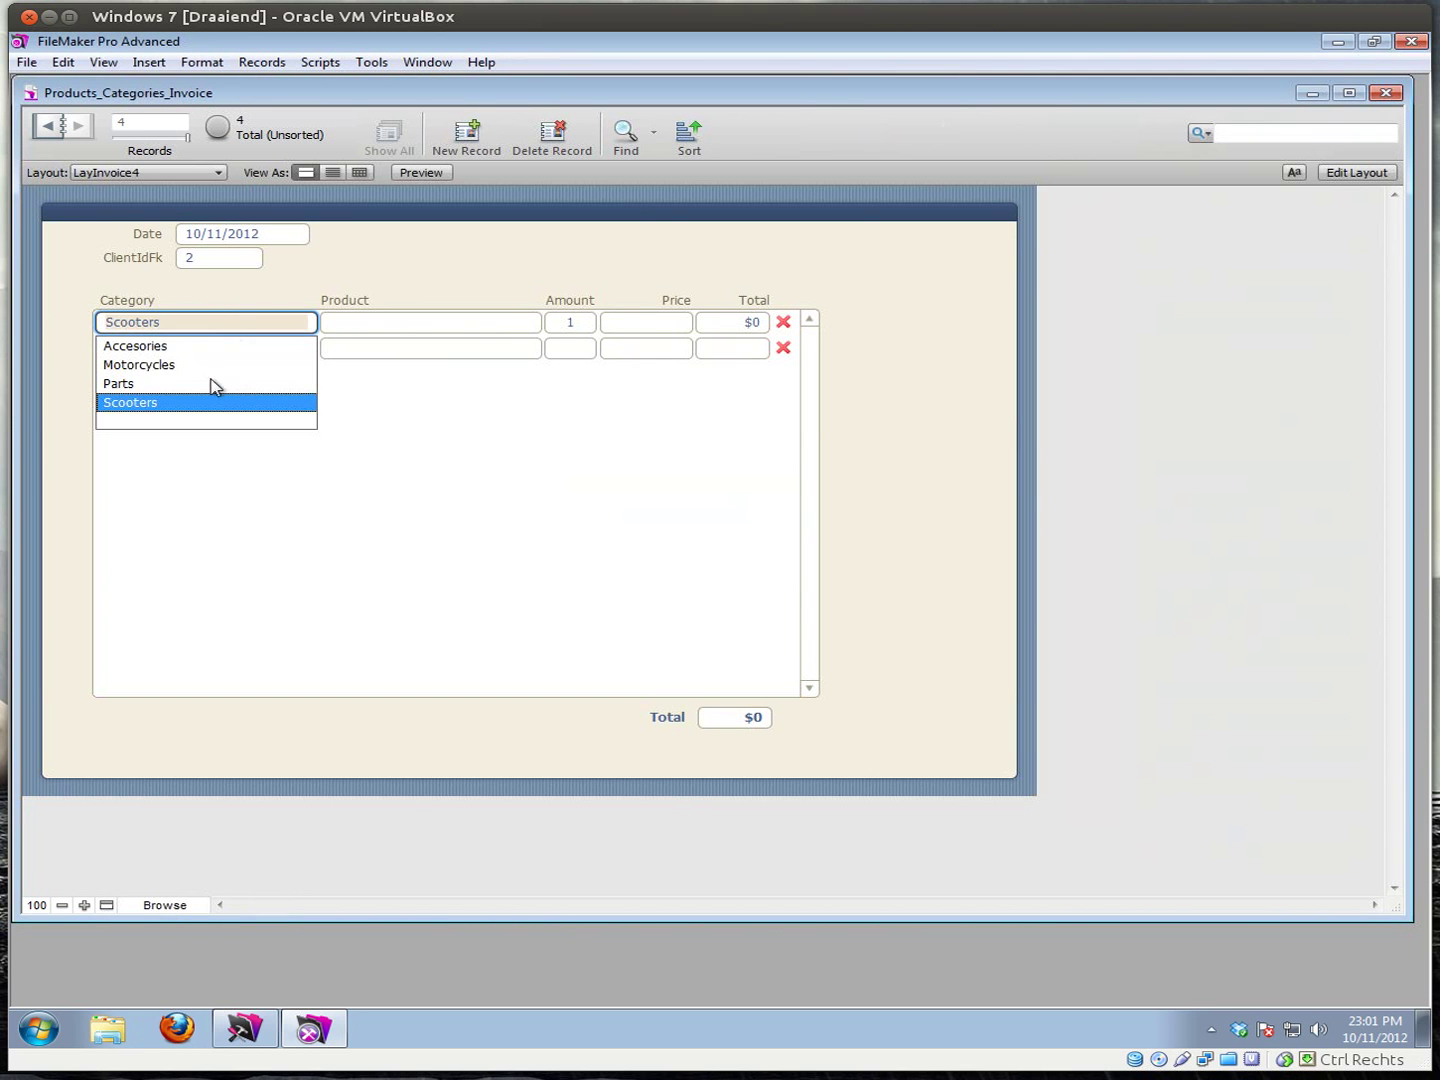
{"action": "left_click", "coordinate": [186, 402]}
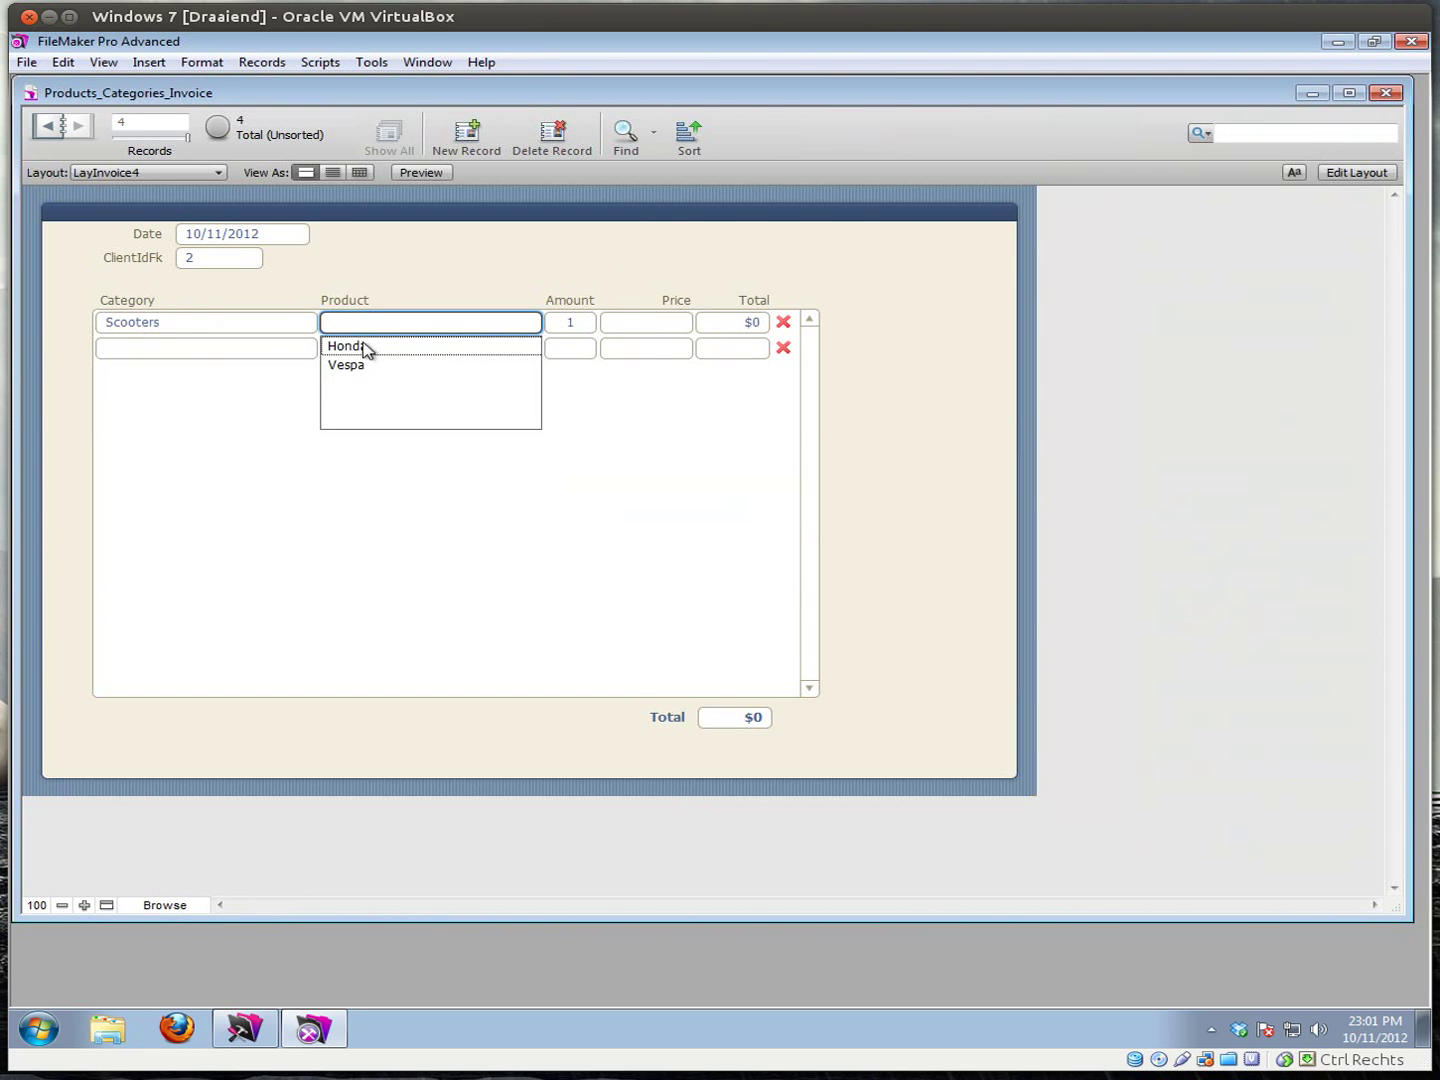
{"action": "left_click", "coordinate": [382, 272]}
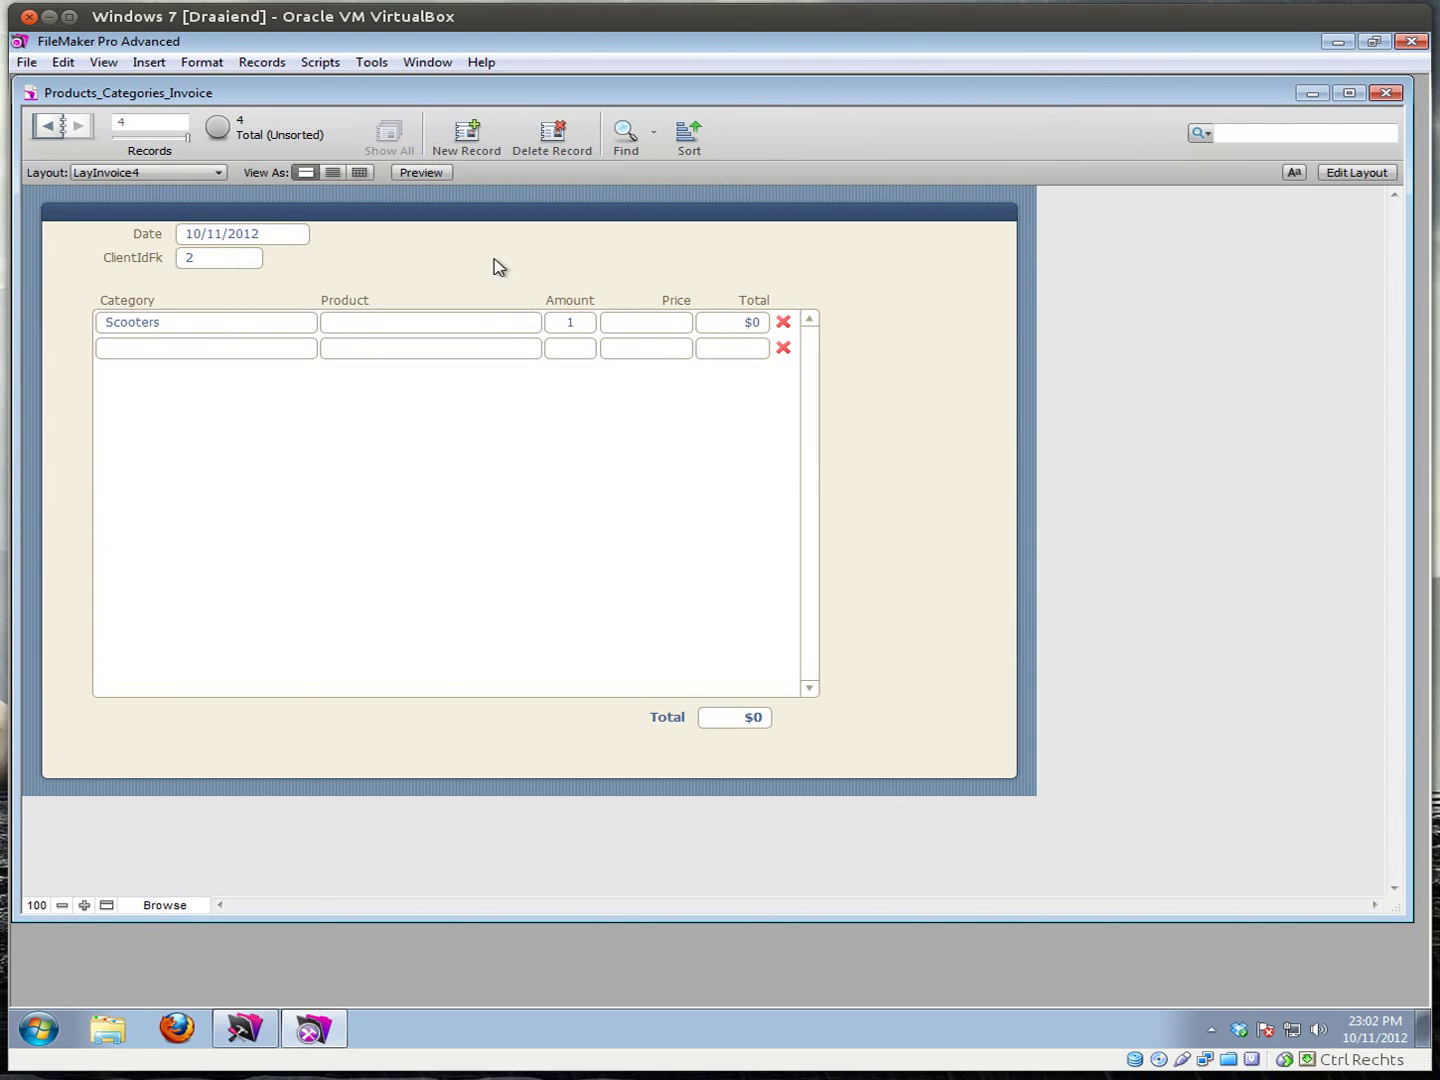
{"action": "left_click", "coordinate": [445, 332]}
{"action": "left_click", "coordinate": [440, 293]}
- Add a second invoice line with the category Motorcycles and check its product choices
{"action": "left_click", "coordinate": [253, 357]}
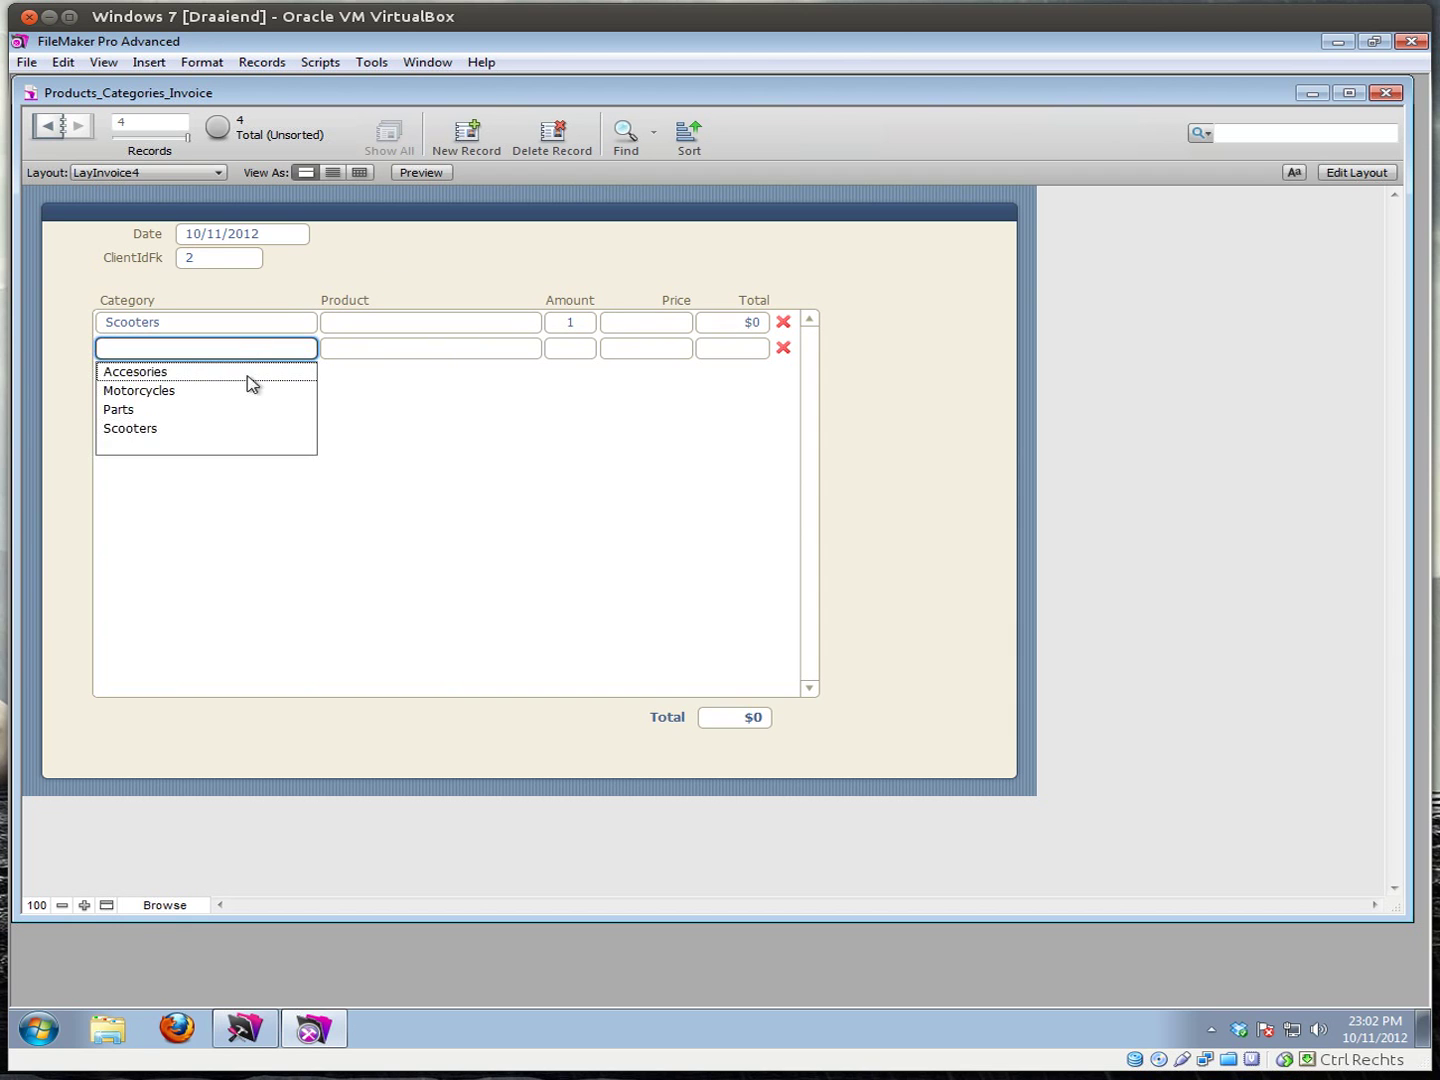
{"action": "left_click", "coordinate": [184, 391]}
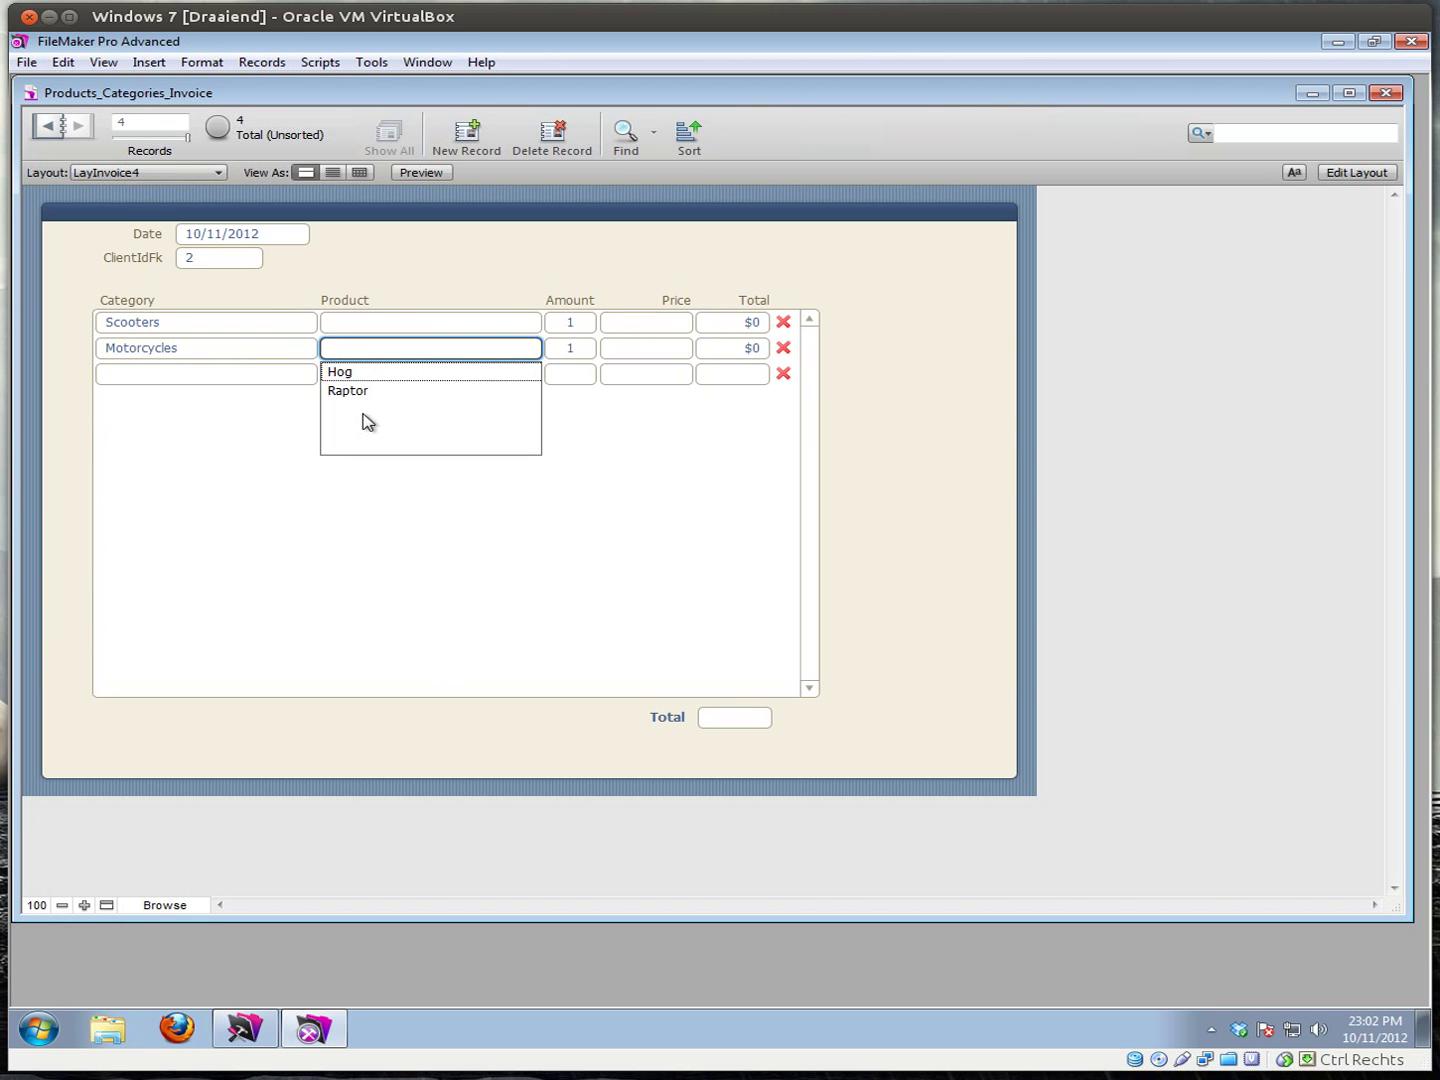
{"action": "left_click", "coordinate": [364, 251]}
{"action": "left_click", "coordinate": [424, 379]}
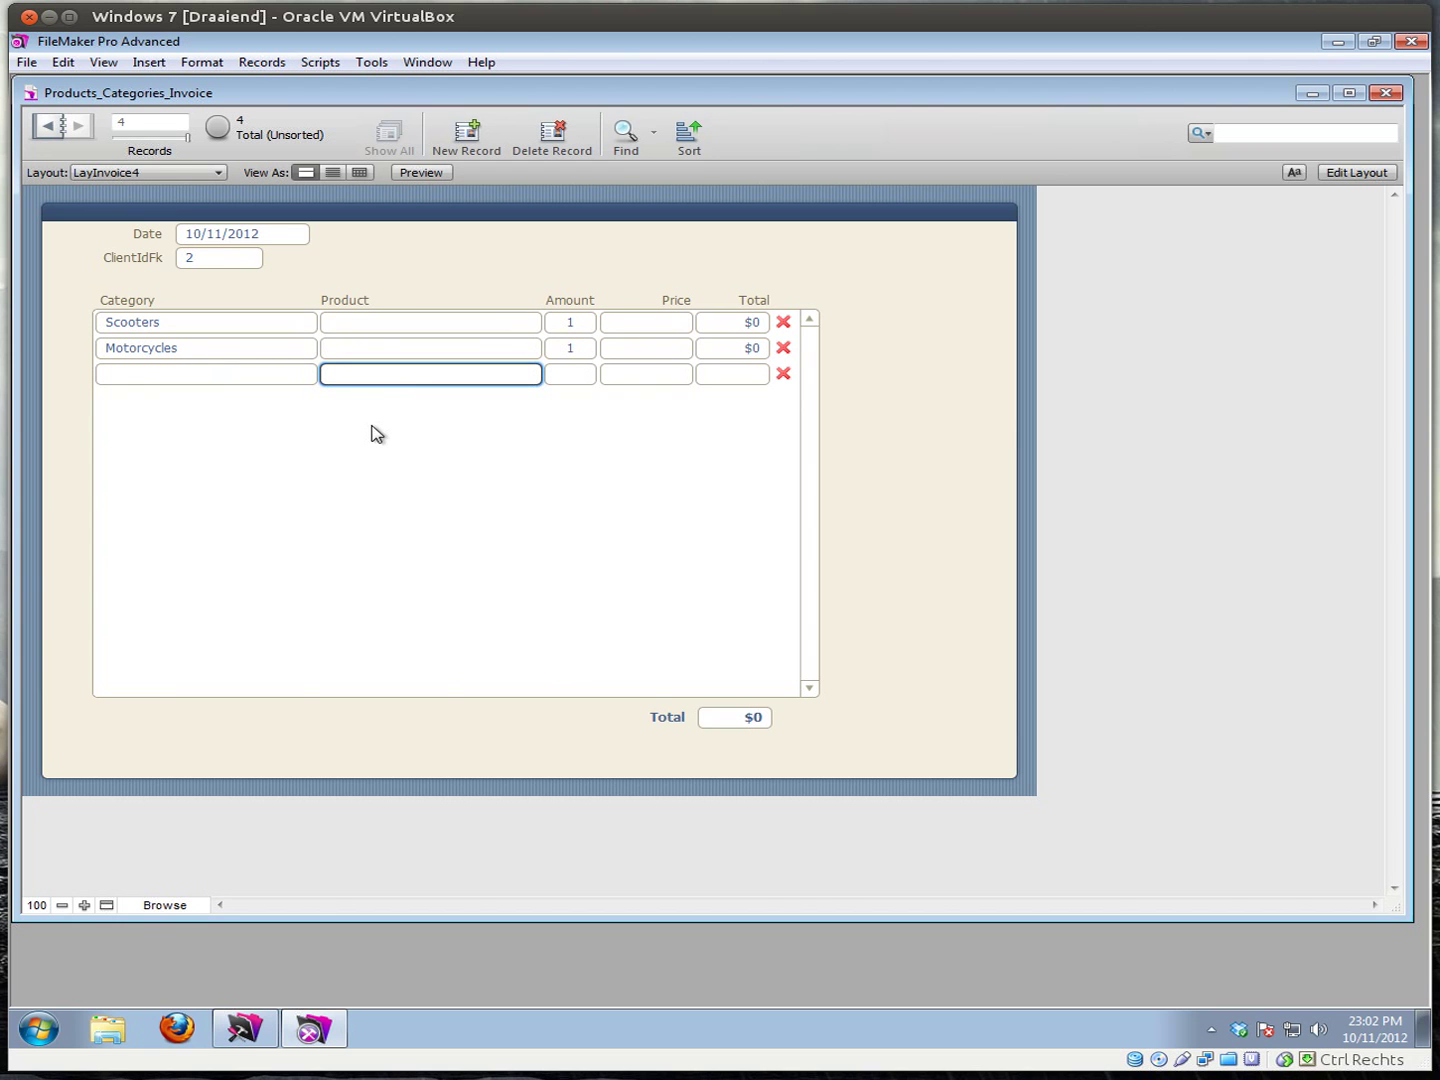
{"action": "left_click", "coordinate": [98, 275]}
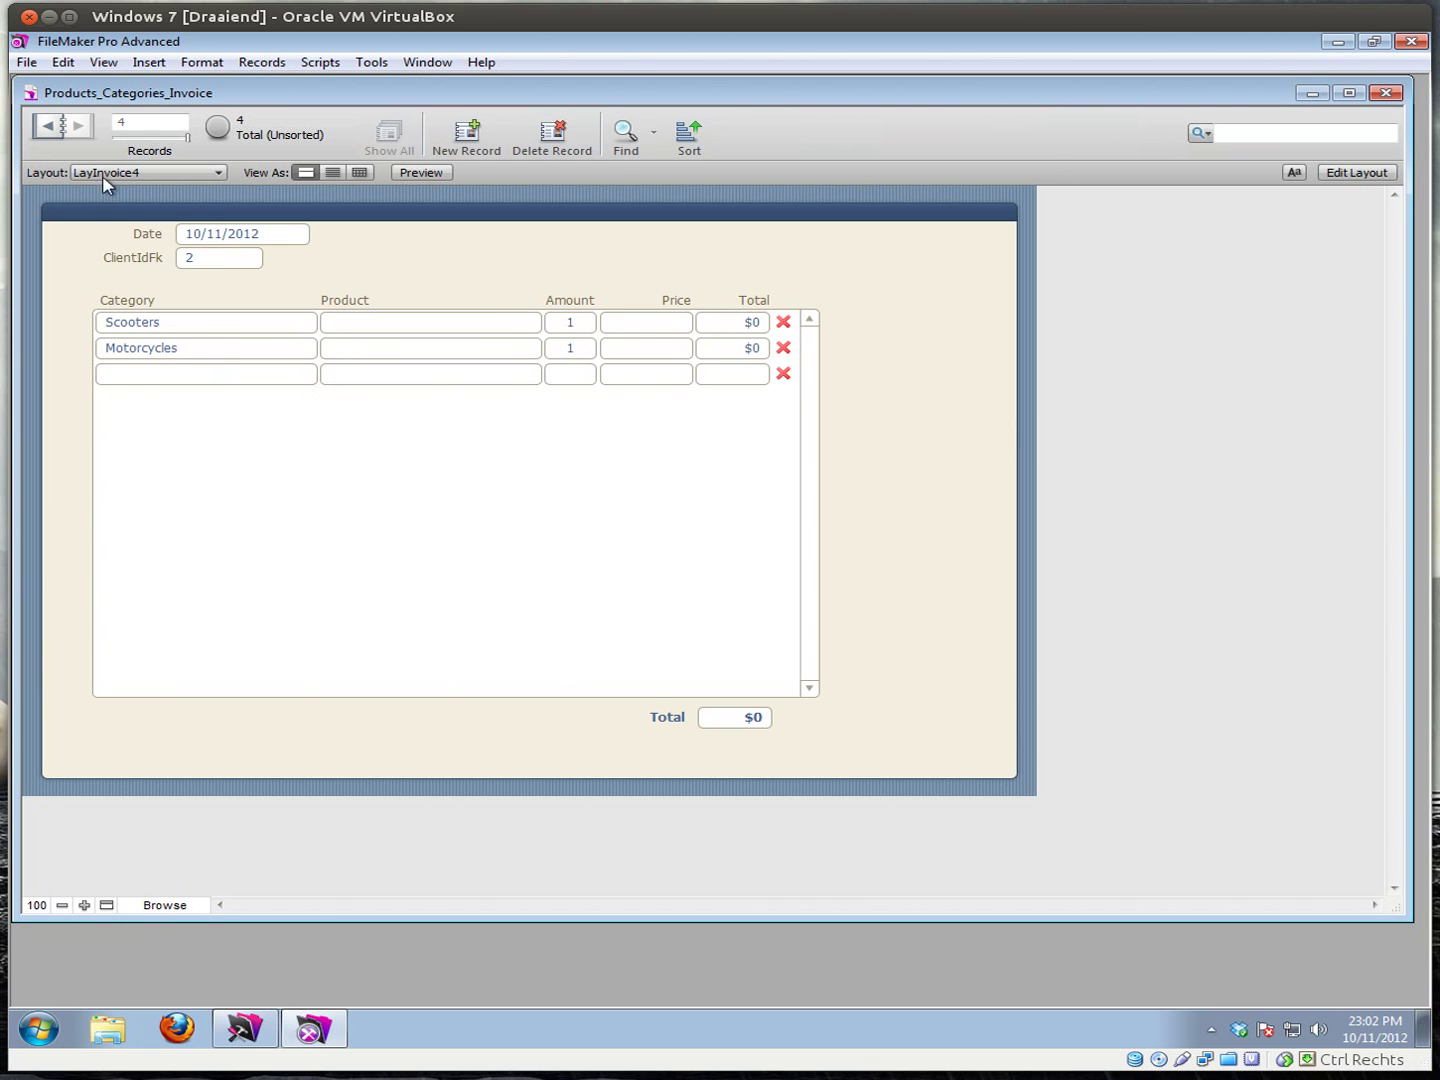
- On the LayInvoice3 layout, choose Hog as the first line's product and Raptor as the second line's product
{"action": "left_click", "coordinate": [115, 175]}
{"action": "left_click", "coordinate": [132, 293]}
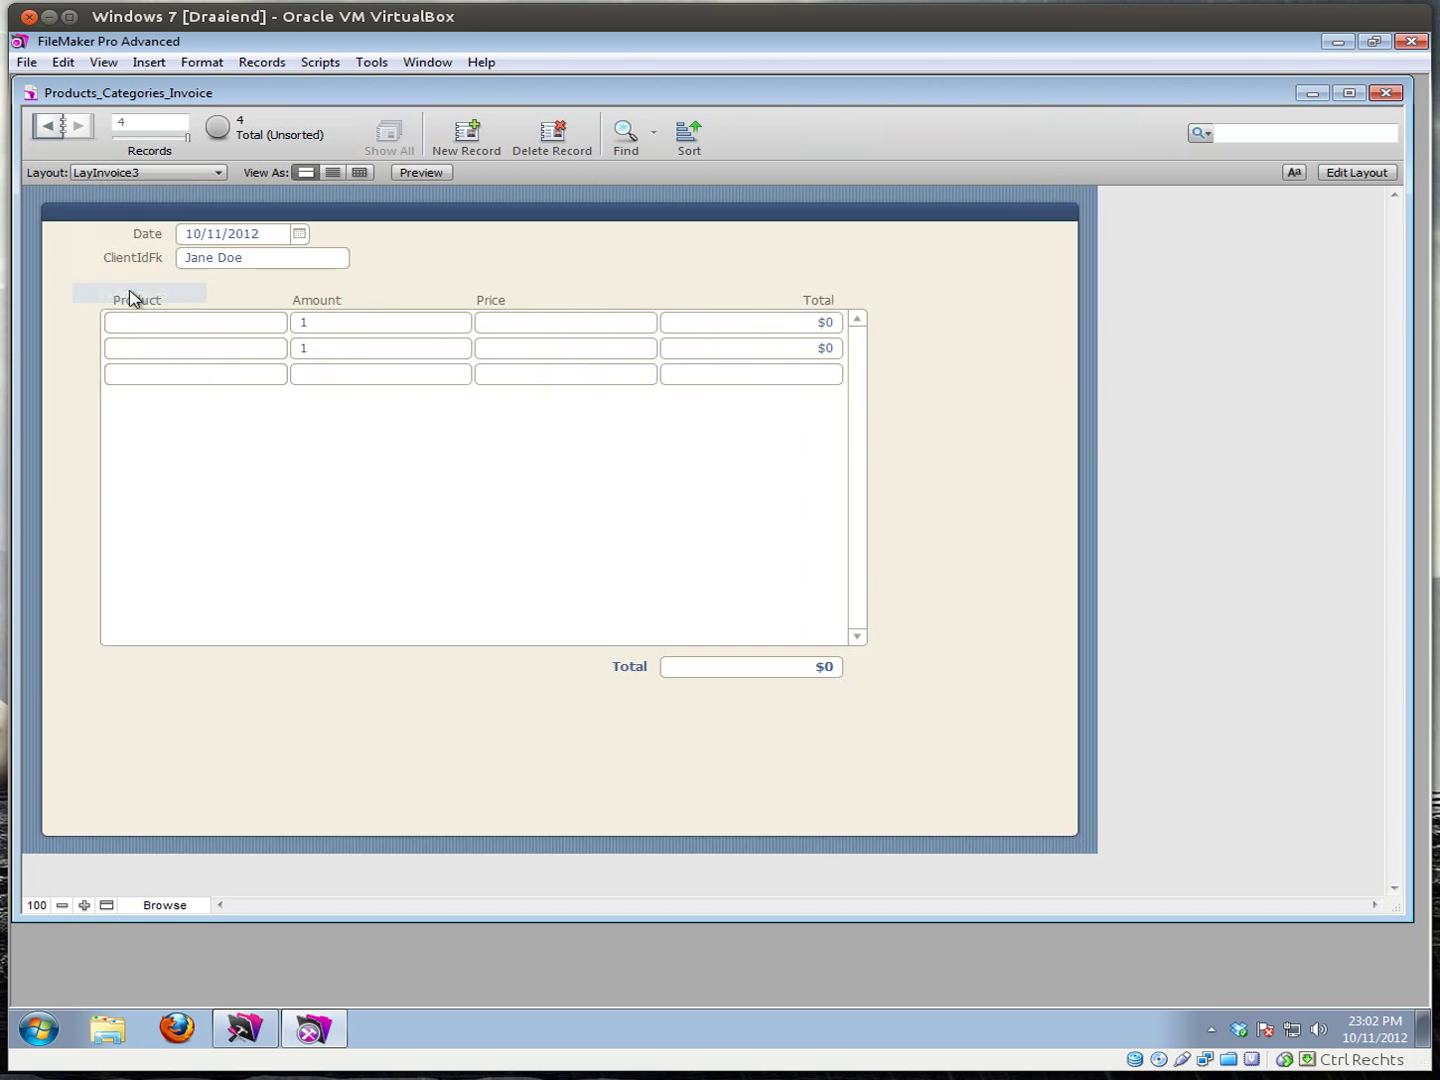
{"action": "left_click", "coordinate": [173, 321]}
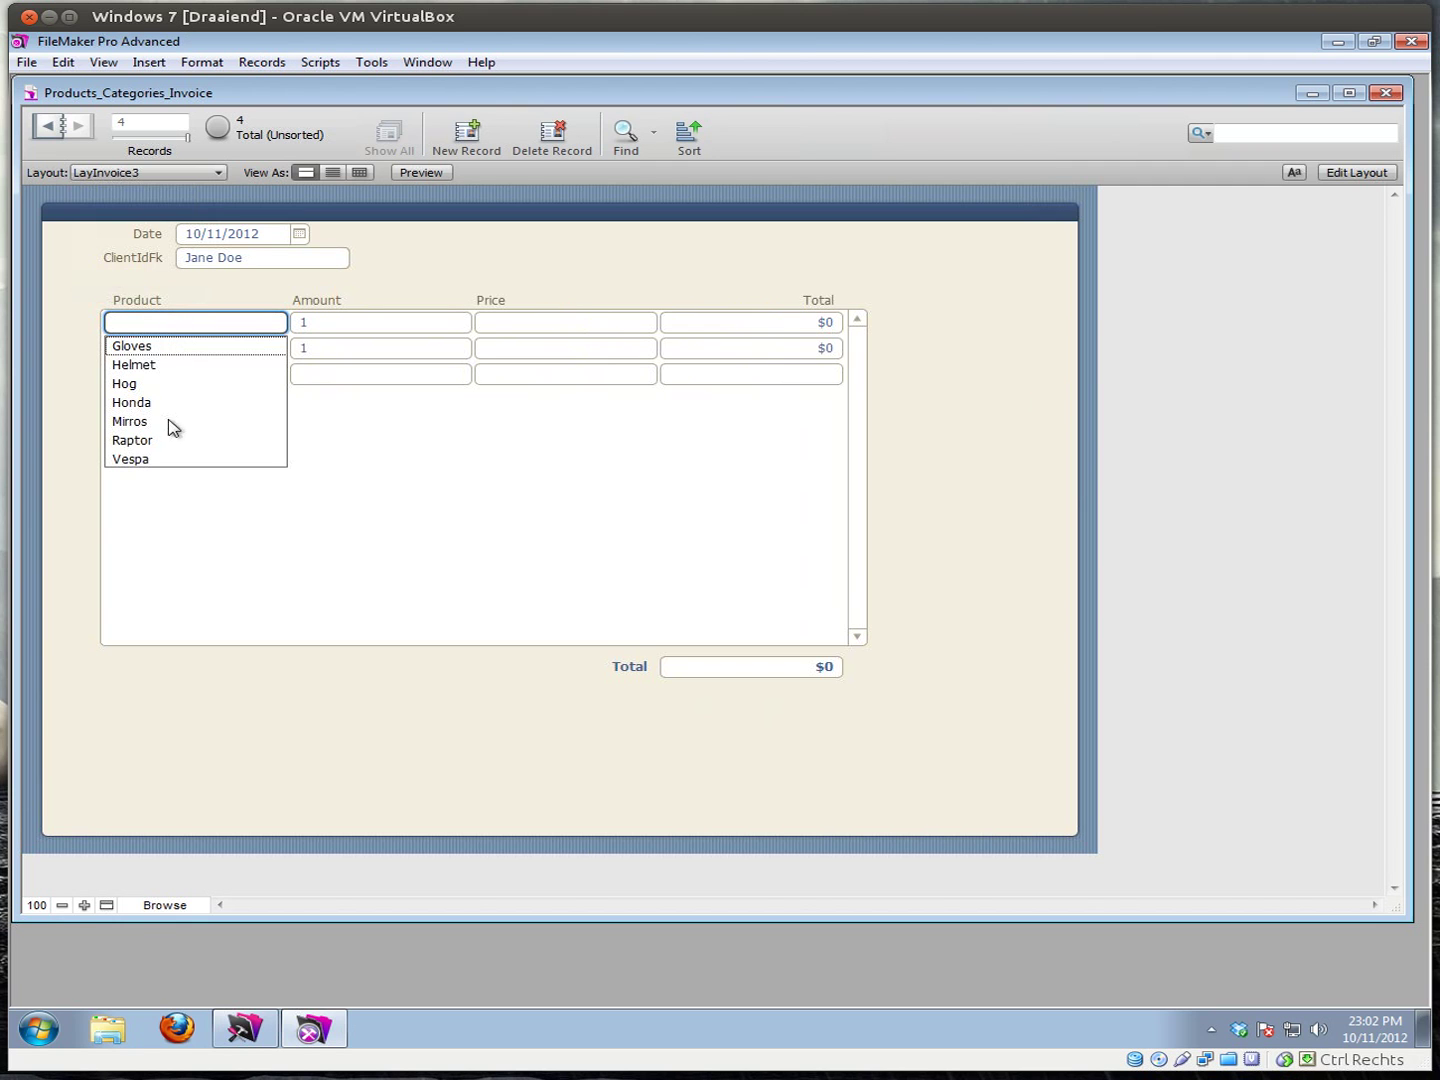
{"action": "key", "text": "Down"}
{"action": "key", "text": "Down"}
{"action": "key", "text": "Return"}
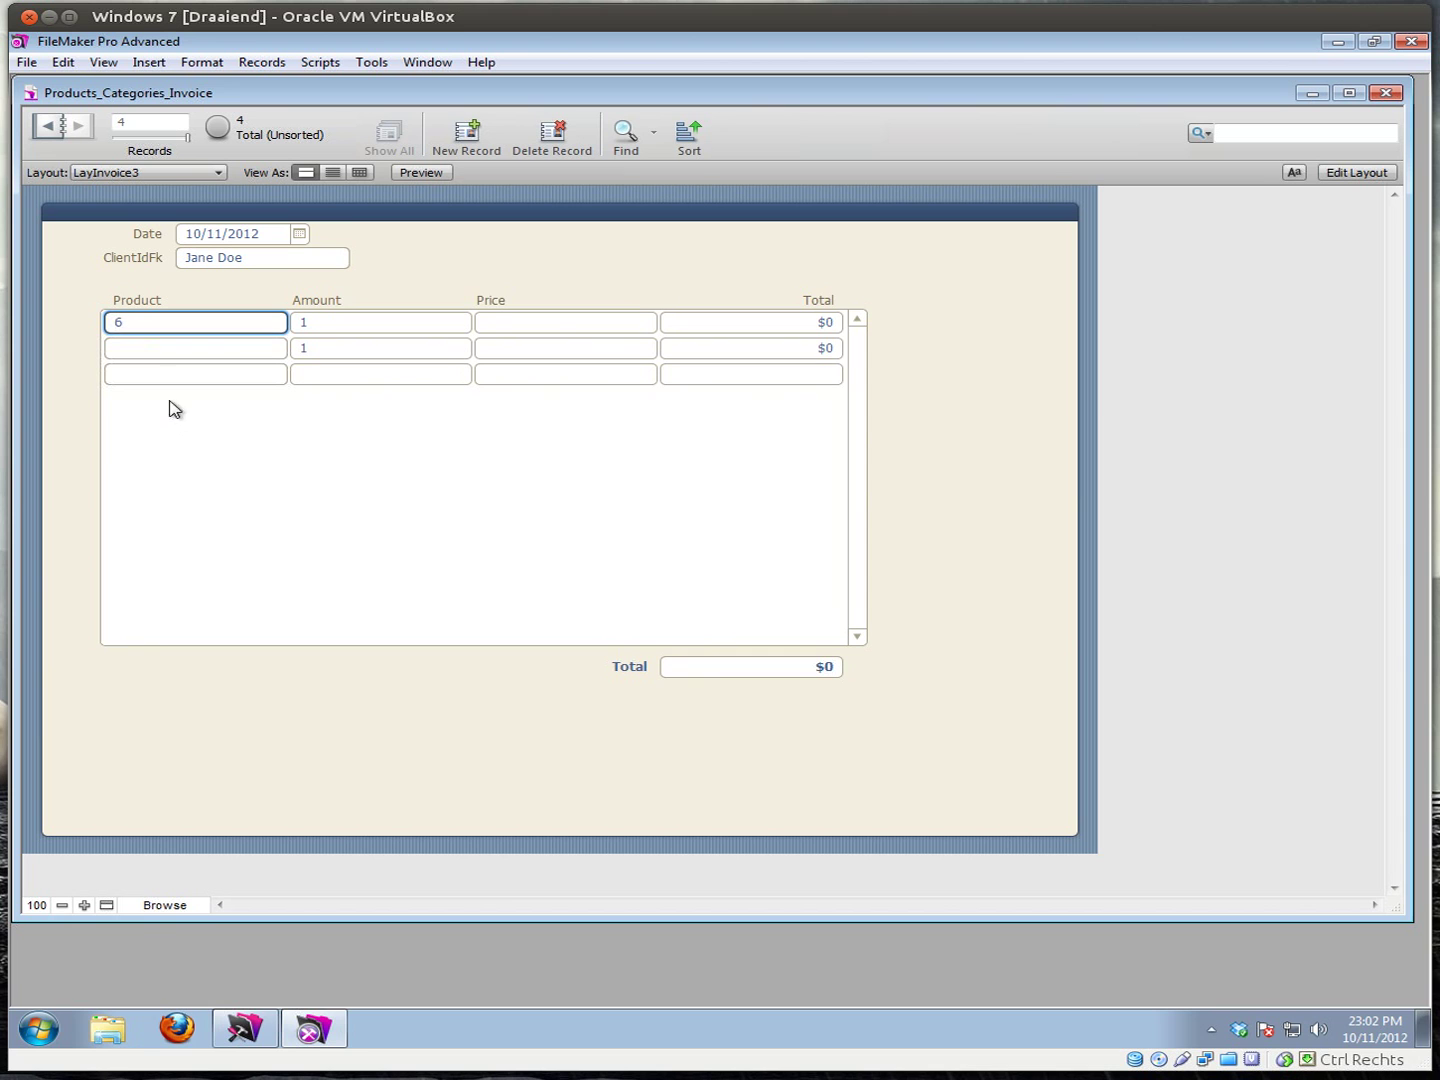
{"action": "left_click", "coordinate": [173, 348]}
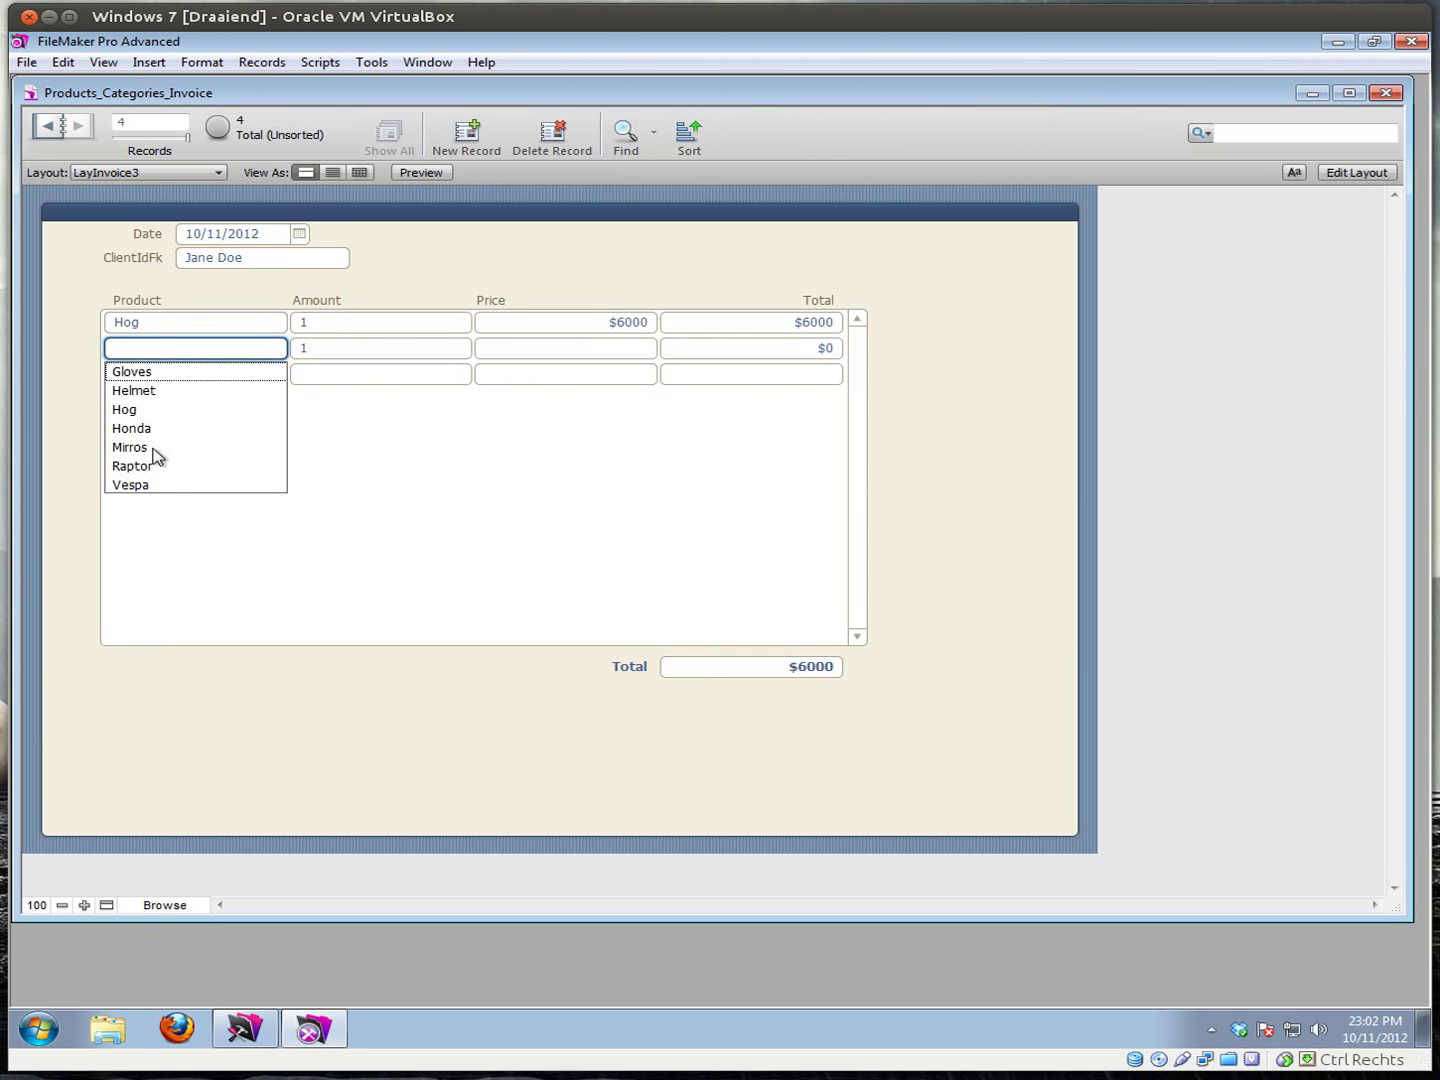
{"action": "left_click", "coordinate": [151, 476]}
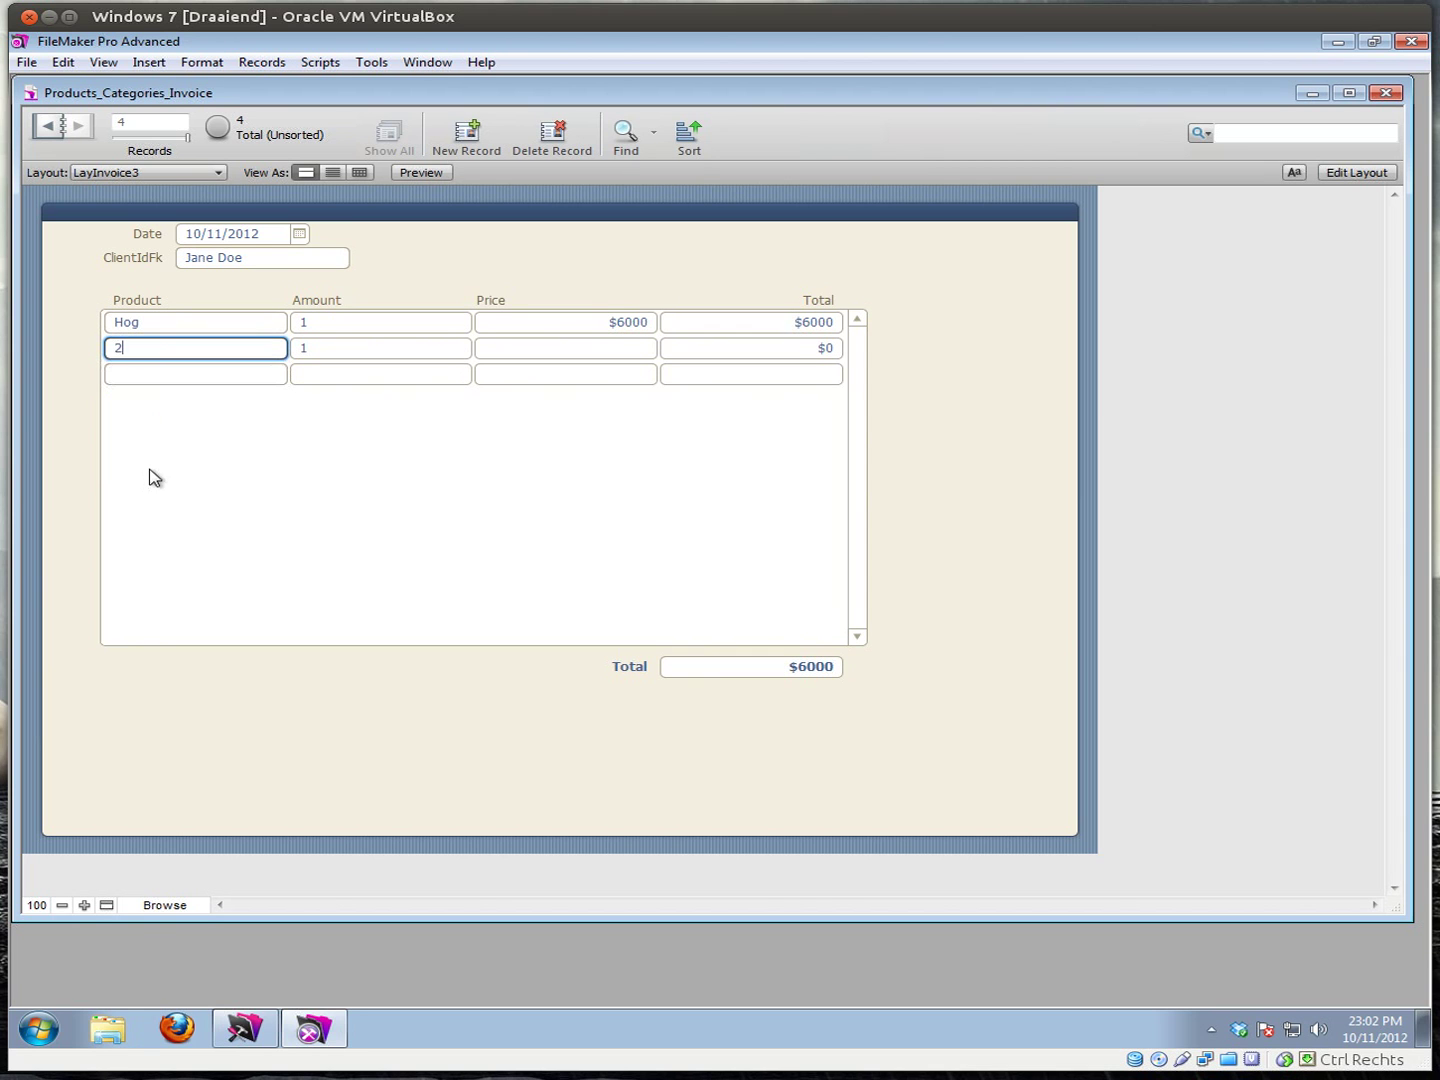
{"action": "left_click", "coordinate": [151, 476]}
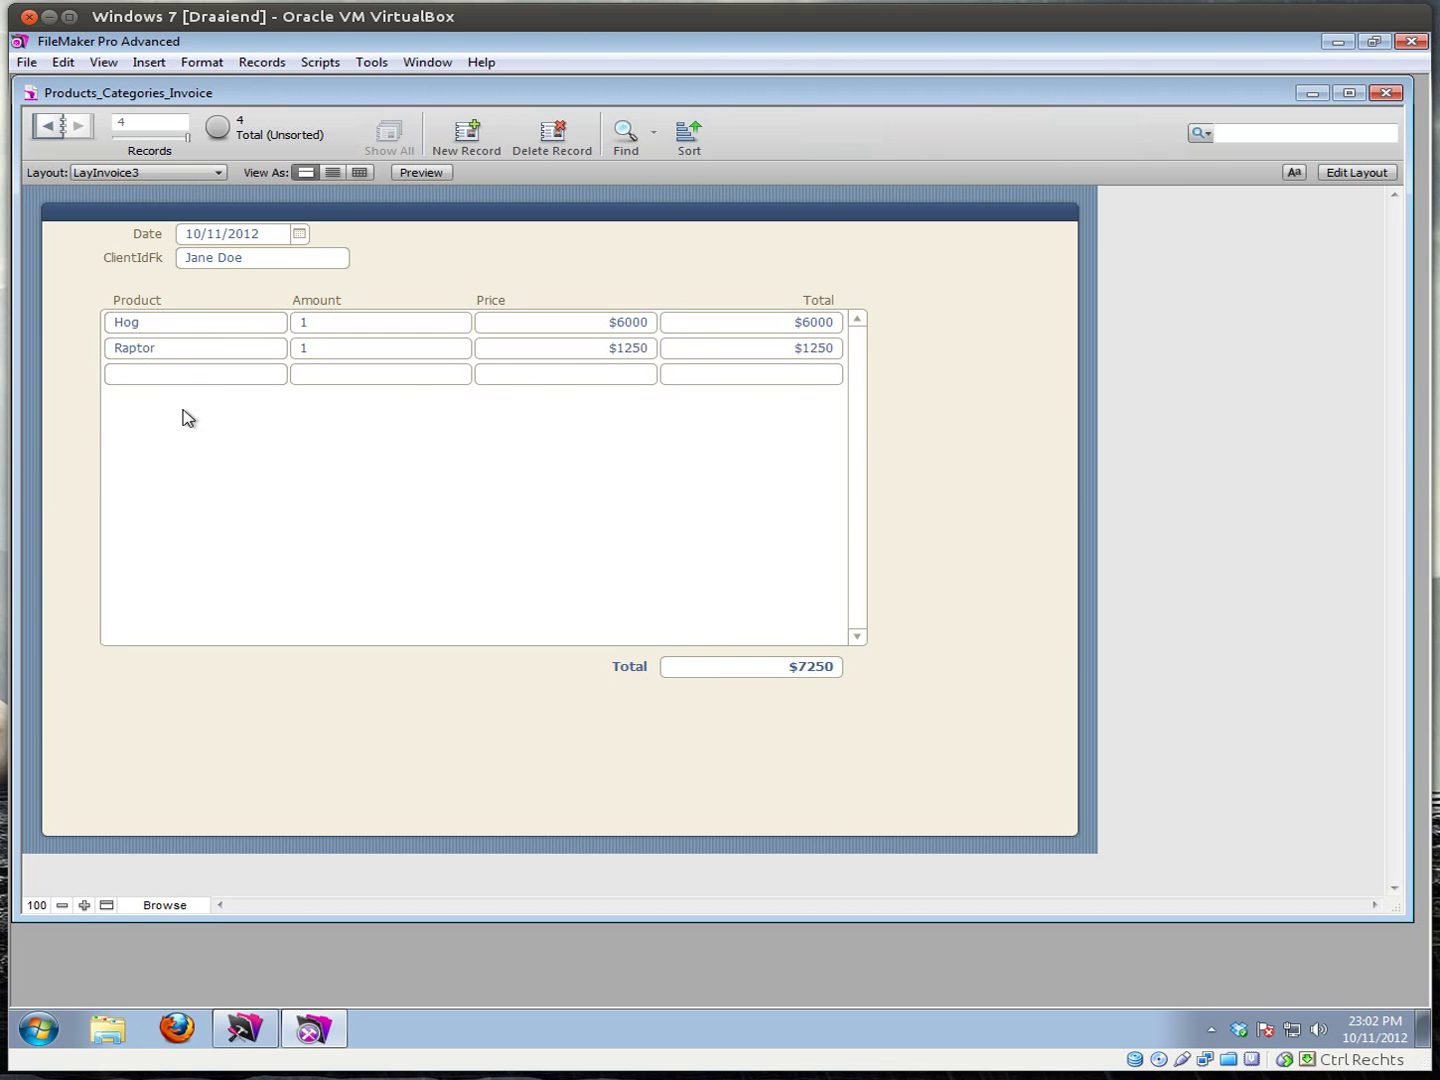
- Open LayInvoice4 for layout editing and place a copy of the ProductIdFk field just below its portal row
{"action": "left_click", "coordinate": [172, 178]}
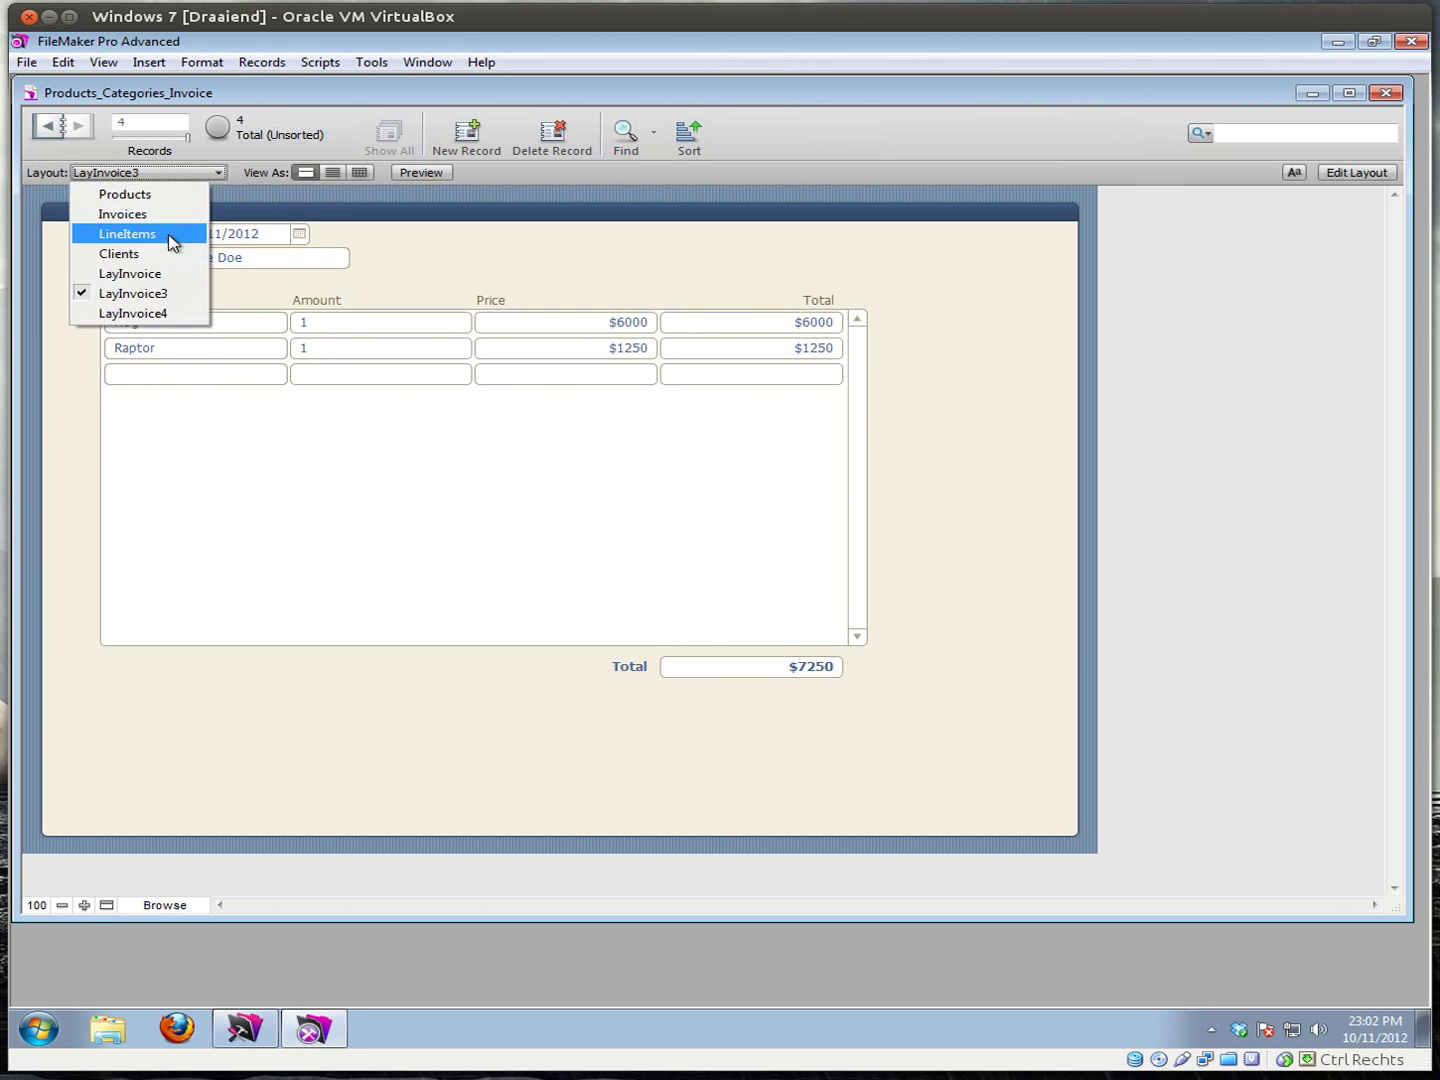
{"action": "left_click", "coordinate": [141, 311]}
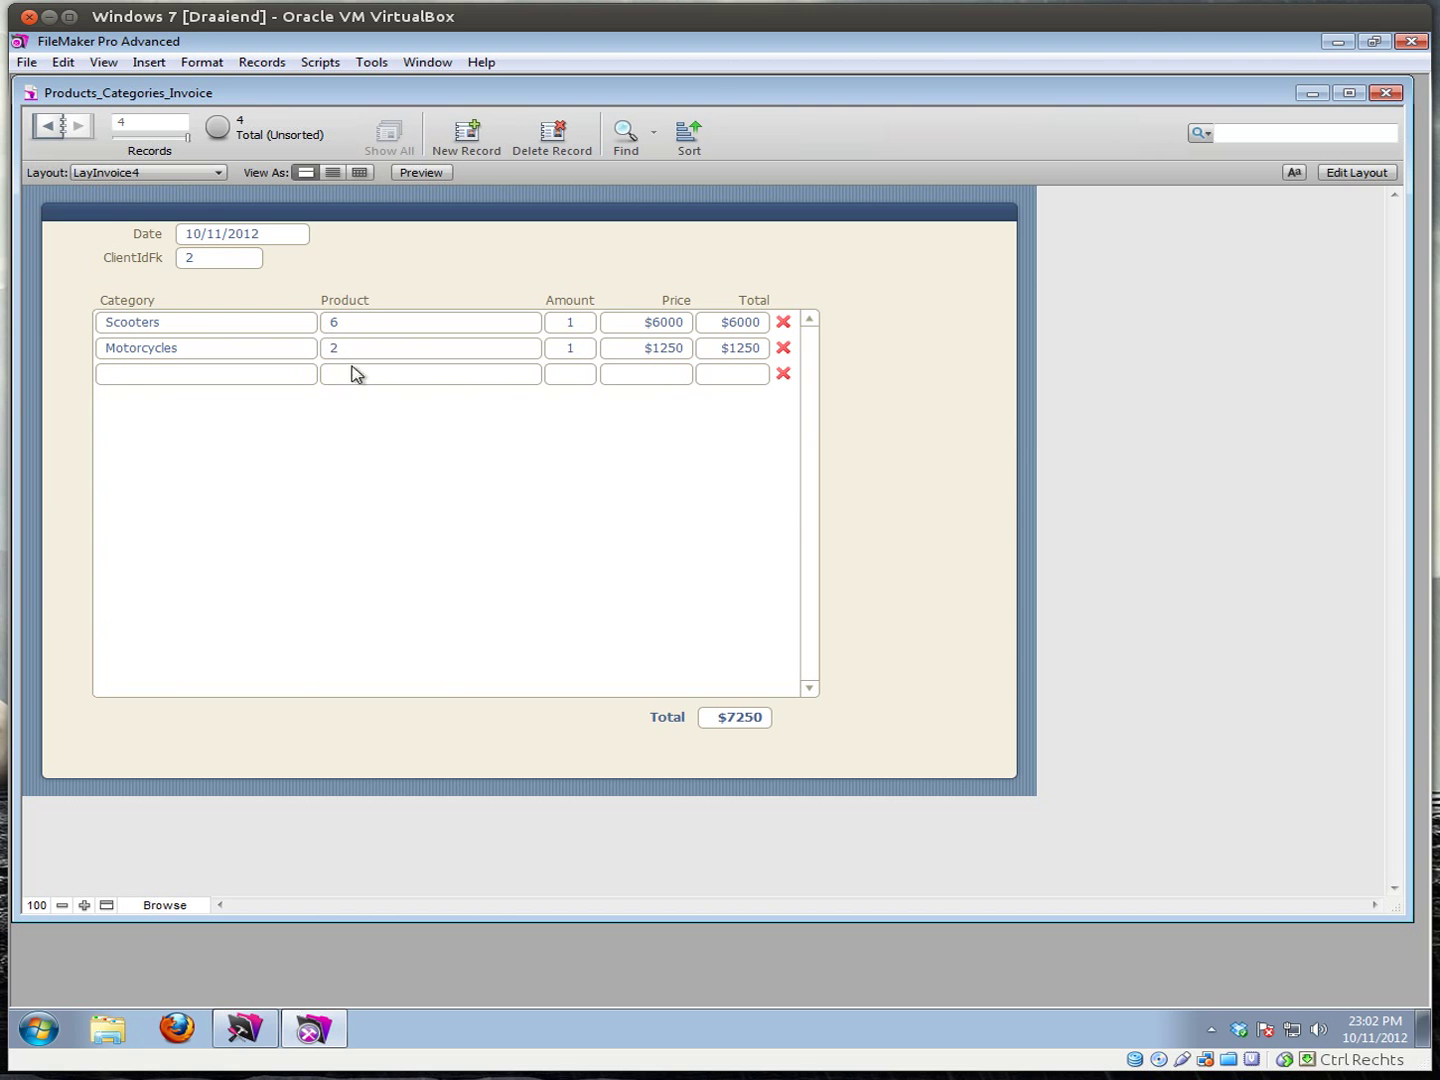
{"action": "left_click", "coordinate": [1349, 173]}
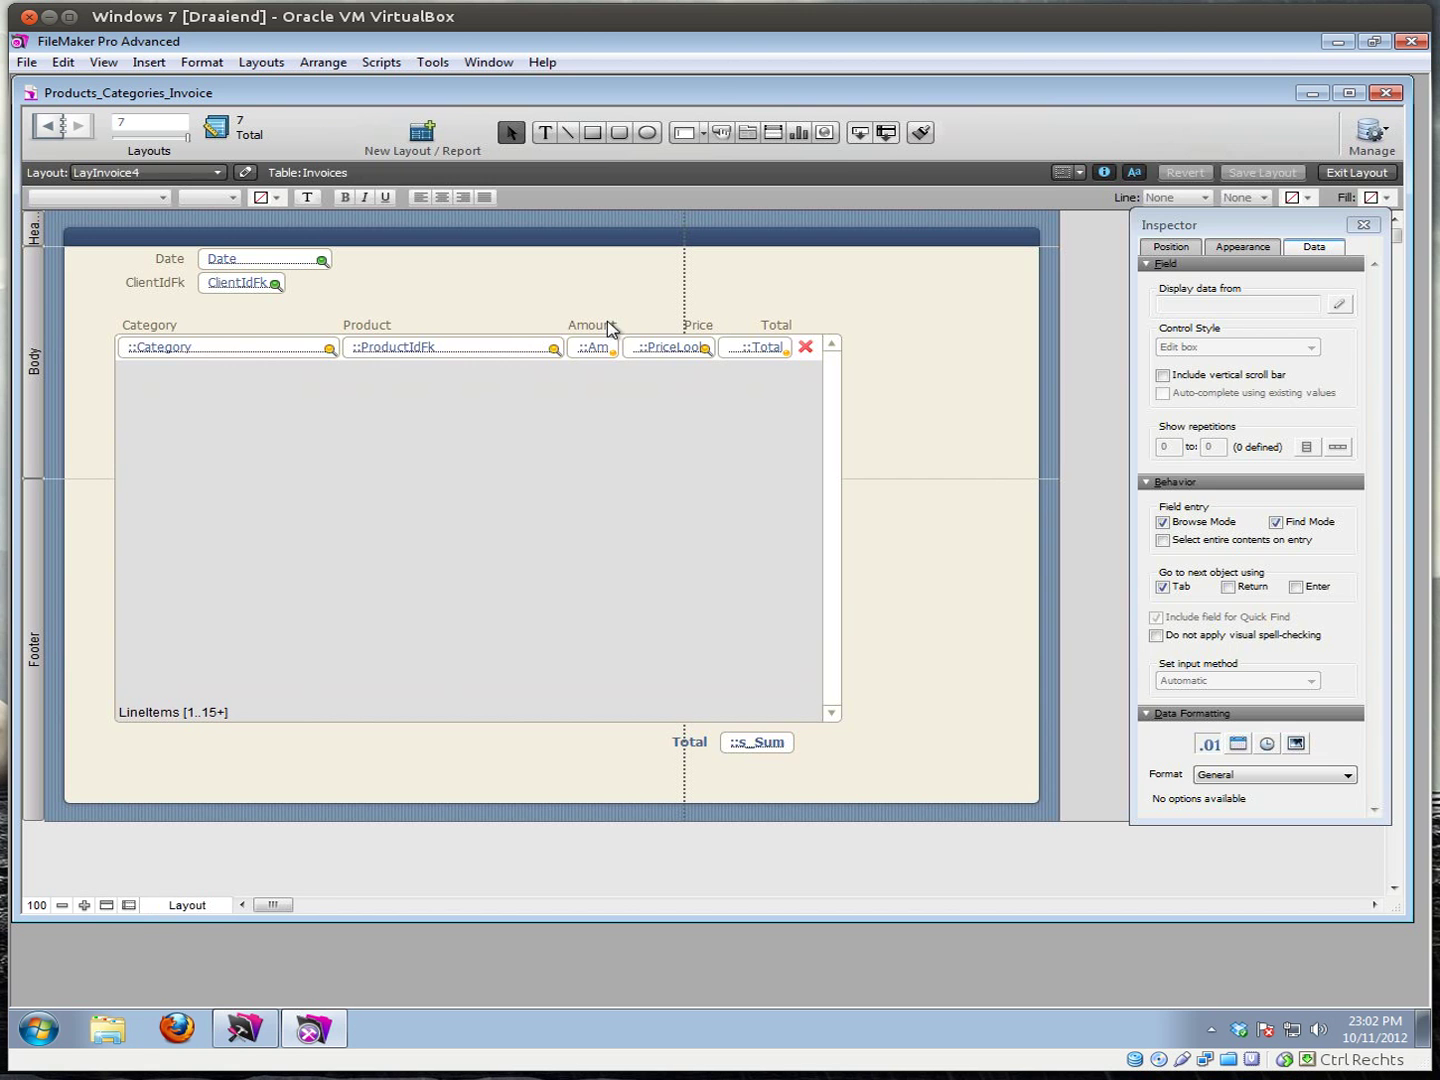
{"action": "left_click", "coordinate": [408, 350]}
{"action": "left_click_drag", "start_coordinate": [408, 350], "coordinate": [419, 418]}
- Make the field copy below the portal row display Products::ProductName, with no label created
{"action": "double_click", "coordinate": [418, 419]}
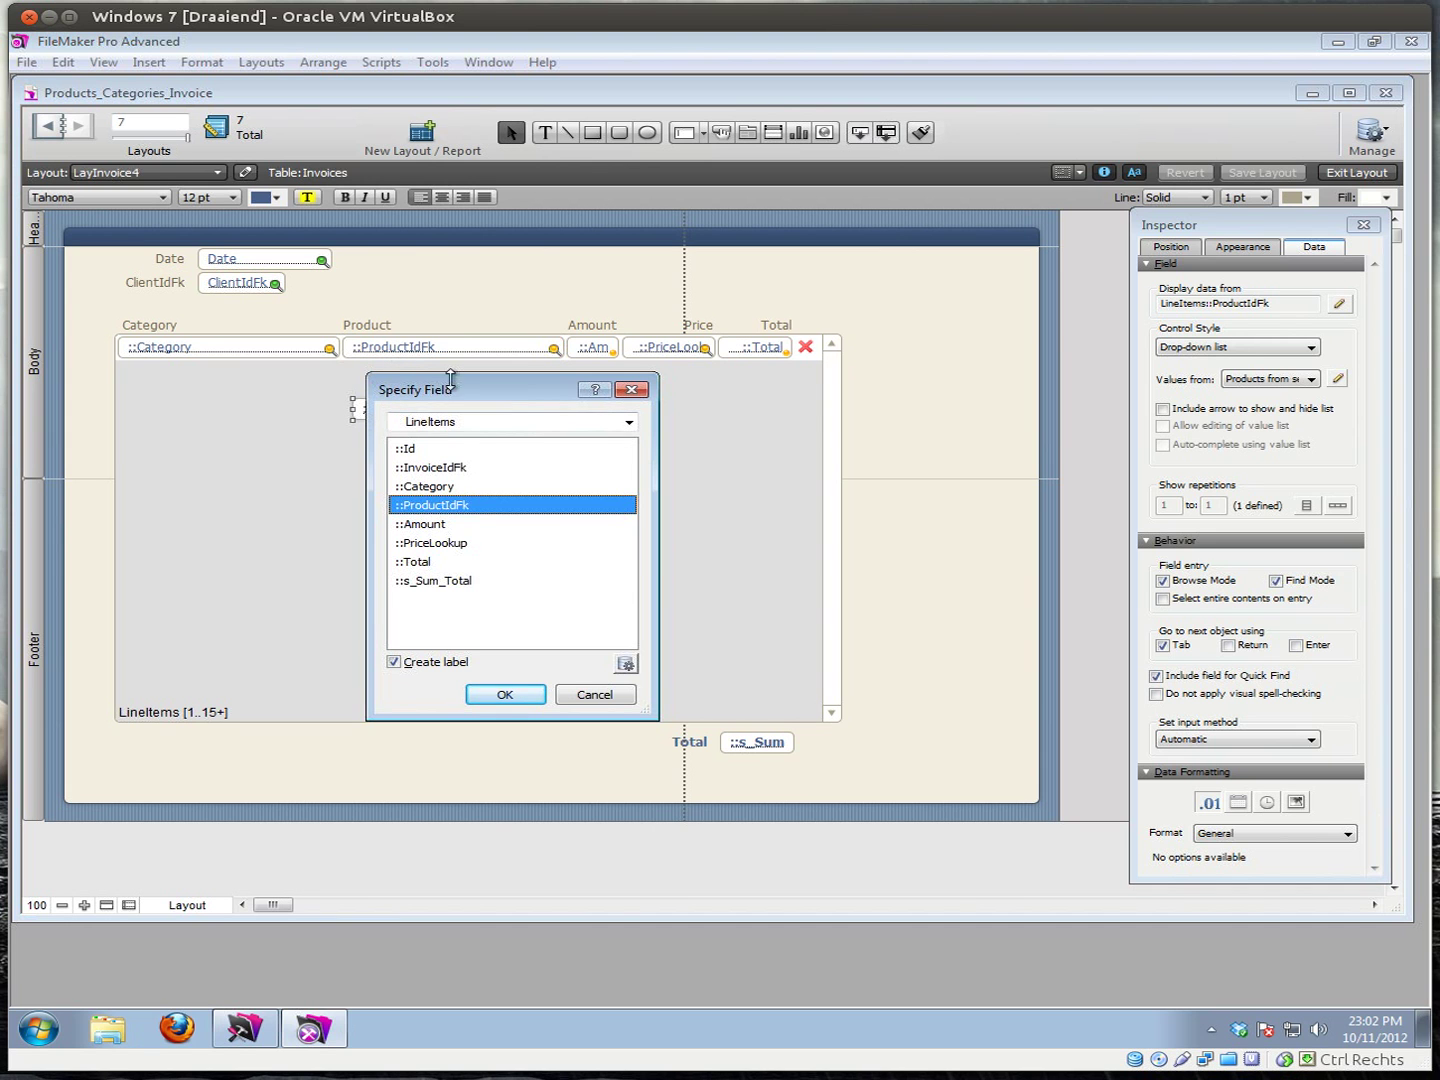
{"action": "left_click", "coordinate": [482, 424]}
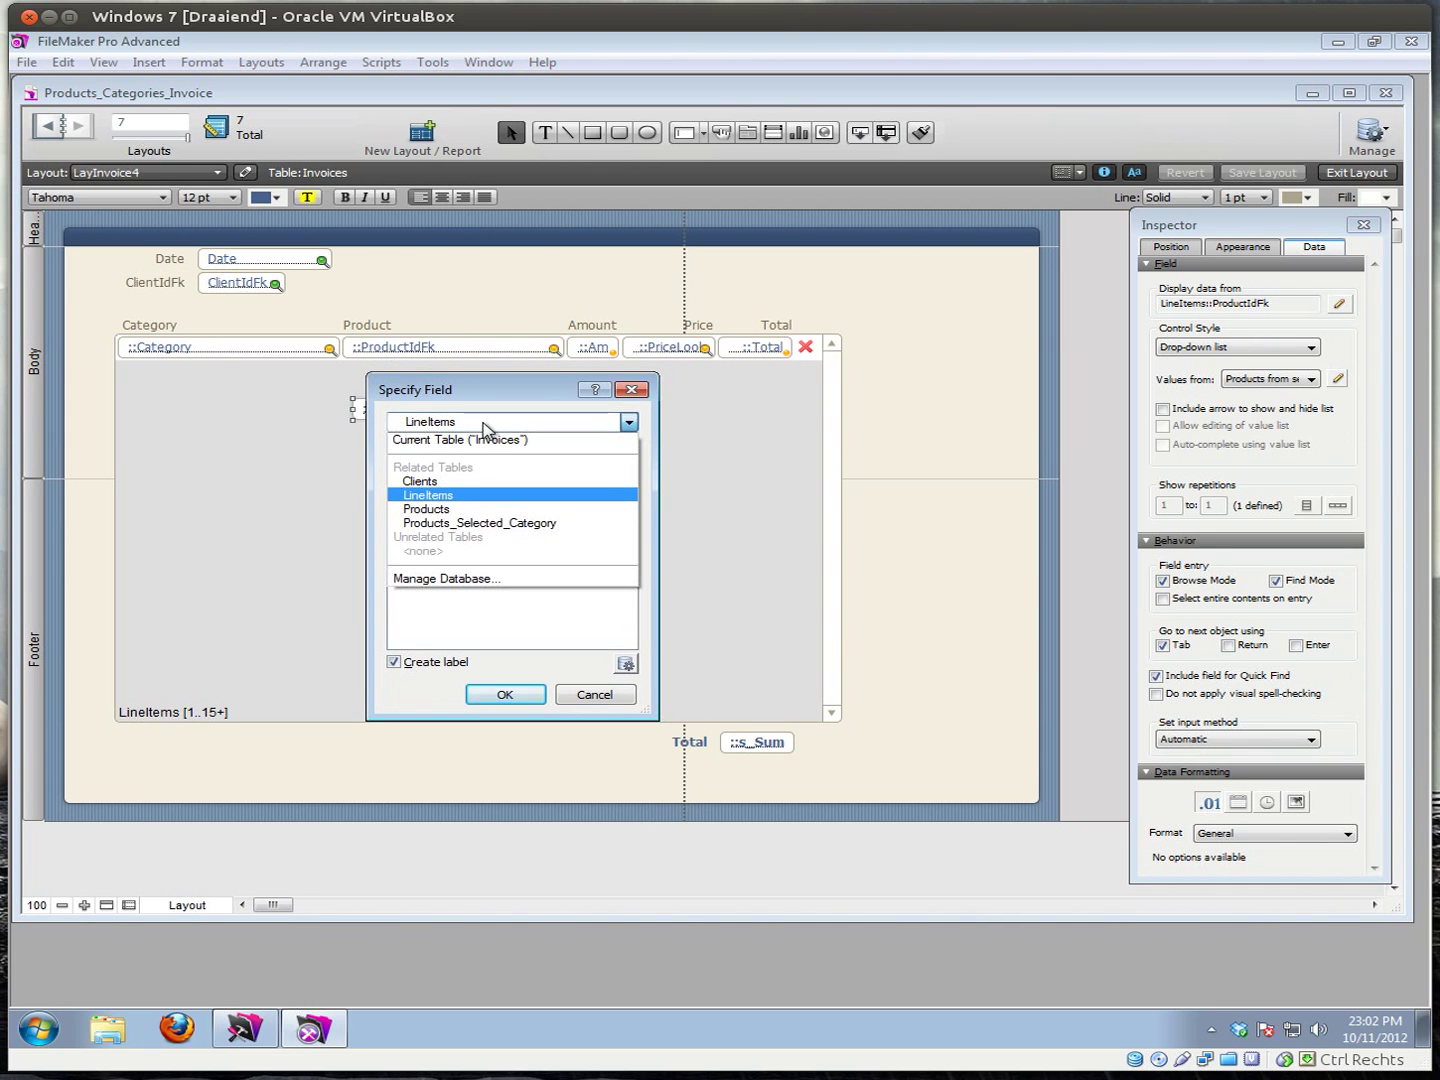
{"action": "left_click", "coordinate": [447, 510]}
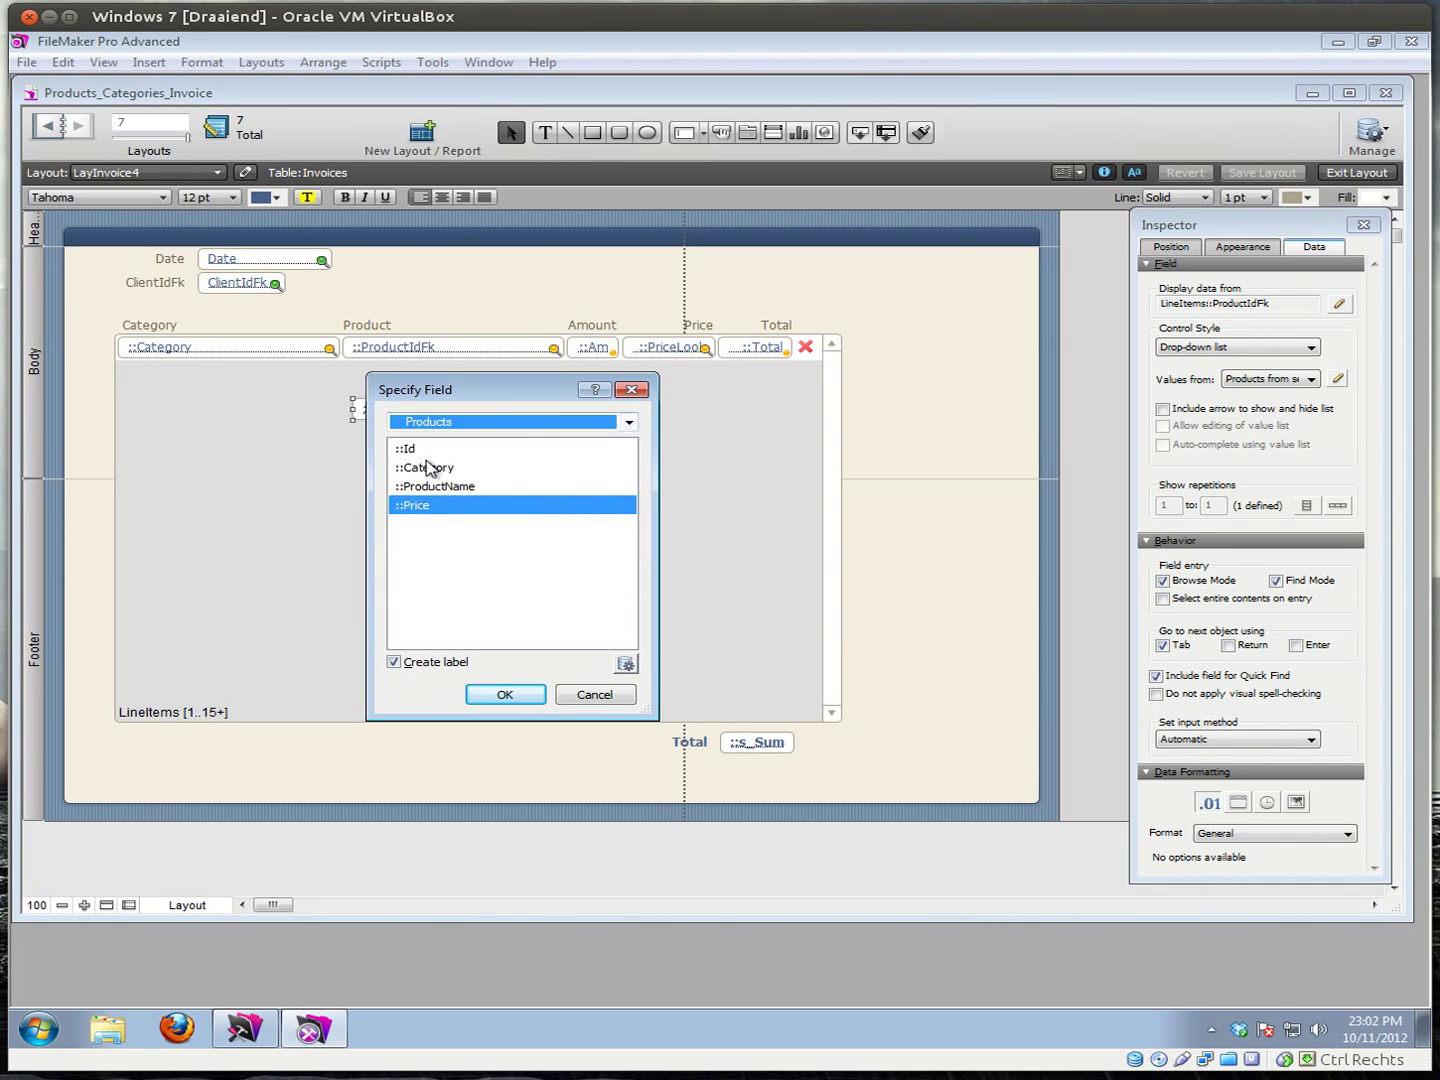
{"action": "left_click", "coordinate": [440, 487]}
{"action": "left_click", "coordinate": [394, 661]}
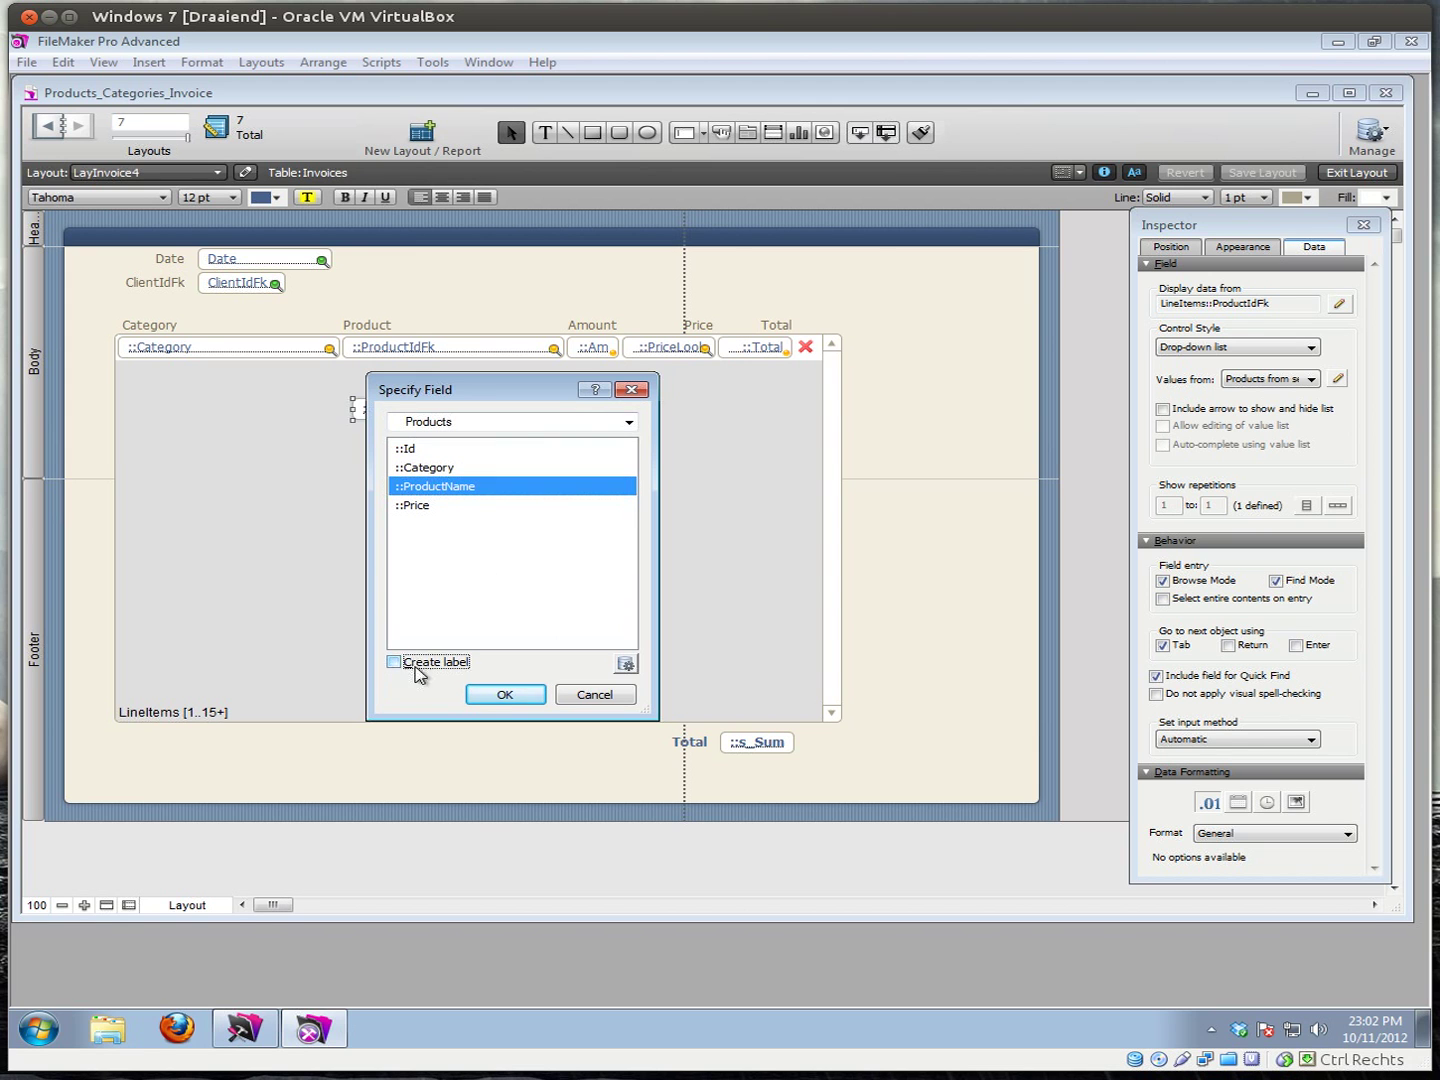
{"action": "left_click", "coordinate": [484, 696]}
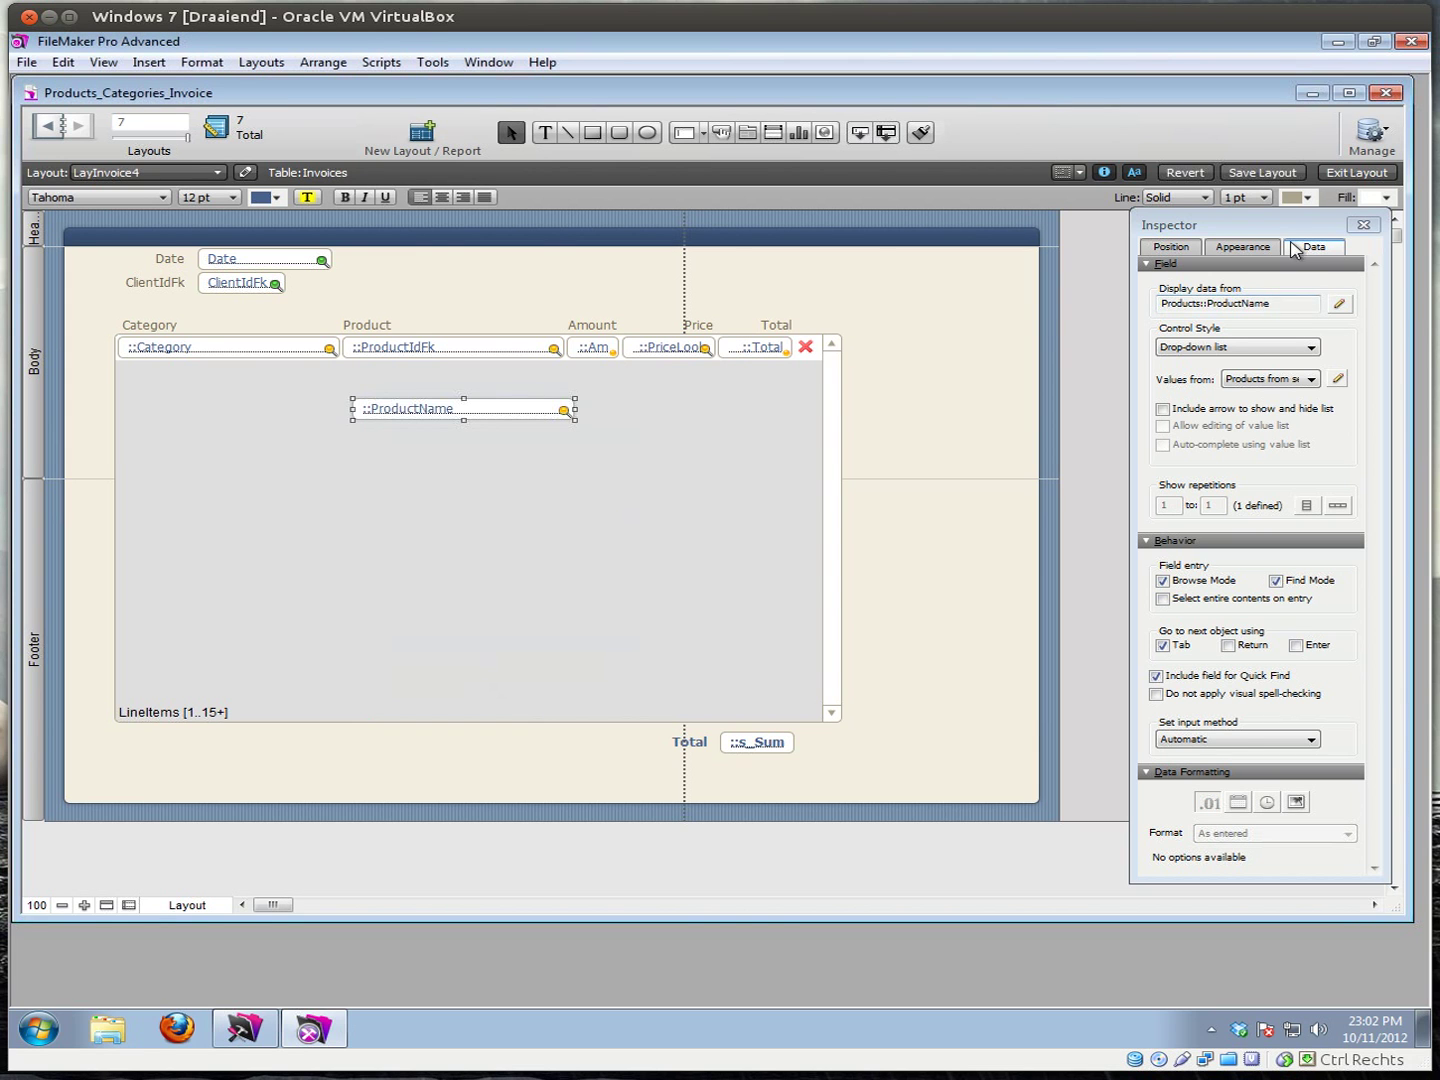
- Change the ProductName field to an edit box and disallow field entry in Browse mode
{"action": "left_click", "coordinate": [1257, 358]}
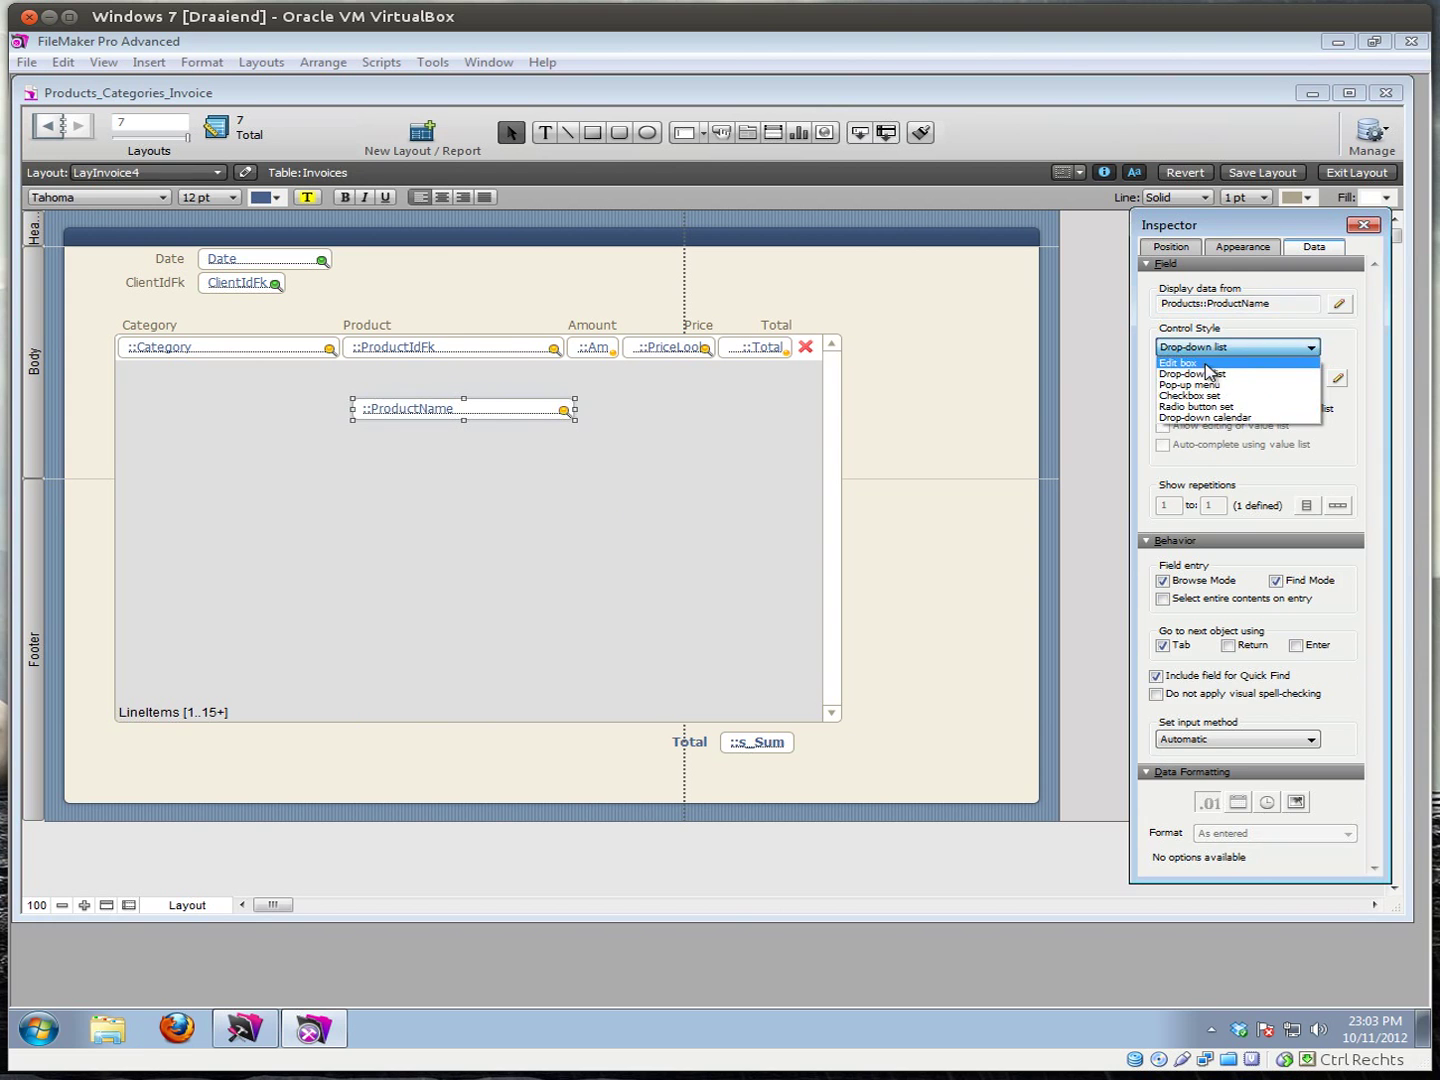
{"action": "left_click", "coordinate": [1172, 362]}
{"action": "left_click", "coordinate": [1163, 523]}
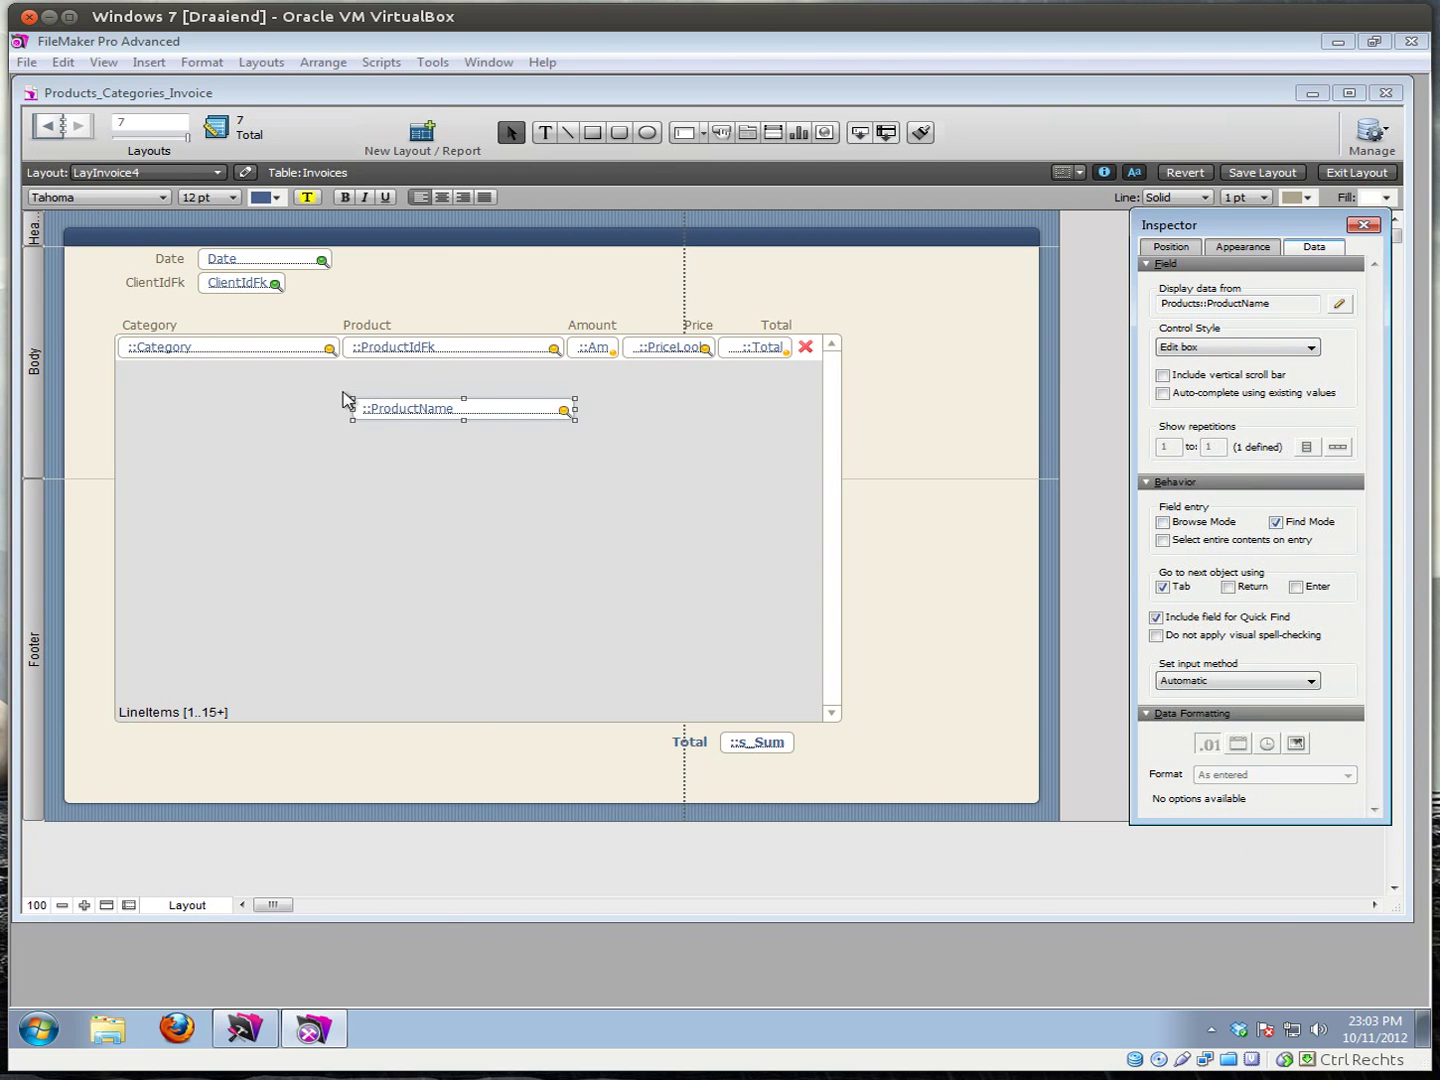
- Disallow Find mode entry for the portal's ProductIdFk field and align ProductName's top and left edges with it so they overlap
{"action": "left_click", "coordinate": [437, 349]}
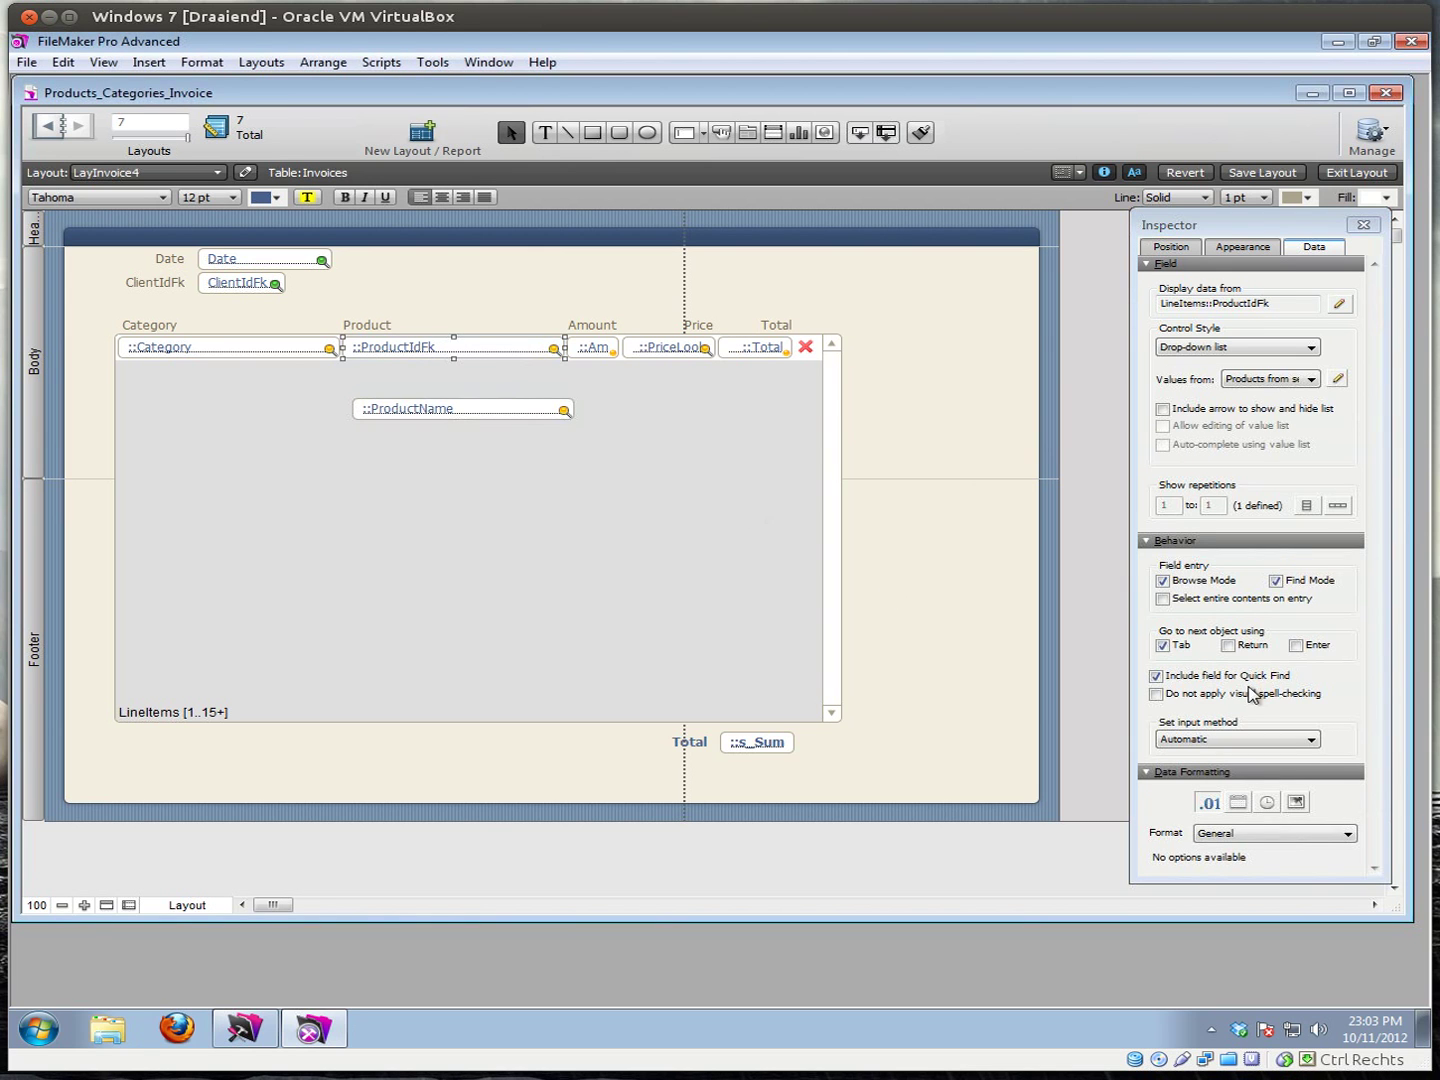
{"action": "left_click", "coordinate": [1276, 582]}
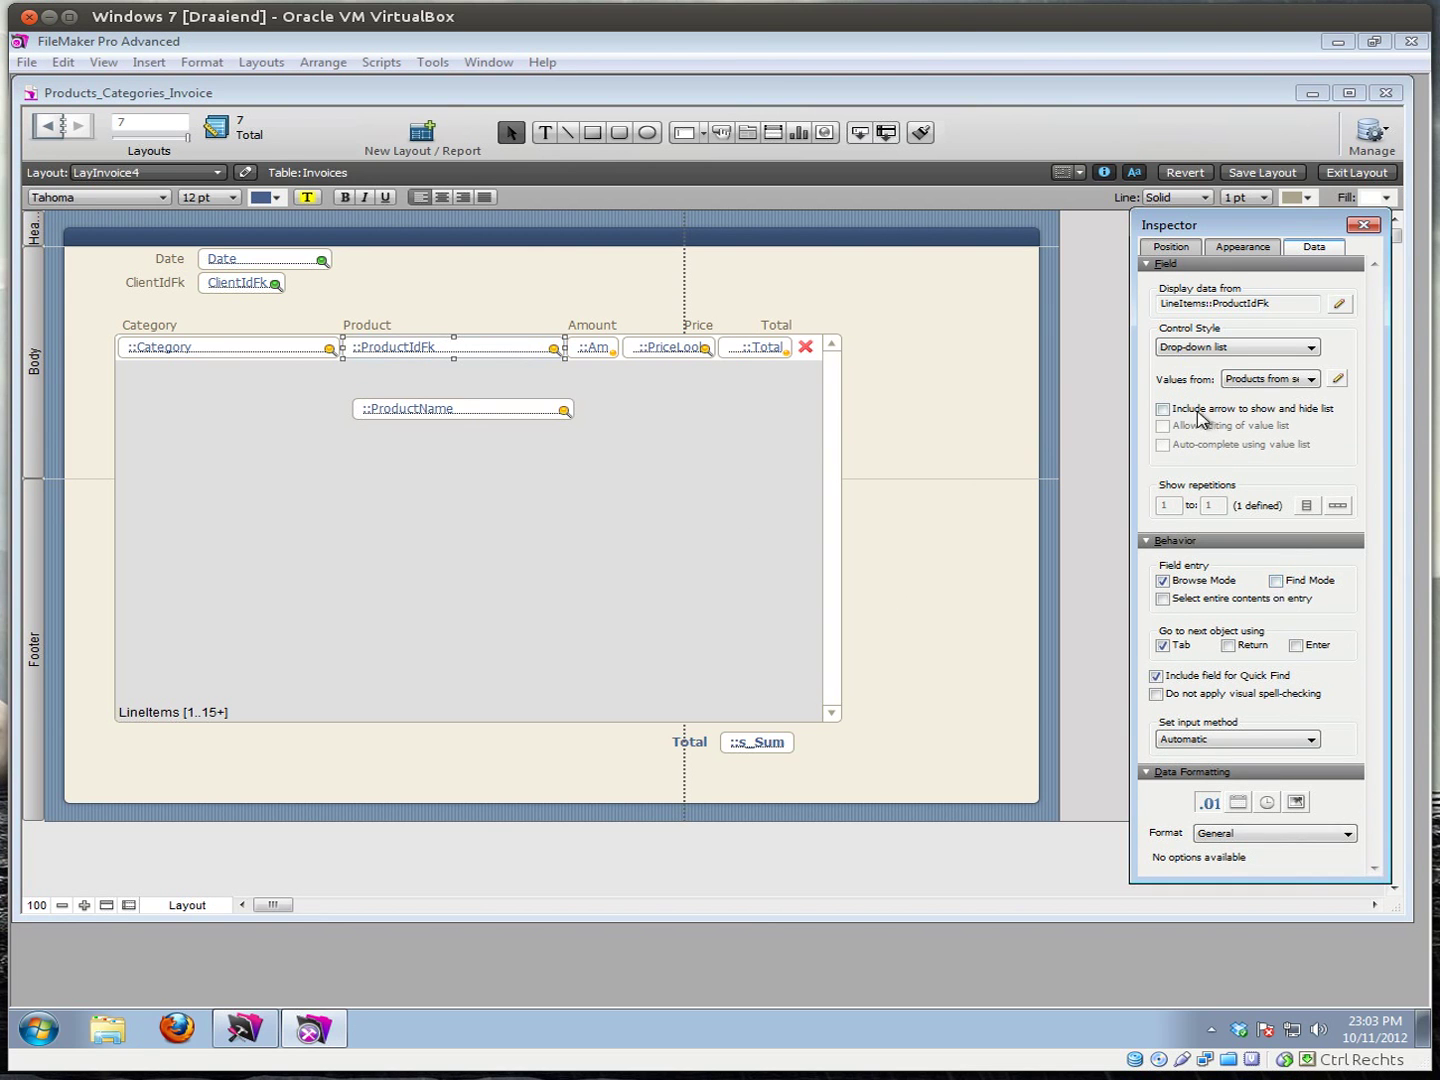
{"action": "left_click", "coordinate": [492, 411], "text": "shift"}
{"action": "left_click", "coordinate": [1166, 248]}
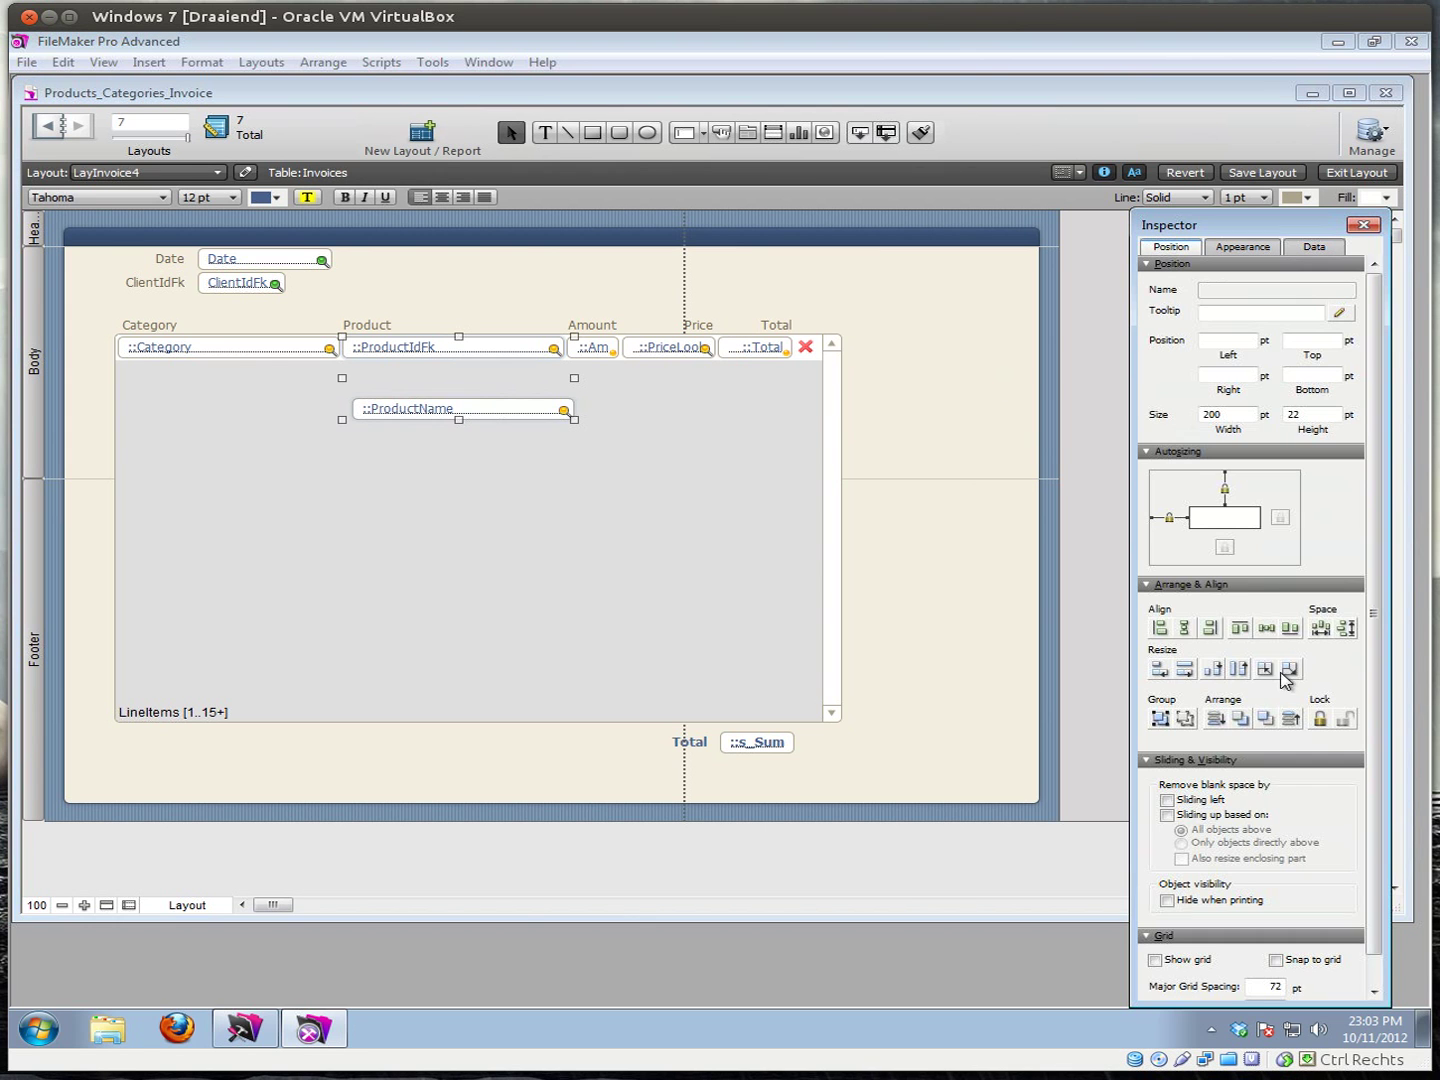
{"action": "left_click", "coordinate": [1240, 626]}
{"action": "left_click", "coordinate": [1161, 628]}
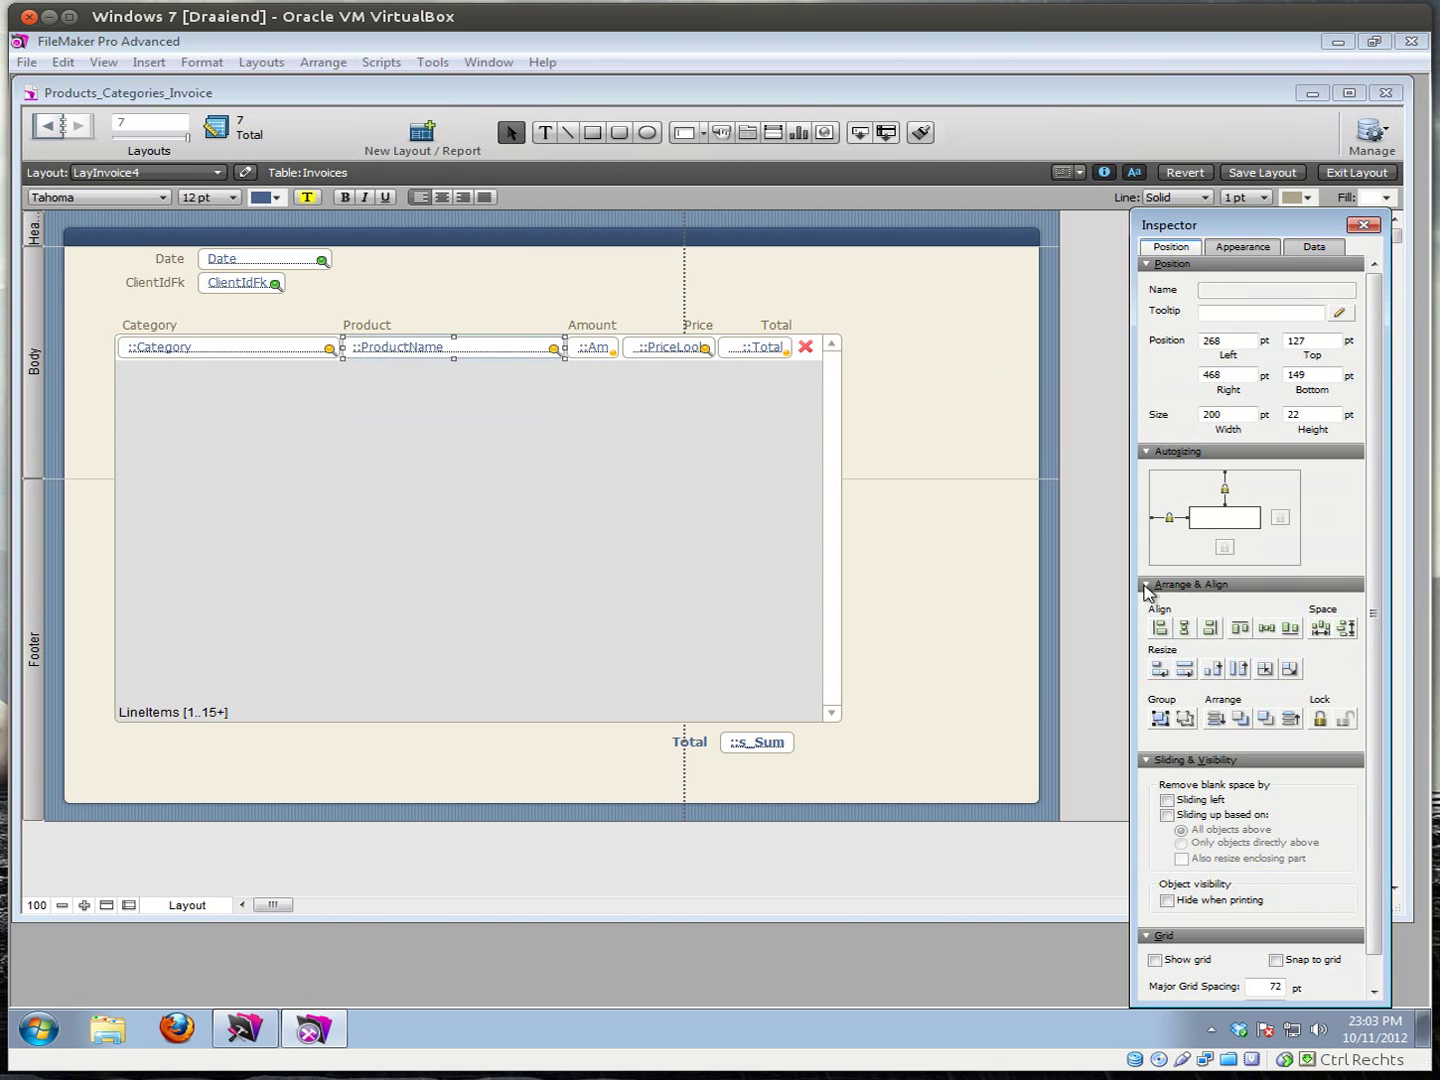
- Return to Browse mode and add a third invoice line with the category Parts and the product Mirros
{"action": "left_click", "coordinate": [1341, 176]}
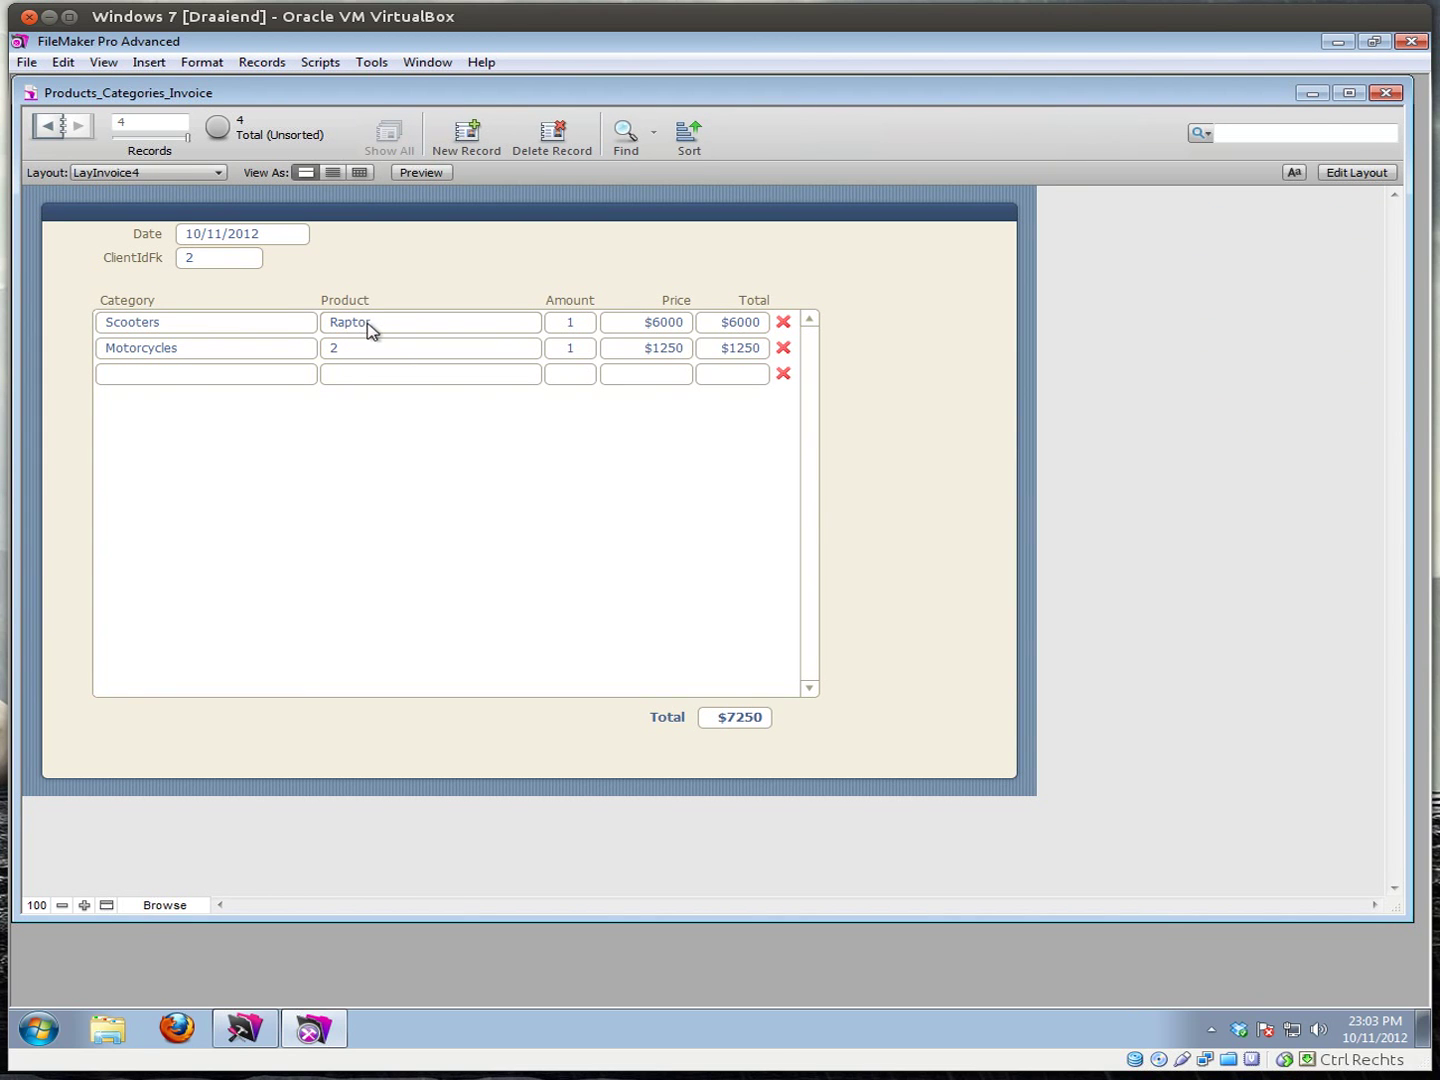
{"action": "left_click", "coordinate": [185, 378]}
{"action": "left_click", "coordinate": [140, 437]}
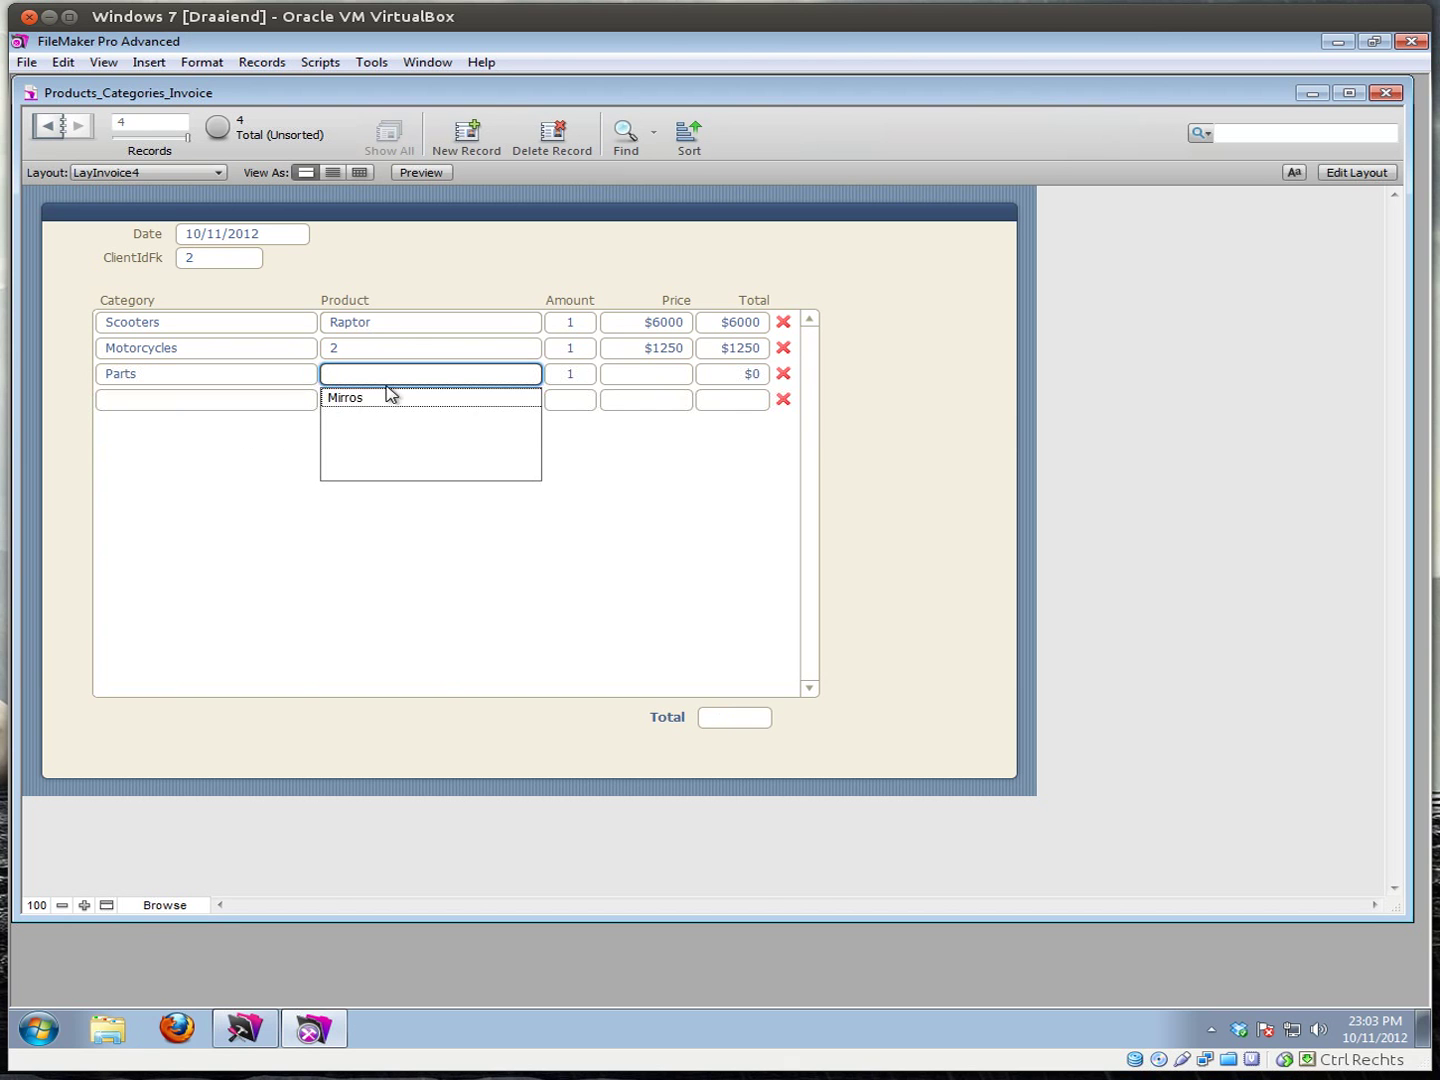
{"action": "left_click", "coordinate": [357, 400]}
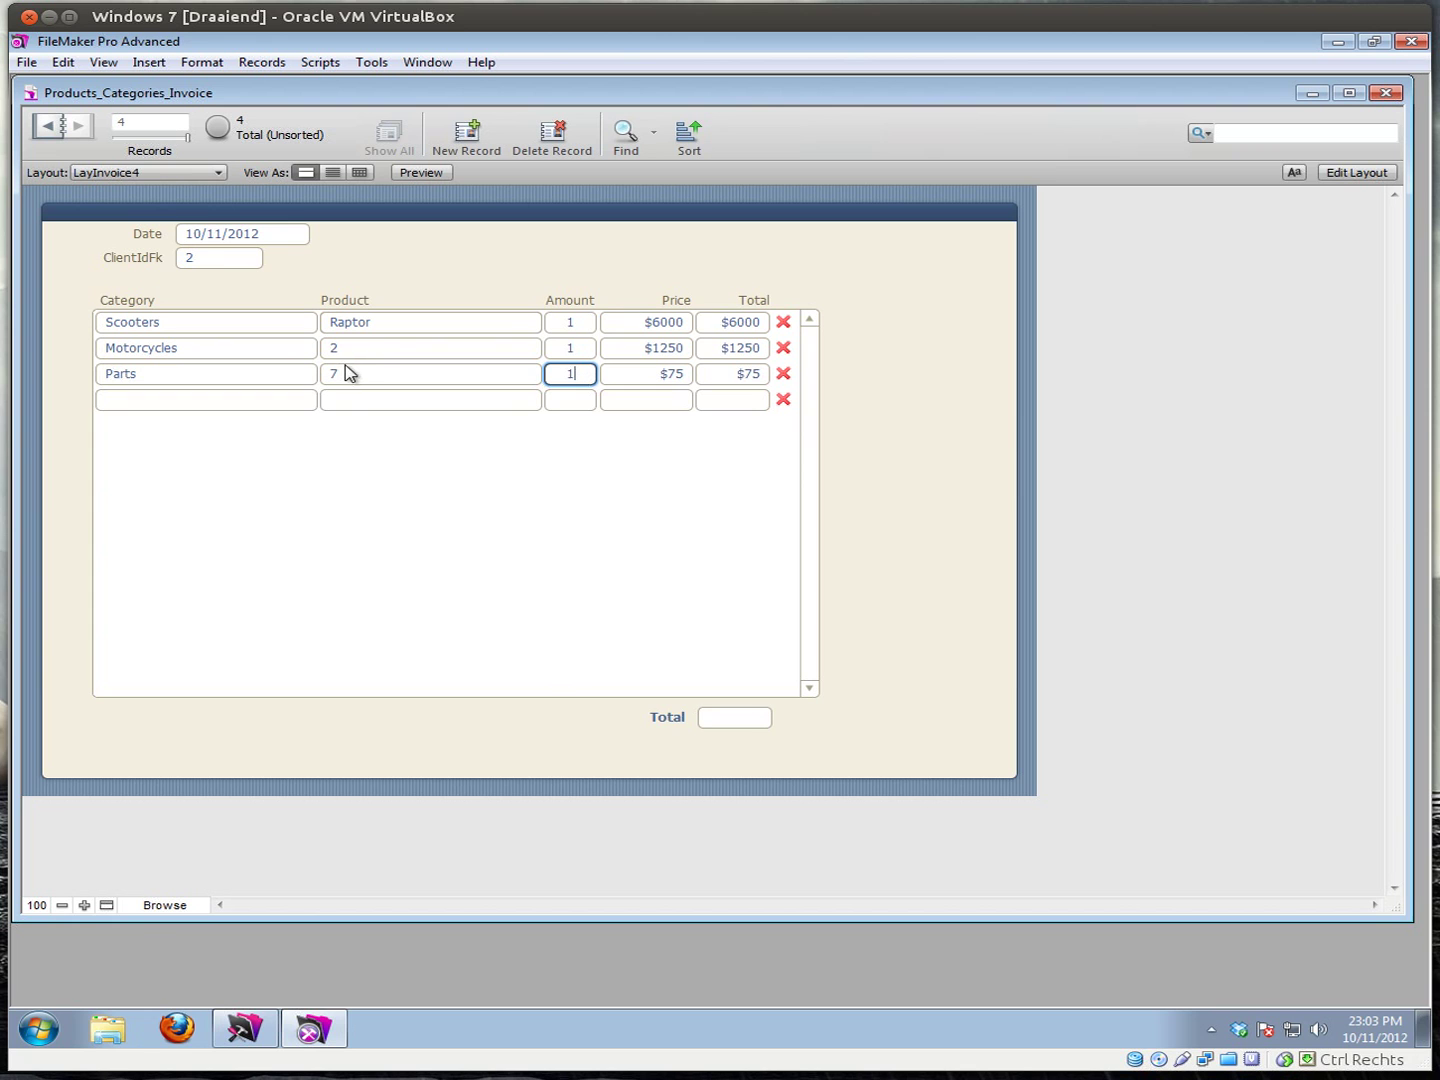
- Nudge the ProductName field 1 pt to the right on the layout and check the invoice in Browse mode
{"action": "left_click", "coordinate": [1365, 174]}
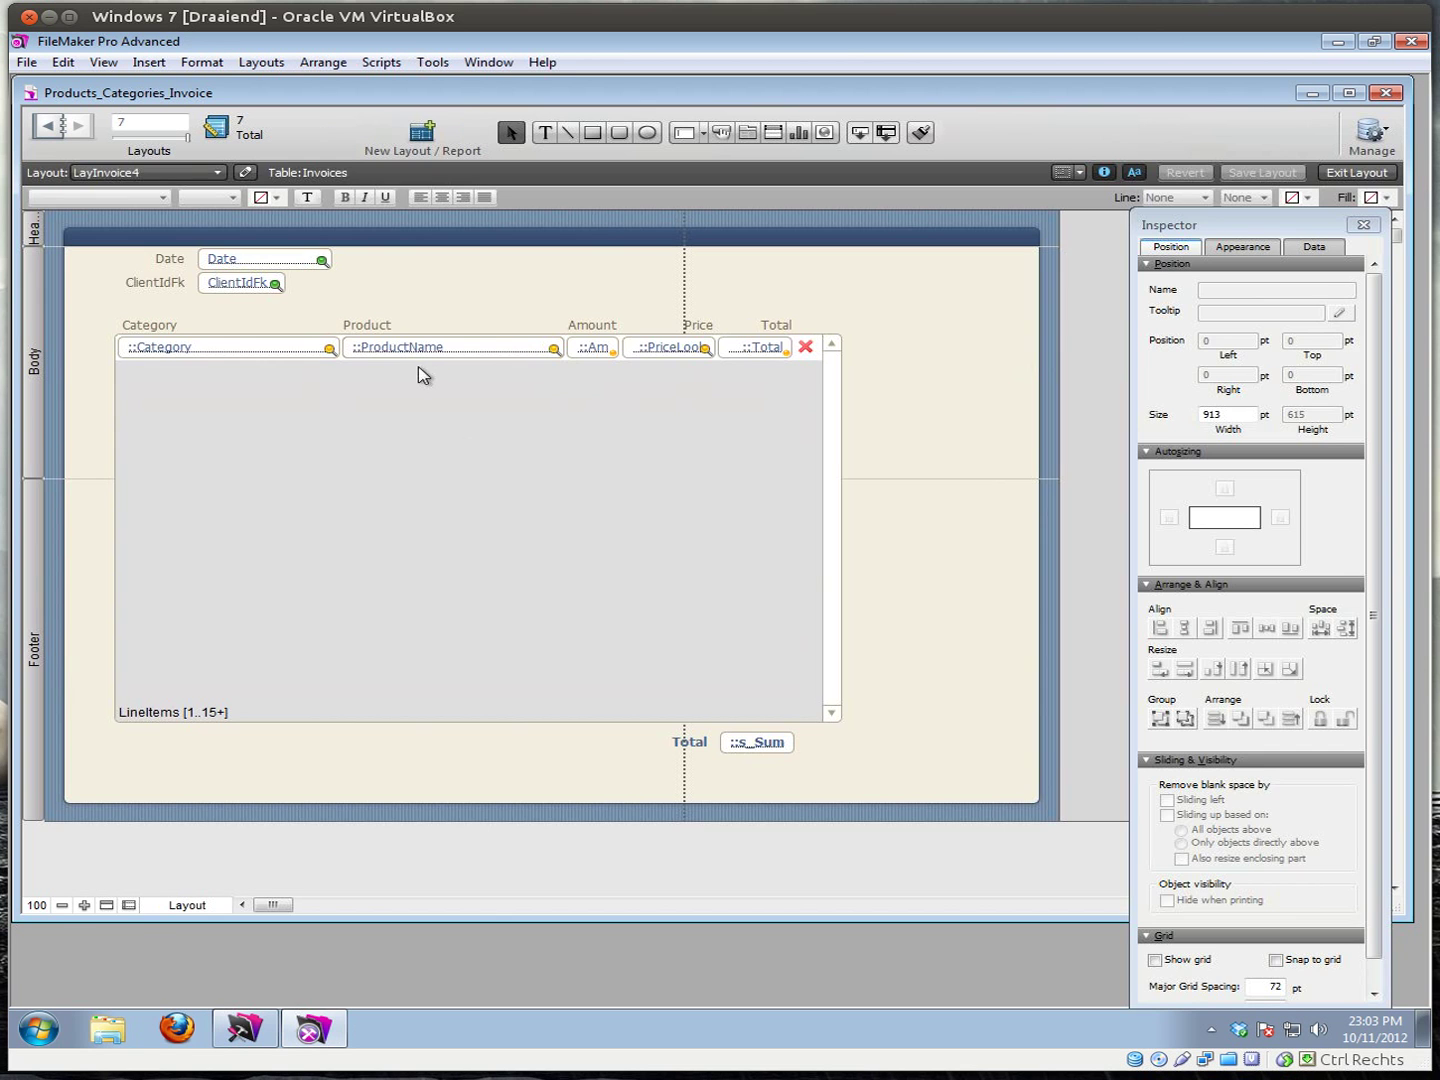
{"action": "left_click", "coordinate": [421, 352]}
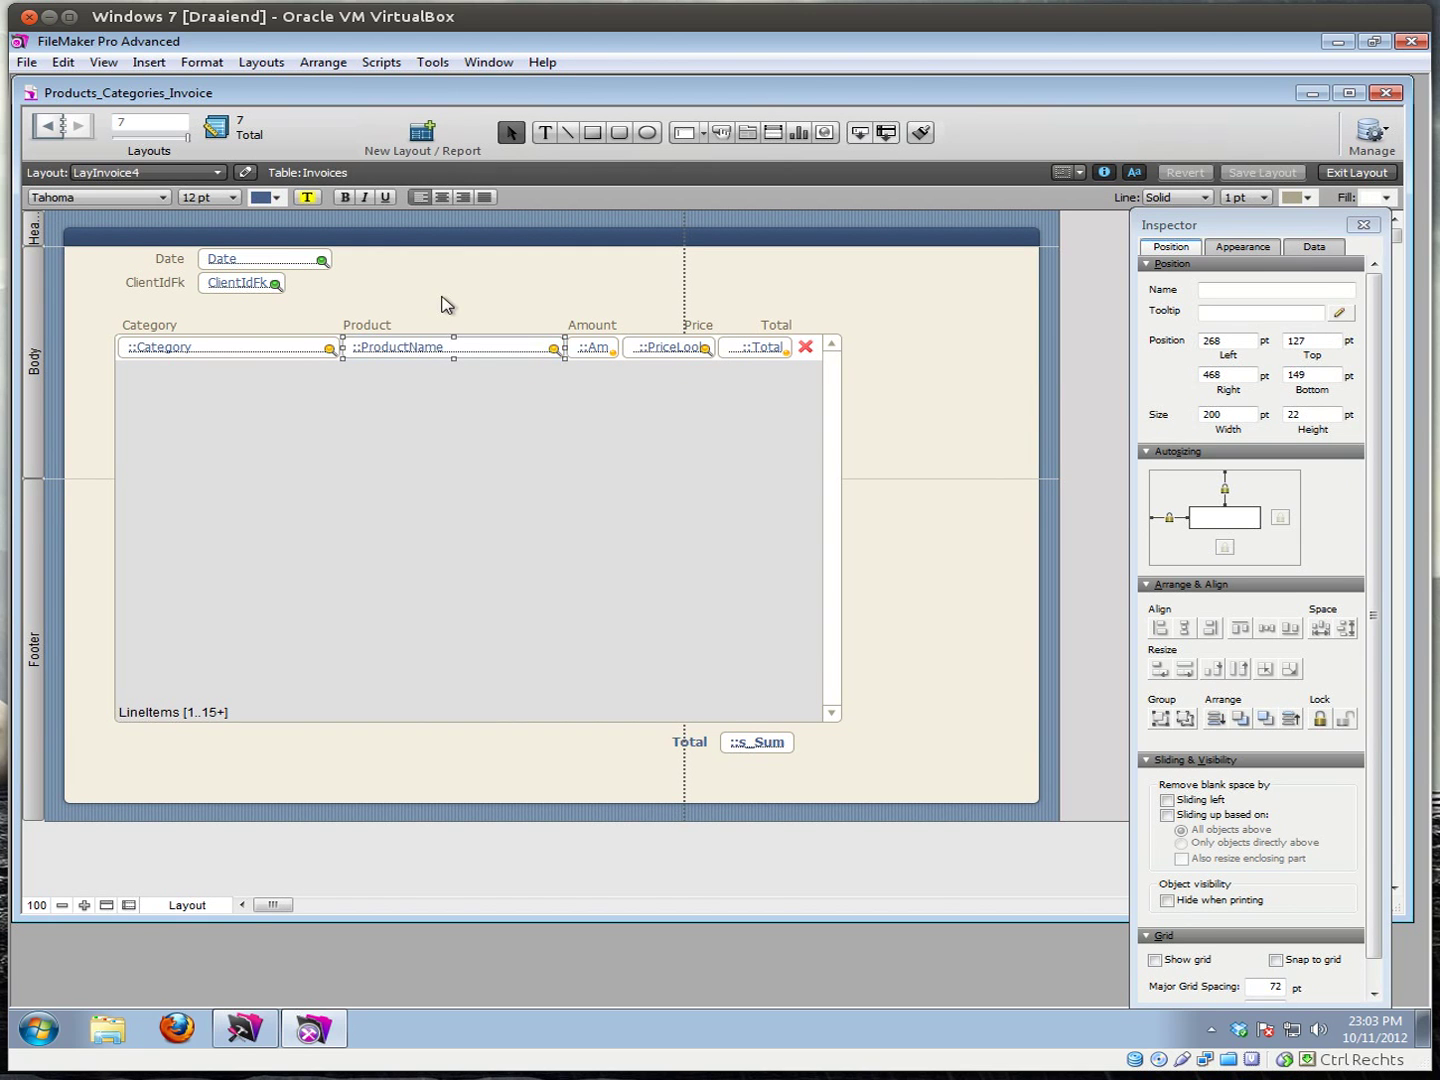
{"action": "key", "text": "Right"}
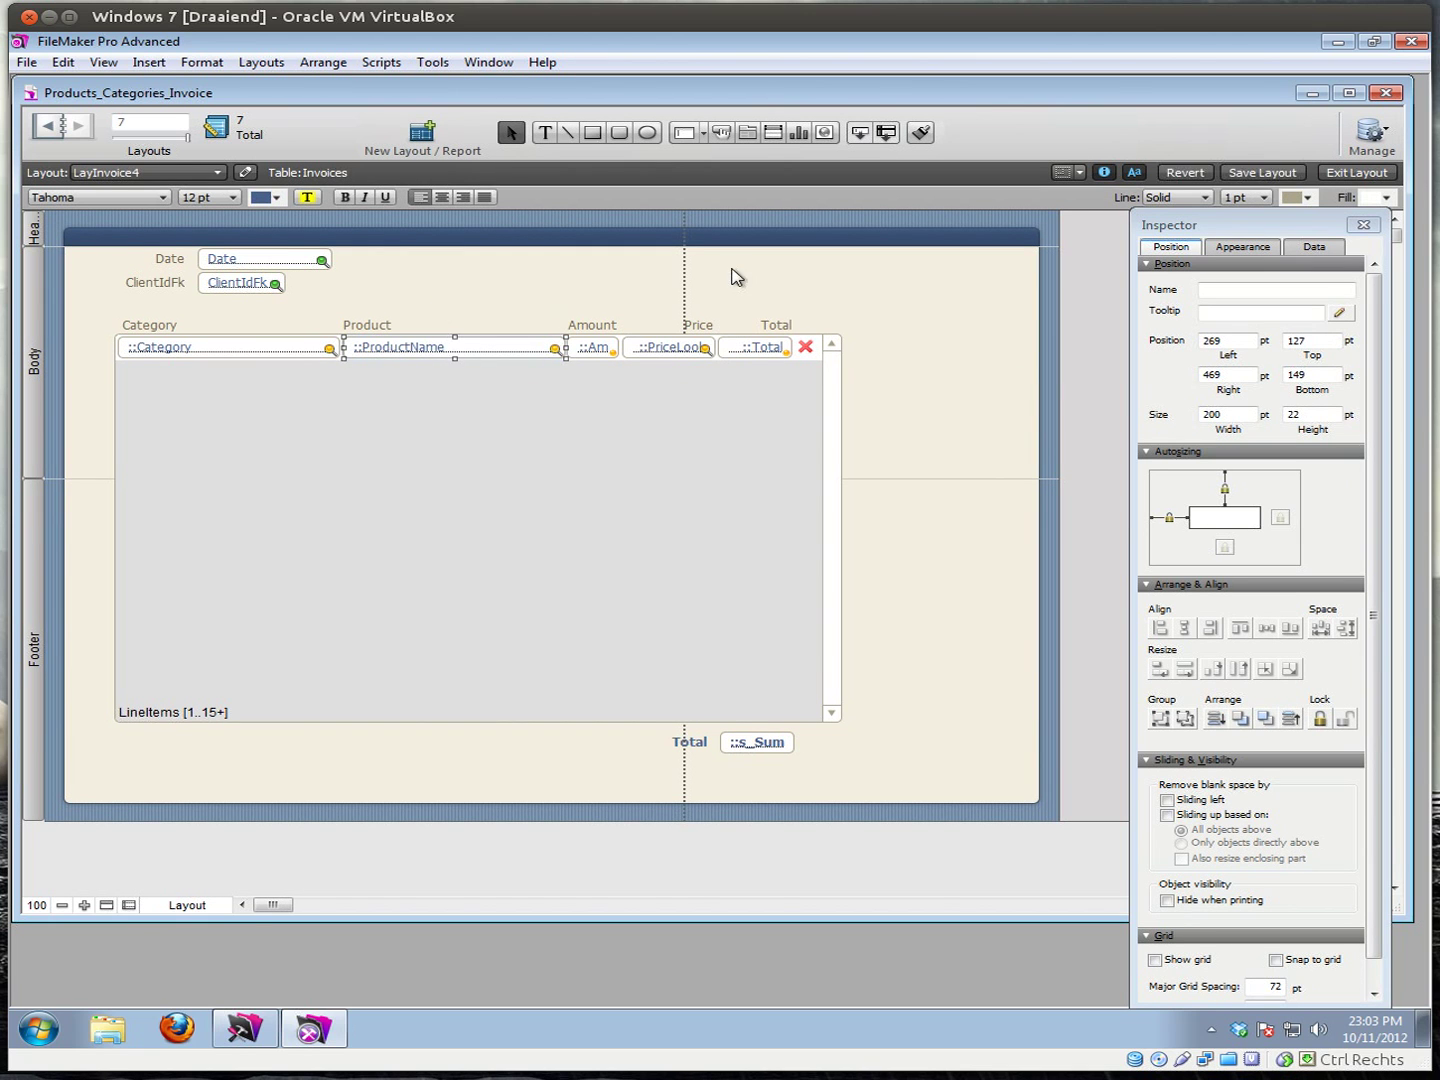
{"action": "left_click", "coordinate": [1378, 176]}
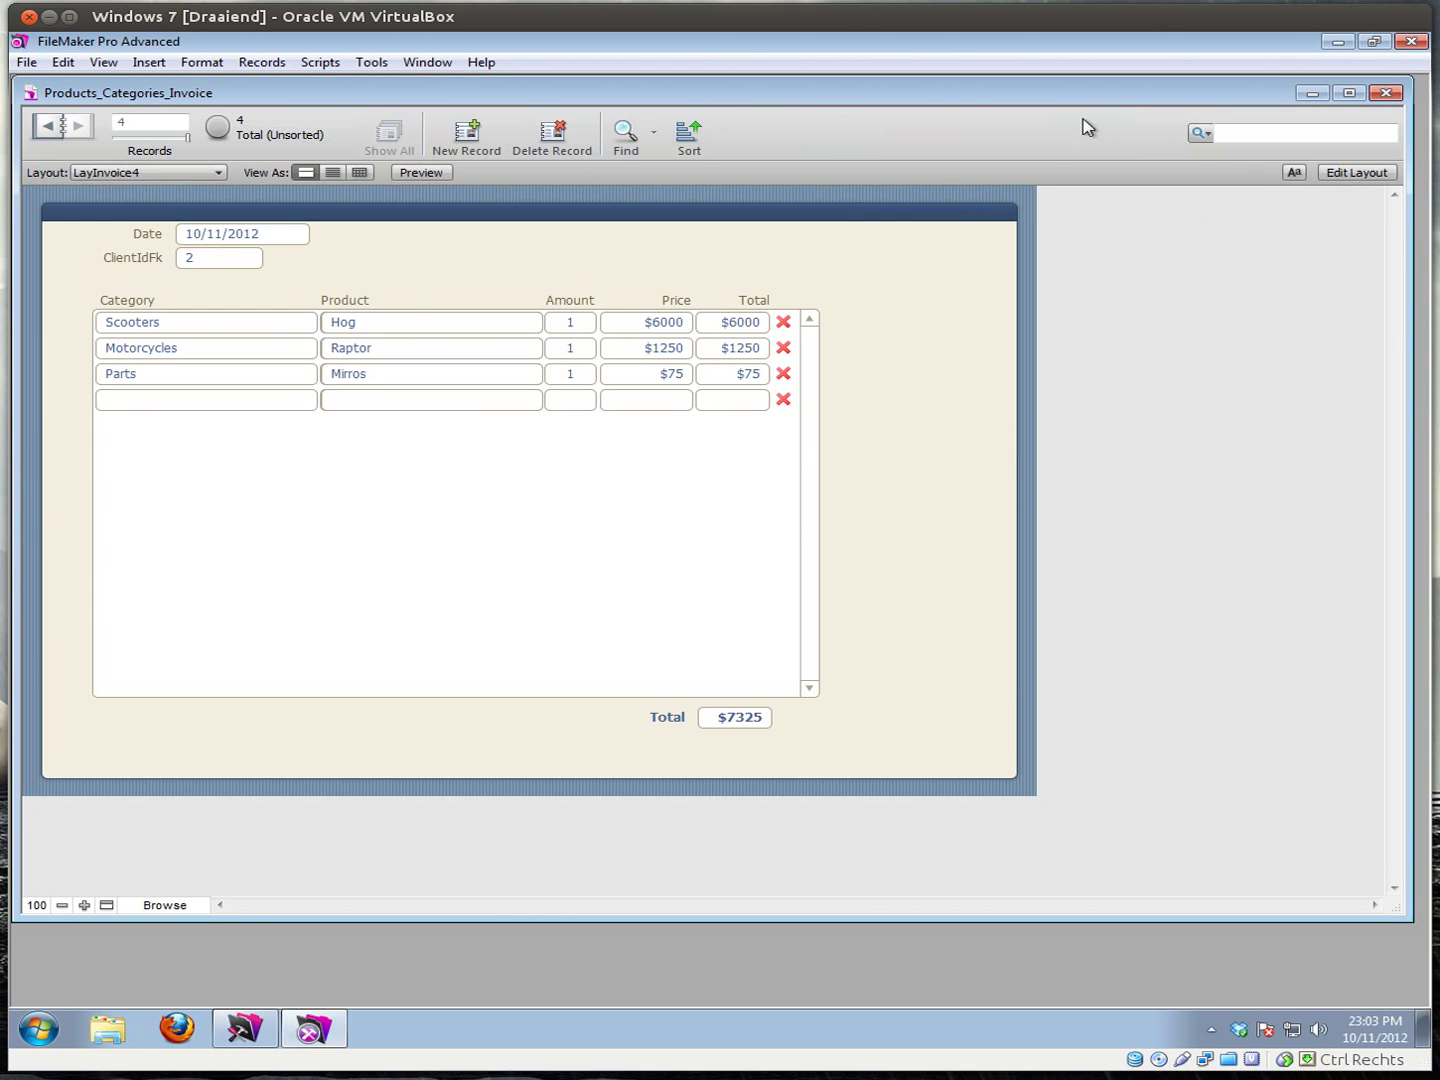
- Move the ProductName field back to a left position of 268 pt and return to Browse mode
{"action": "left_click", "coordinate": [1325, 176]}
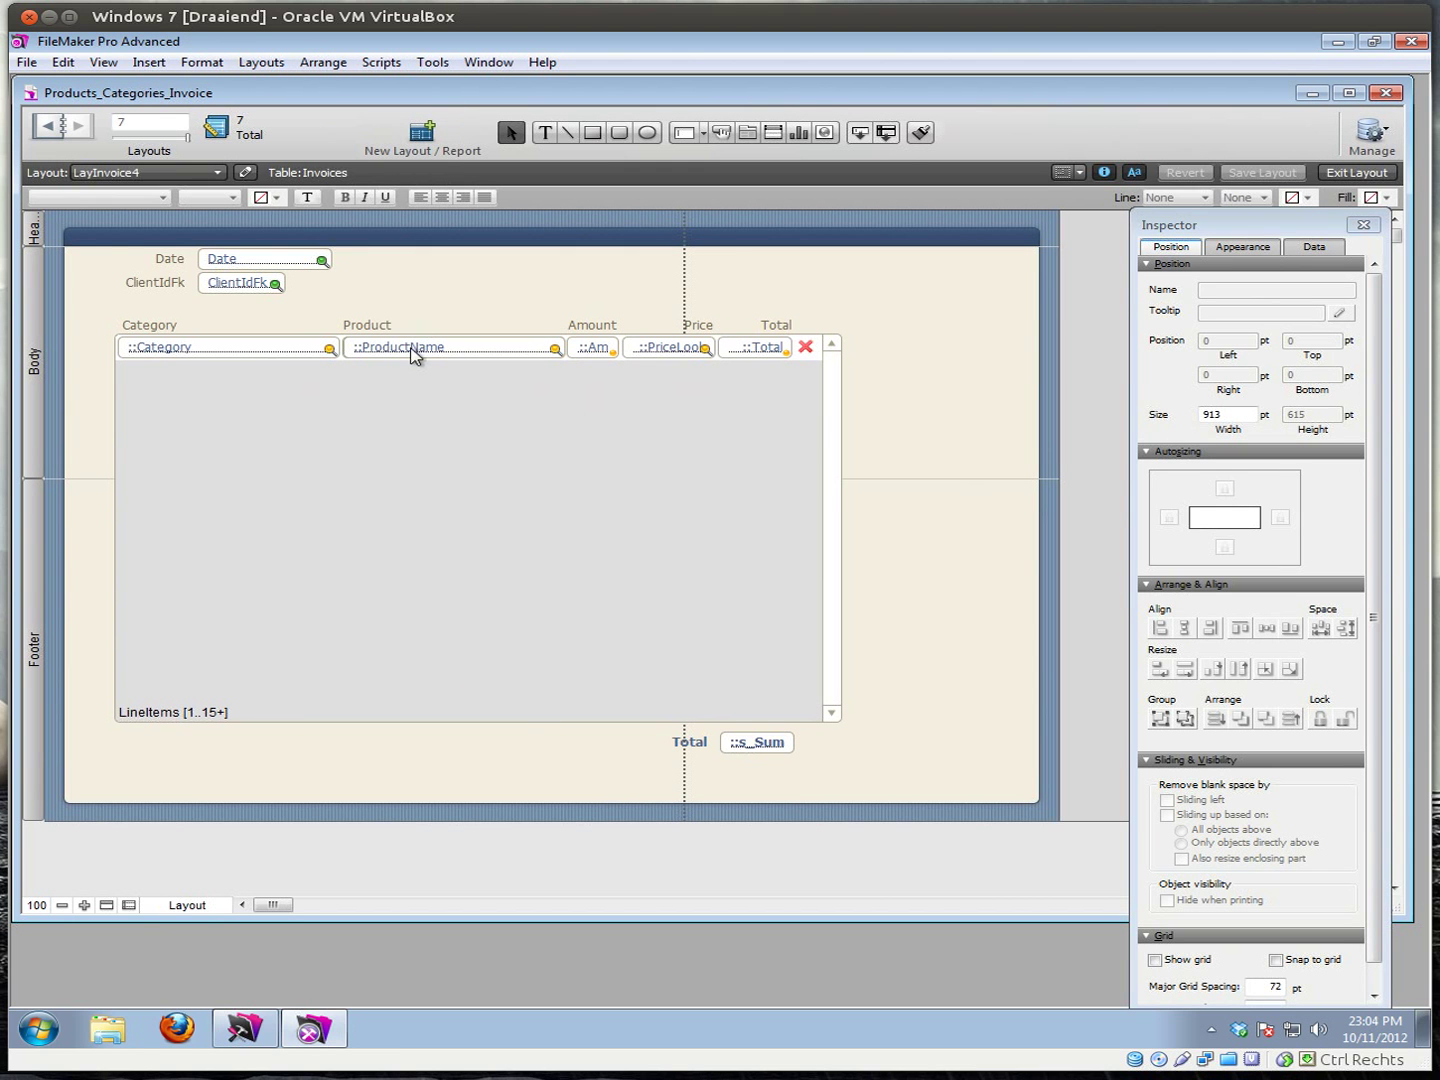
{"action": "left_click", "coordinate": [411, 350]}
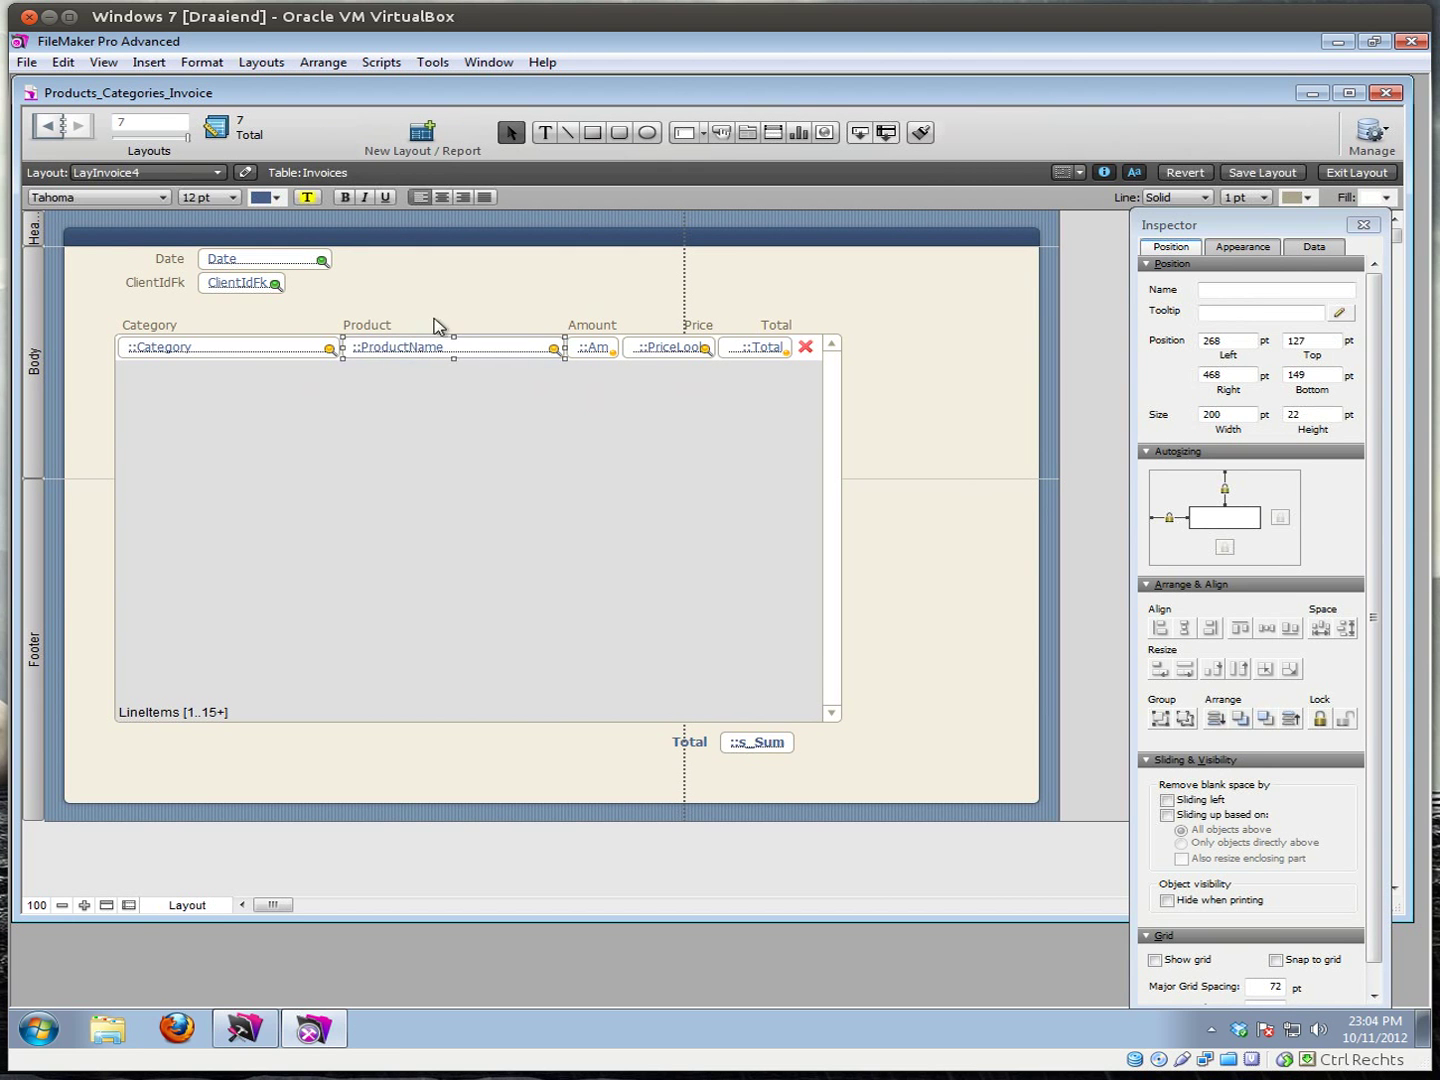
{"action": "left_click", "coordinate": [446, 311]}
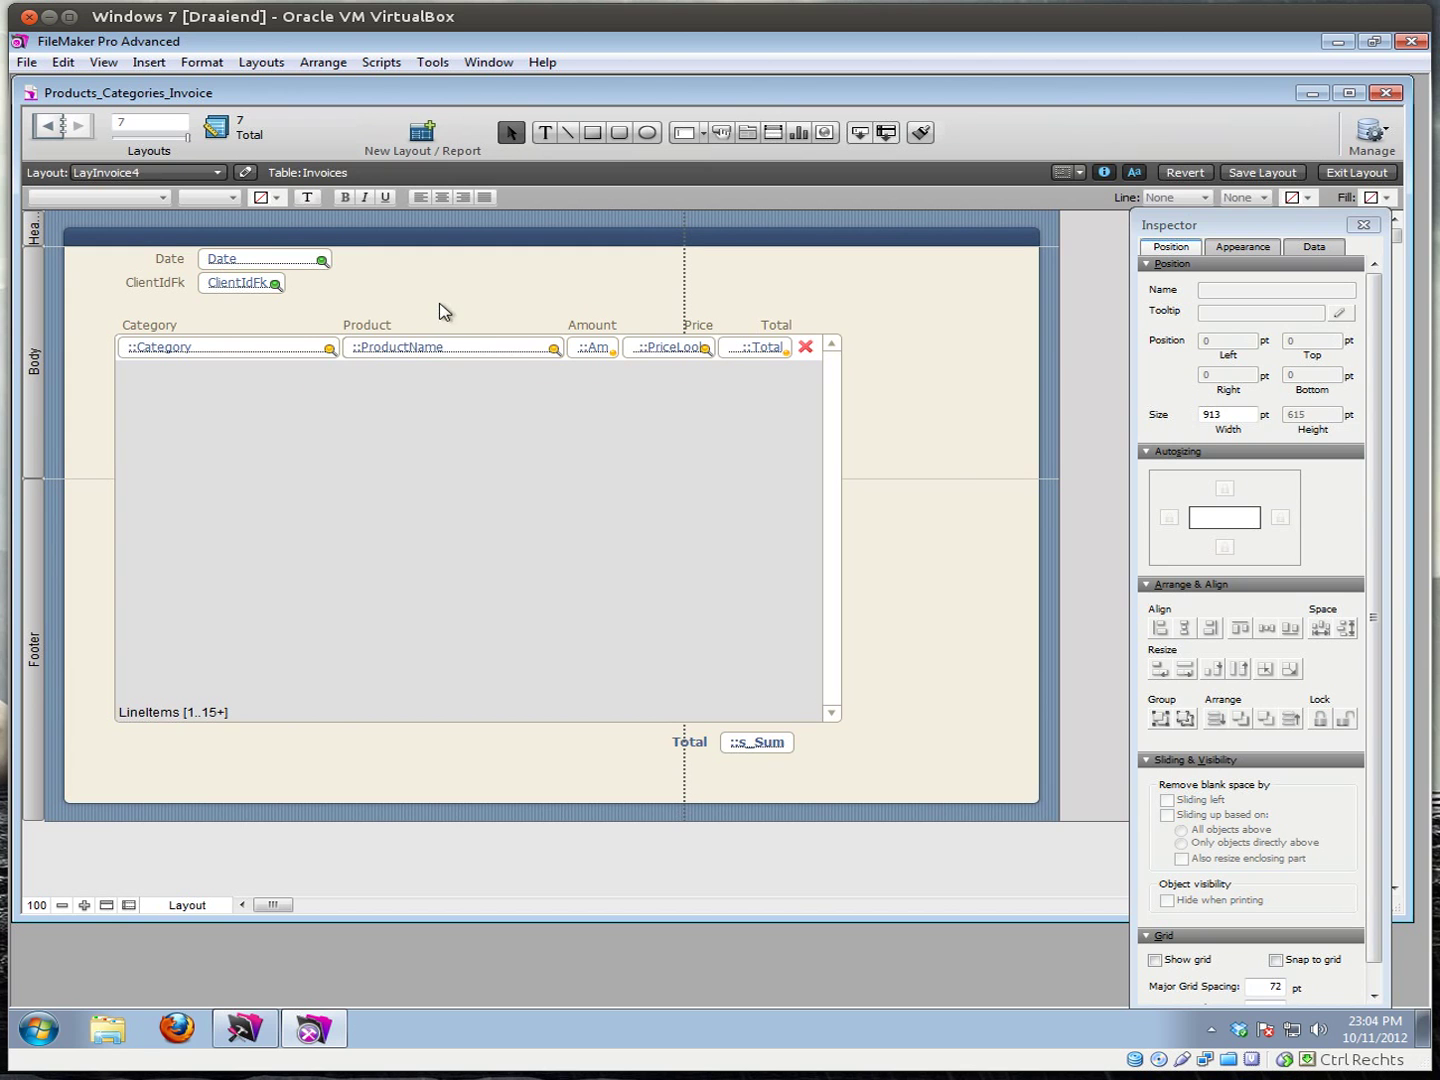
{"action": "left_click", "coordinate": [1363, 173]}
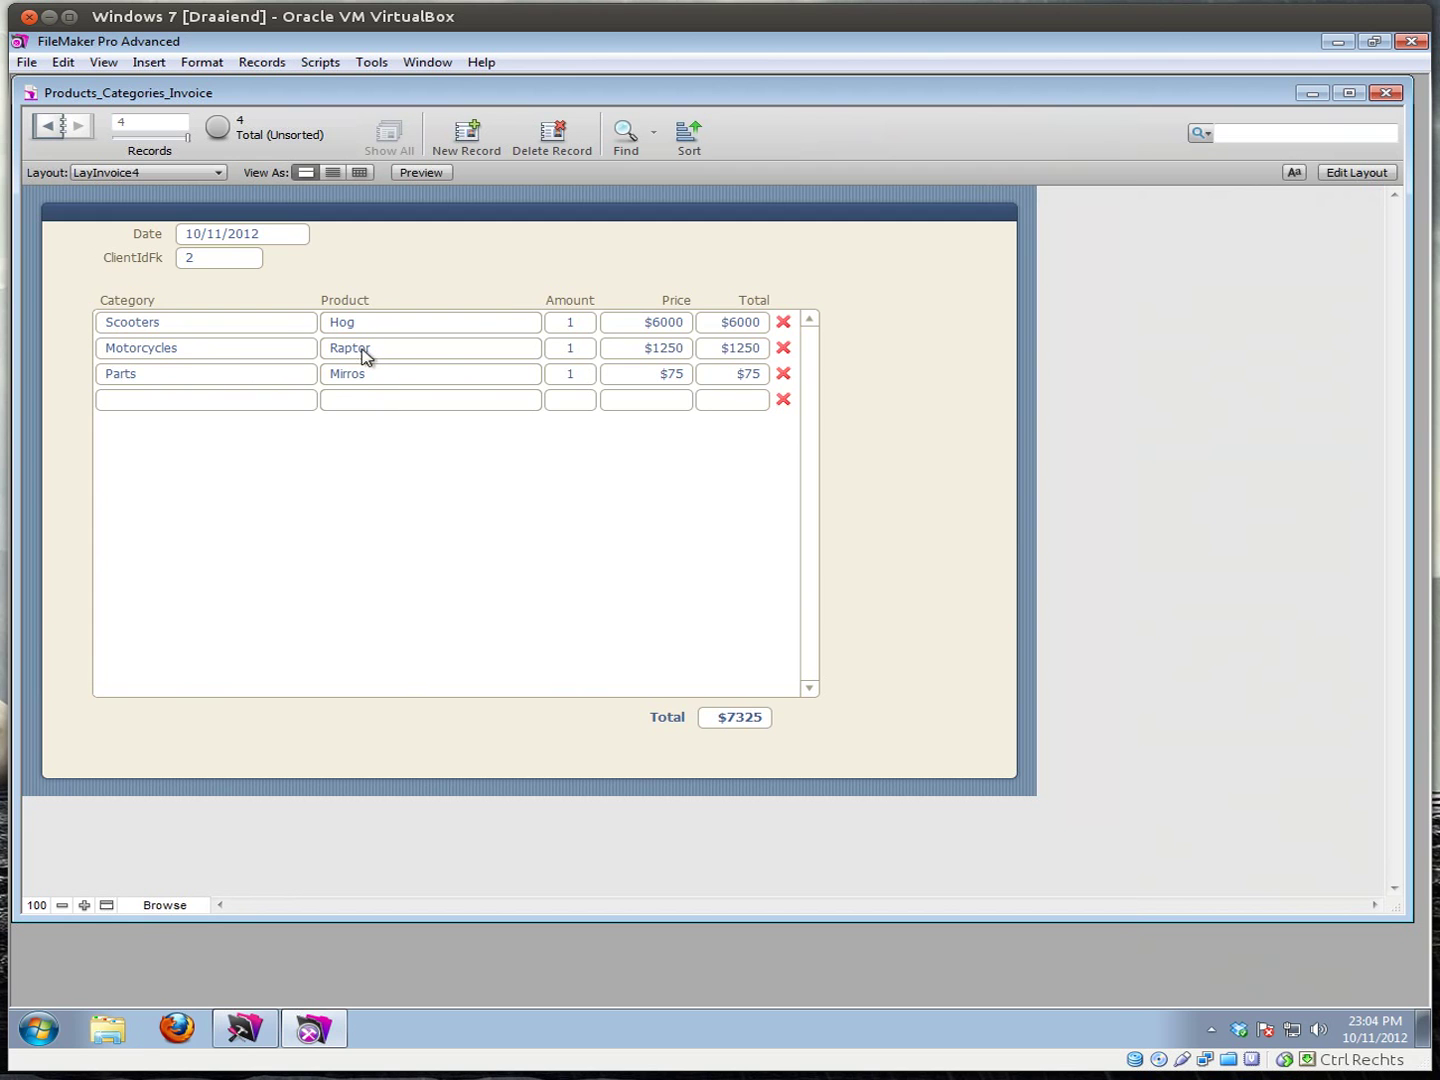
- Test the product drop-down by adding a fourth invoice line for Parts with the product Mirros, and delete that line
{"action": "left_click", "coordinate": [222, 400]}
{"action": "left_click", "coordinate": [135, 467]}
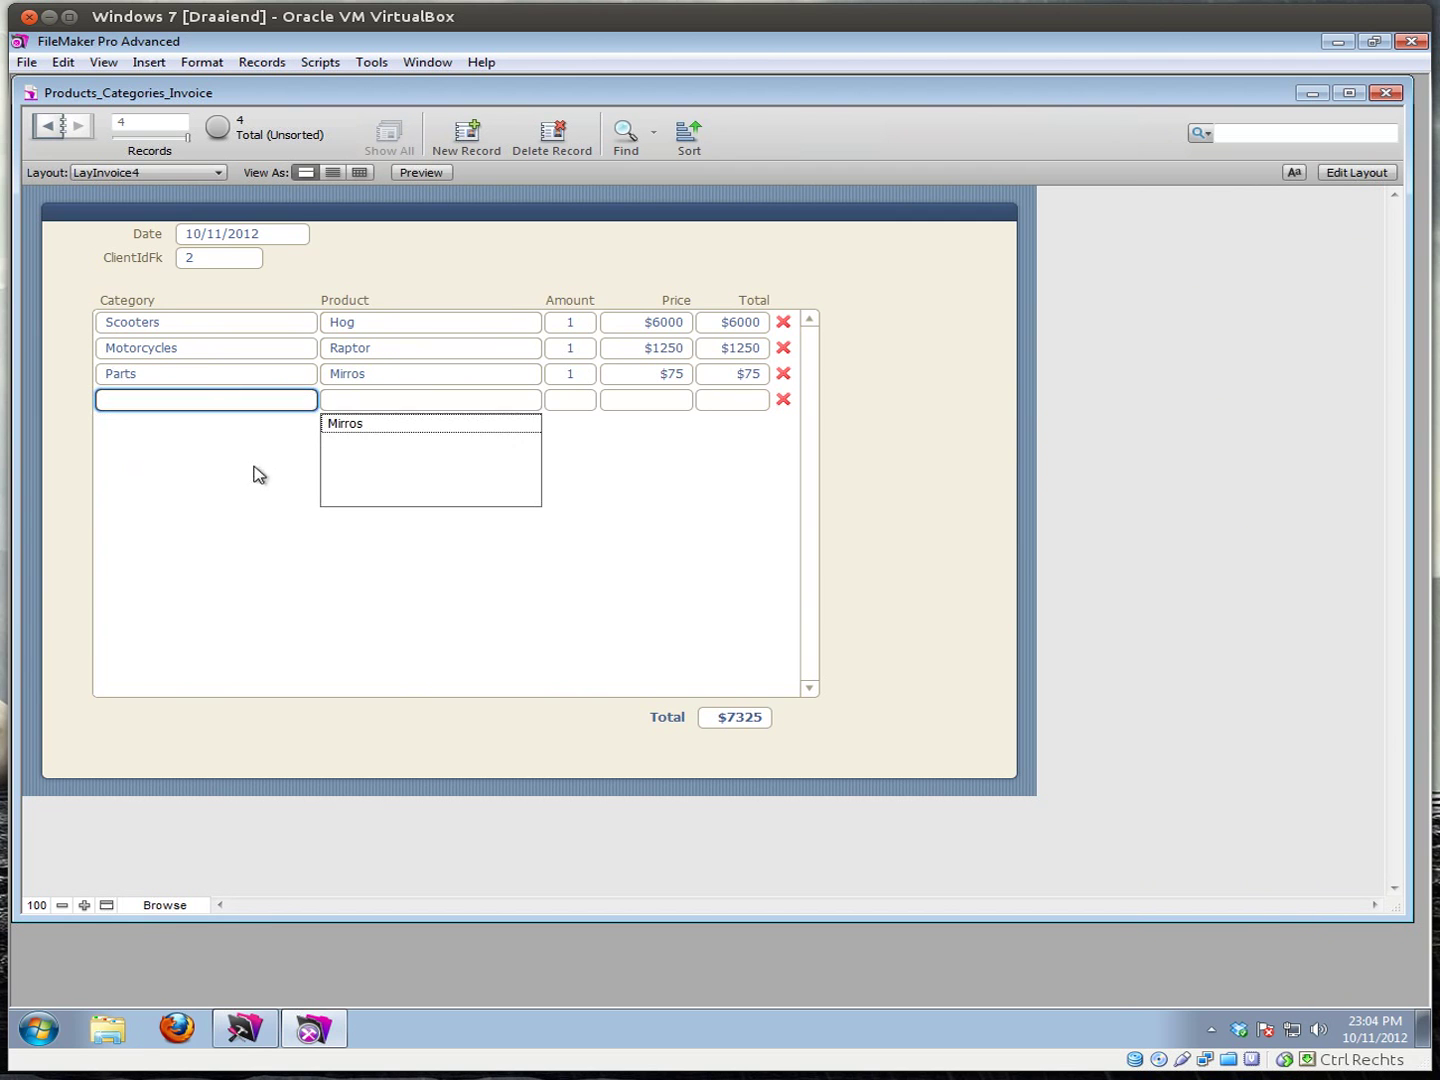
{"action": "left_click", "coordinate": [379, 430]}
{"action": "left_click", "coordinate": [461, 295]}
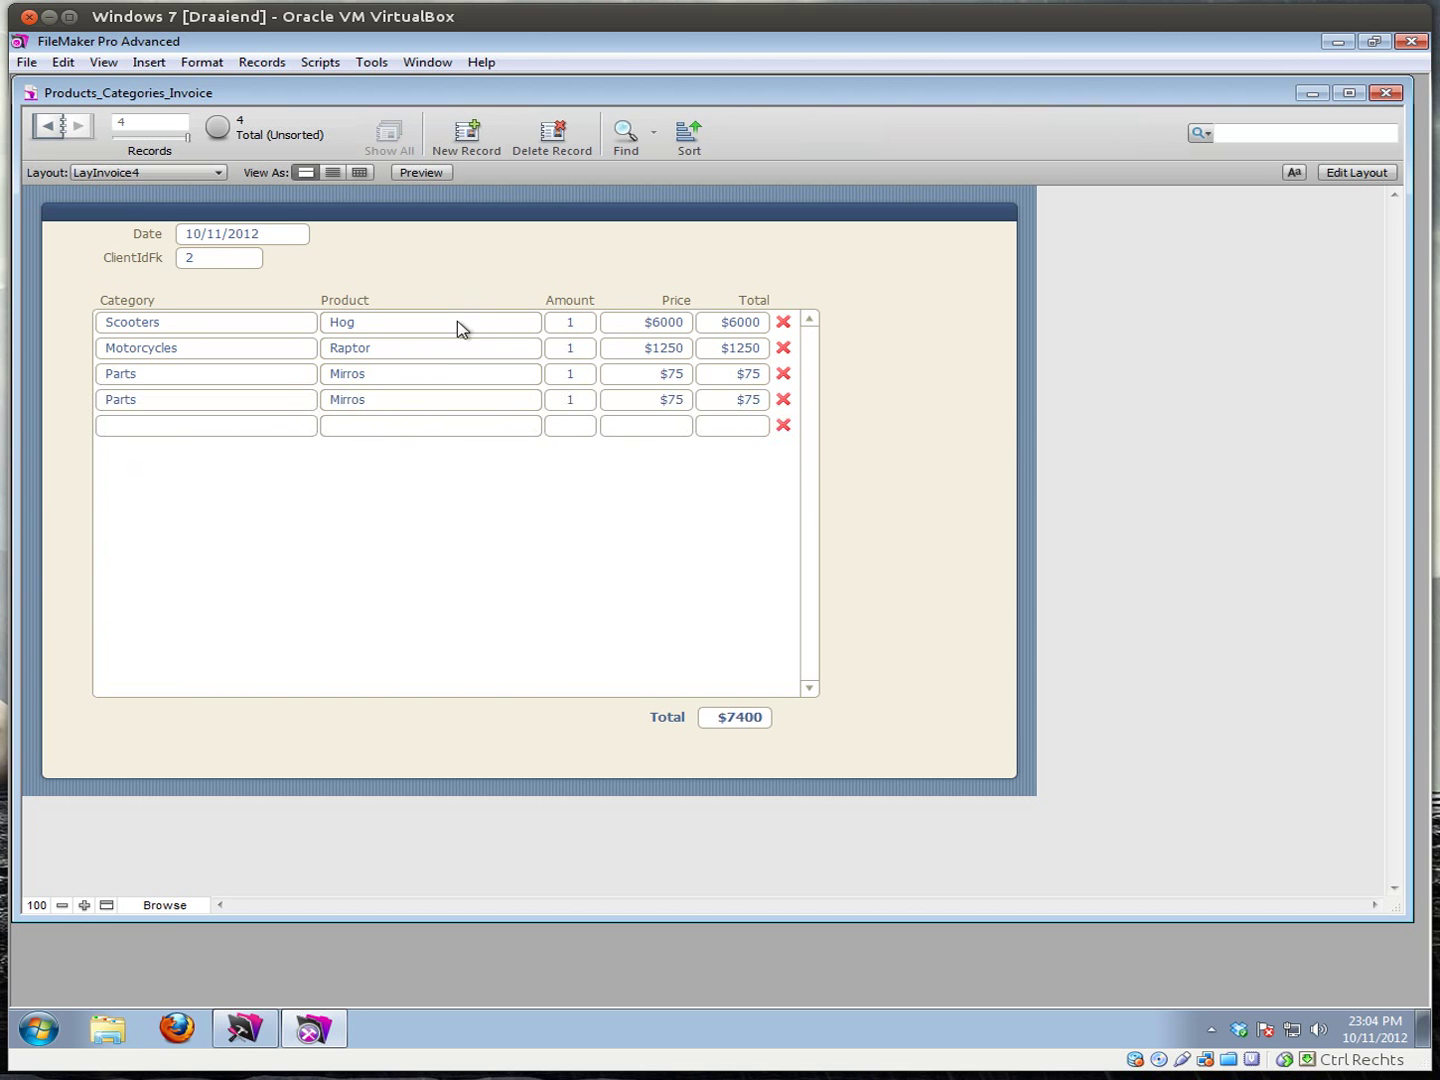
{"action": "left_click", "coordinate": [784, 400]}
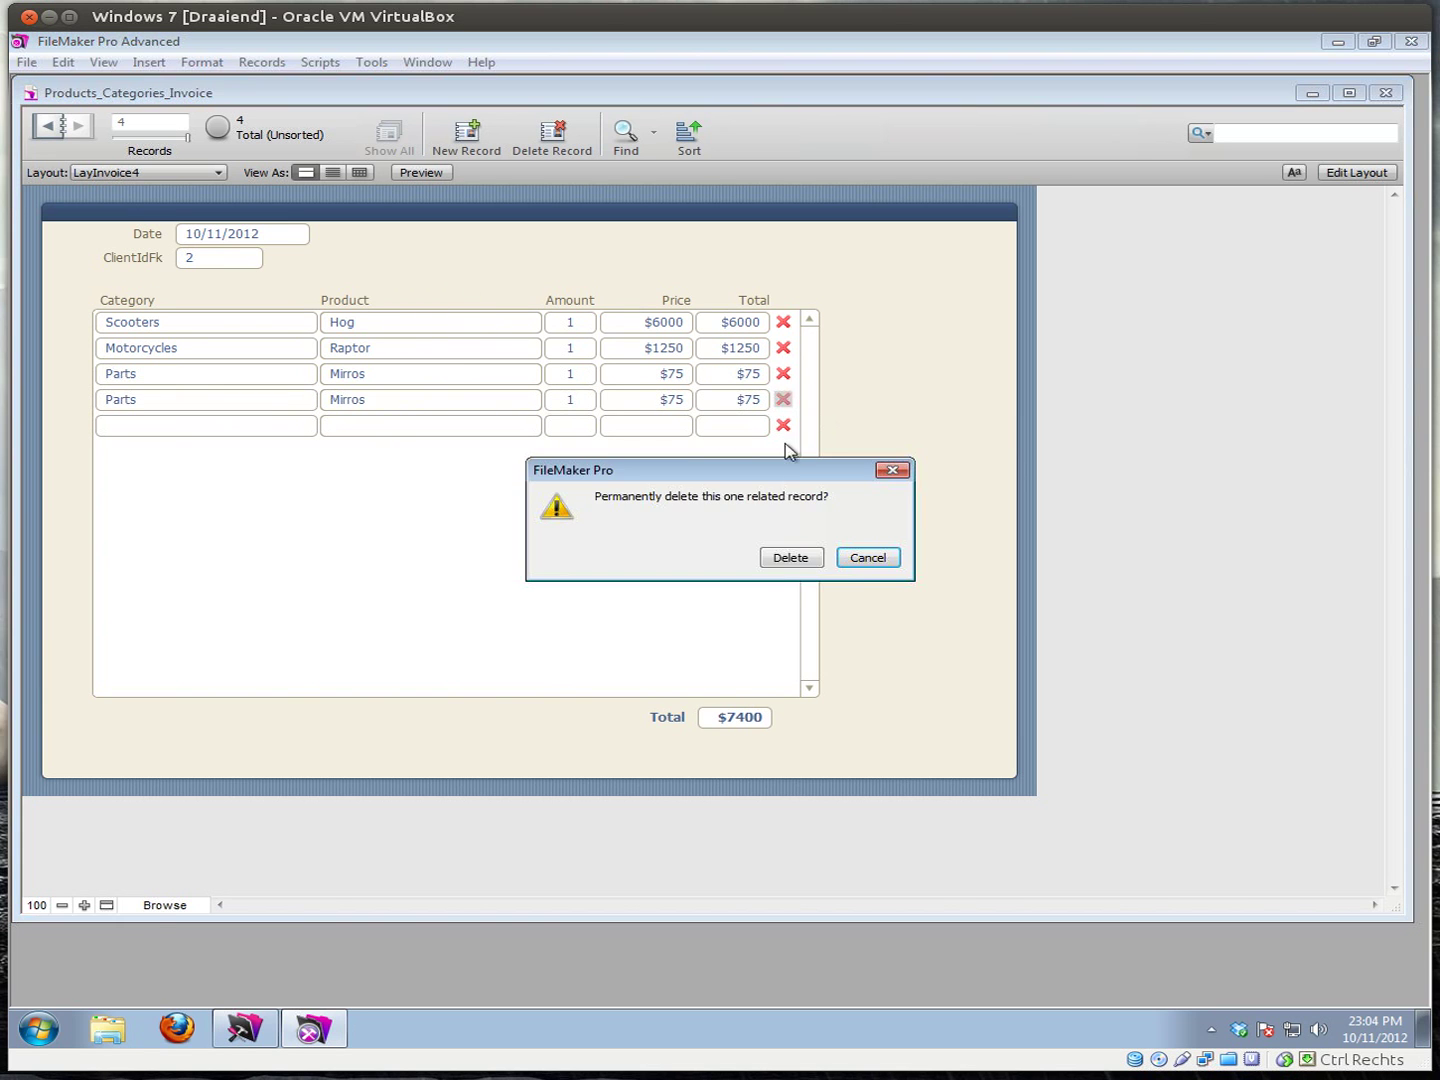
{"action": "left_click", "coordinate": [795, 555]}
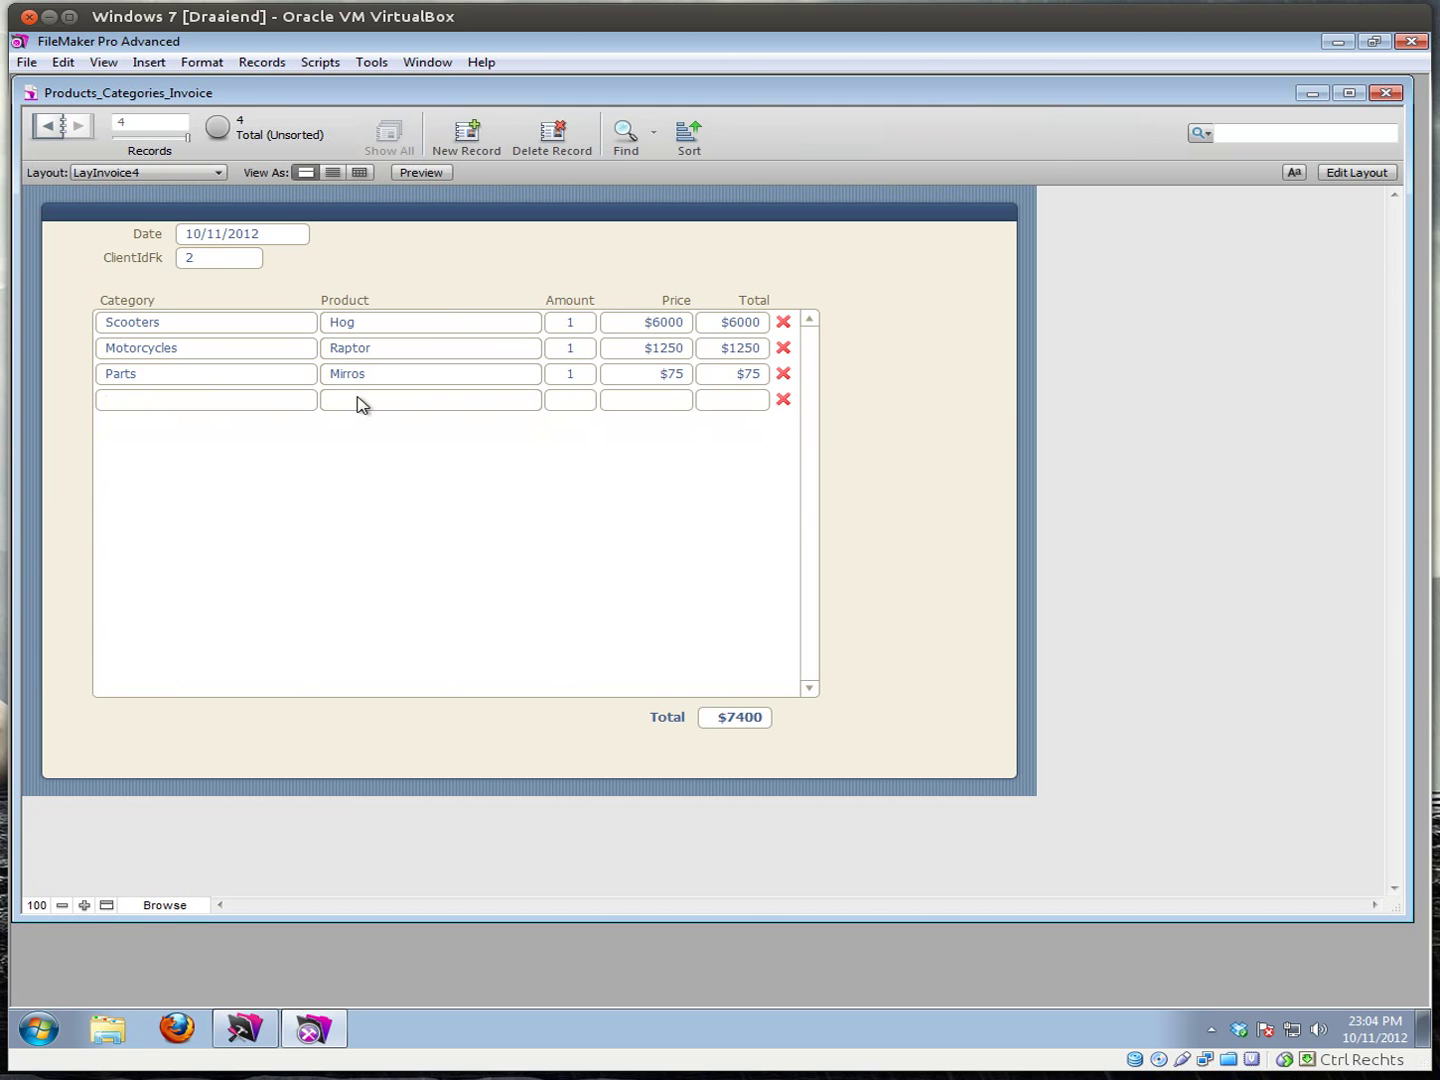